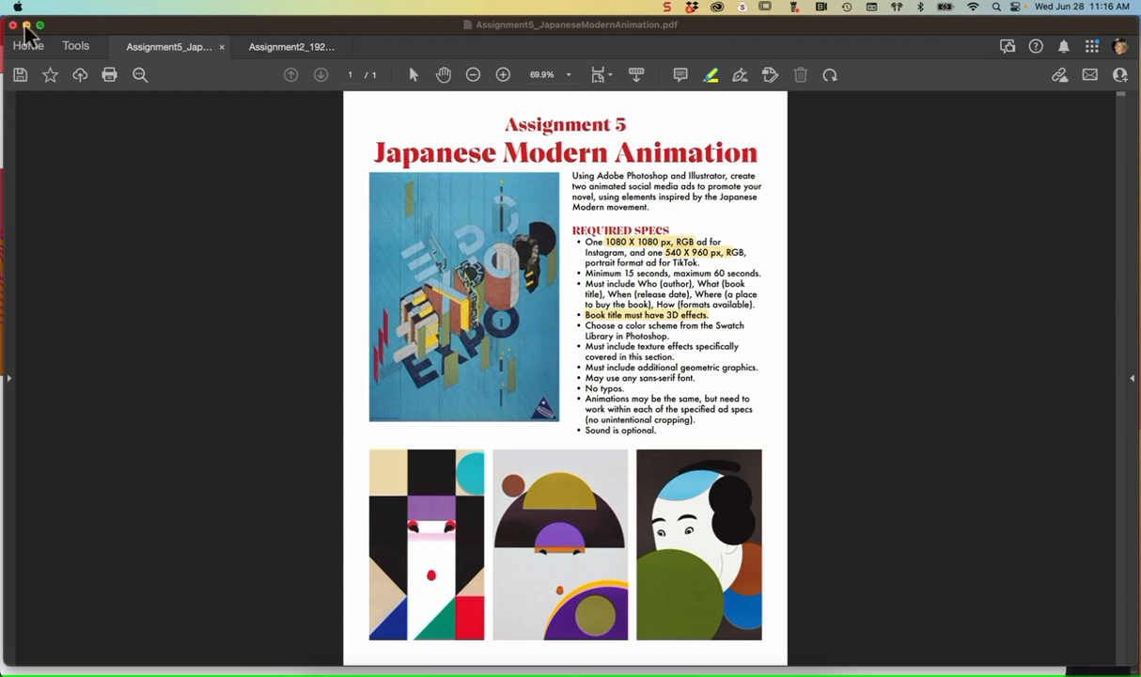
Step: Review the font options listed in Assignment2_1920sBookCover.pdf and minimize the PDF window
click(272, 49)
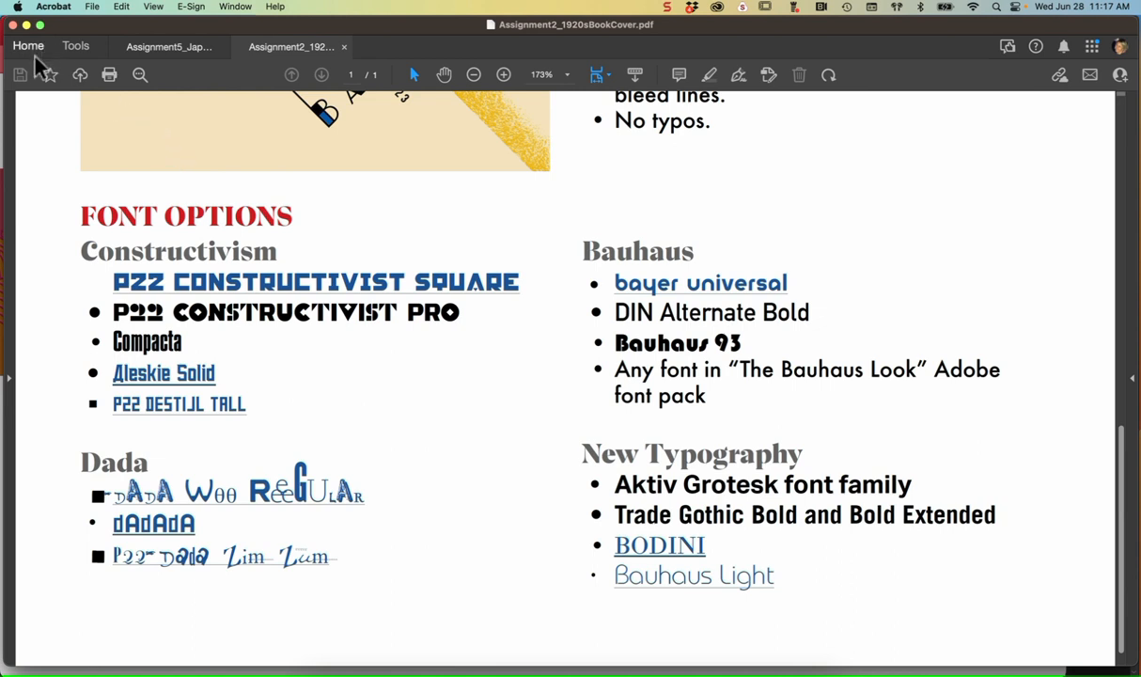
click(26, 26)
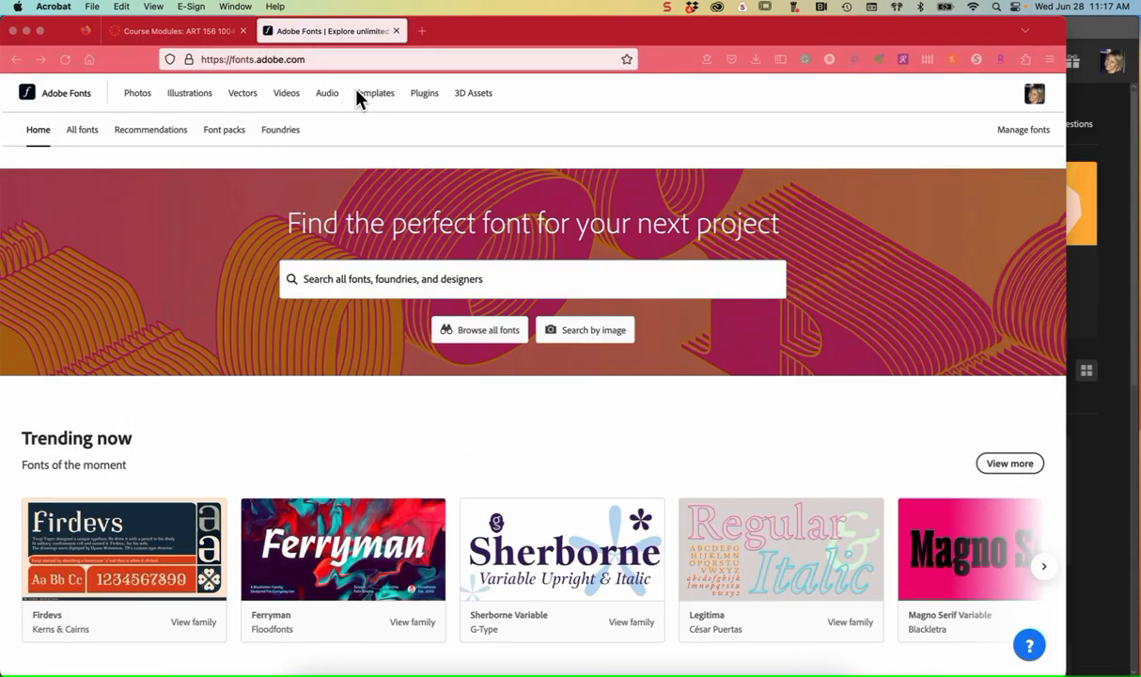
Step: Switch to Adobe Fonts in Firefox, search for Bauhaus and open The Bauhaus Look font pack
click(429, 280)
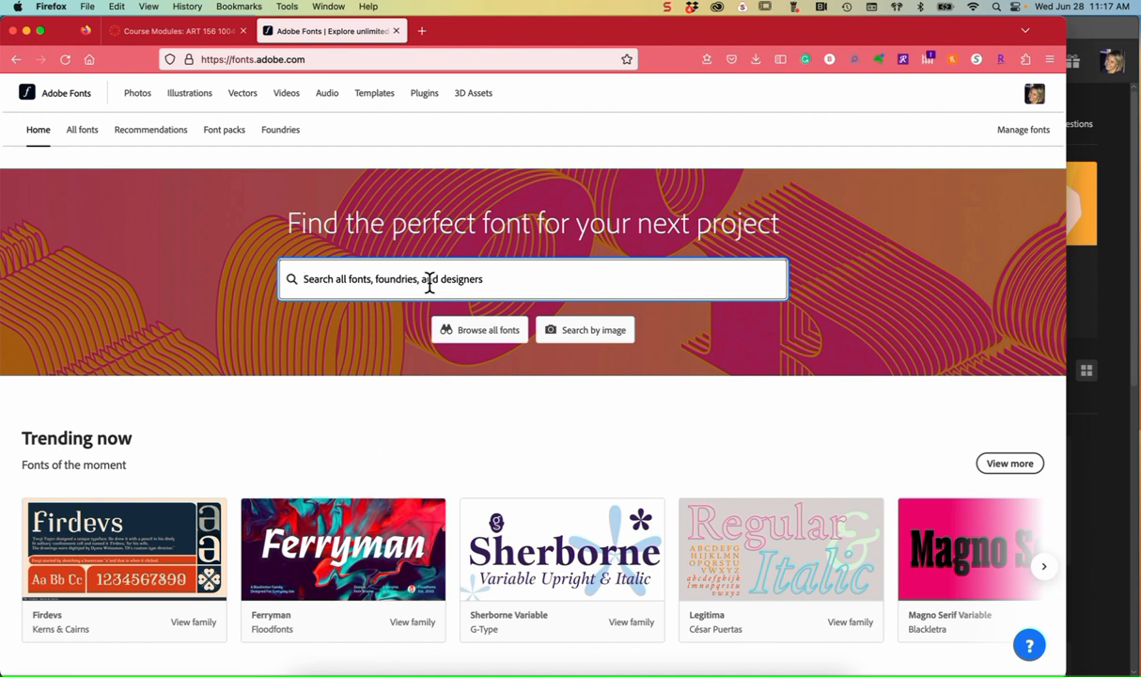
text(Bauhaus)
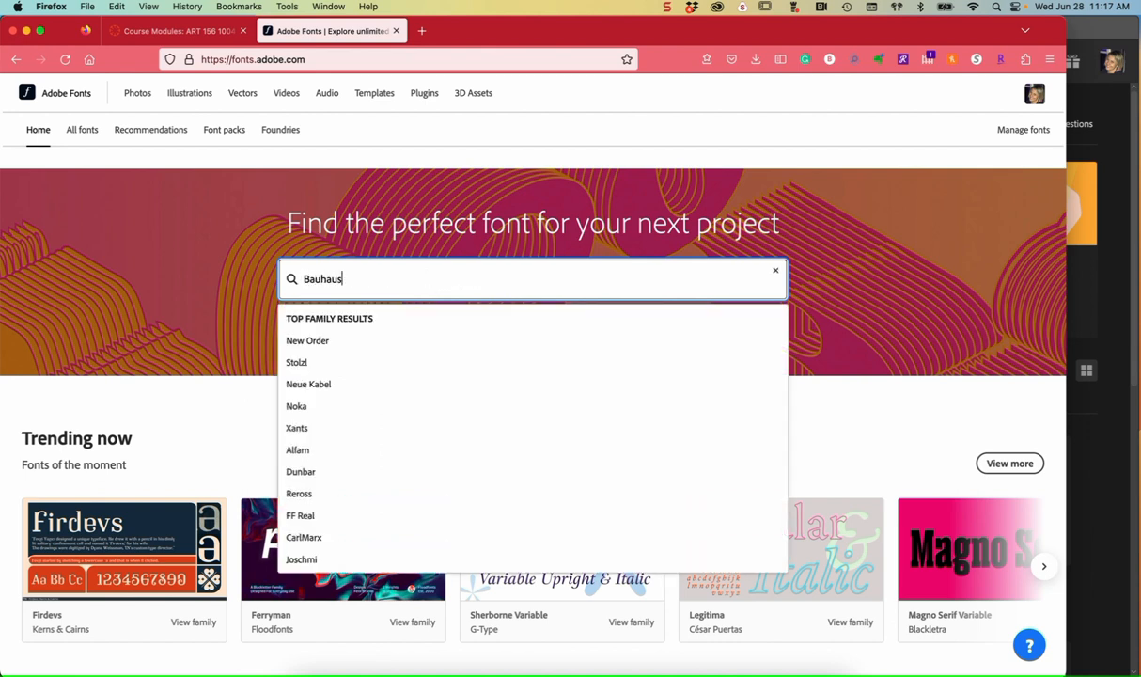
key(Return)
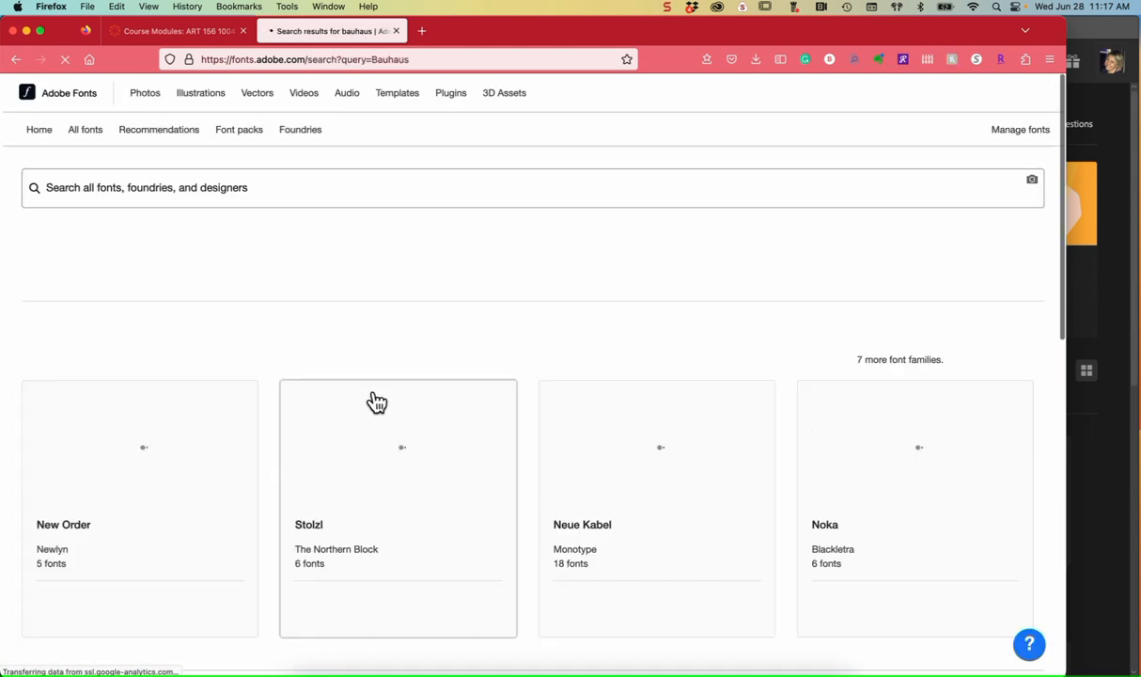
click(129, 293)
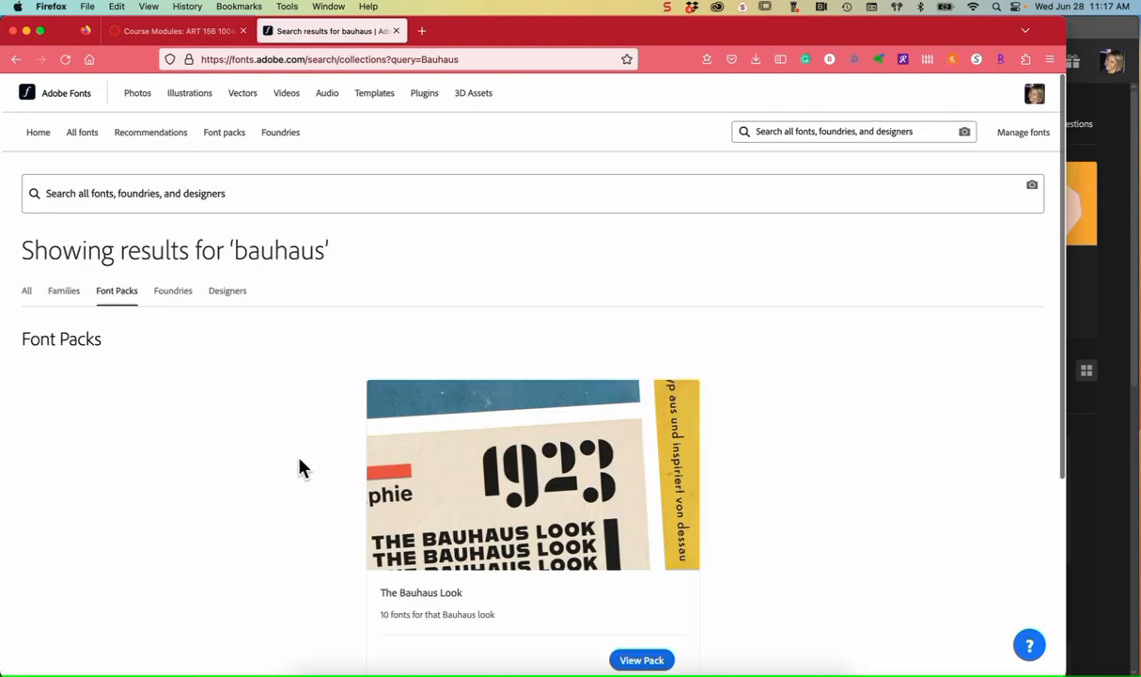
scroll(299, 468, down, 2)
click(656, 555)
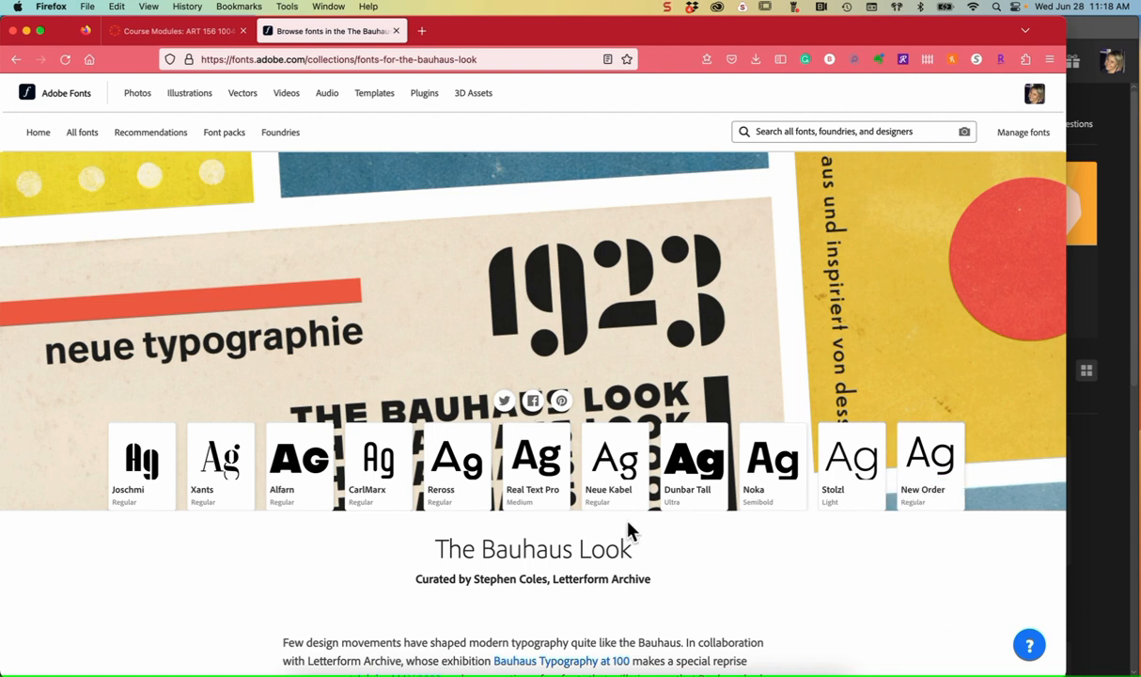
Step: Search Adobe Fonts for aktiv and open the Aktiv Grotesk family page
click(827, 132)
text(aktiv)
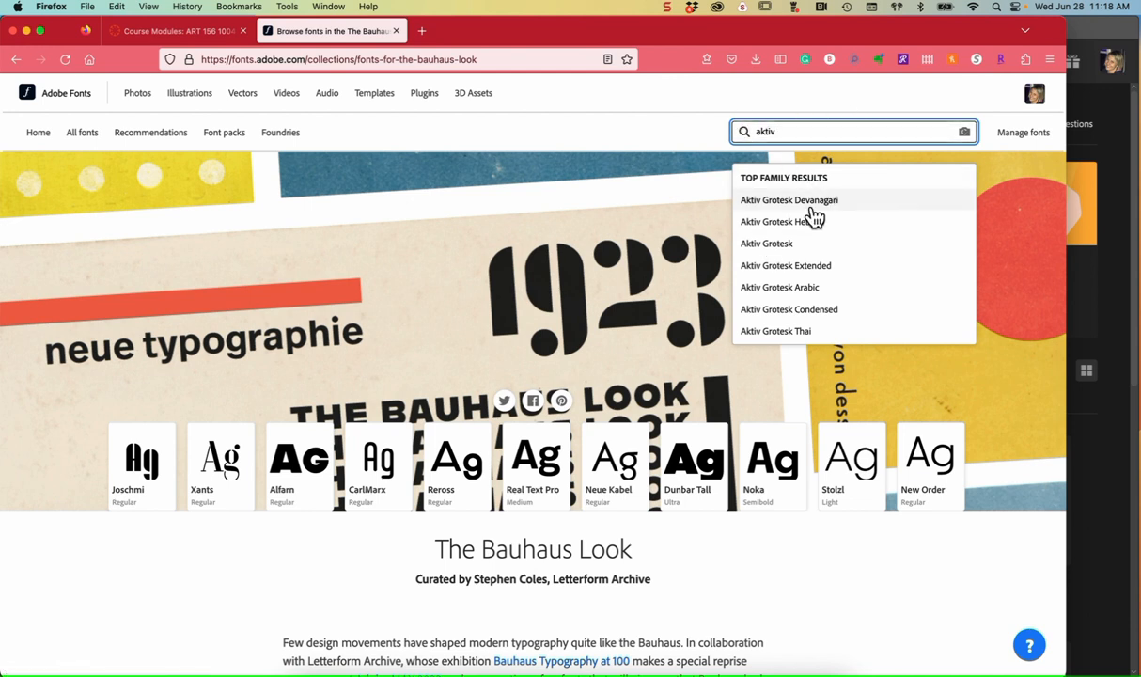
click(778, 248)
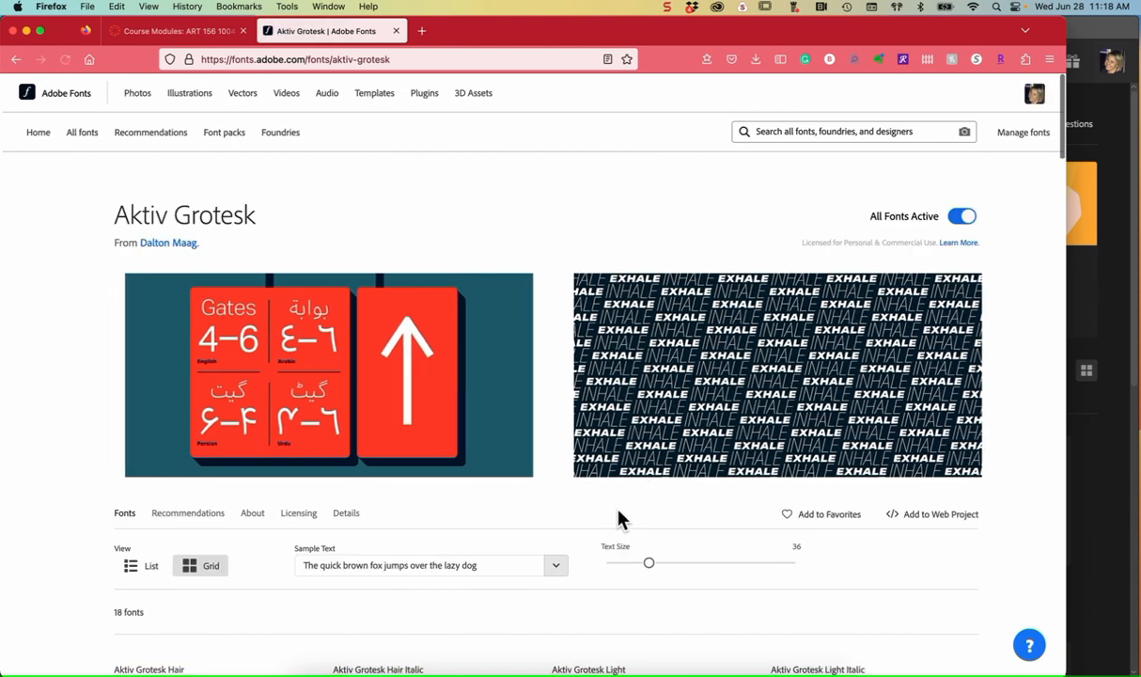
Step: Examine the weights and italic styles offered in the Aktiv Grotesk family and minimize the browser window
scroll(618, 519, down, 1)
scroll(439, 524, down, 5)
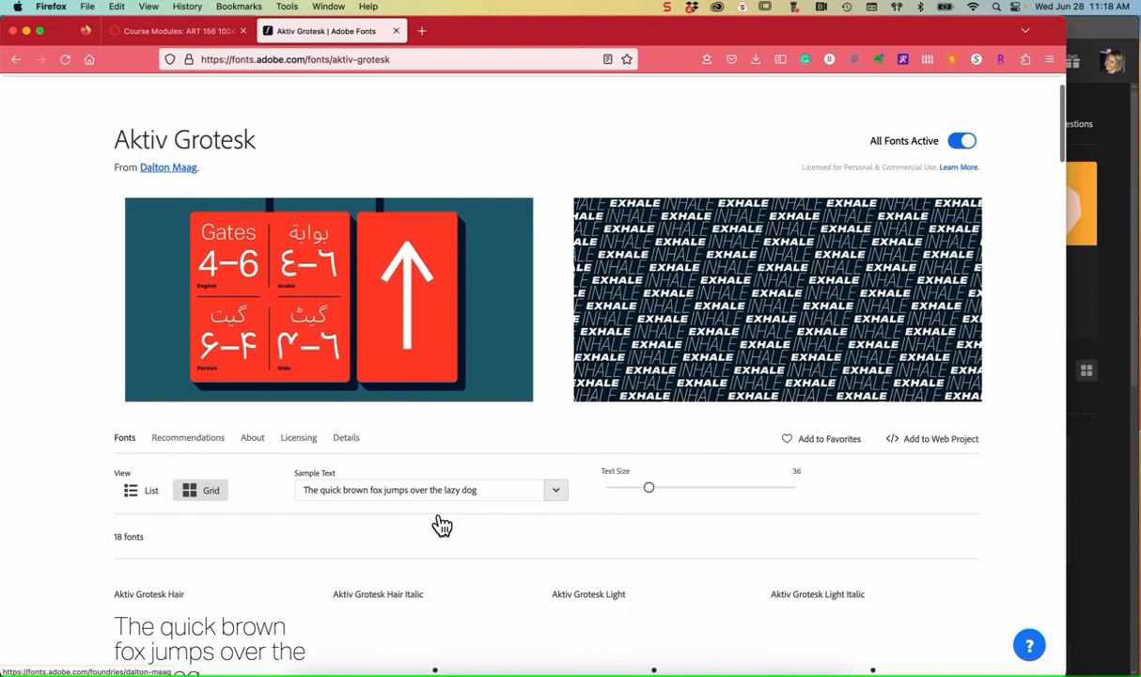
scroll(440, 523, down, 10)
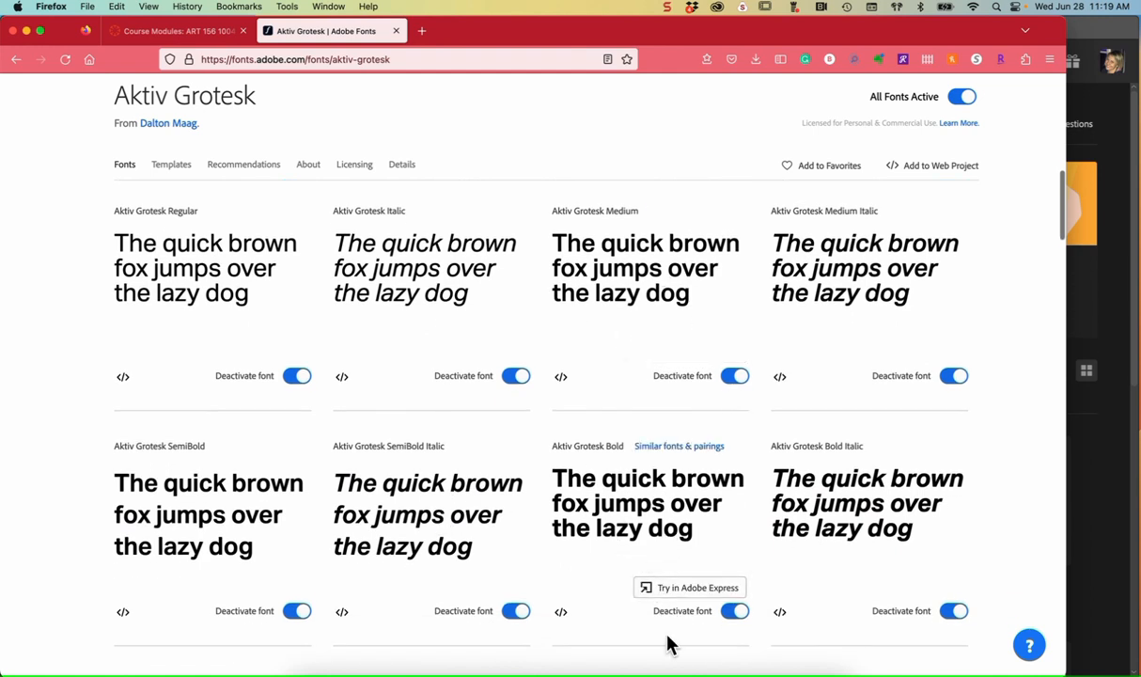
scroll(668, 643, down, 5)
scroll(668, 643, down, 10)
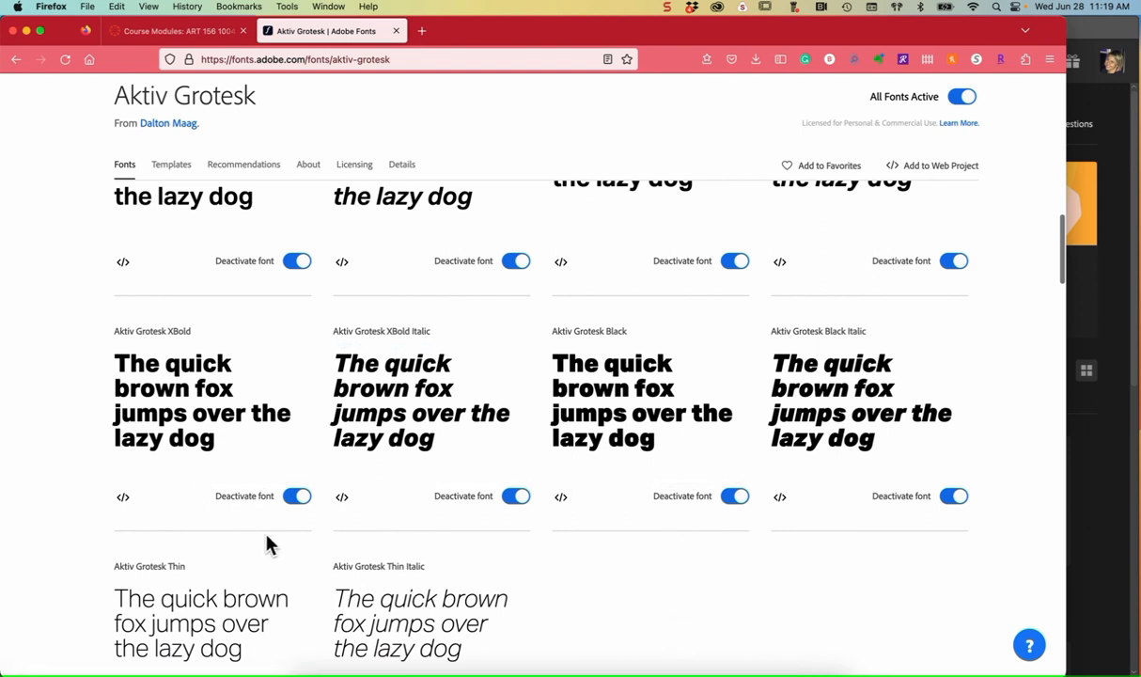
scroll(701, 621, down, 2)
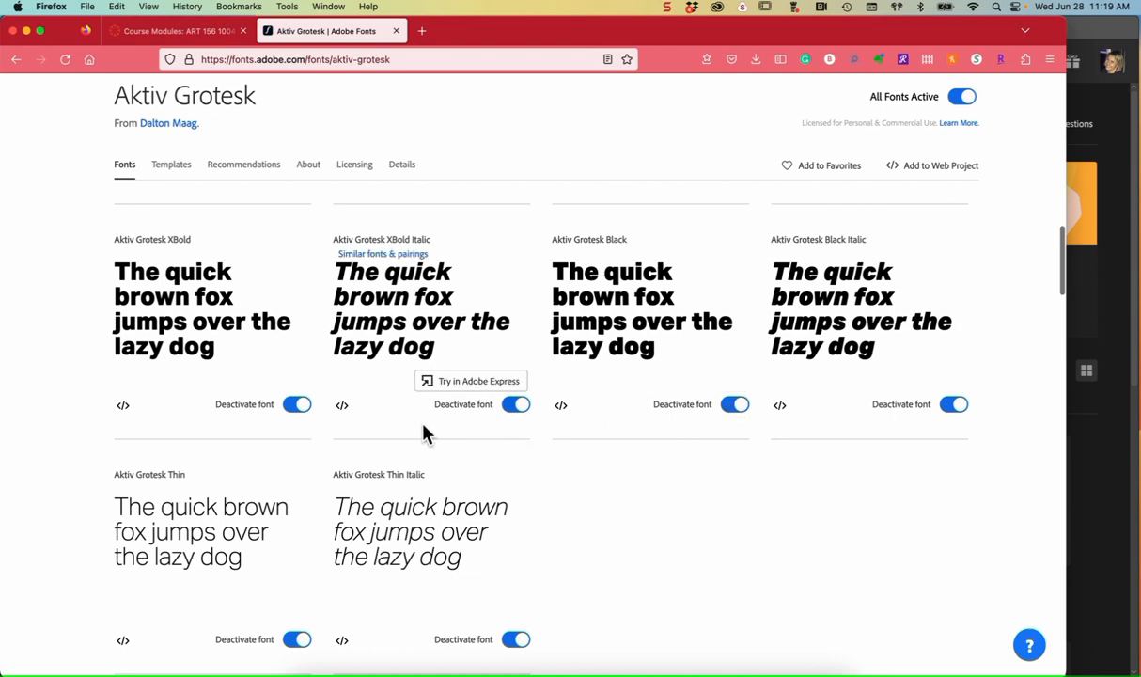
scroll(486, 420, up, 3)
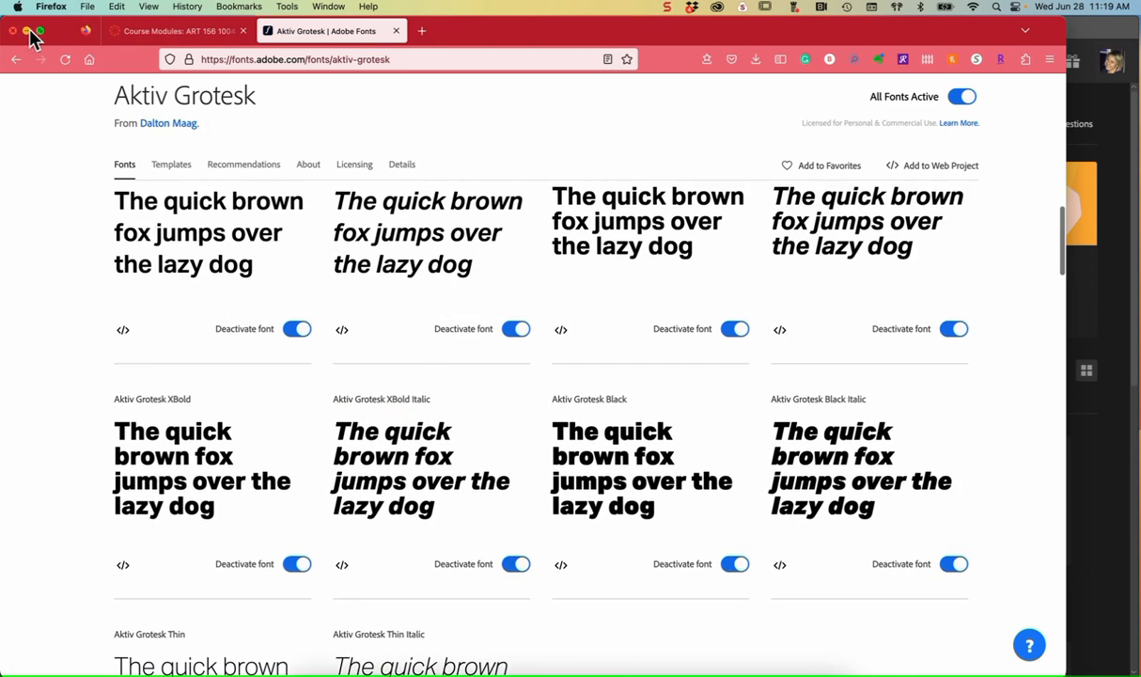
click(26, 31)
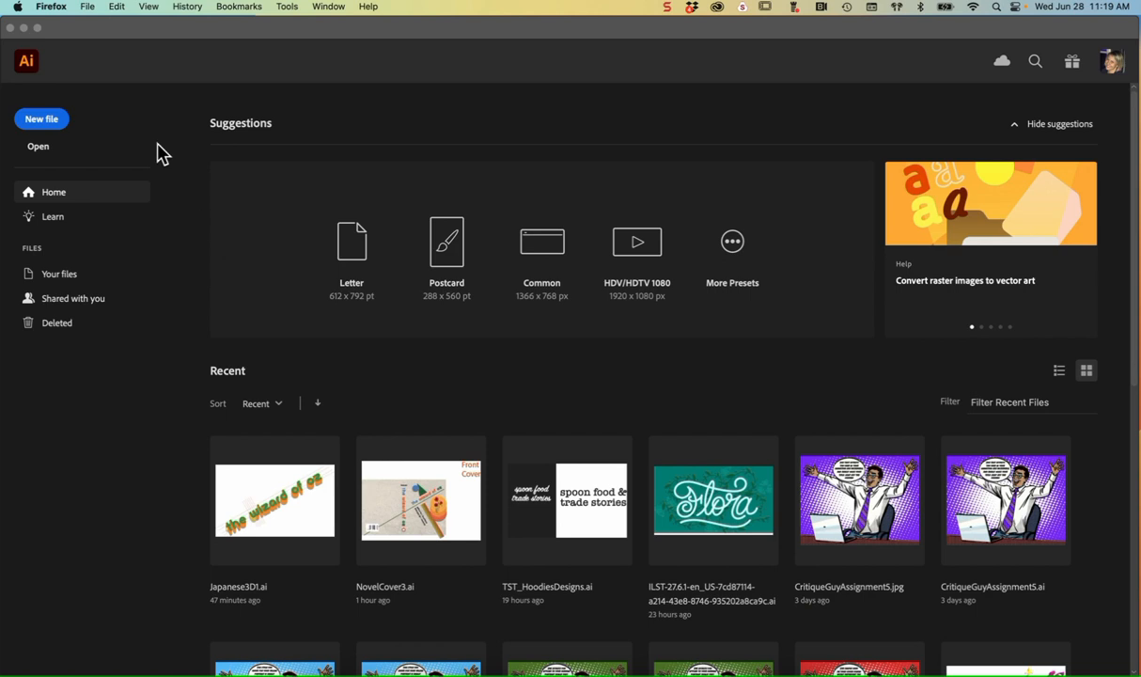
Step: Switch to Illustrator and start setting up a new document from the Web category
click(160, 32)
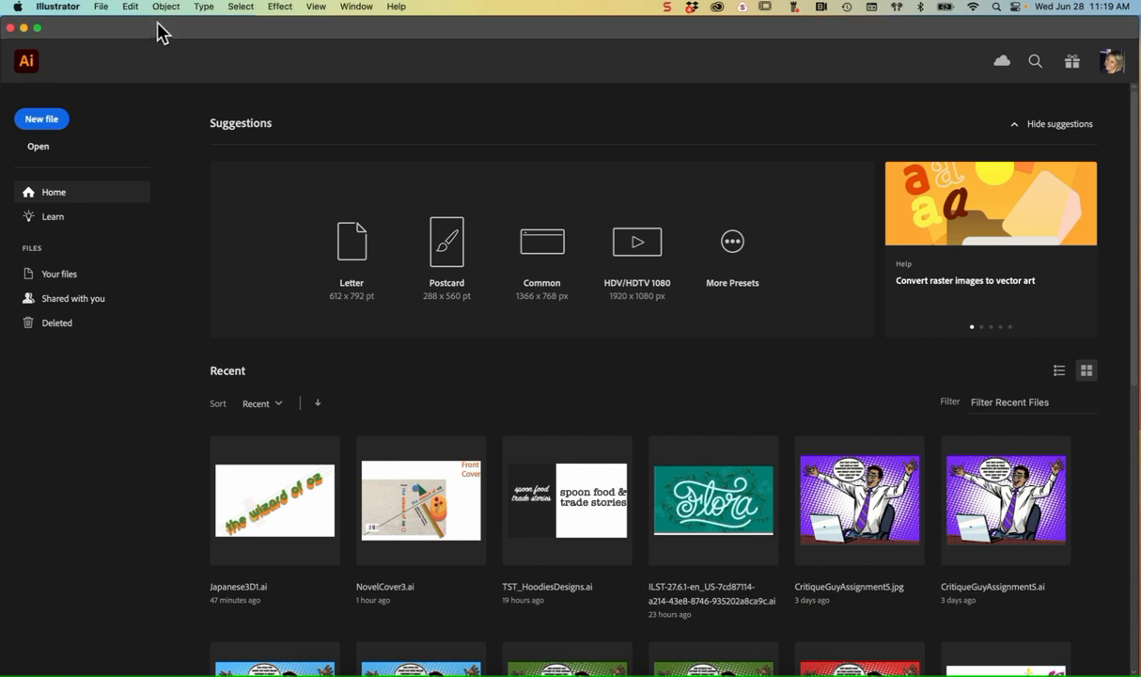
click(106, 6)
click(45, 119)
click(41, 119)
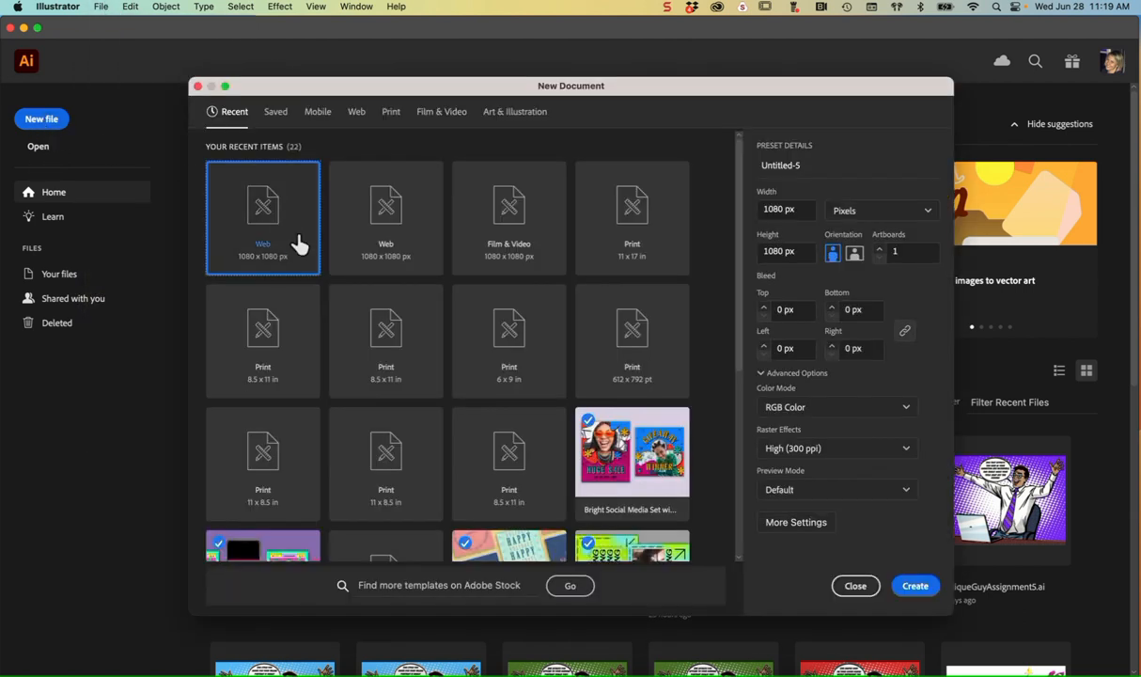
click(357, 118)
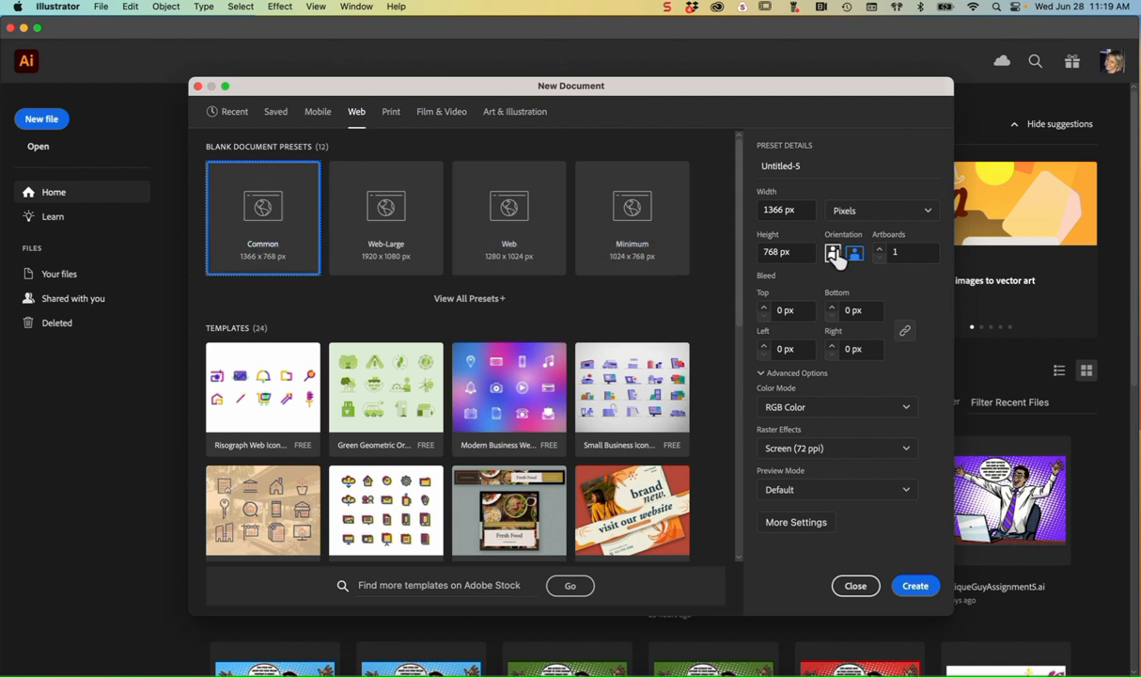
Step: Set the new document's width and height to 1080 px each
click(769, 211)
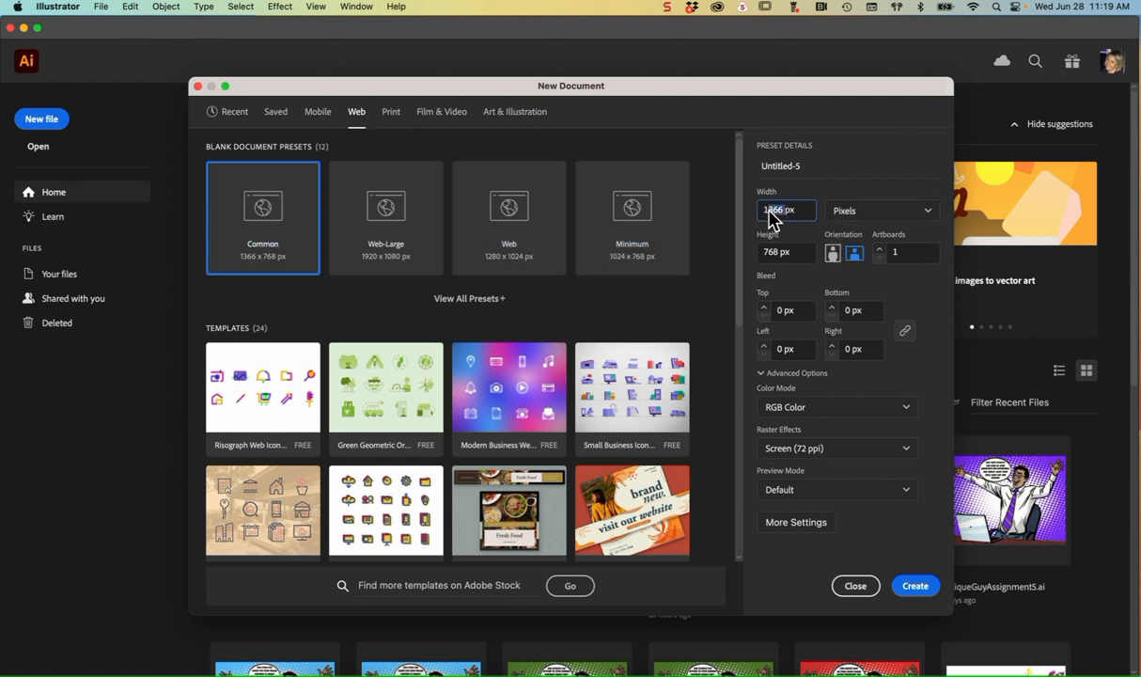
text(180)
key(Tab)
click(768, 211)
click(798, 253)
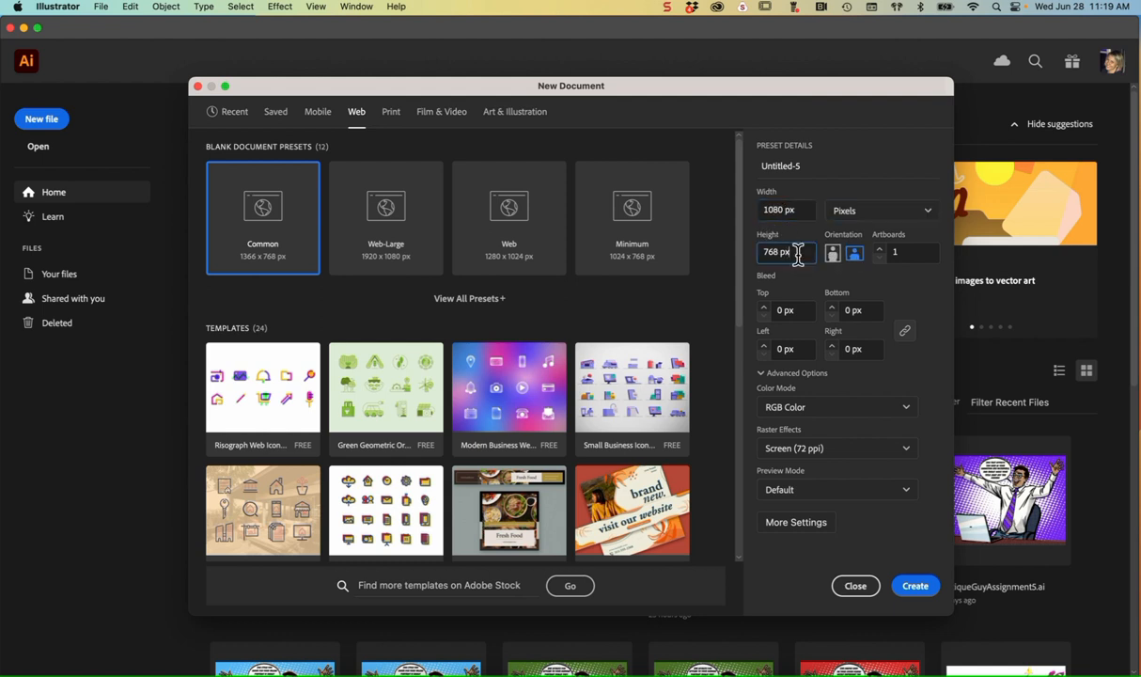
drag(782, 259, 744, 259)
text(1080)
key(Tab)
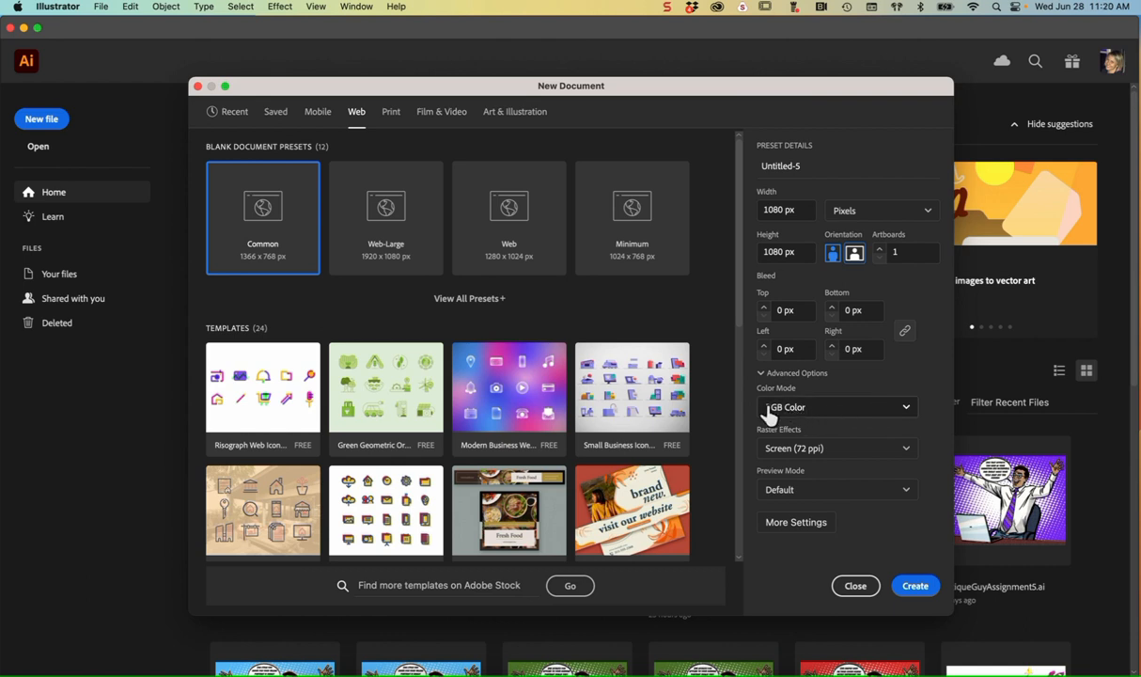
Step: Set the raster effects to High (300 ppi) and create the document
click(843, 449)
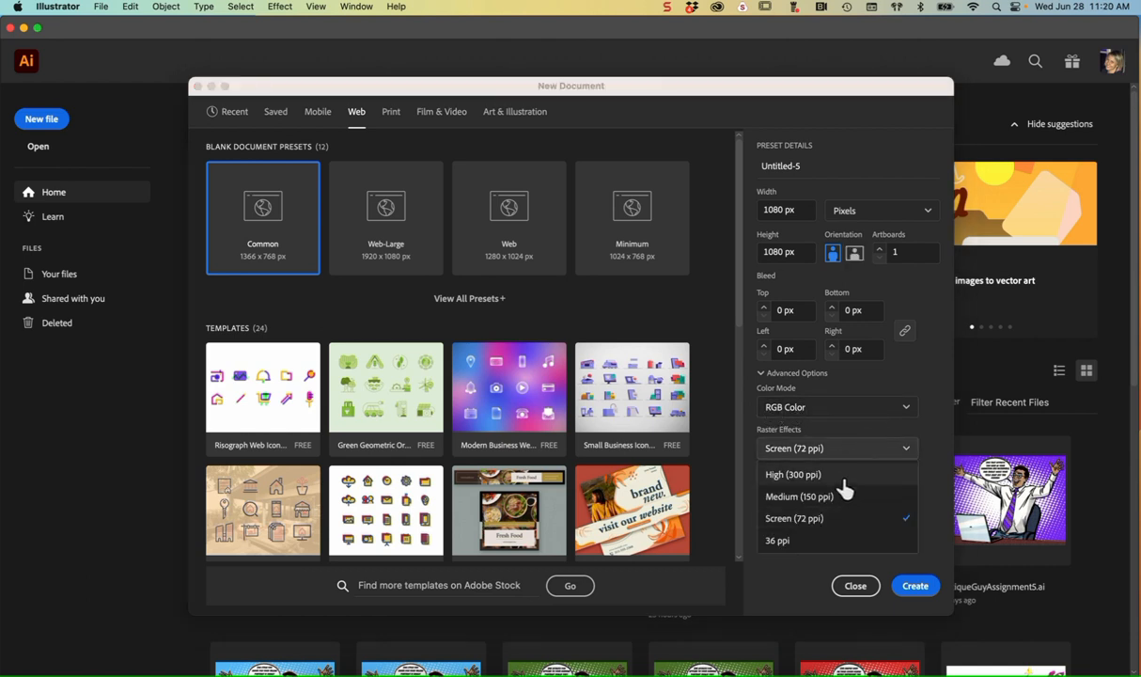
click(844, 478)
click(914, 587)
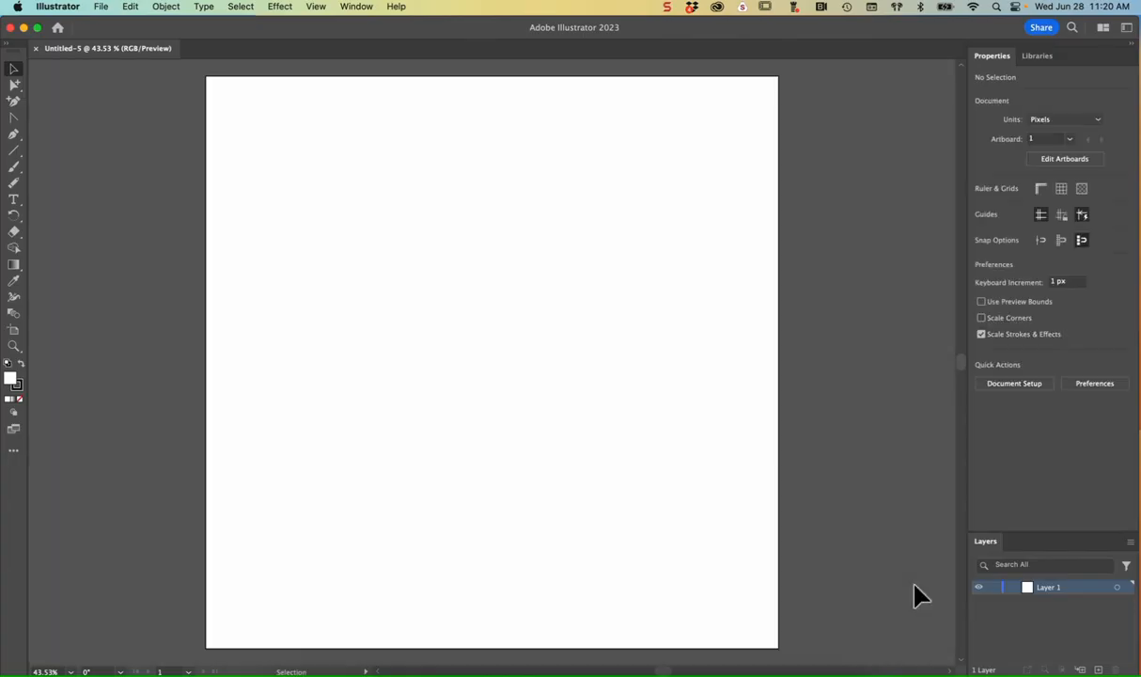
Step: Enter artboard editing for the square artboard and display the Control bar
scroll(769, 534, right, 5)
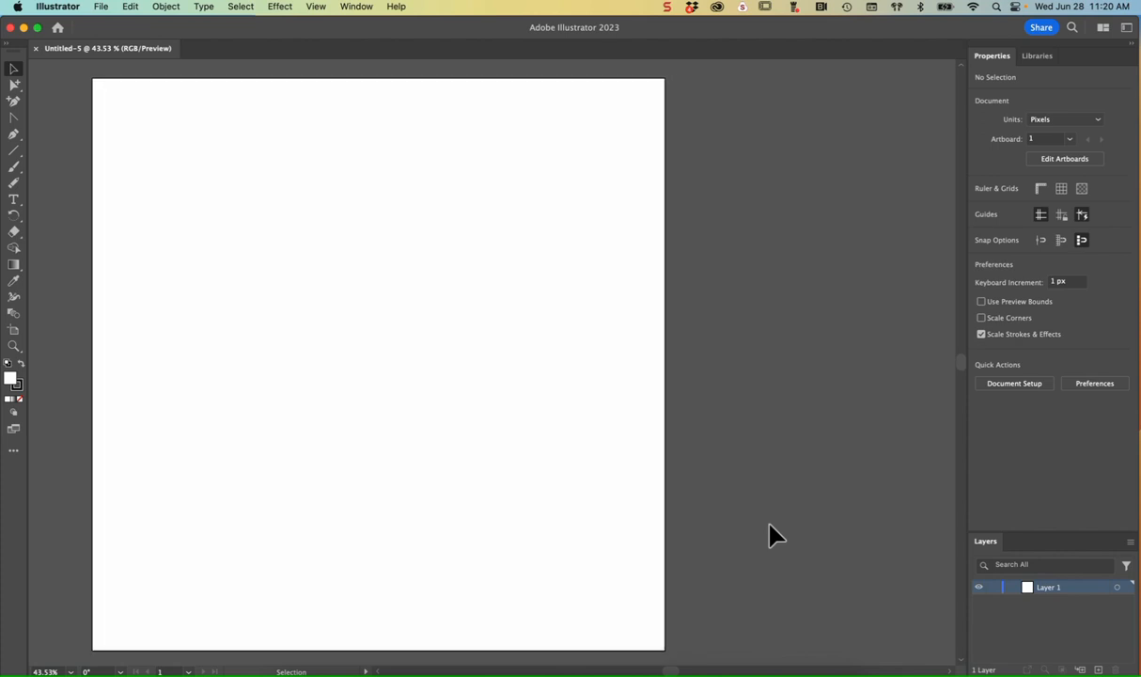
scroll(770, 525, right, 1)
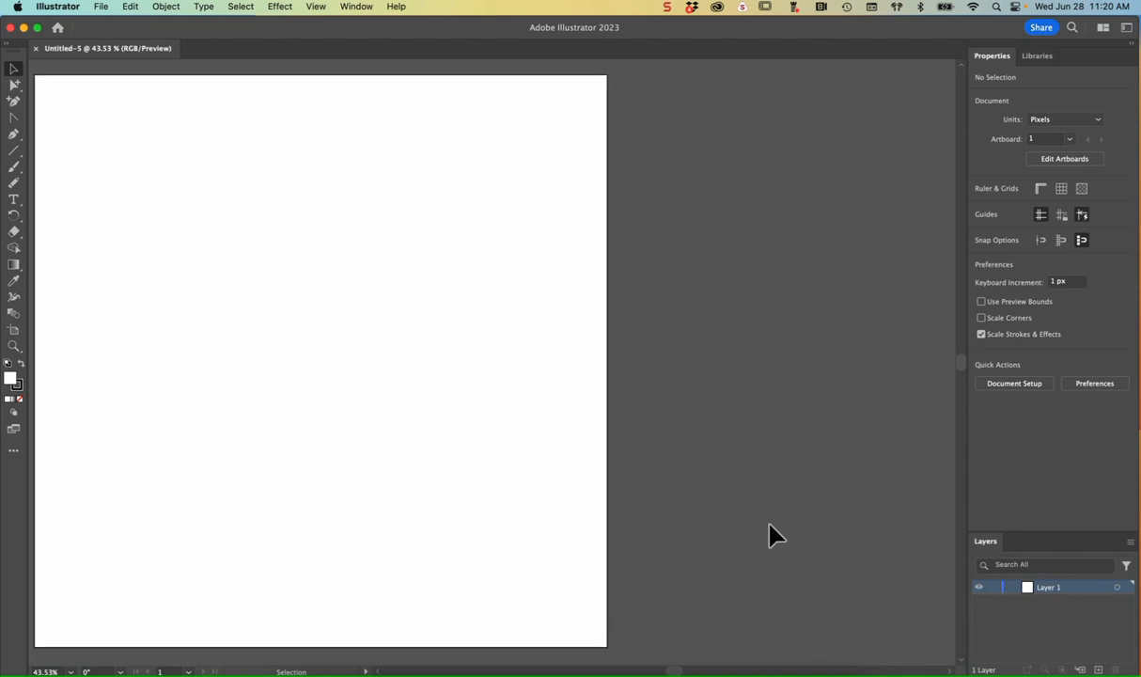
scroll(769, 525, left, 1)
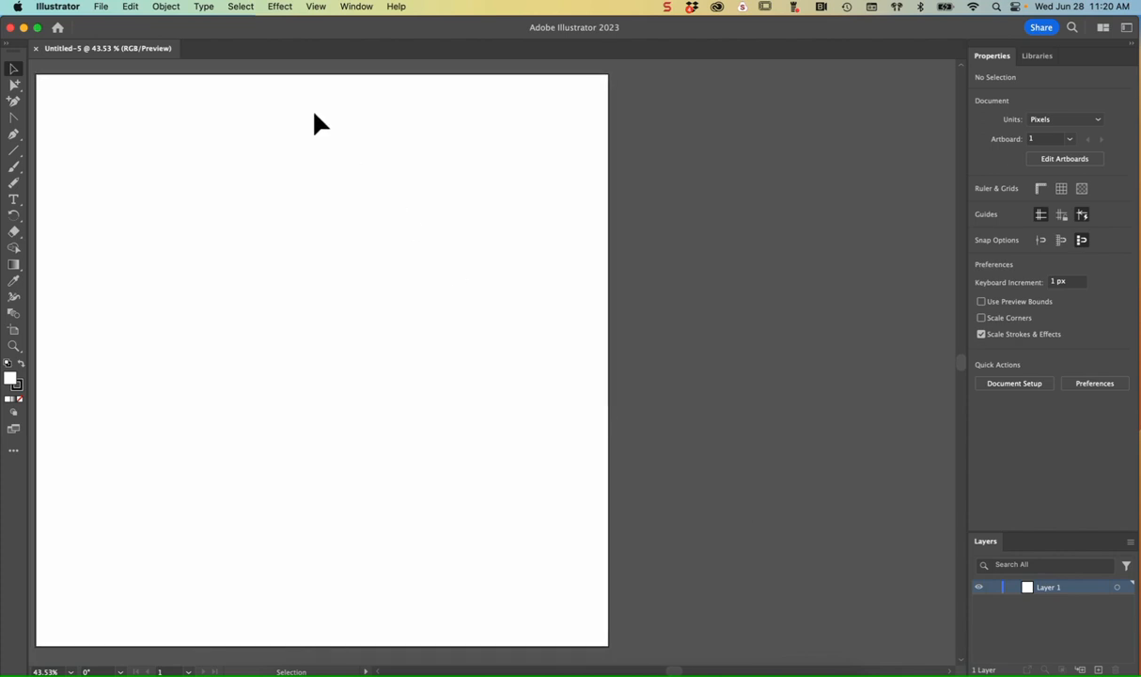
click(14, 330)
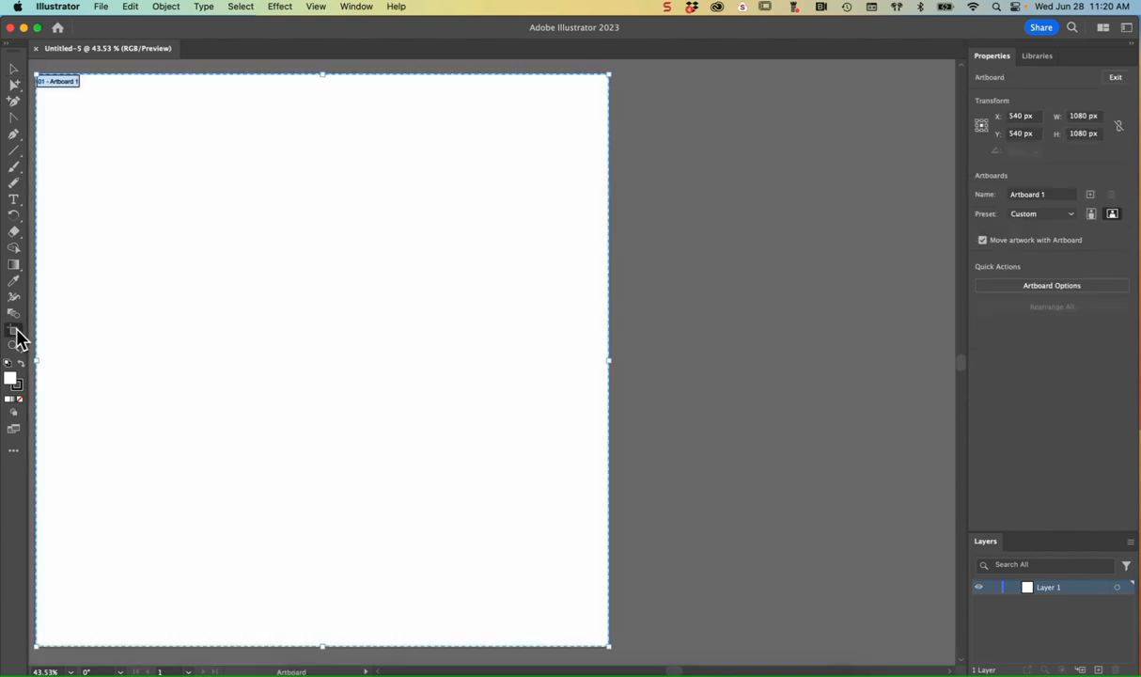
click(356, 7)
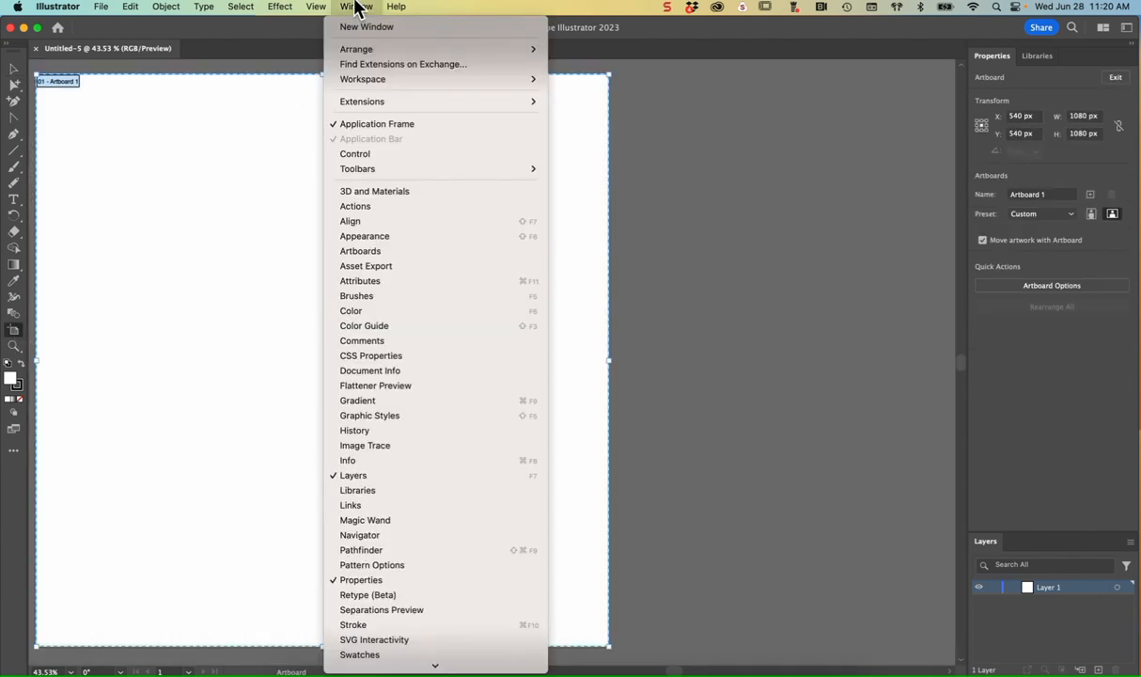
click(368, 157)
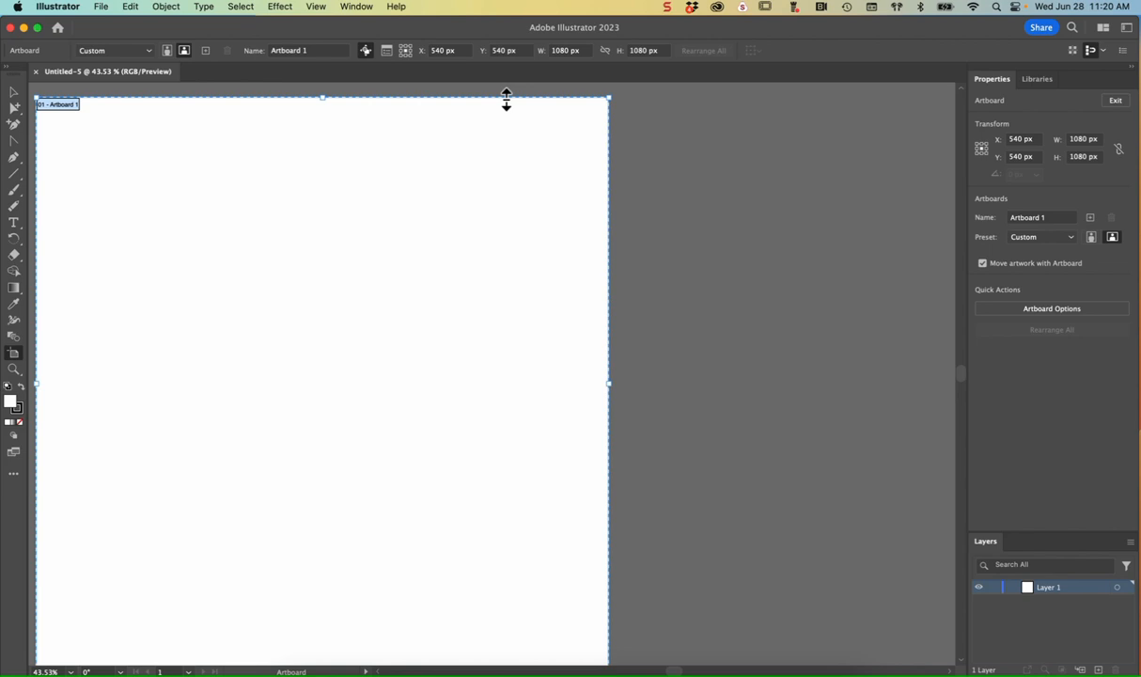
Step: Add a second artboard, resize it to 540 px wide by 960 px high, and leave artboard editing
click(206, 52)
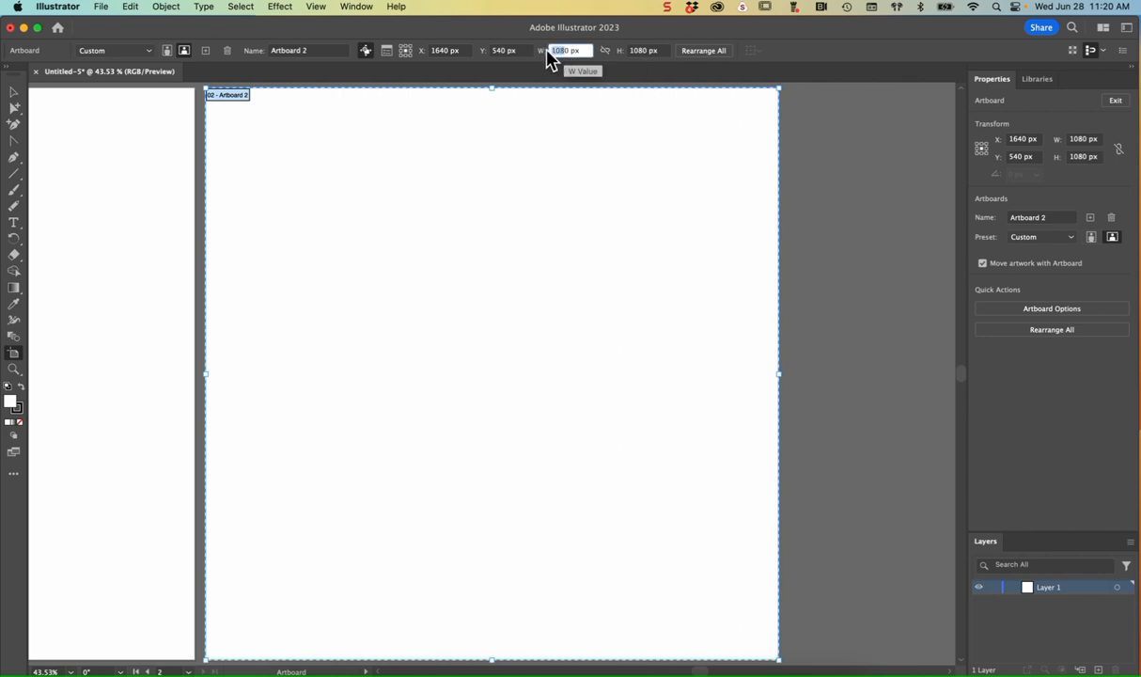
text(540)
click(643, 51)
text(96)
key(Tab)
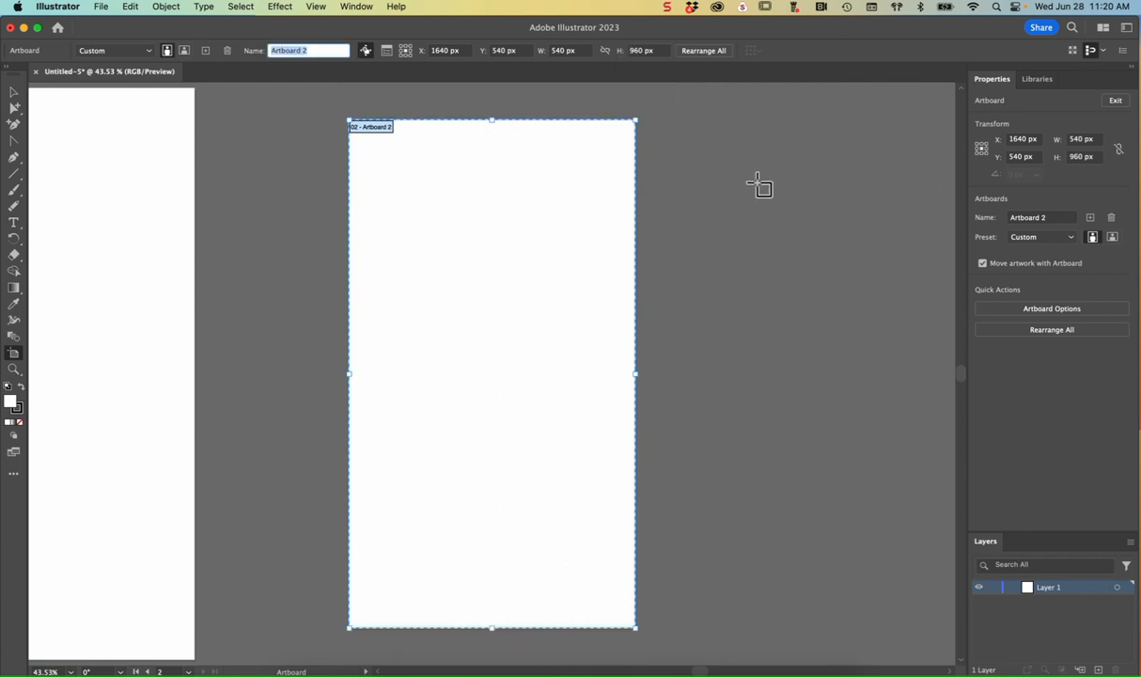
scroll(749, 213, left, 2)
scroll(749, 213, left, 6)
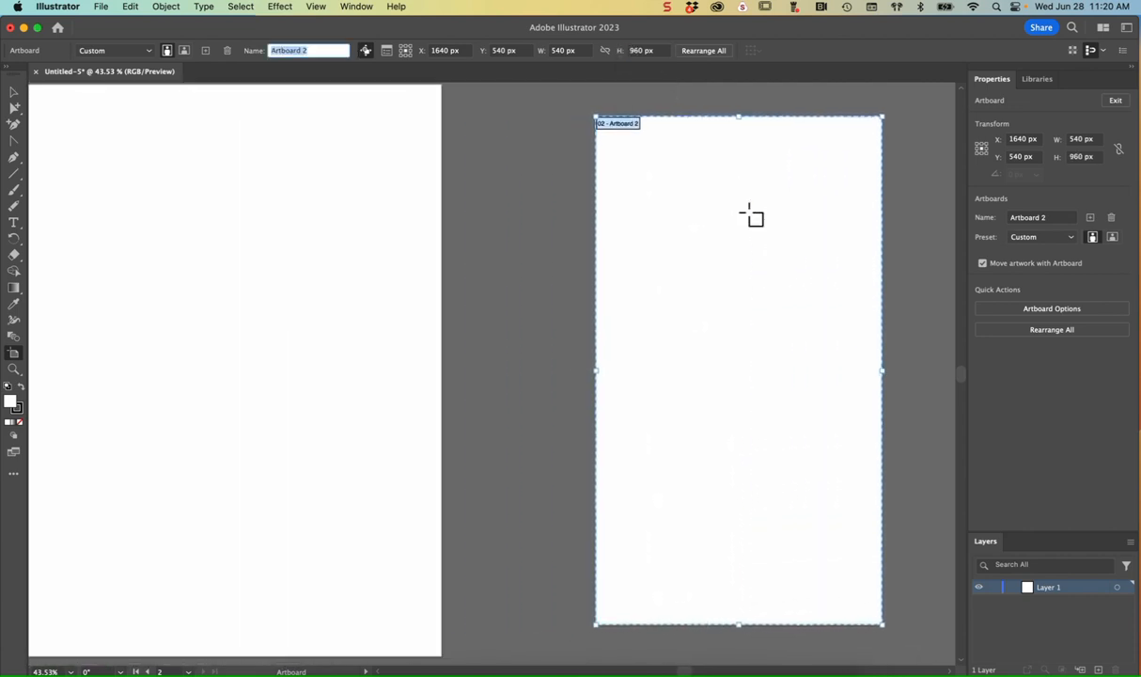
scroll(750, 214, down, 3)
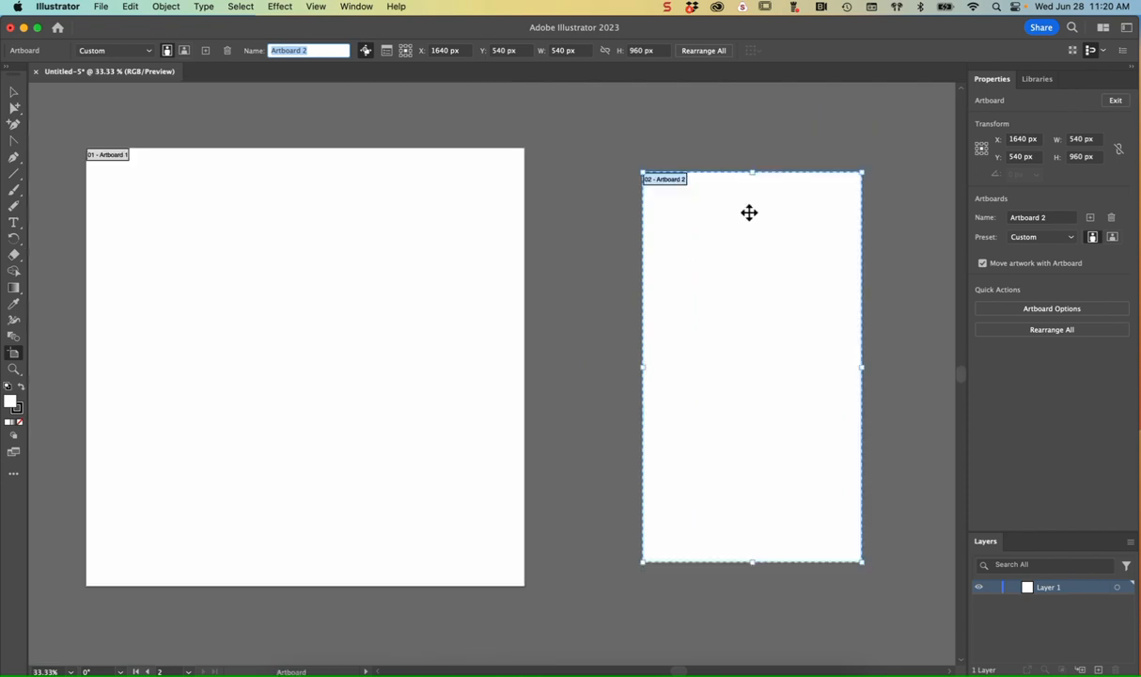
click(17, 93)
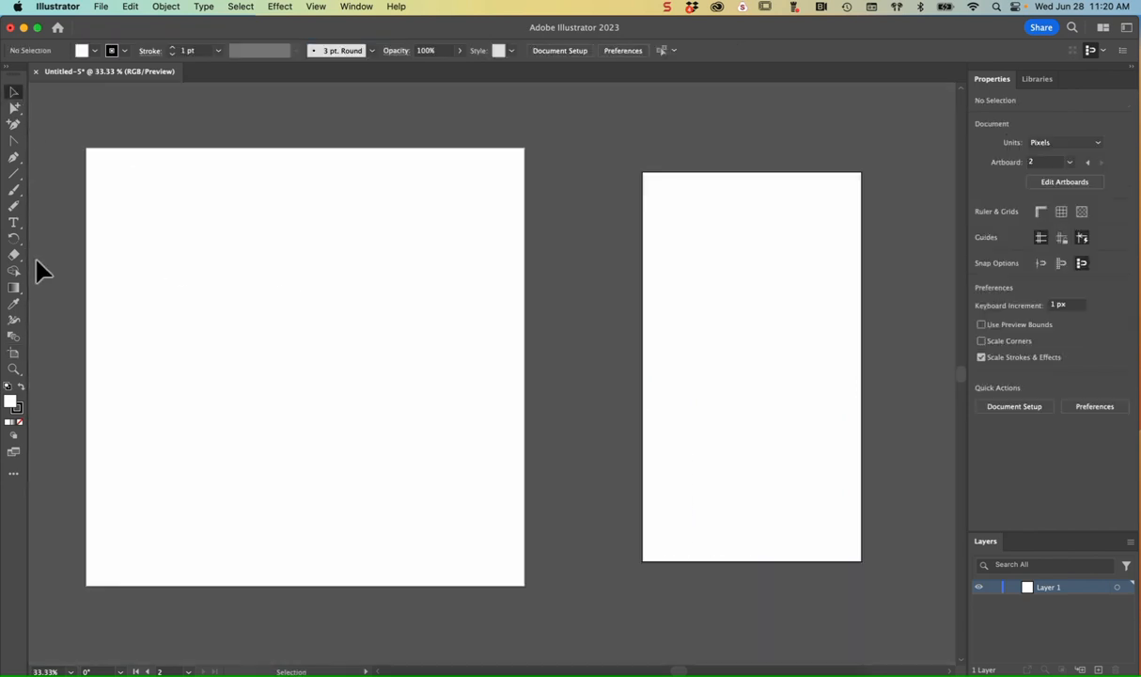
Step: Set up the Type tool with Aktiv Grotesk XBold at 72 pt
click(16, 227)
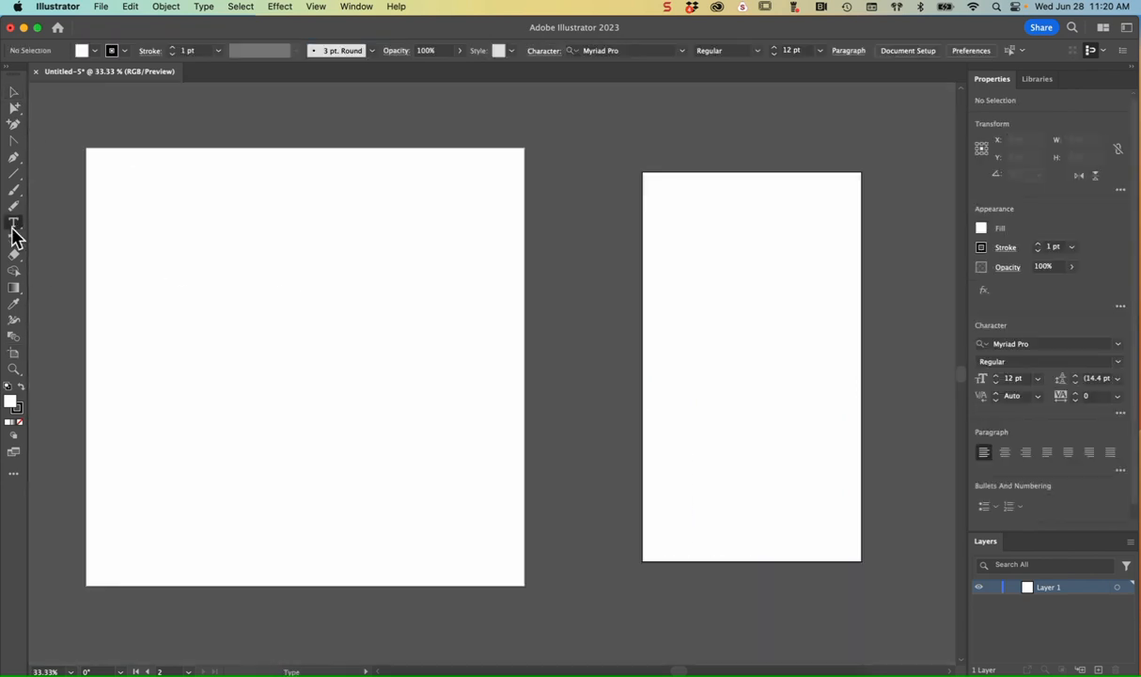
click(1048, 344)
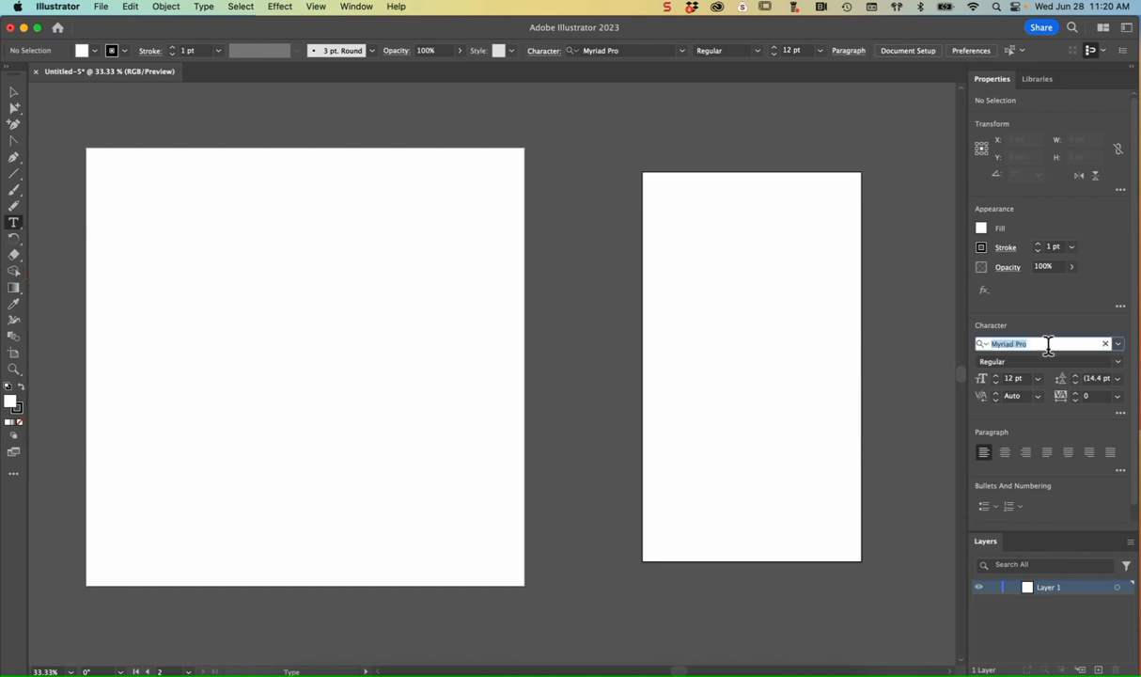
text(akt)
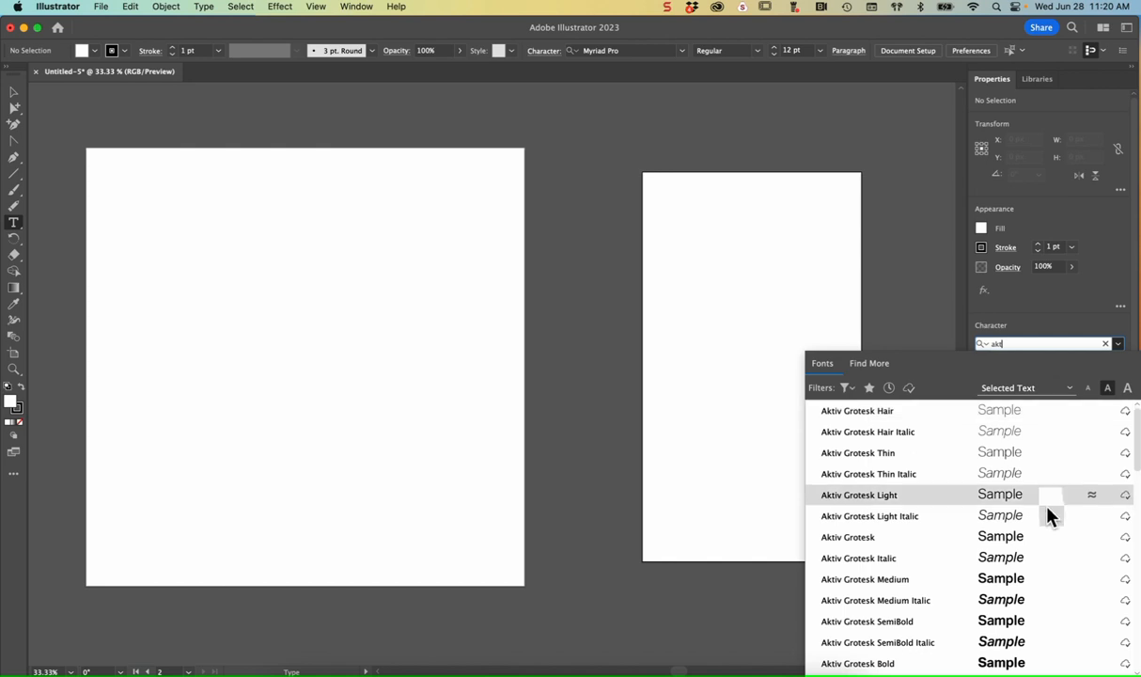
scroll(1043, 564, down, 4)
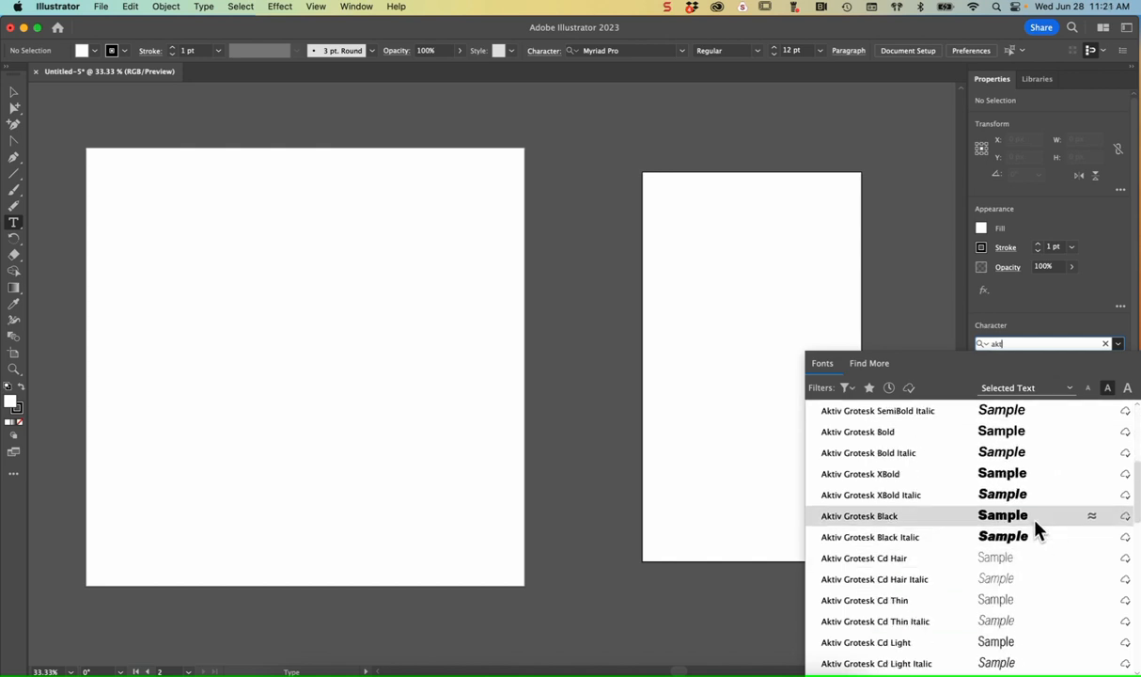
click(1030, 480)
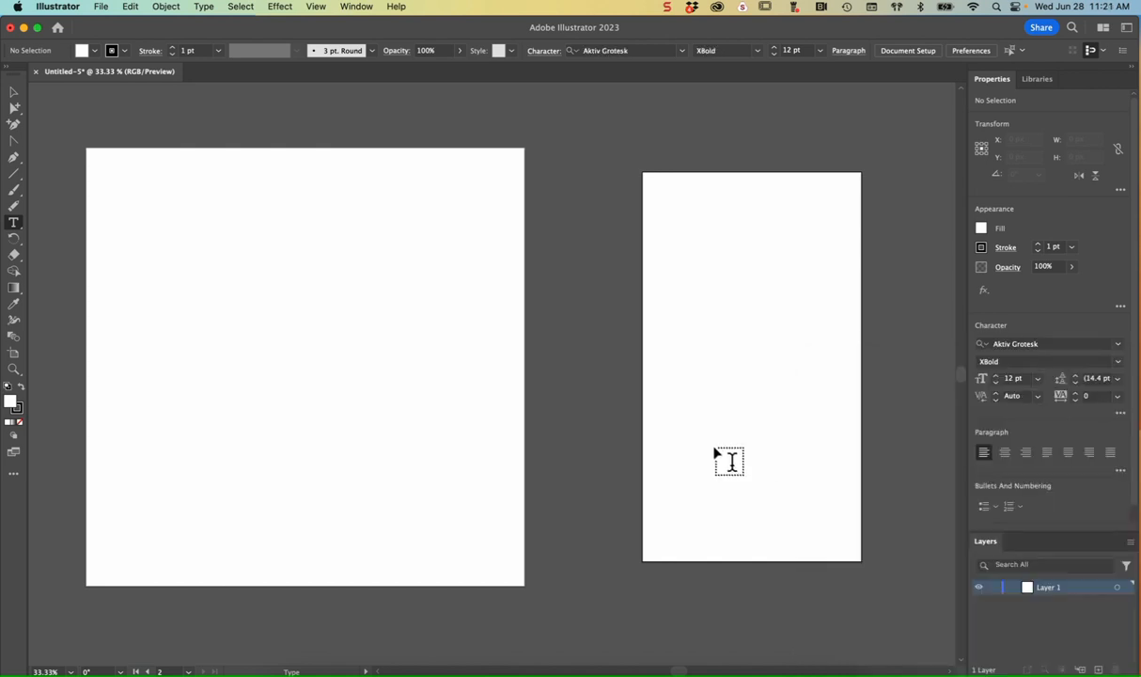
click(1038, 377)
click(1053, 621)
Step: Add the point-text title "THE WIZARD OF OZ" in the upper part of the square artboard
click(158, 246)
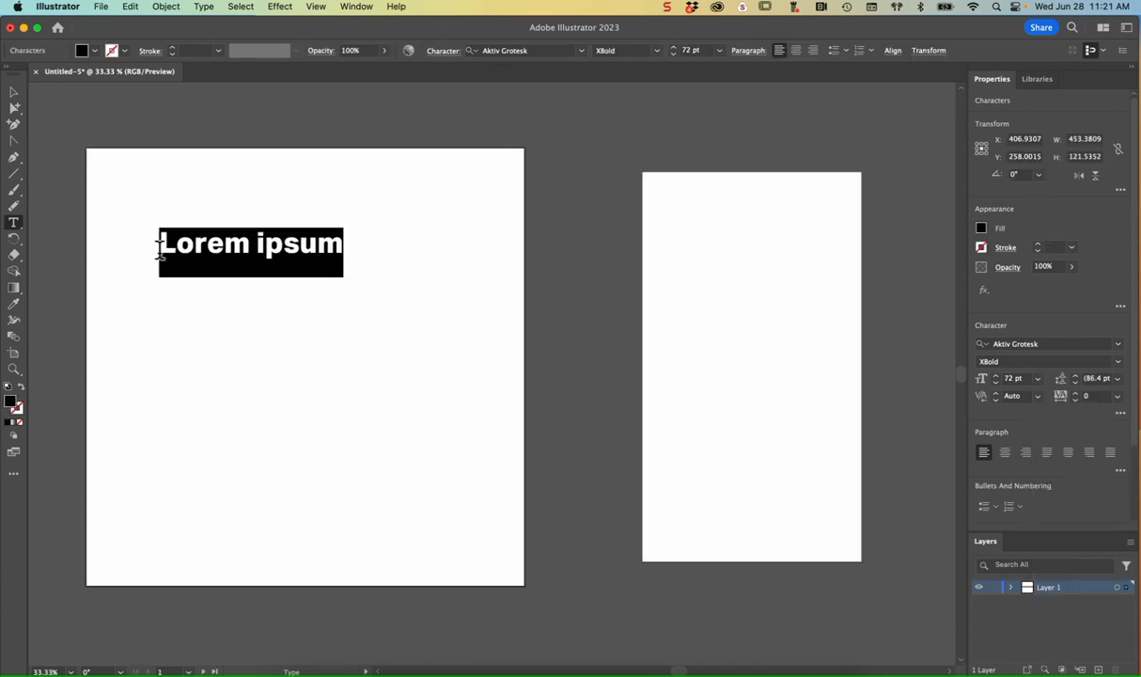
text(THE )
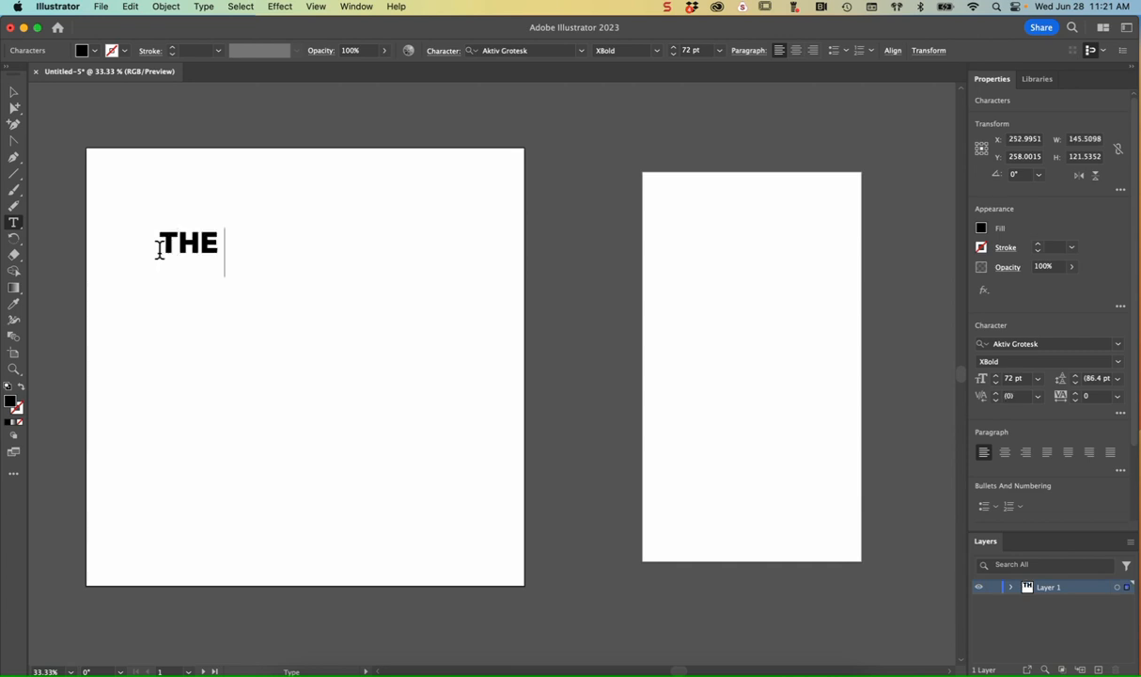
text(WIZARD )
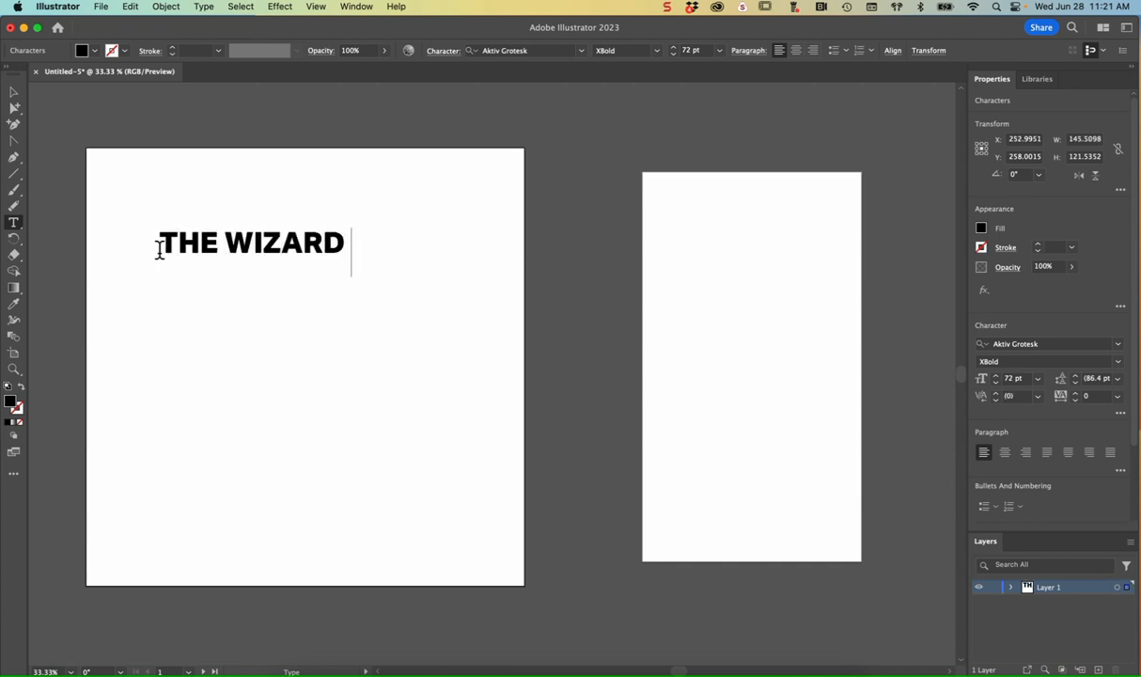
text(OF)
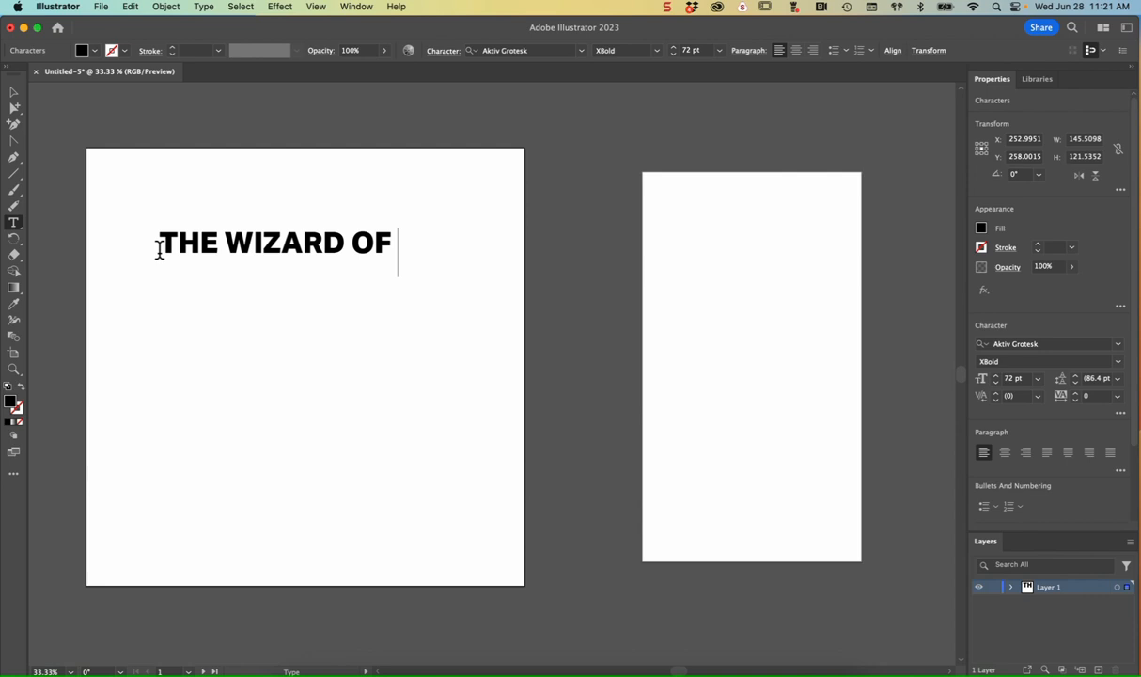
text( OZ)
Step: Move the title lower on the square artboard and enlarge it proportionally to about 97 pt, nearly spanning the artboard's width
click(14, 93)
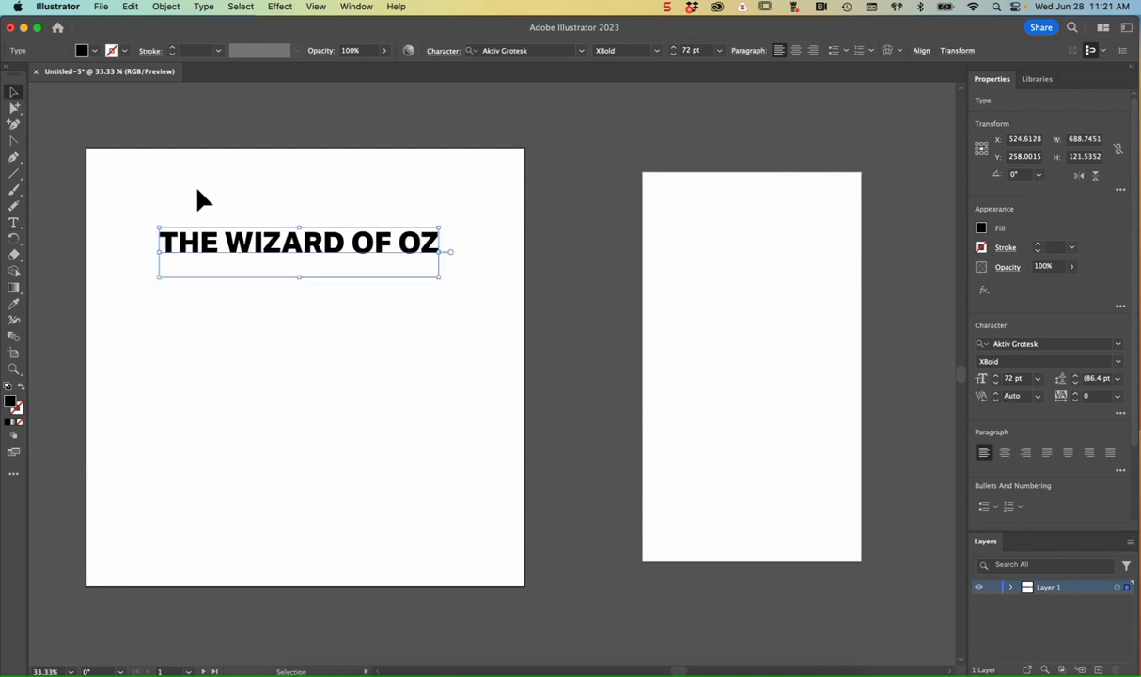
drag(298, 255, 248, 319)
drag(391, 346, 487, 387)
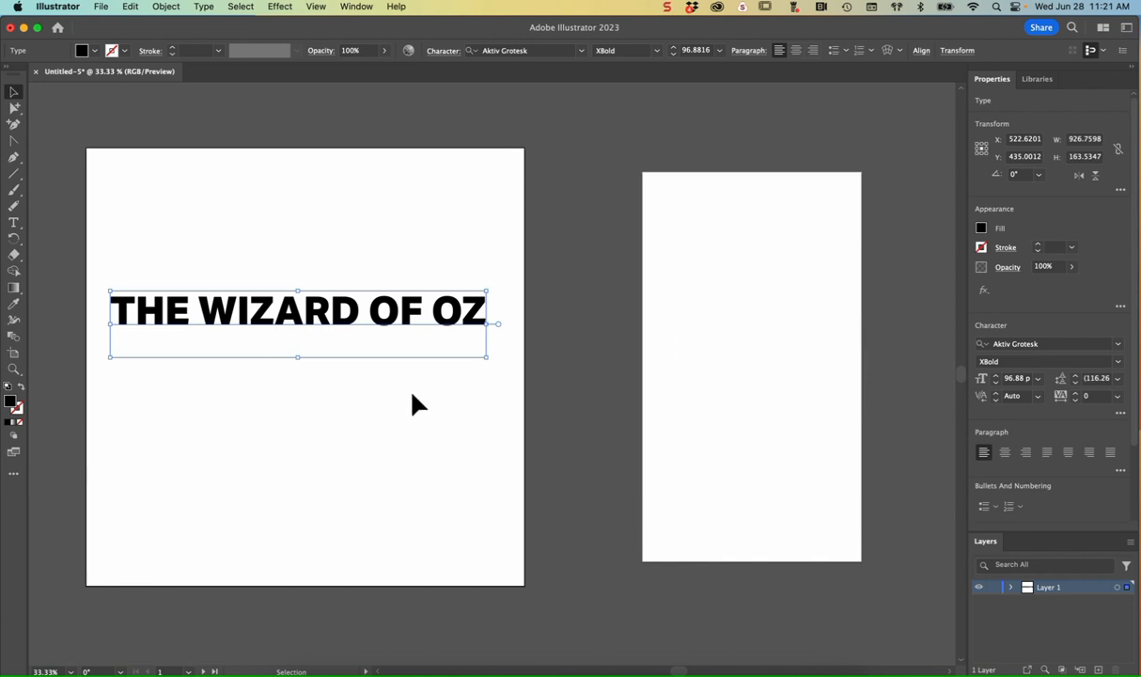
Step: Rotate the title 30° and move it fully inside the square artboard, roughly centered horizontally
click(13, 241)
double_click(13, 242)
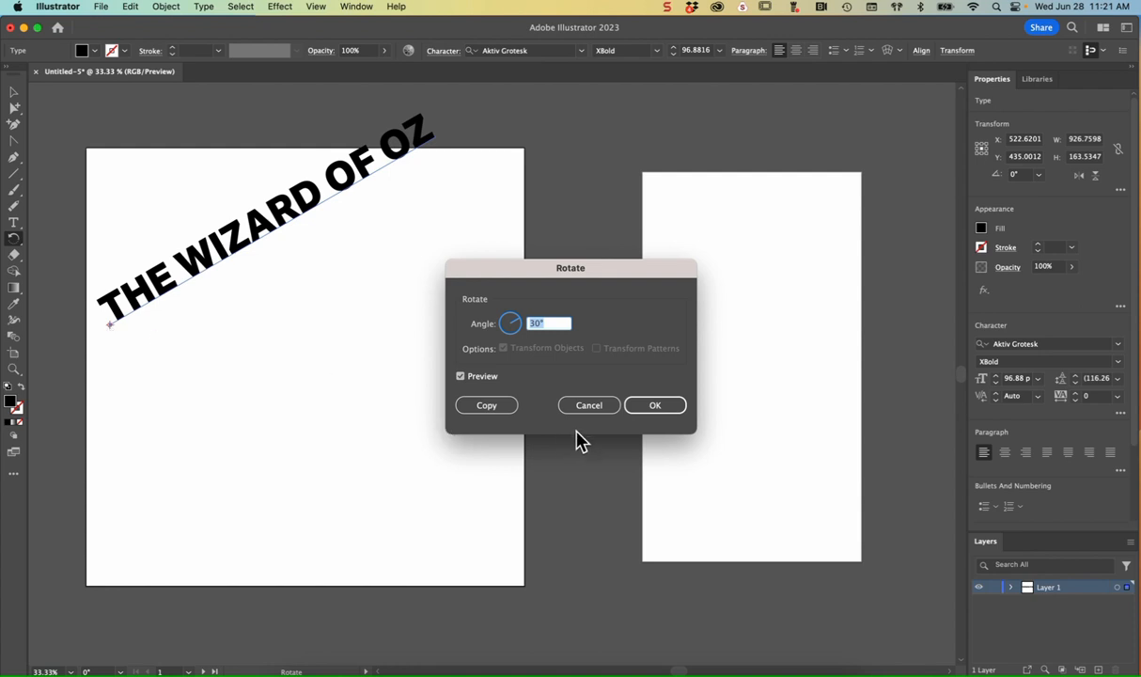
click(656, 405)
click(14, 94)
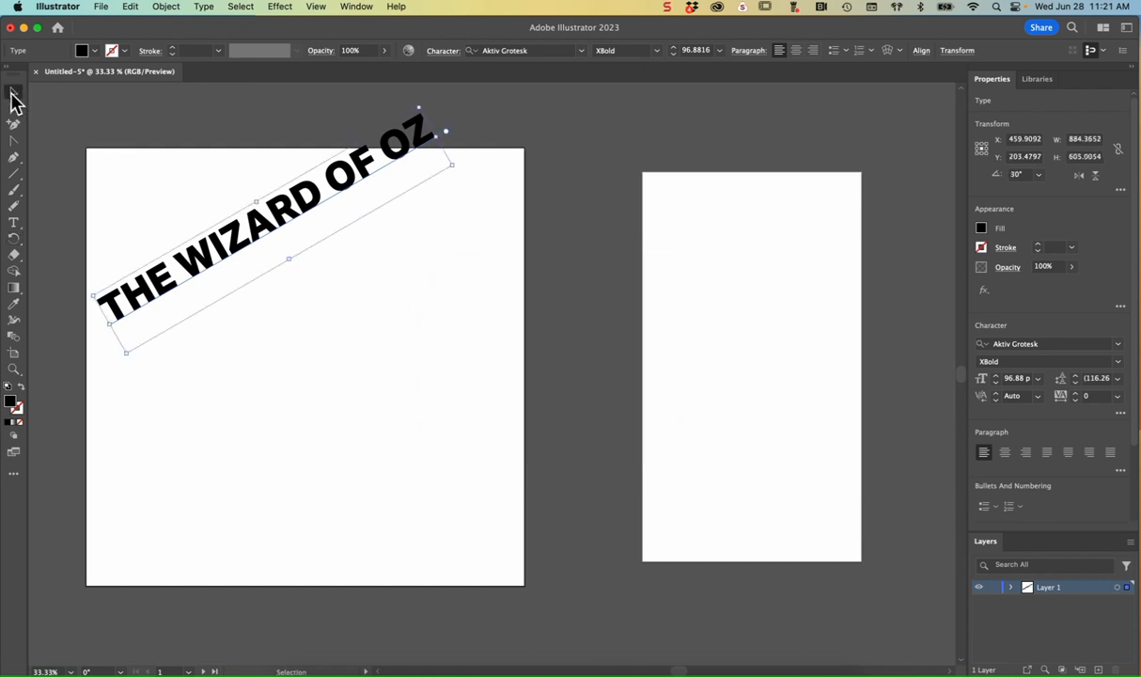
drag(262, 252, 281, 324)
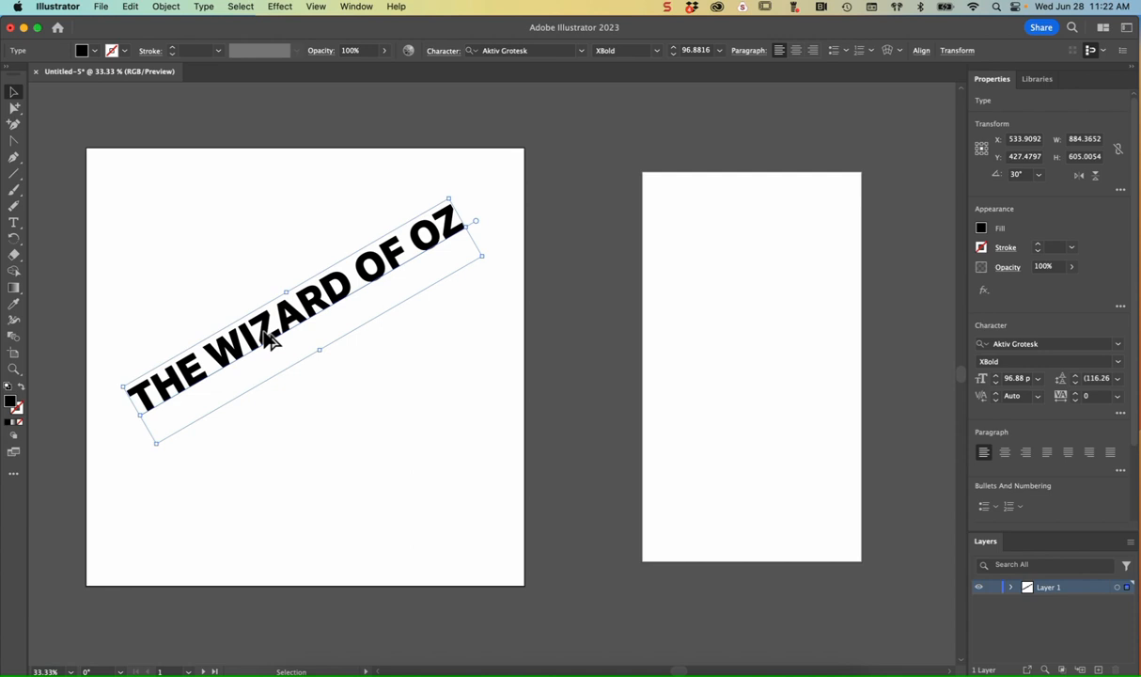
Step: Copy the rotated title straight across to the tall artboard and break the copy into three lines: THE / WIZARD / OF OZ
drag(266, 335, 797, 290)
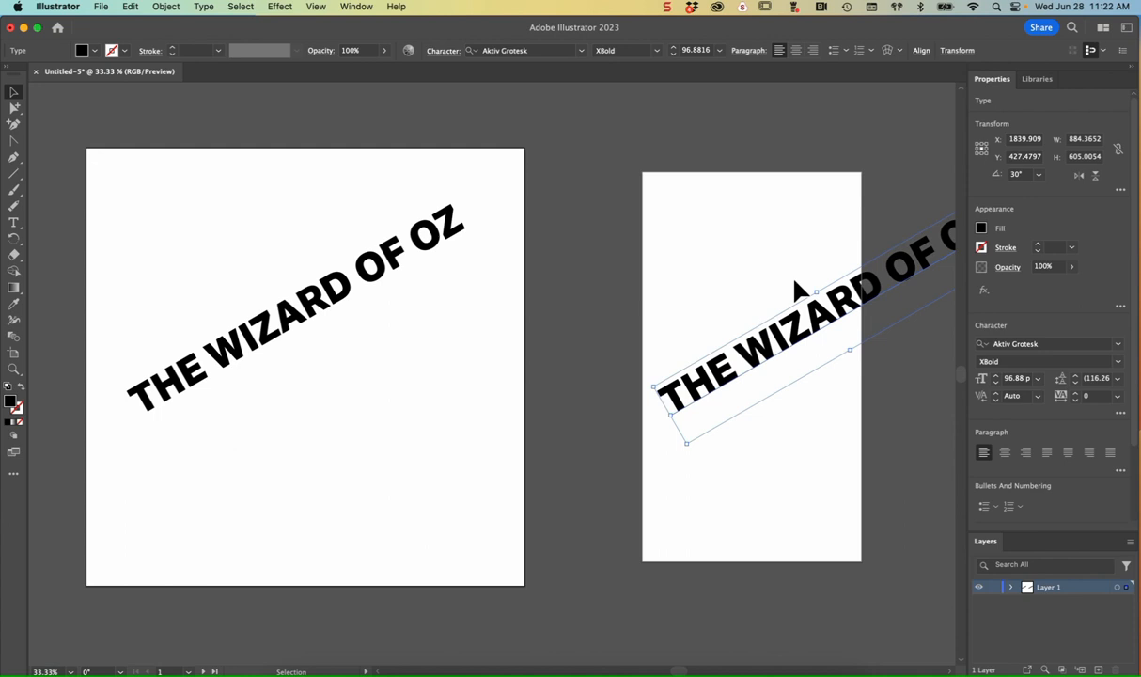
scroll(798, 290, right, 5)
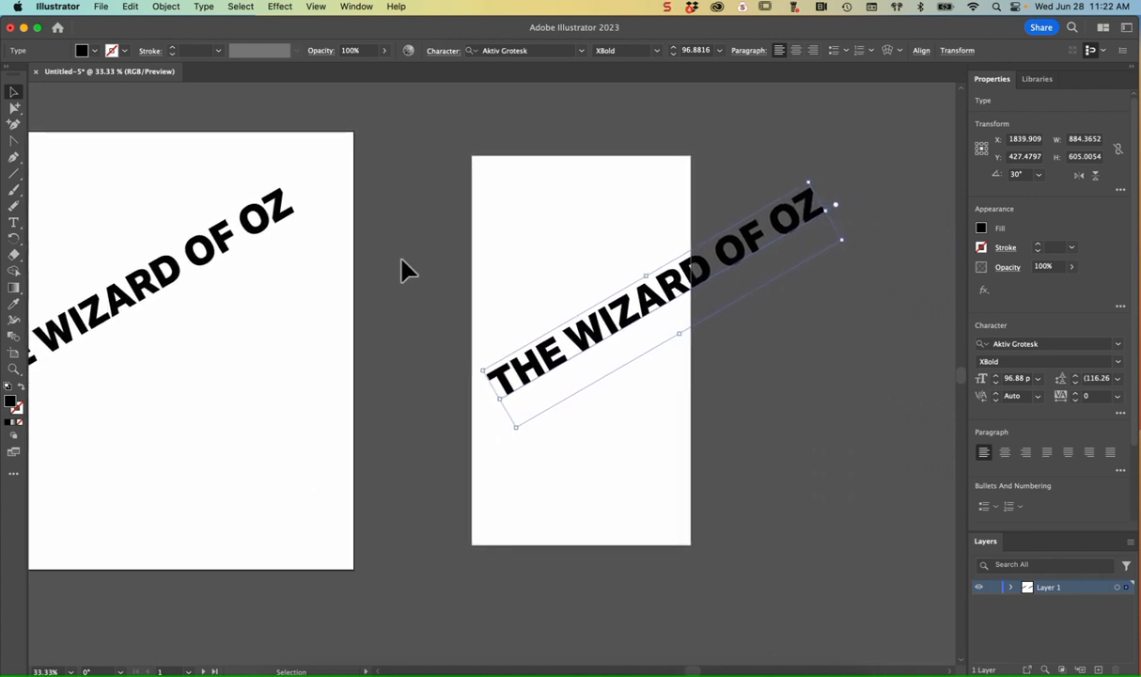
click(13, 225)
click(571, 342)
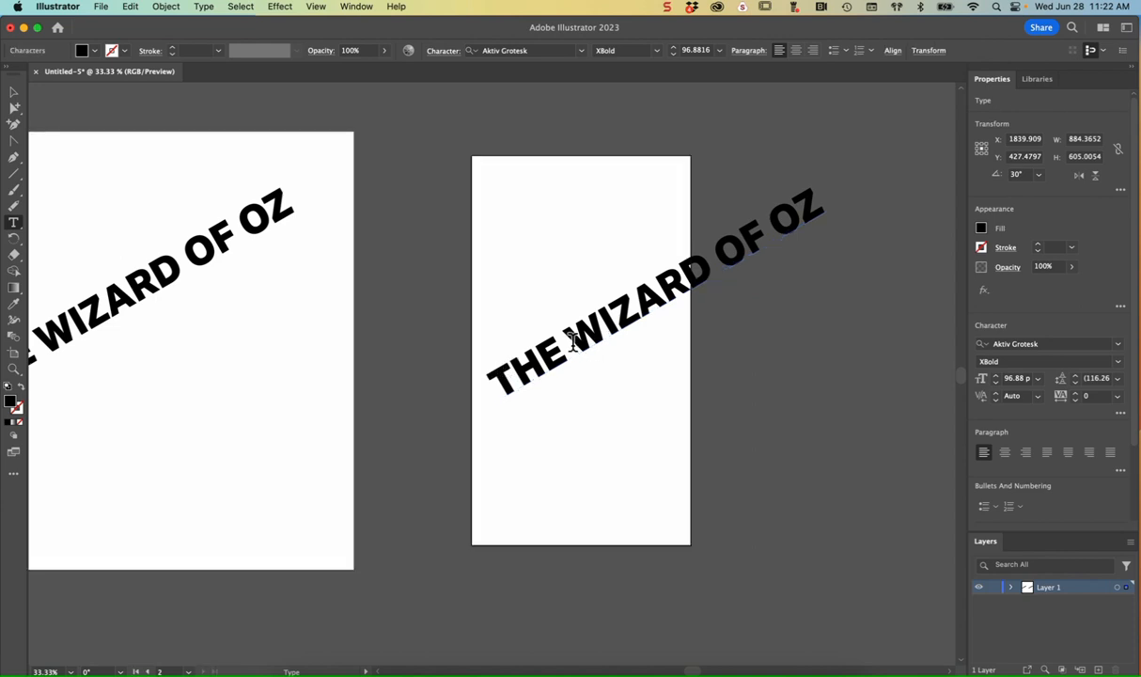
key(BackSpace)
key(Return)
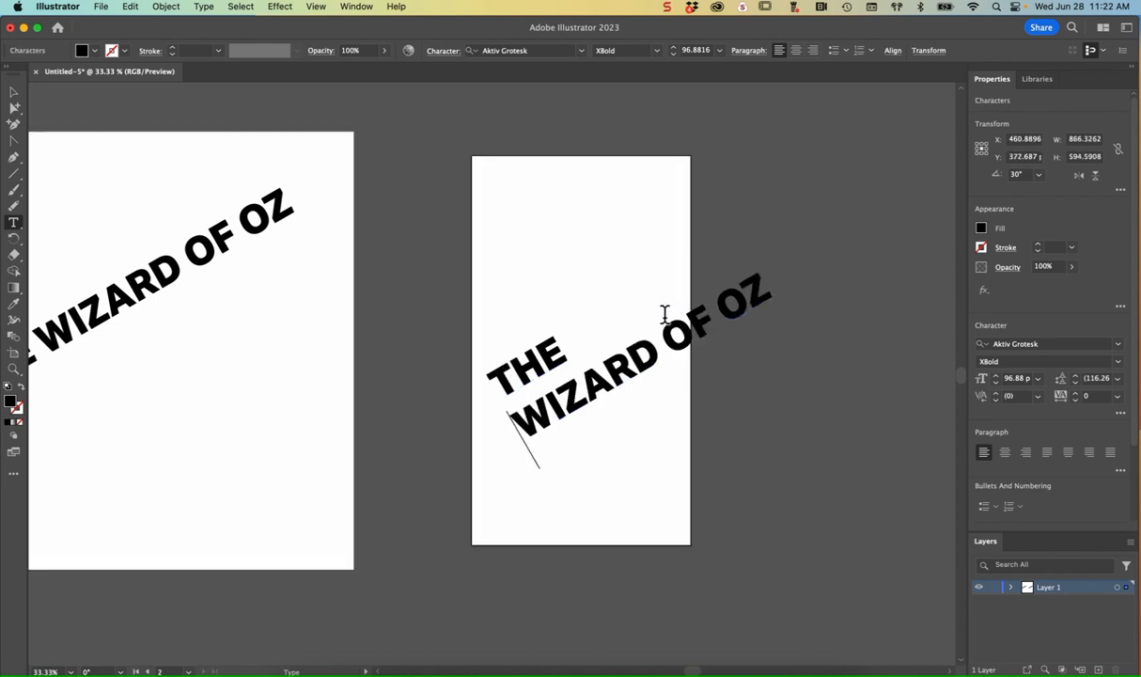
click(668, 336)
key(BackSpace)
key(Return)
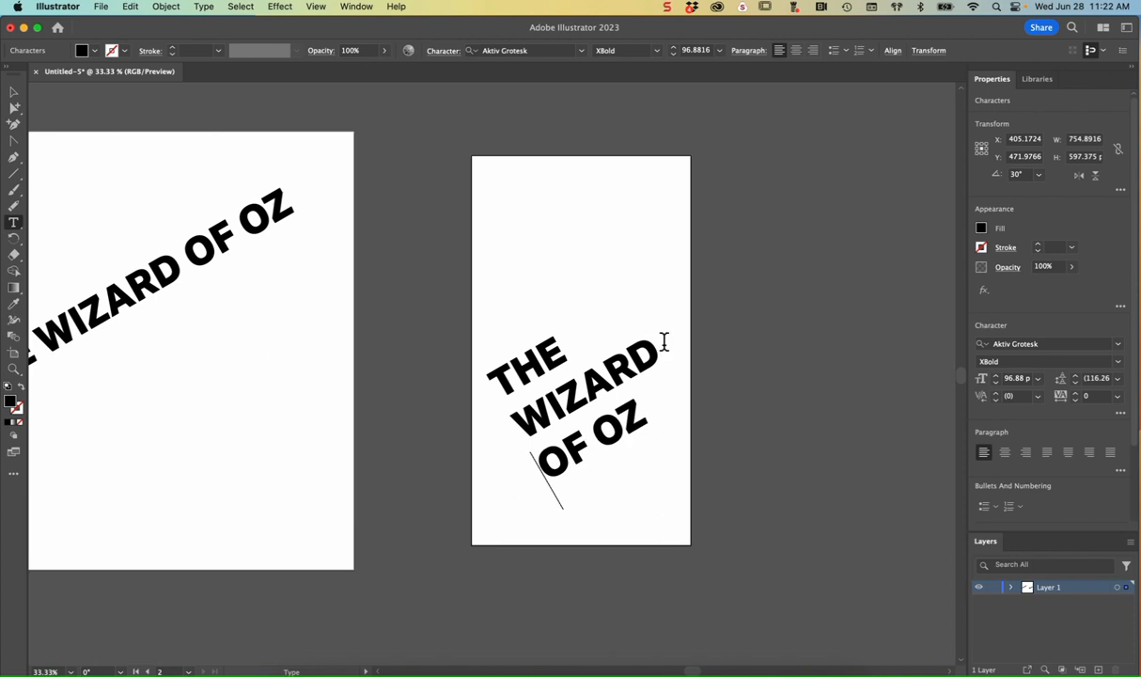
Step: Move the three-line title up into the upper part of the tall artboard
click(13, 92)
drag(581, 390, 584, 278)
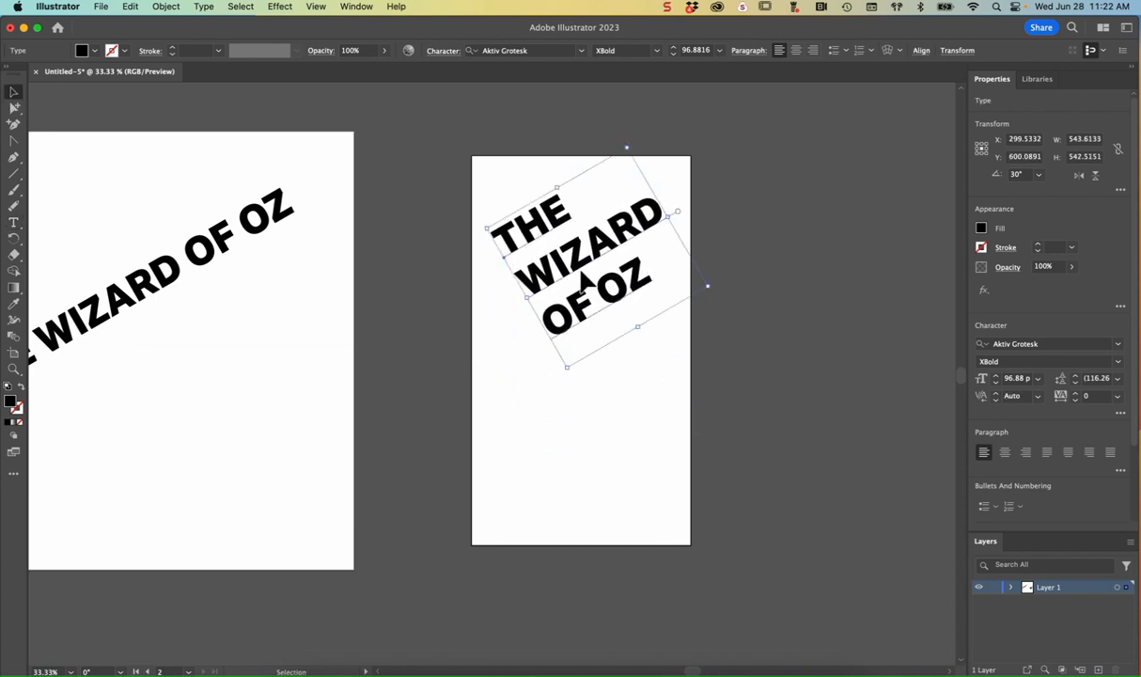
click(606, 414)
Step: Set the leading of the three-line title to 96 pt
click(588, 322)
click(1090, 378)
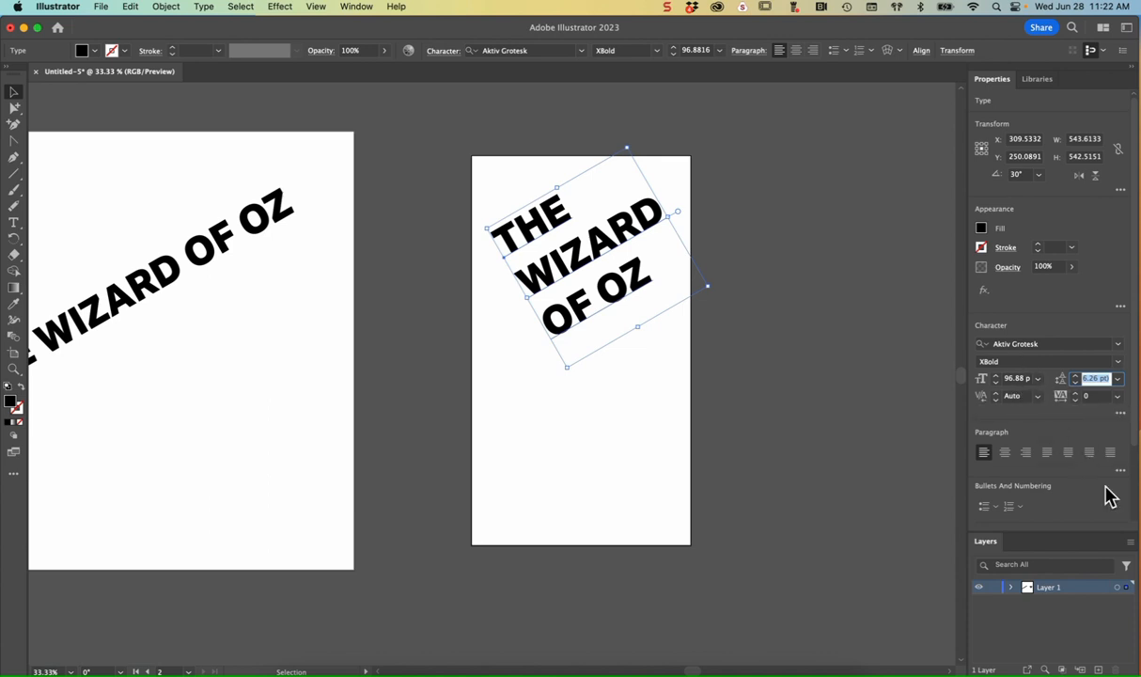
text(96)
key(Return)
click(639, 491)
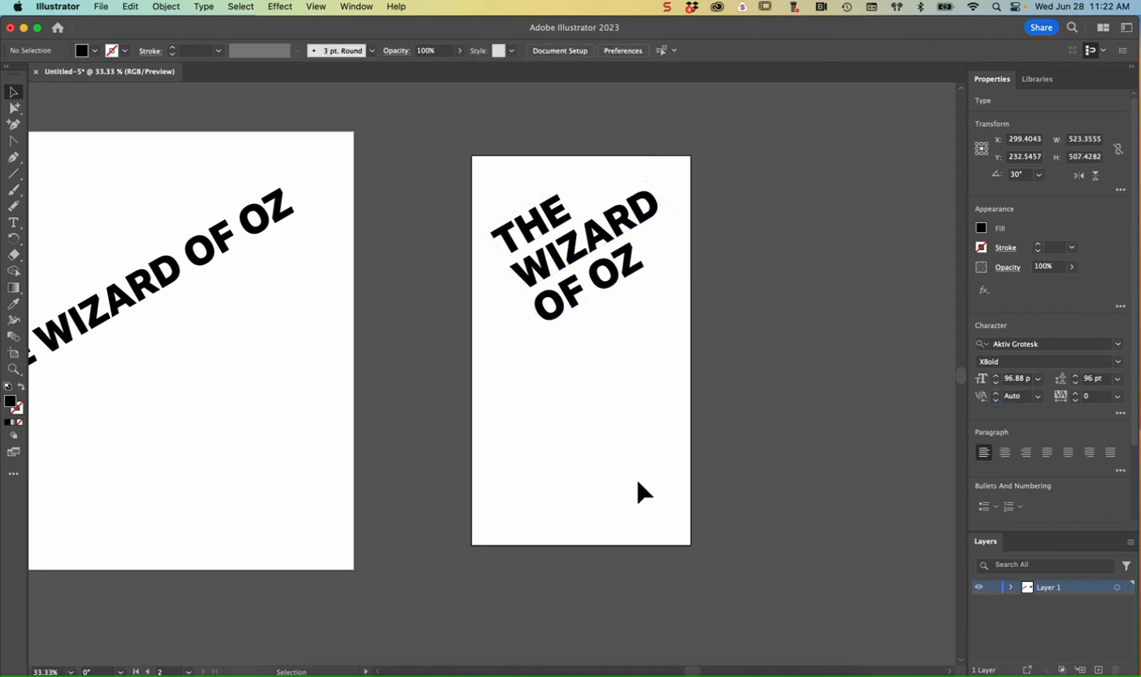
Step: Increase the three-line title's leading to 101 pt and shift the title slightly down on the tall artboard
click(576, 291)
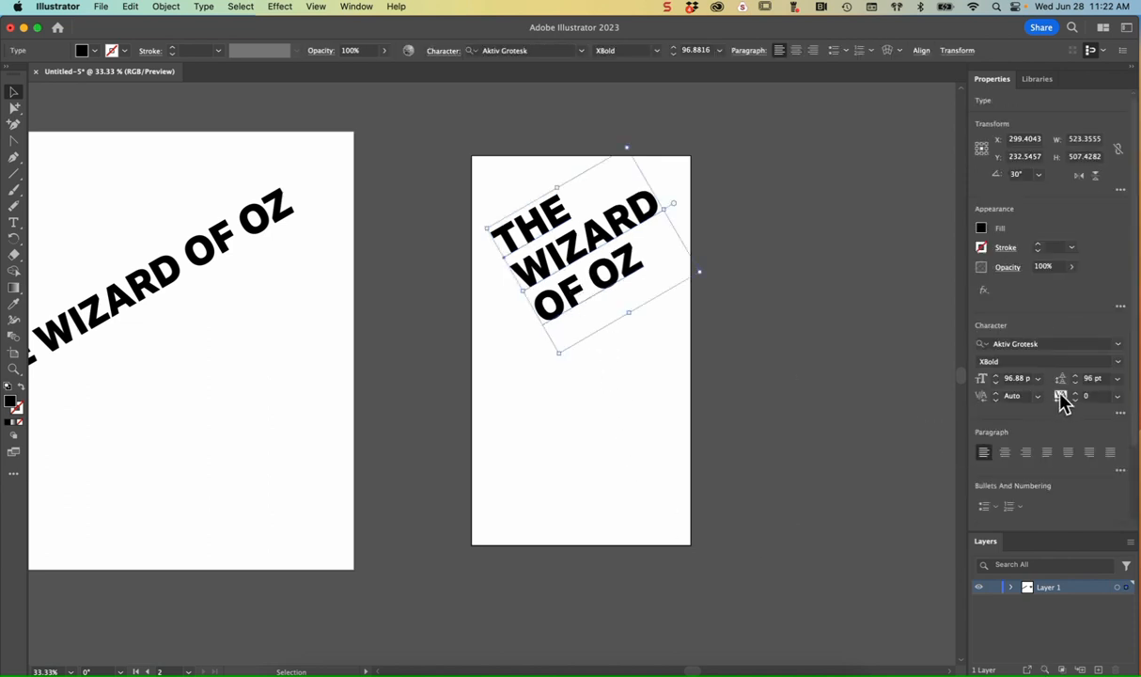
click(1076, 375)
click(1077, 375)
click(1077, 376)
click(1076, 375)
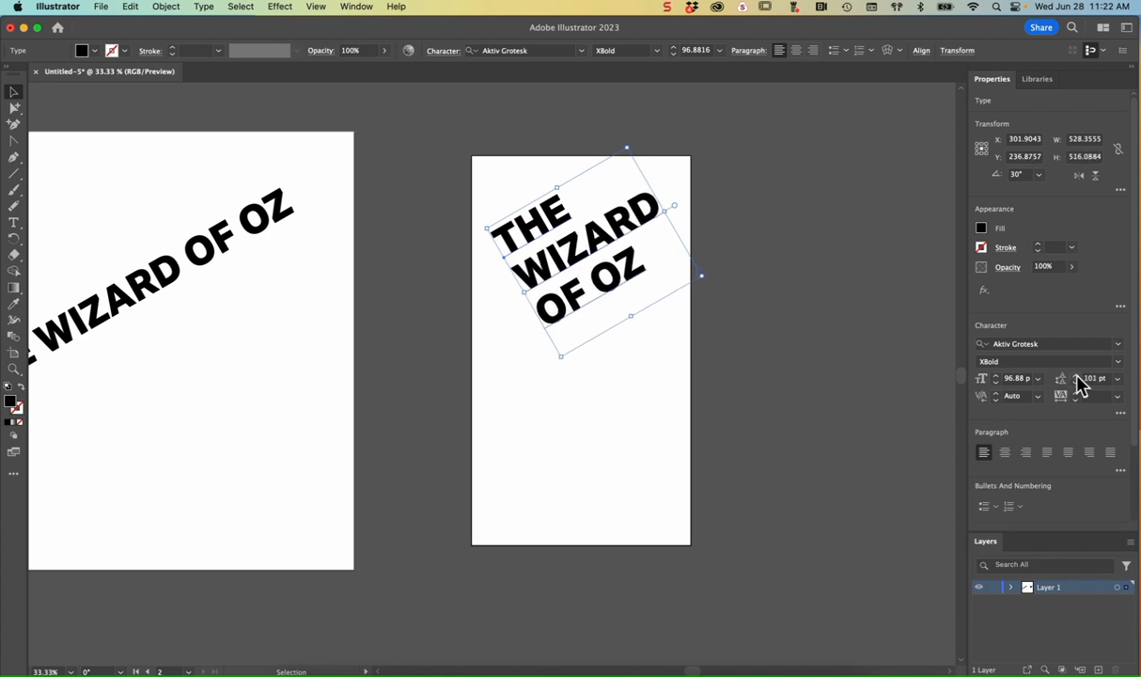
click(611, 355)
drag(610, 305, 611, 310)
click(599, 436)
Step: Expand Layer 1 and lock the three-line title's text object
scroll(540, 438, left, 6)
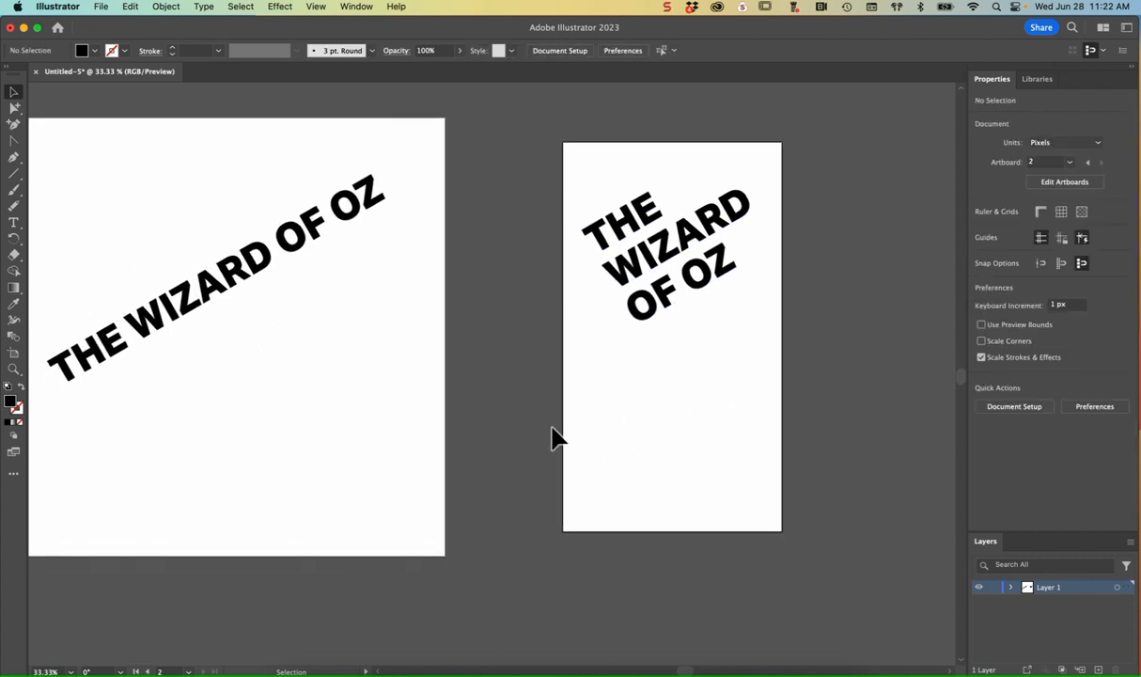
click(1011, 586)
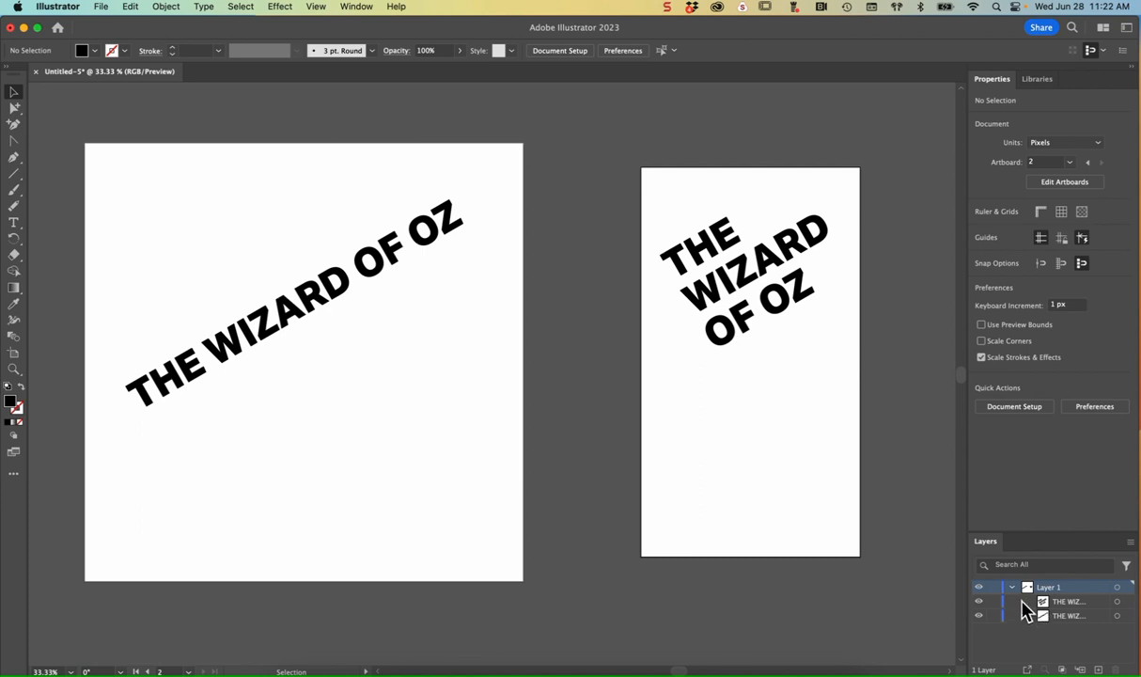
click(993, 601)
Step: Nudge the one-line title slightly up and toward the right on the square artboard, and convert it to outlines
scroll(395, 438, left, 5)
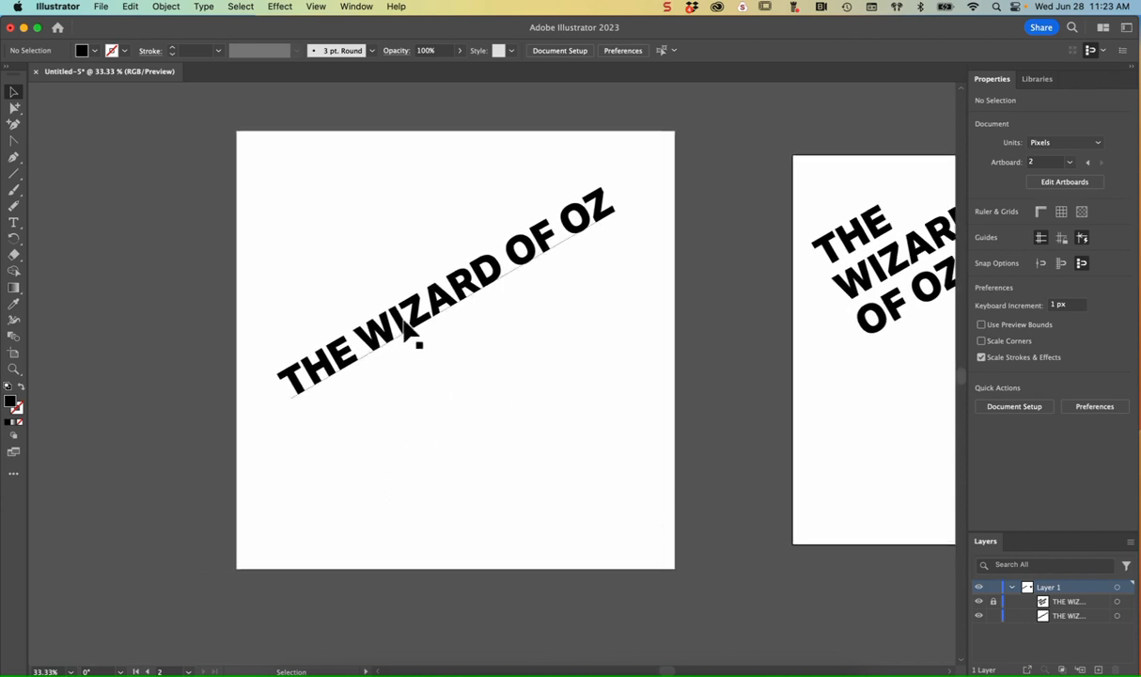
drag(406, 329, 410, 323)
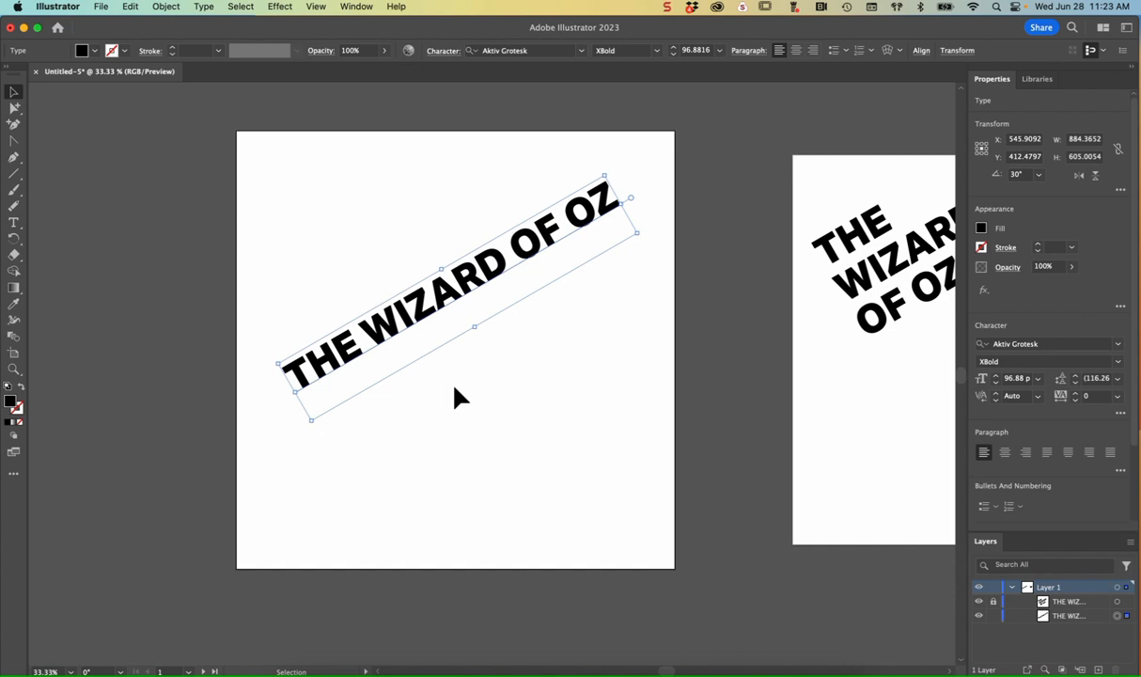
click(204, 7)
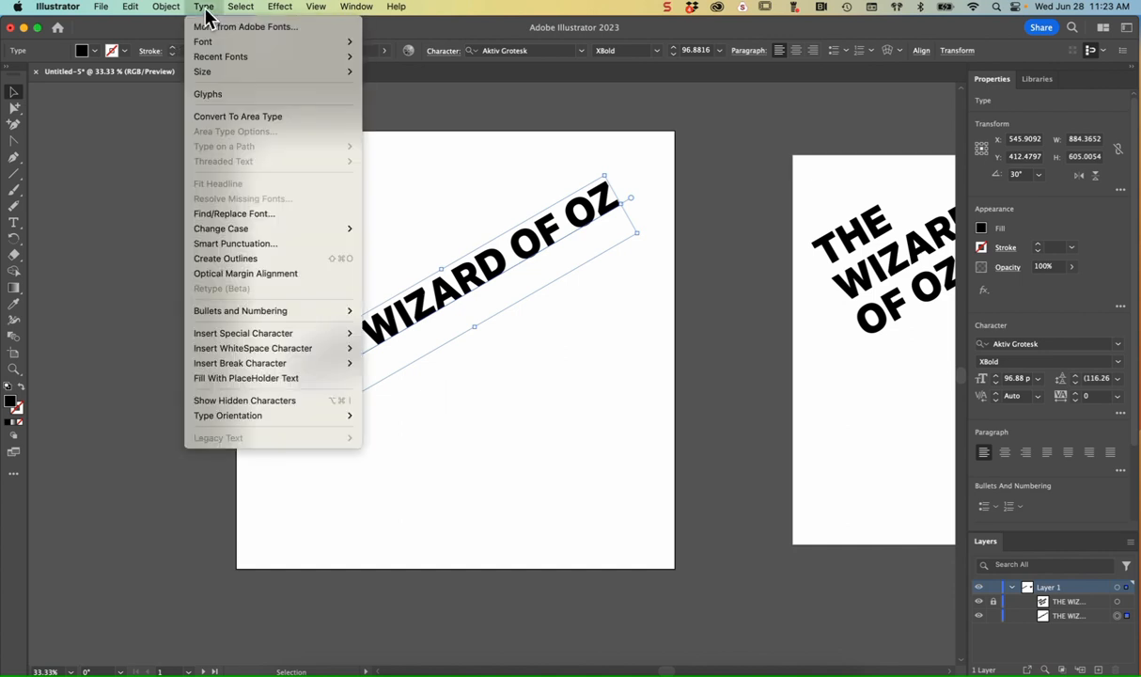
click(227, 260)
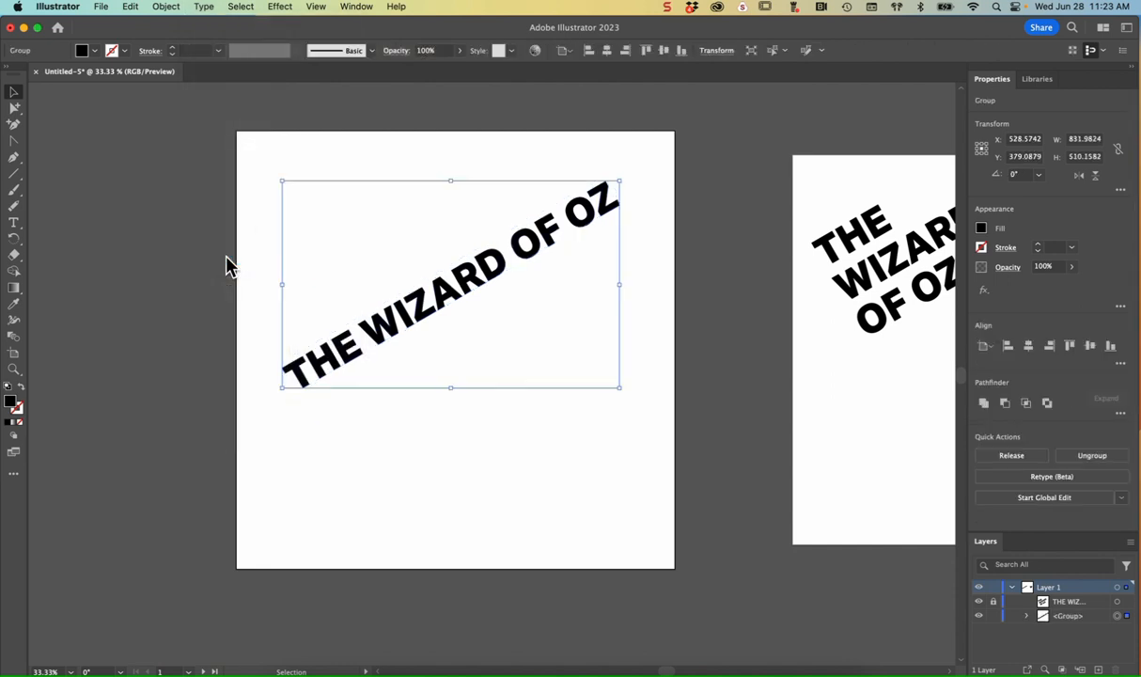
Step: Duplicate the outlined title group on the square artboard, placing the copy about 2 px straight above the original
key(super+equal)
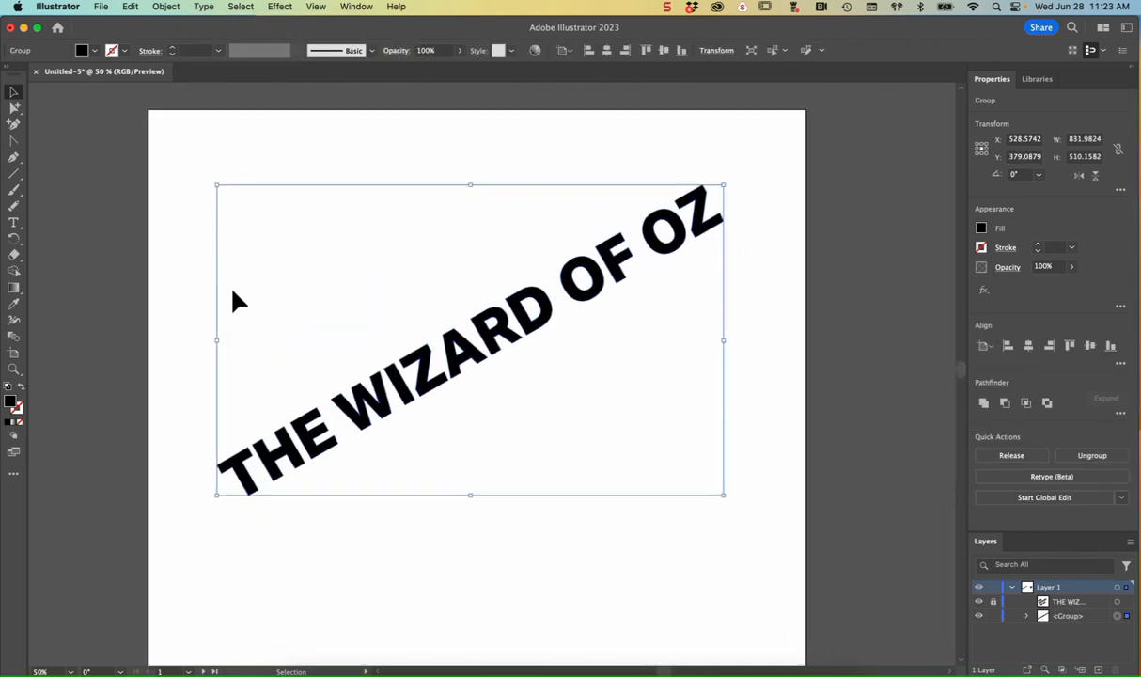
scroll(233, 292, right, 2)
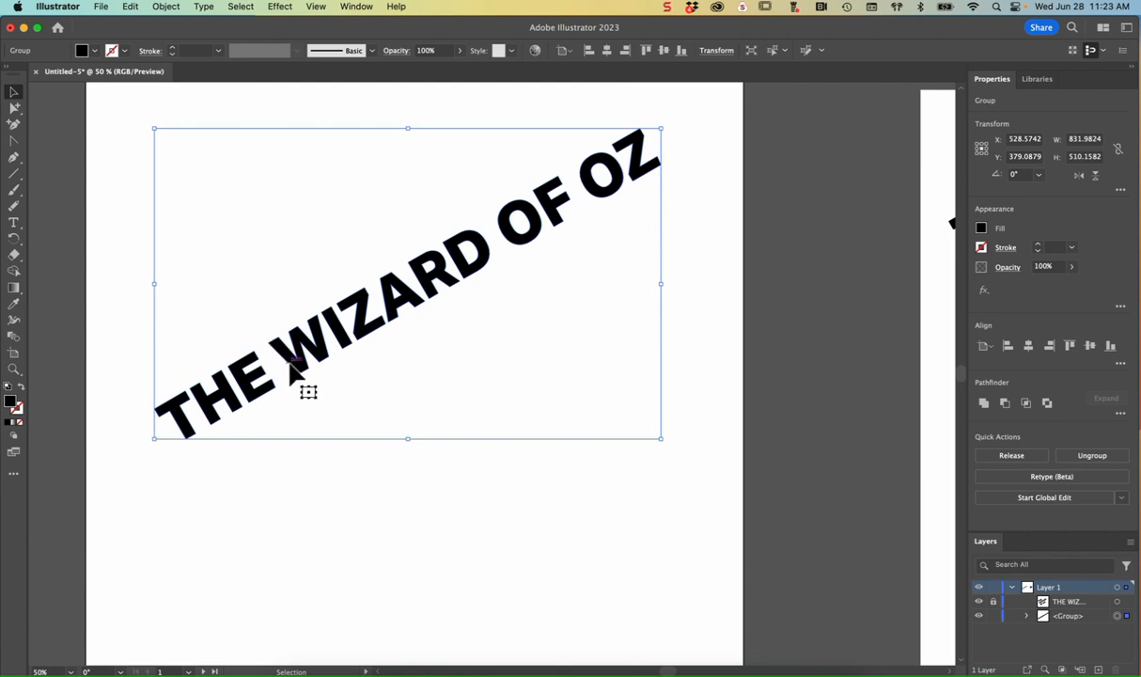
key(super+equal)
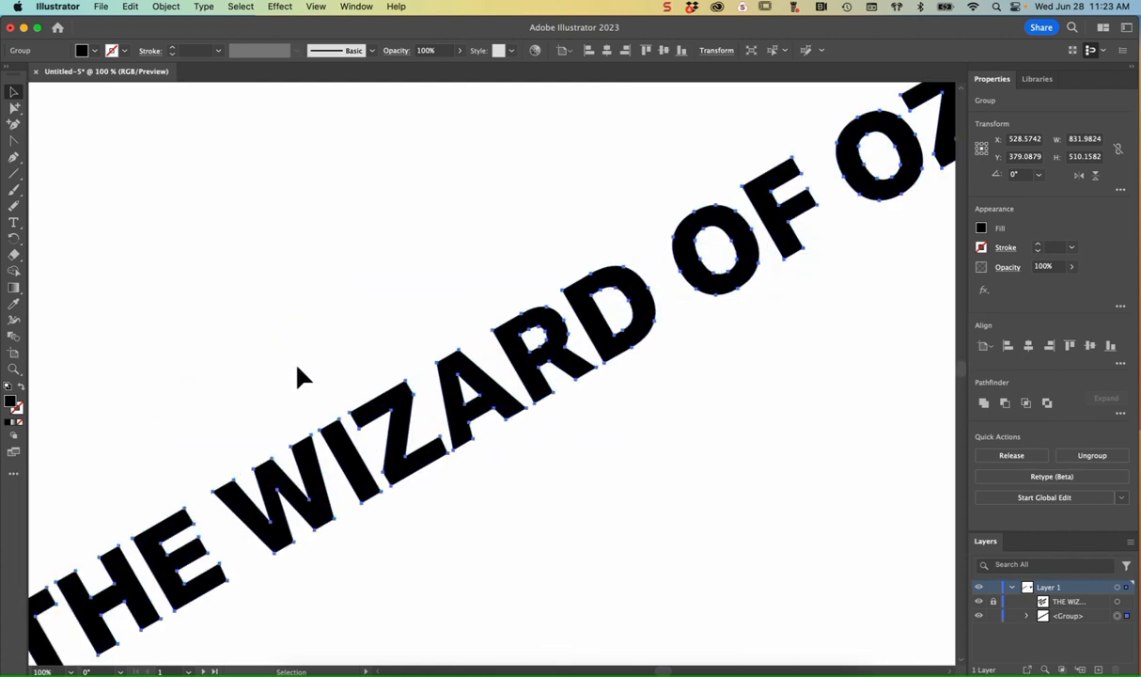
key(super+equal)
scroll(297, 376, down, 1)
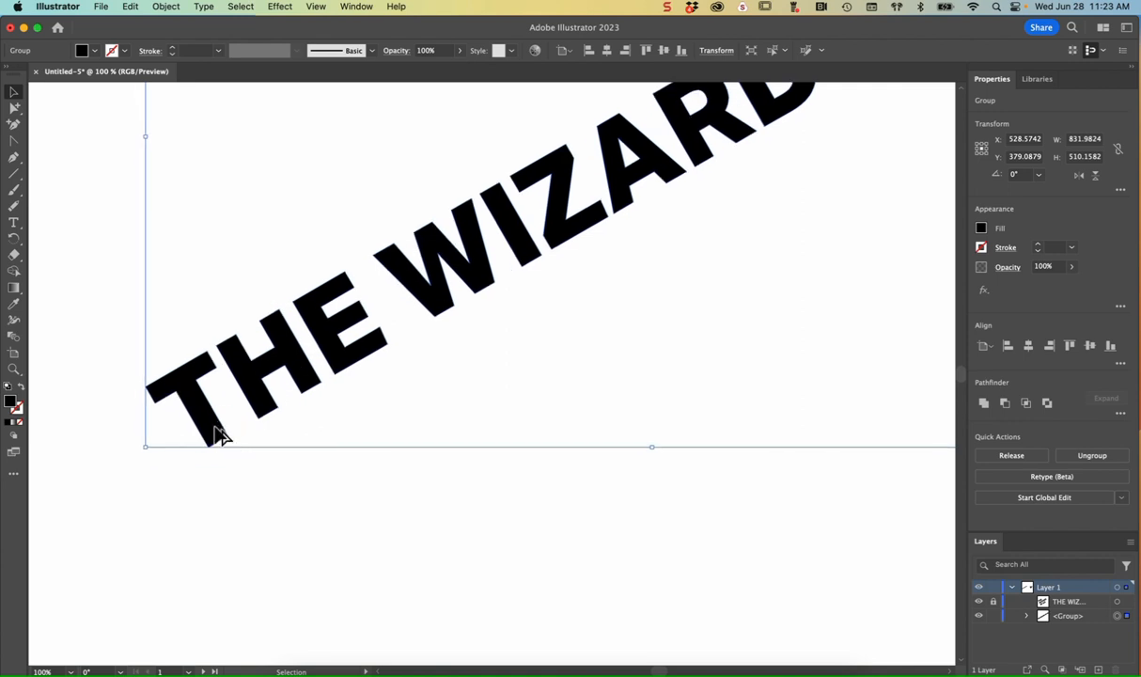
drag(216, 434, 217, 432)
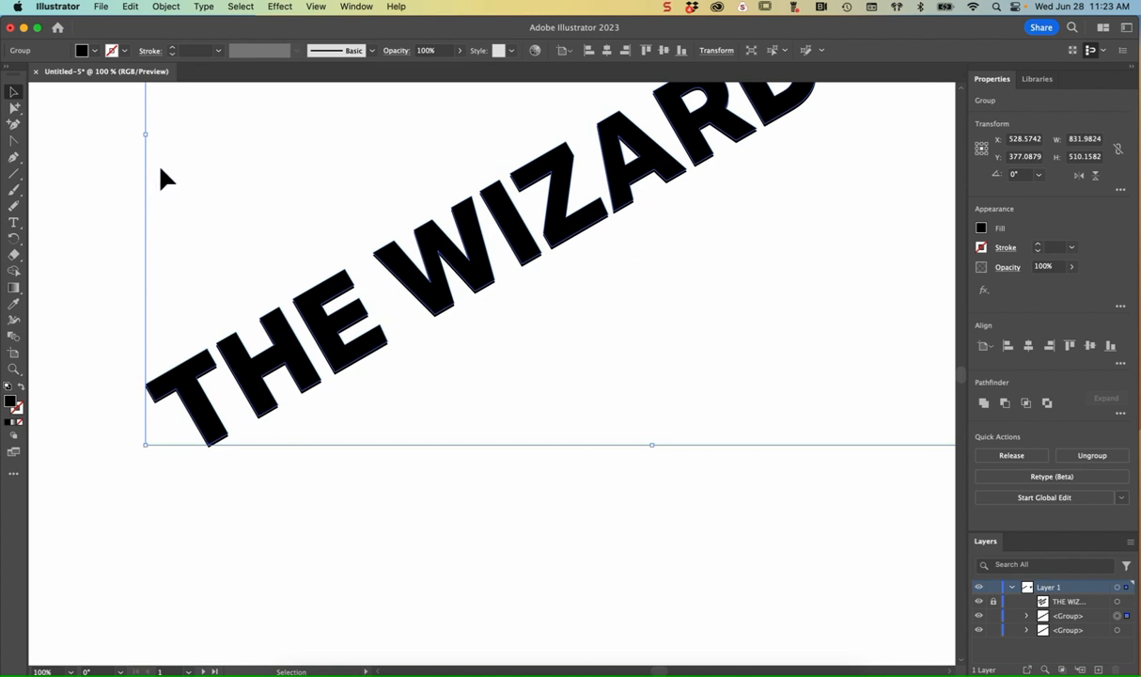
Step: Repeat the last duplicate-and-move transform eight more times to stack title copies upward into a 3D extrusion, and deselect
click(178, 8)
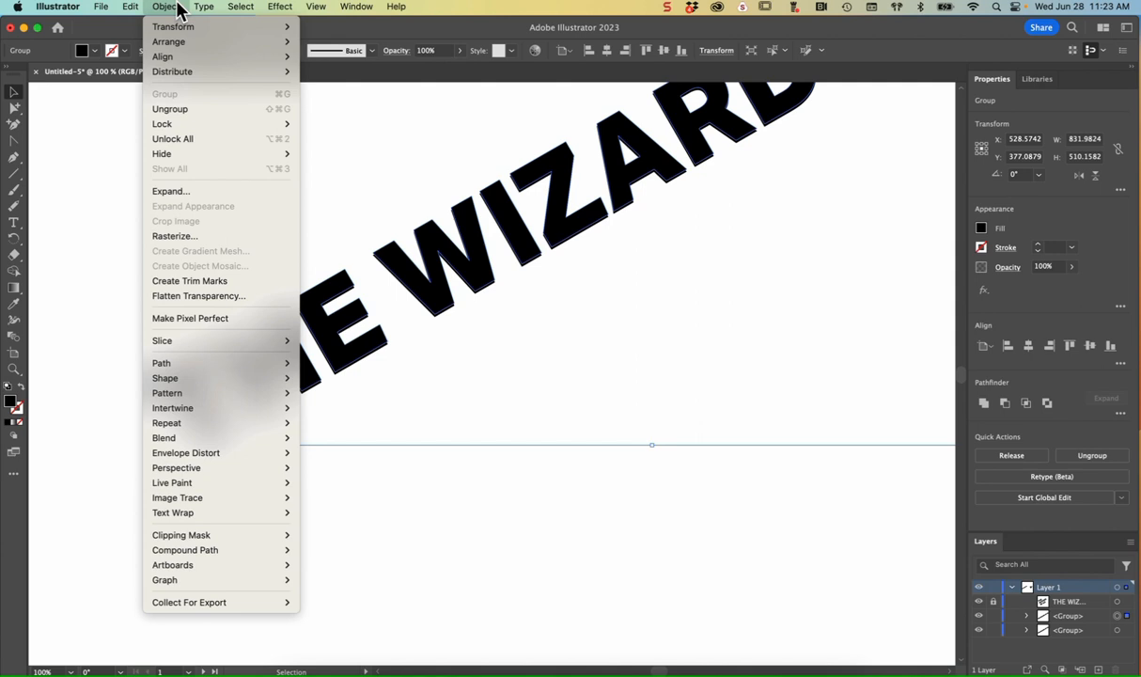
mouse_move(179, 29)
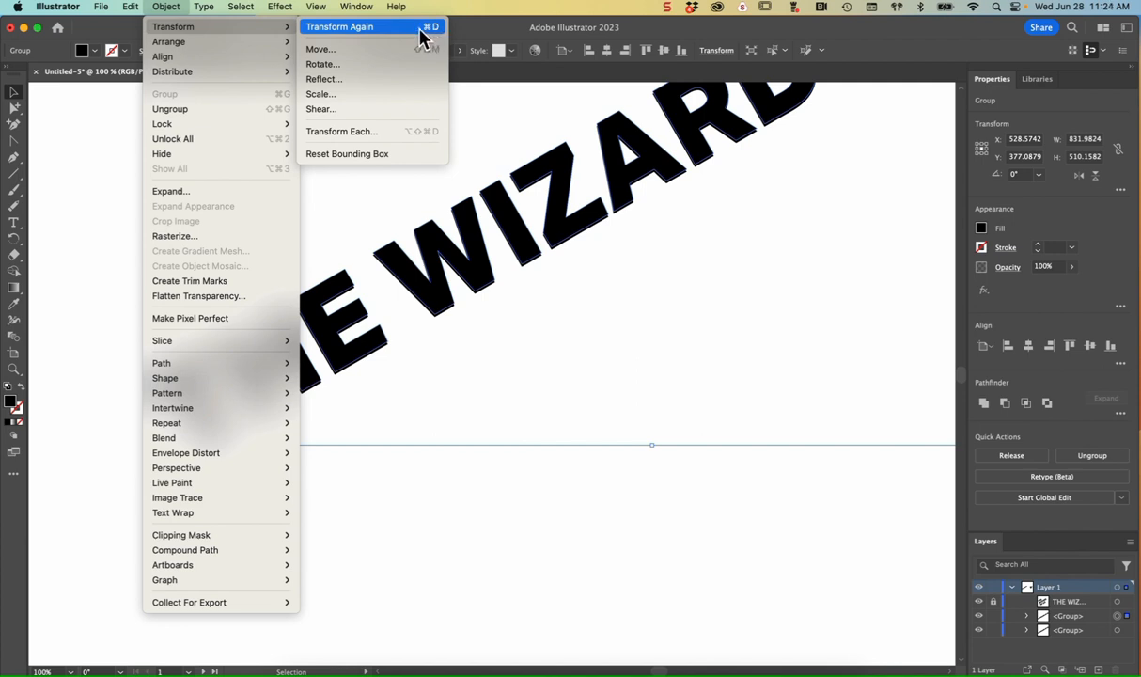
click(120, 122)
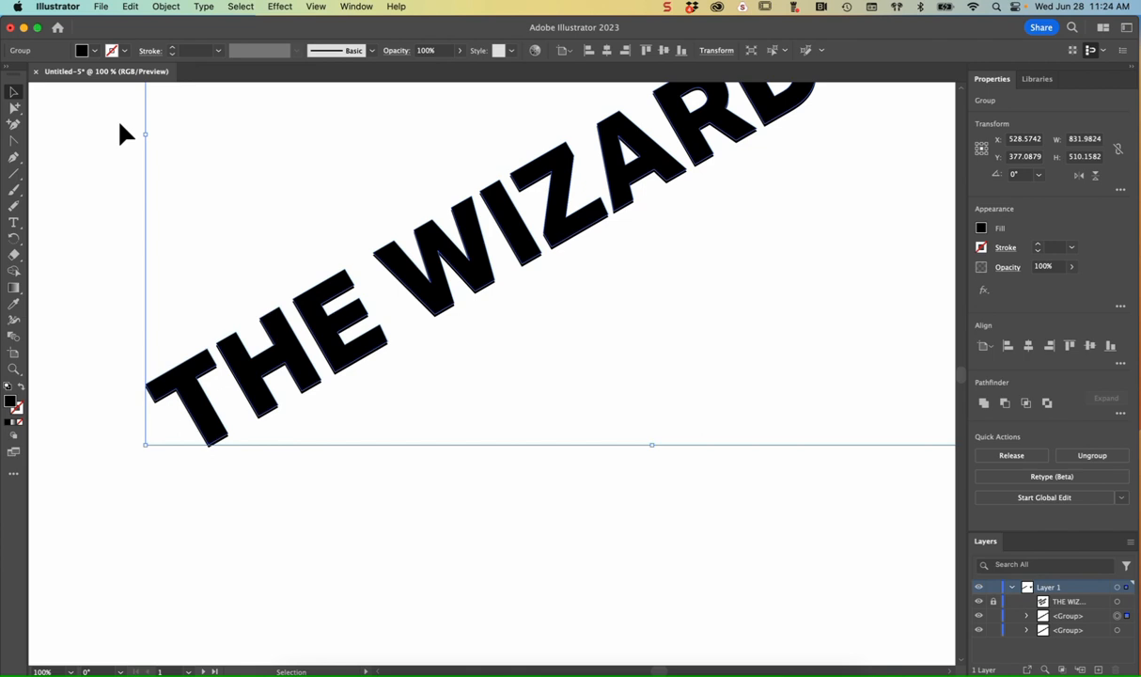
key(super+alt)
key(super+d)
key(super+d)
key(super+d)
key(super+d)
key(super+d)
key(super+d)
key(super+d)
key(super+d)
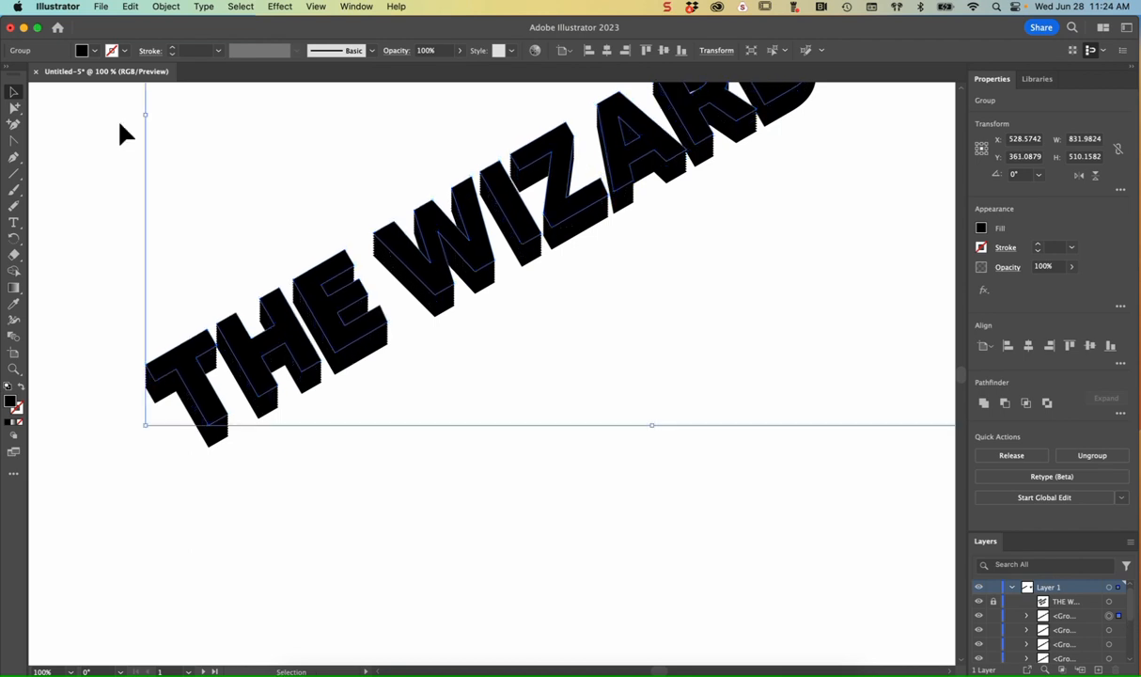
key(super+minus)
scroll(174, 237, down, 5)
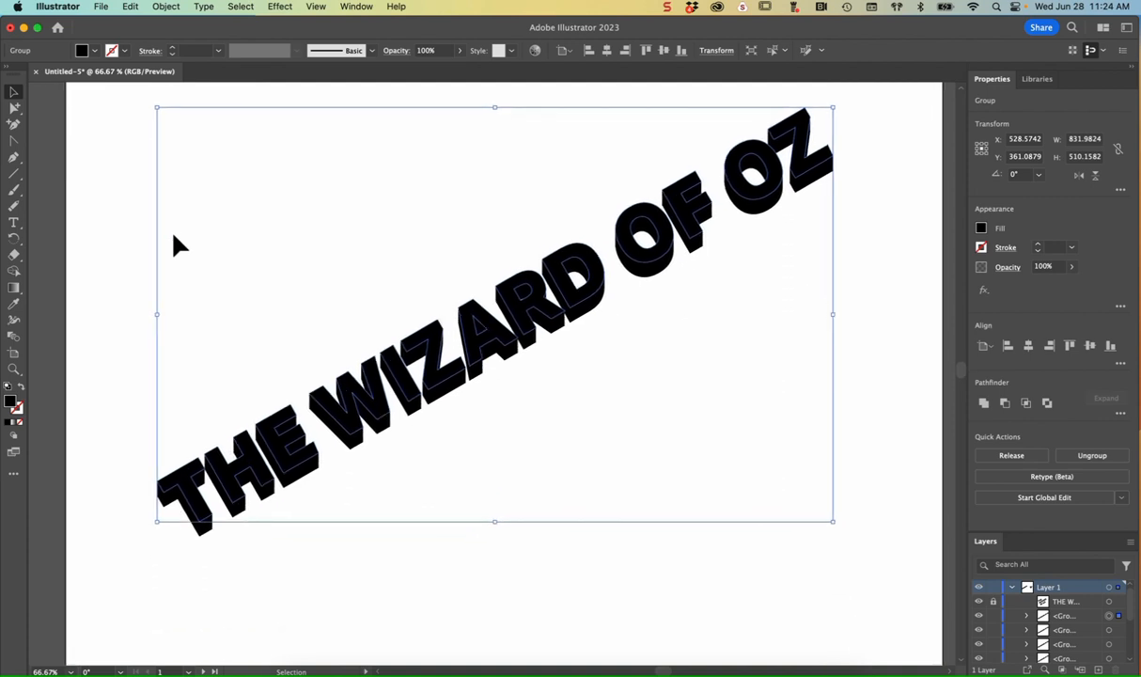
click(355, 532)
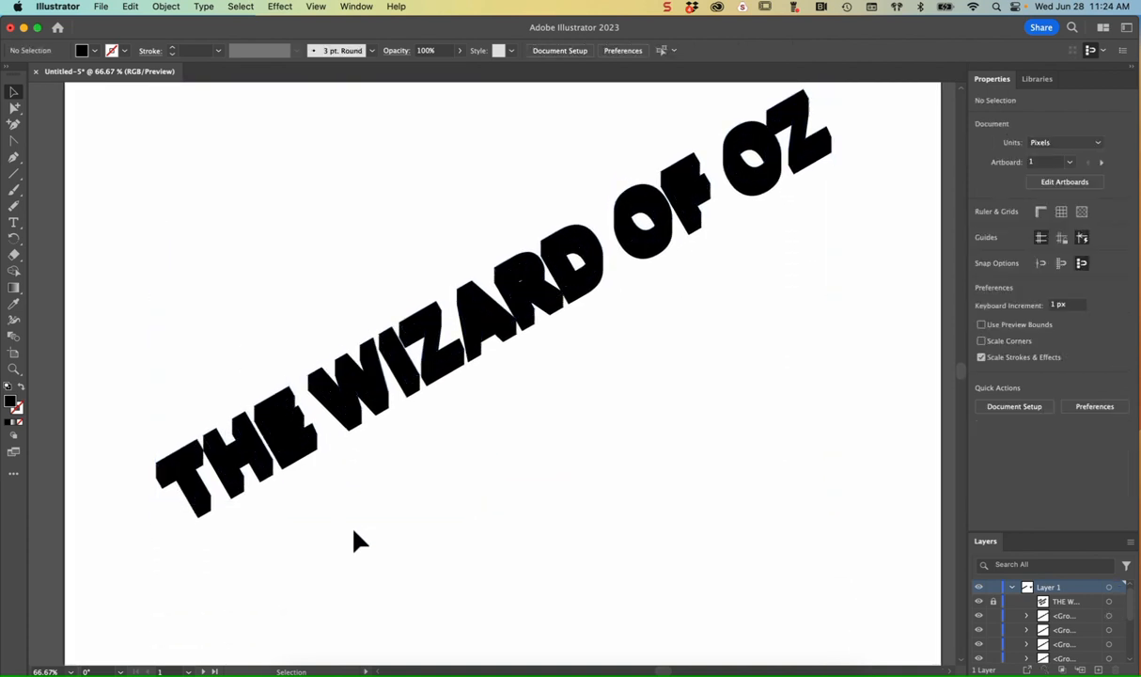
Step: Fill the topmost title group with the green swatch R=0 G=146 B=69 and deselect it
click(1111, 616)
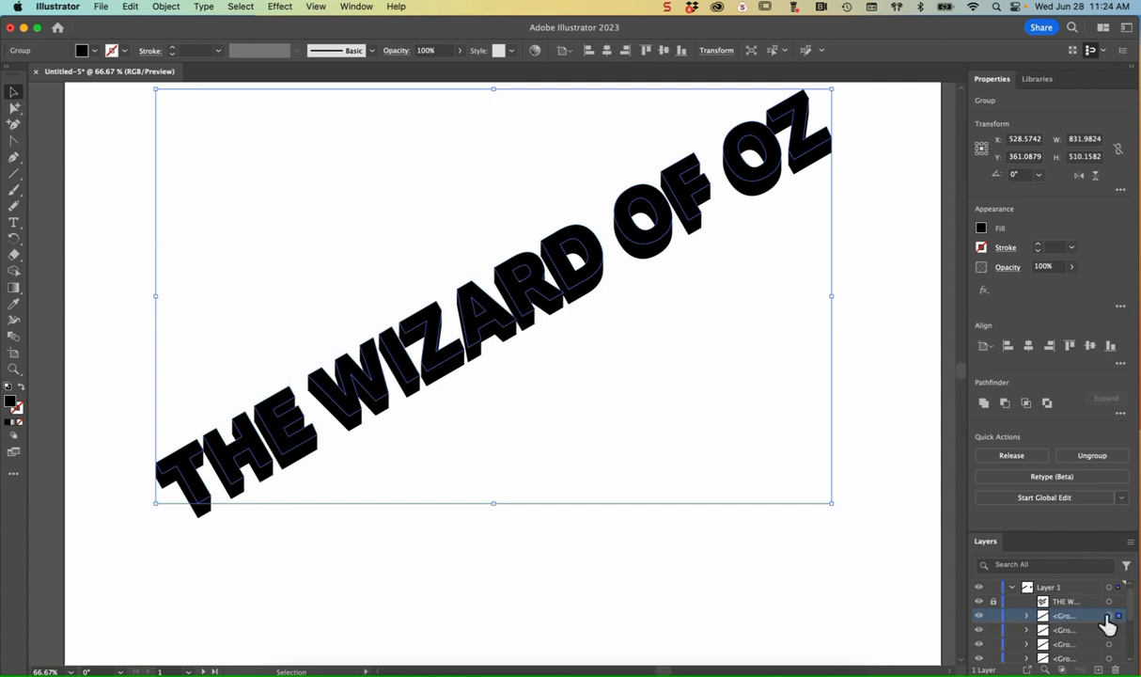
click(981, 228)
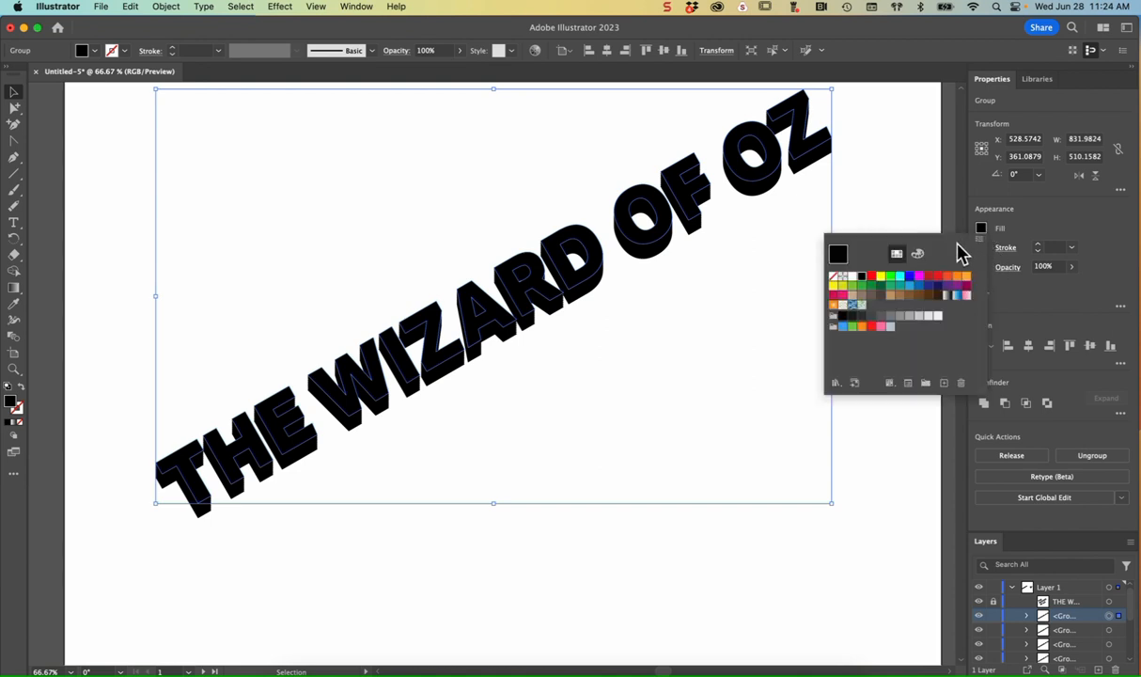
click(872, 285)
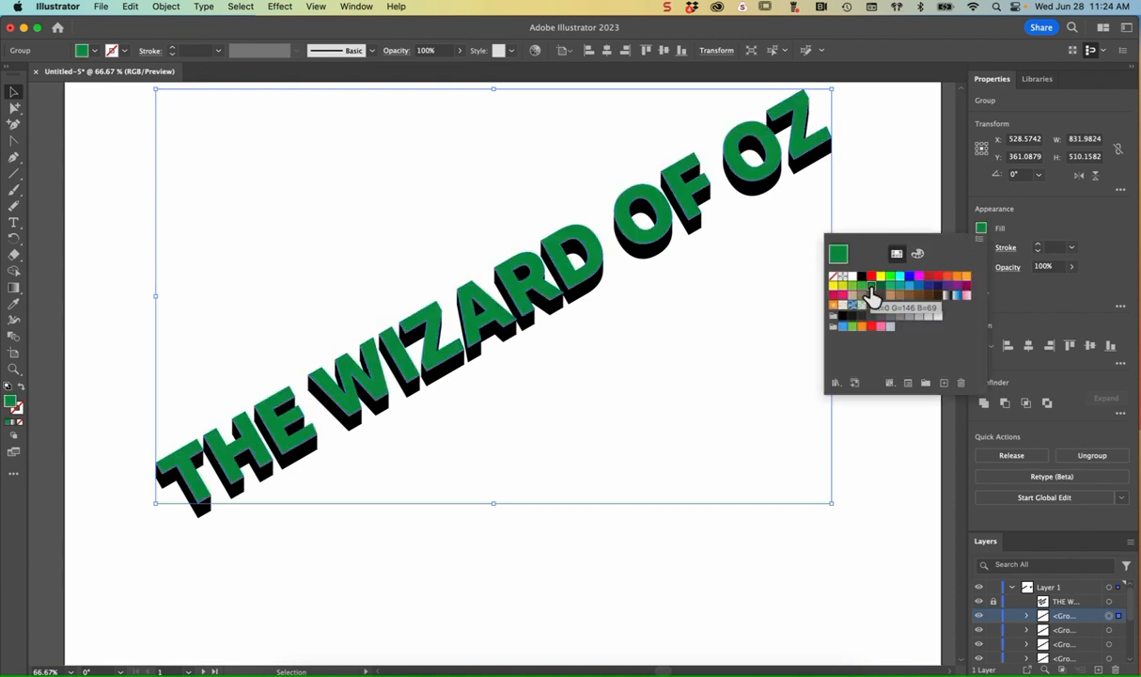
click(889, 472)
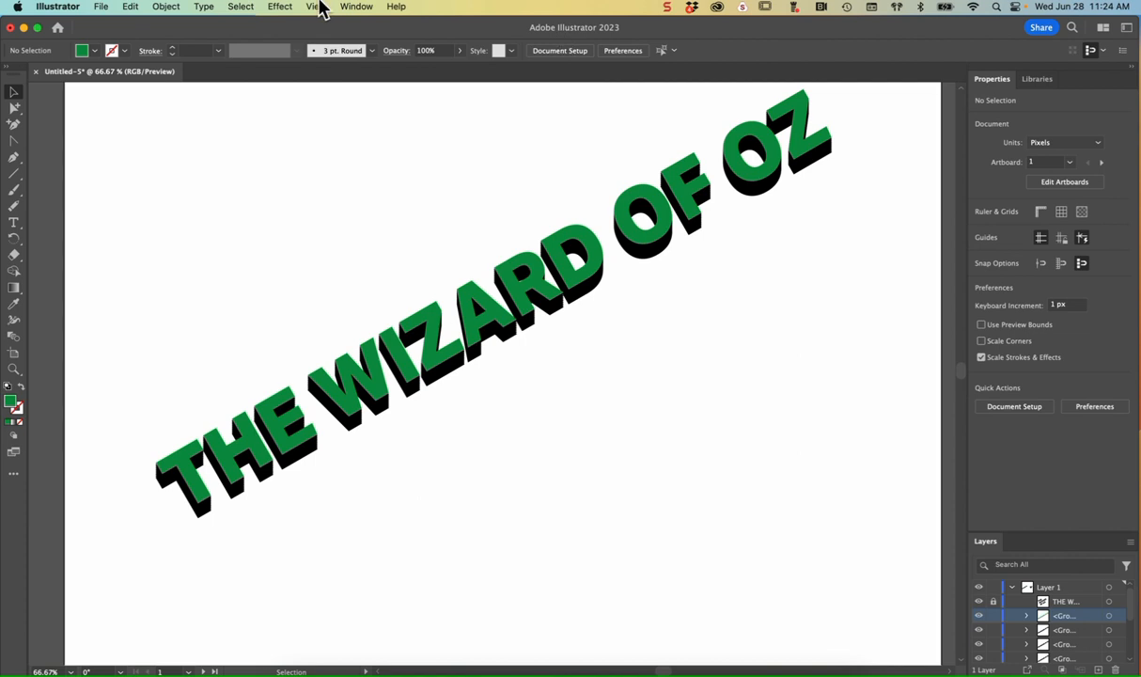
Step: Show the Swatches panel, dock it above Properties, and enlarge it so that all its color groups are visible
click(356, 7)
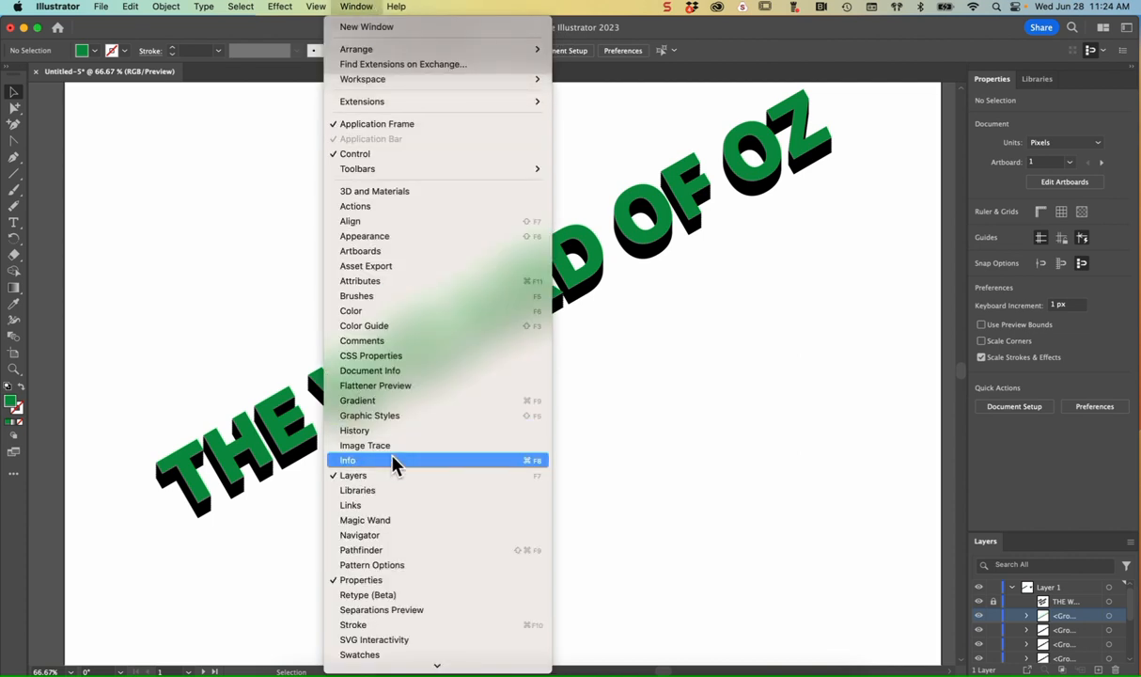
click(388, 655)
drag(610, 136, 986, 77)
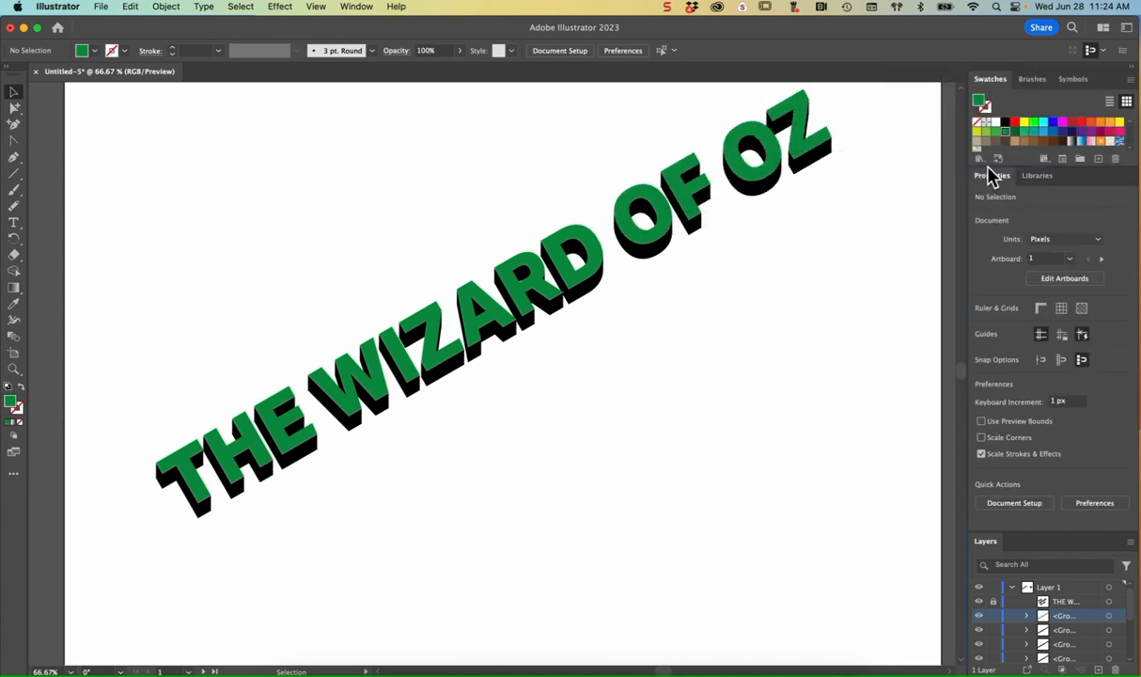
drag(991, 166, 993, 255)
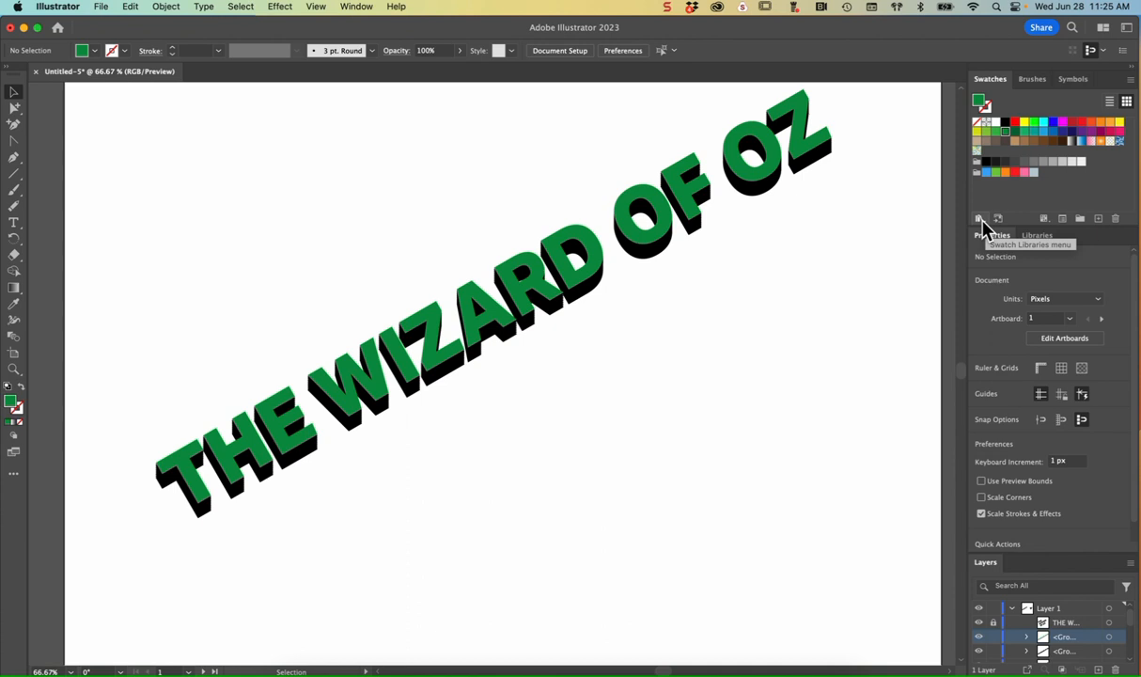
Step: Add the orange, yellow and black color group from the Russian Poster Art library to the document swatches and close the library
click(981, 220)
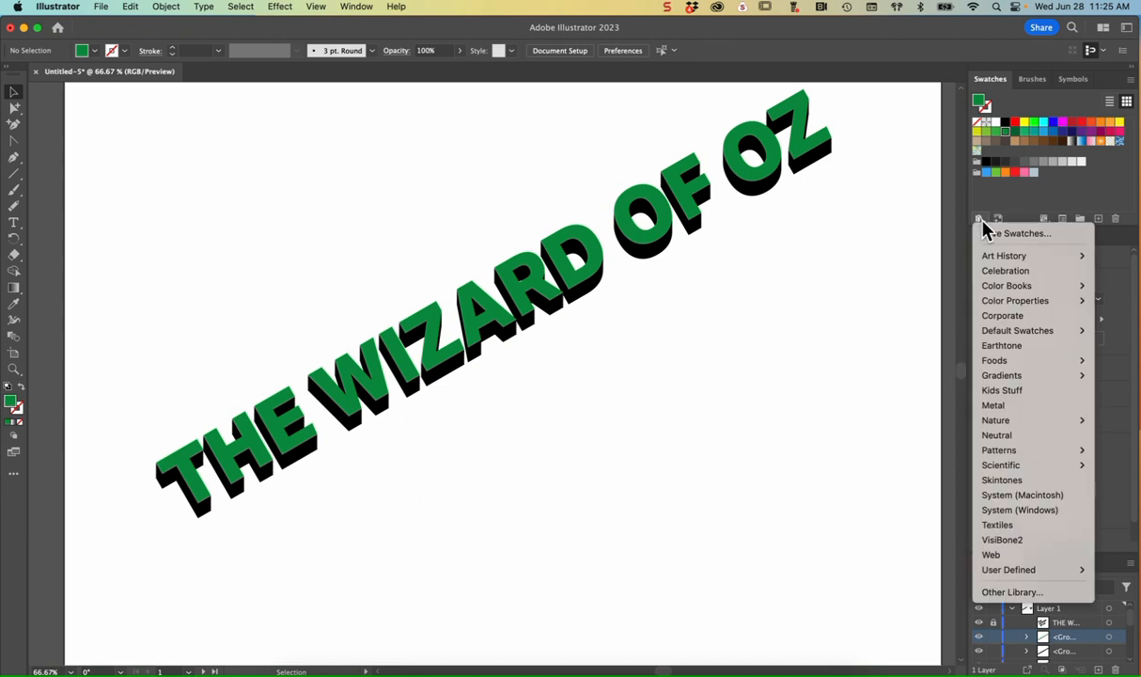
mouse_move(985, 256)
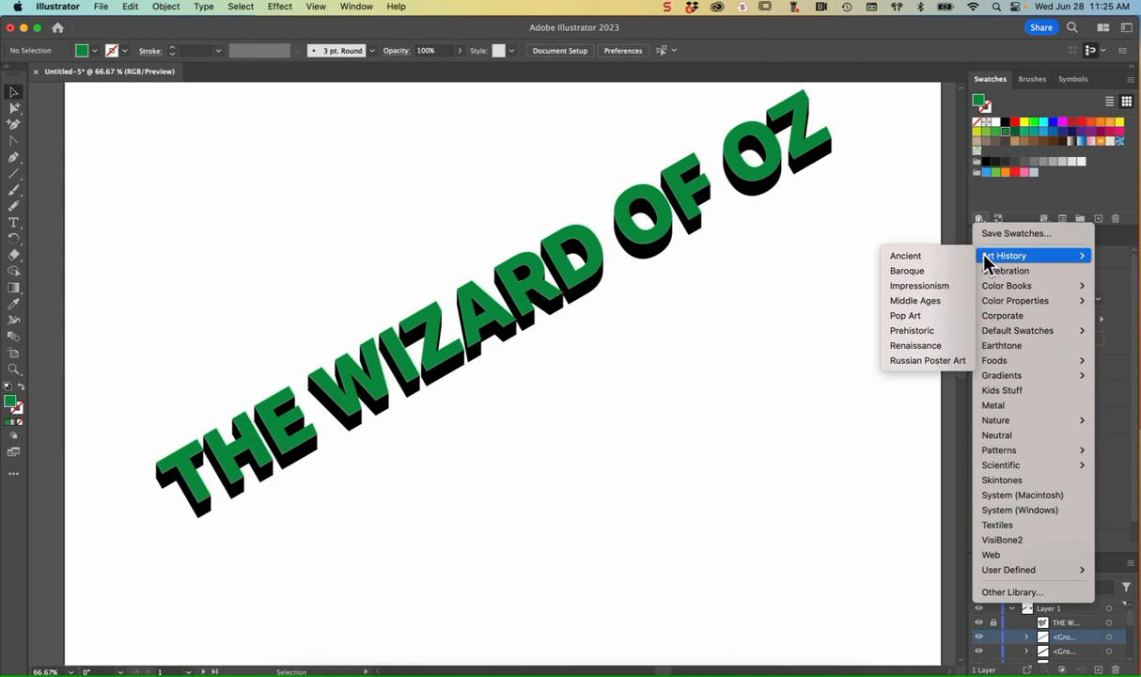
click(960, 368)
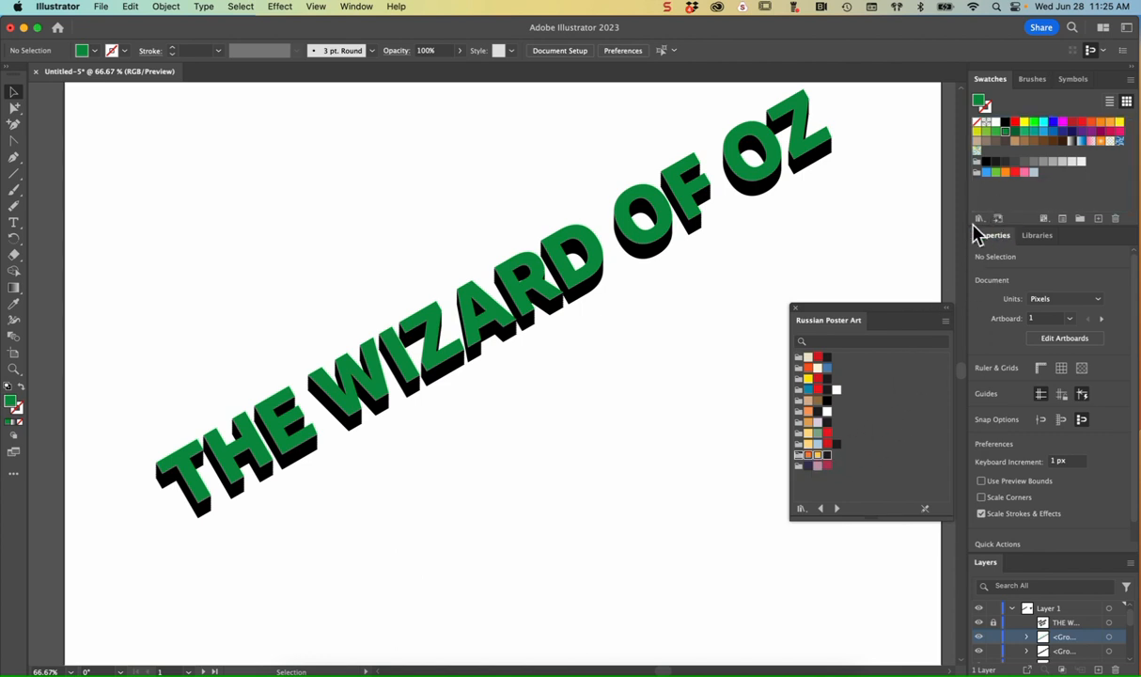
click(799, 456)
click(795, 308)
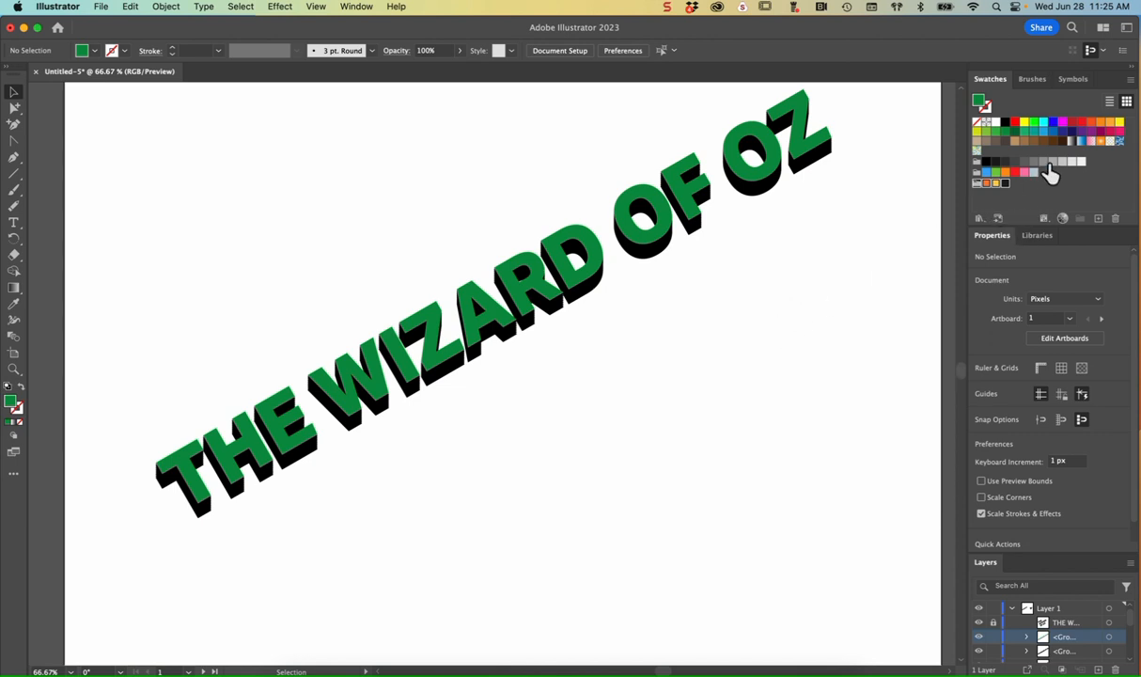
Step: Move a red-orange, a red and two green swatches into the newly added orange, yellow and black color group
click(1083, 183)
drag(1089, 124, 985, 189)
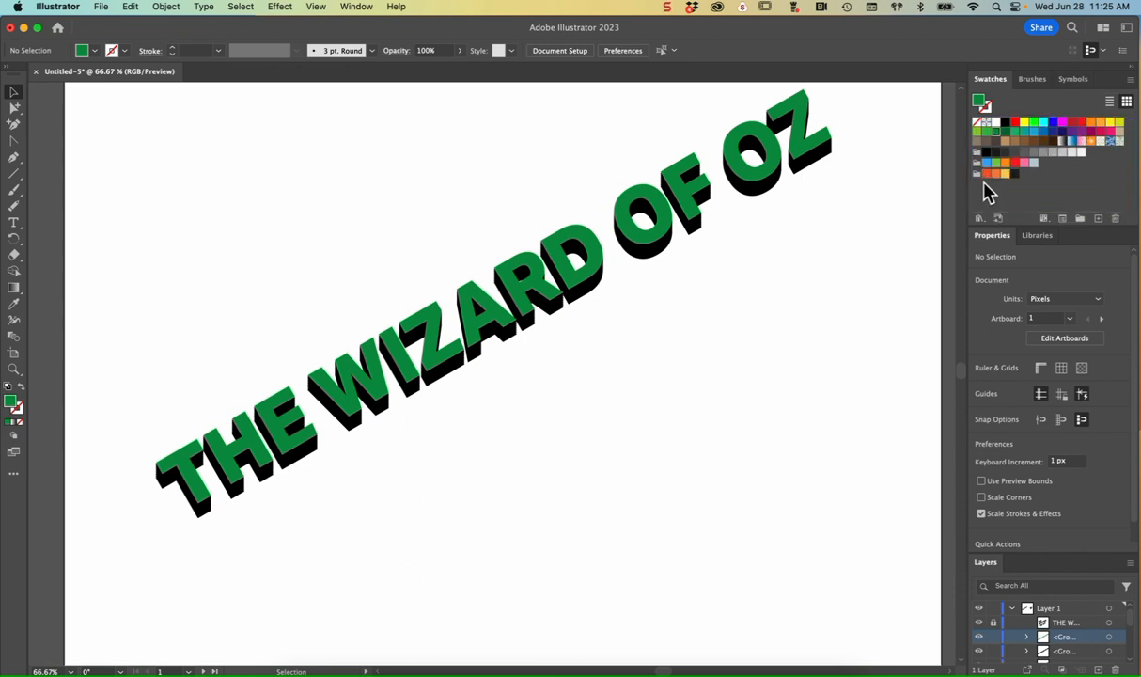
drag(1077, 125, 984, 177)
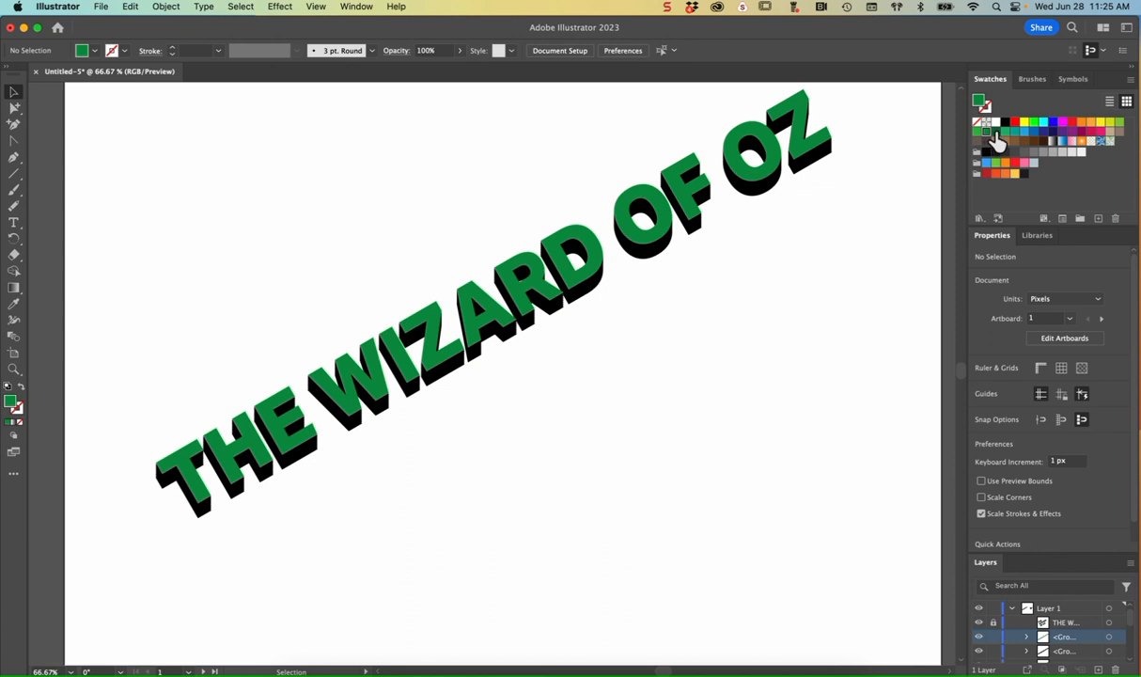
drag(986, 133, 1025, 178)
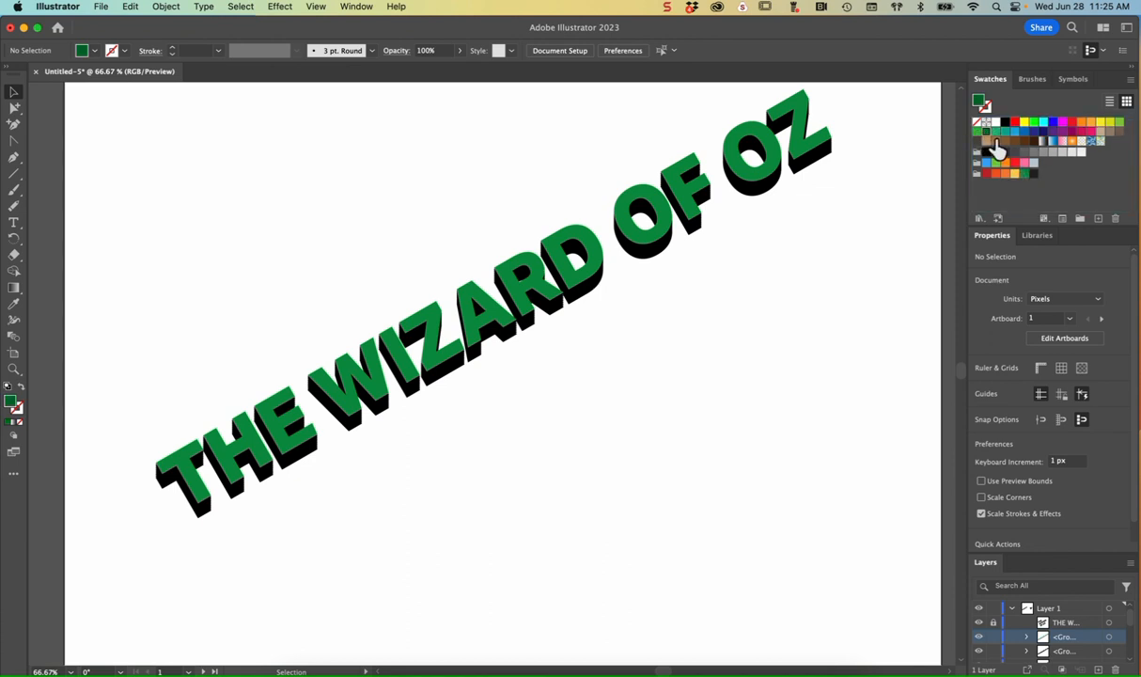
drag(989, 140, 1033, 179)
click(1037, 169)
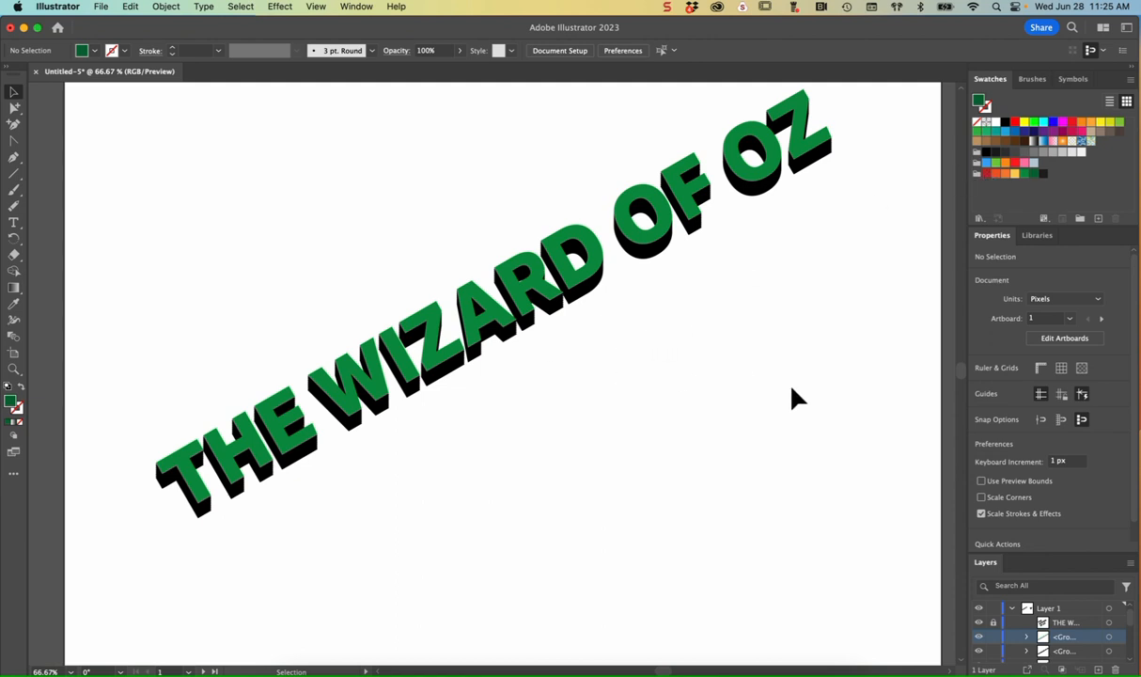
Step: Fill the nine title groups beneath the topmost one with the orange swatch from the new color group, and deselect
scroll(708, 484, down, 3)
scroll(708, 484, left, 2)
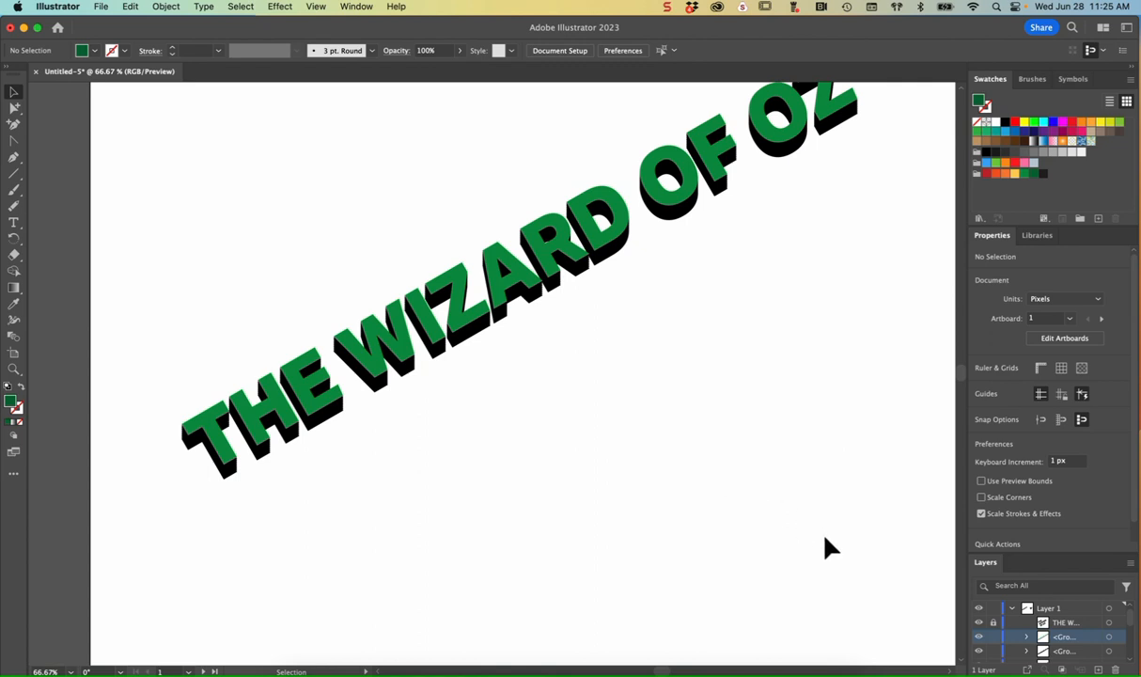
double_click(996, 241)
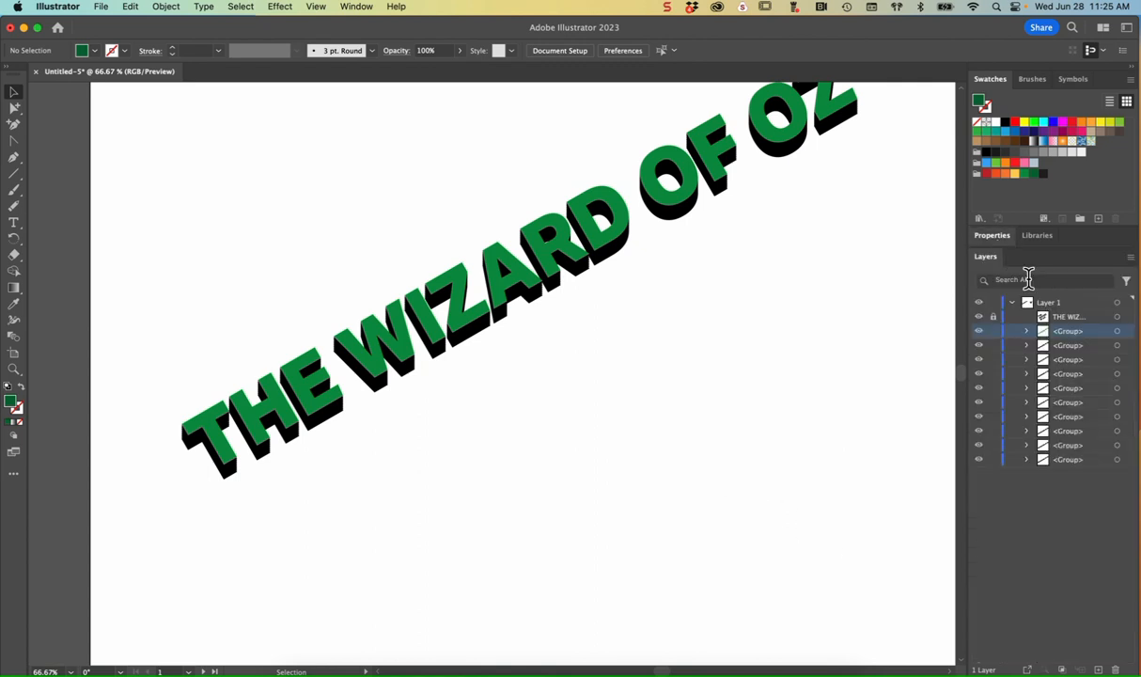
click(1117, 346)
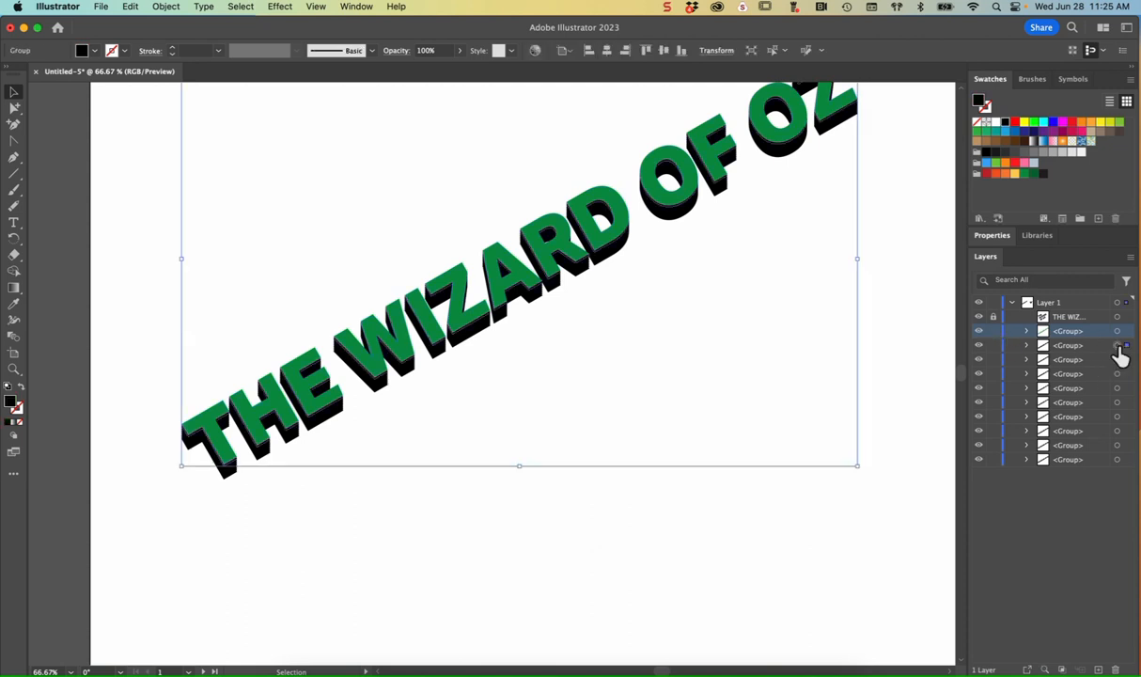
shift+click(1117, 446)
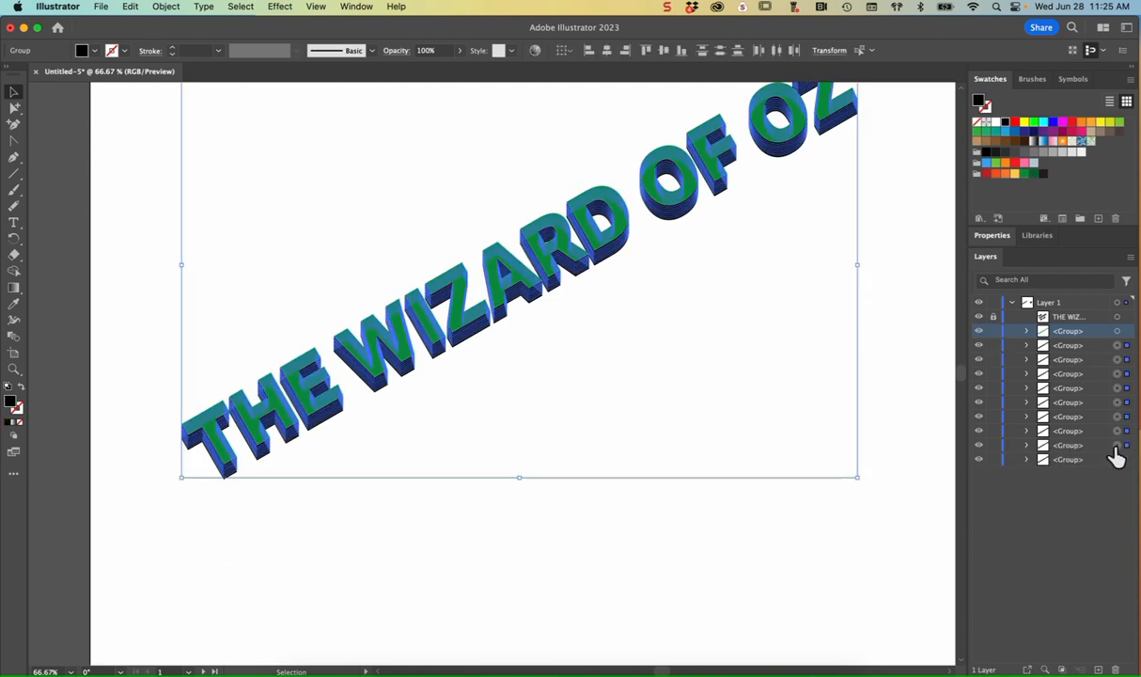
shift+click(1117, 459)
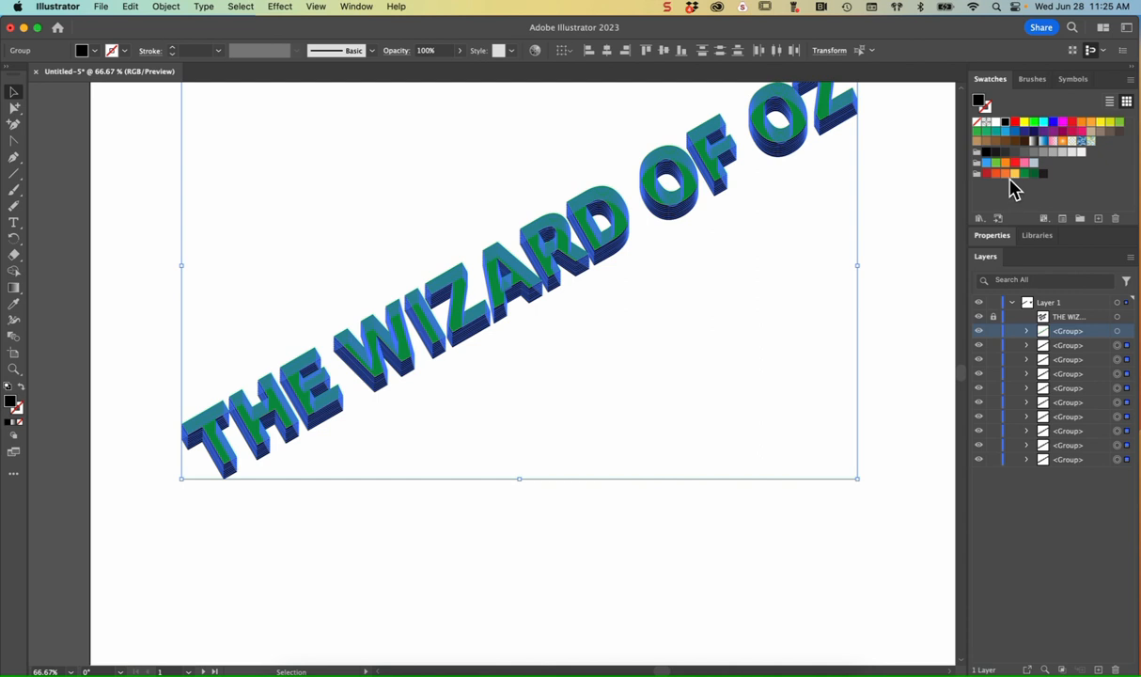
click(1004, 175)
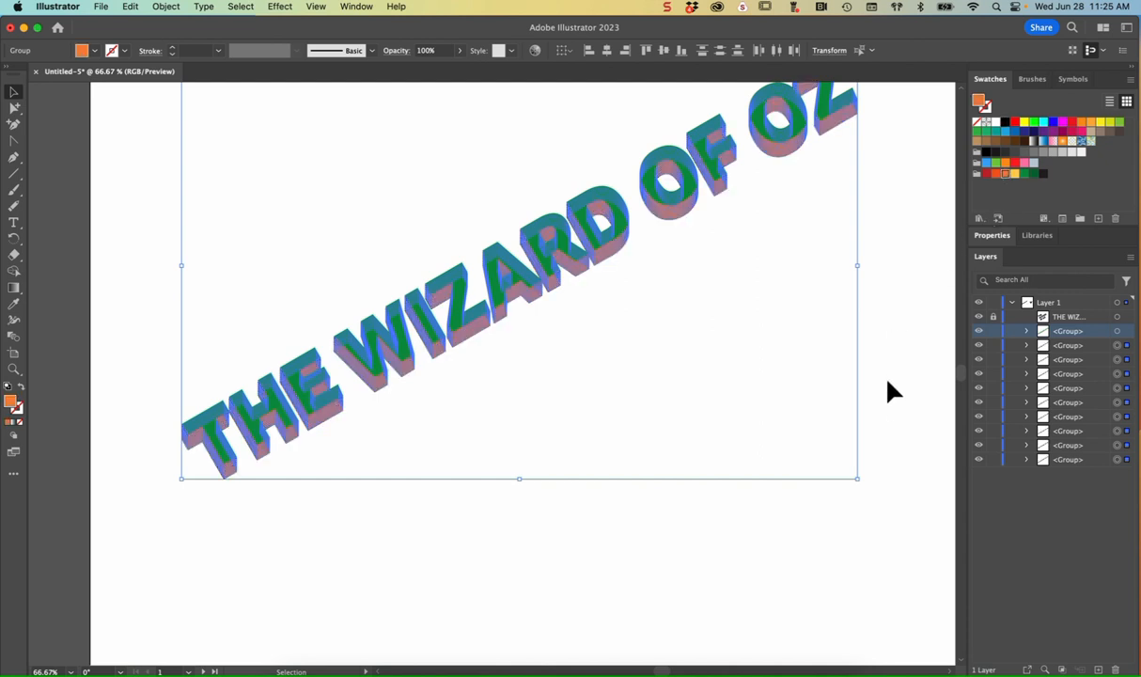
click(850, 527)
scroll(853, 536, up, 5)
scroll(854, 536, right, 2)
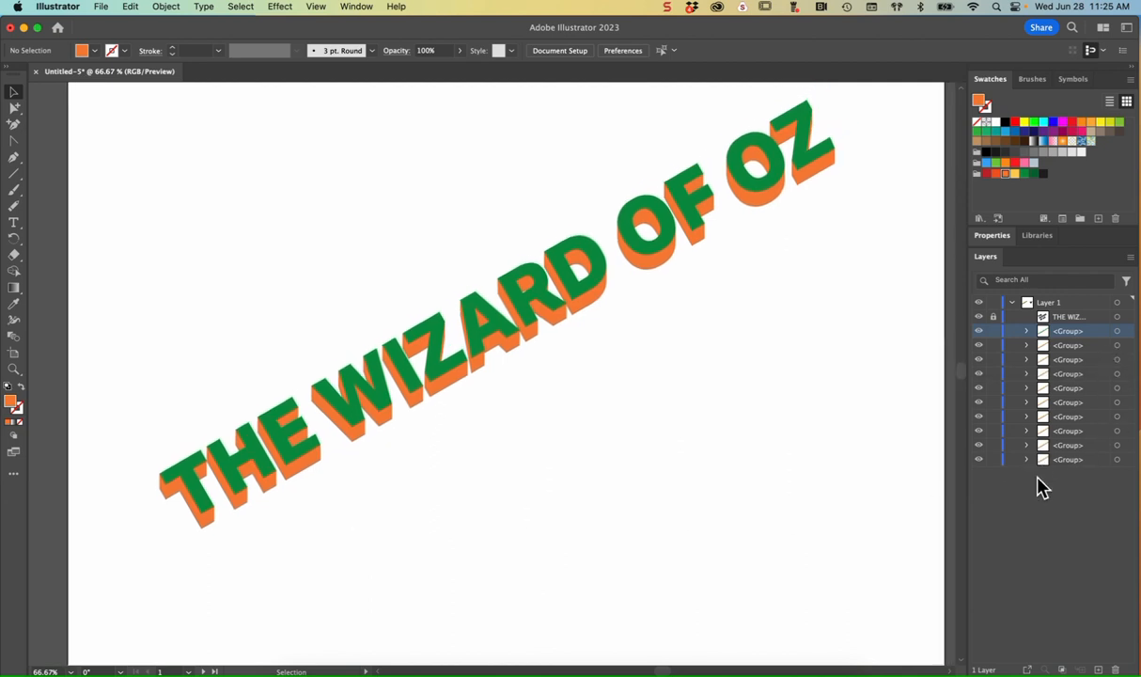
Step: Select all the stacked title groups on the square artboard, remove their fill, and apply a 0.5 pt black stroke
drag(266, 255, 430, 538)
click(992, 236)
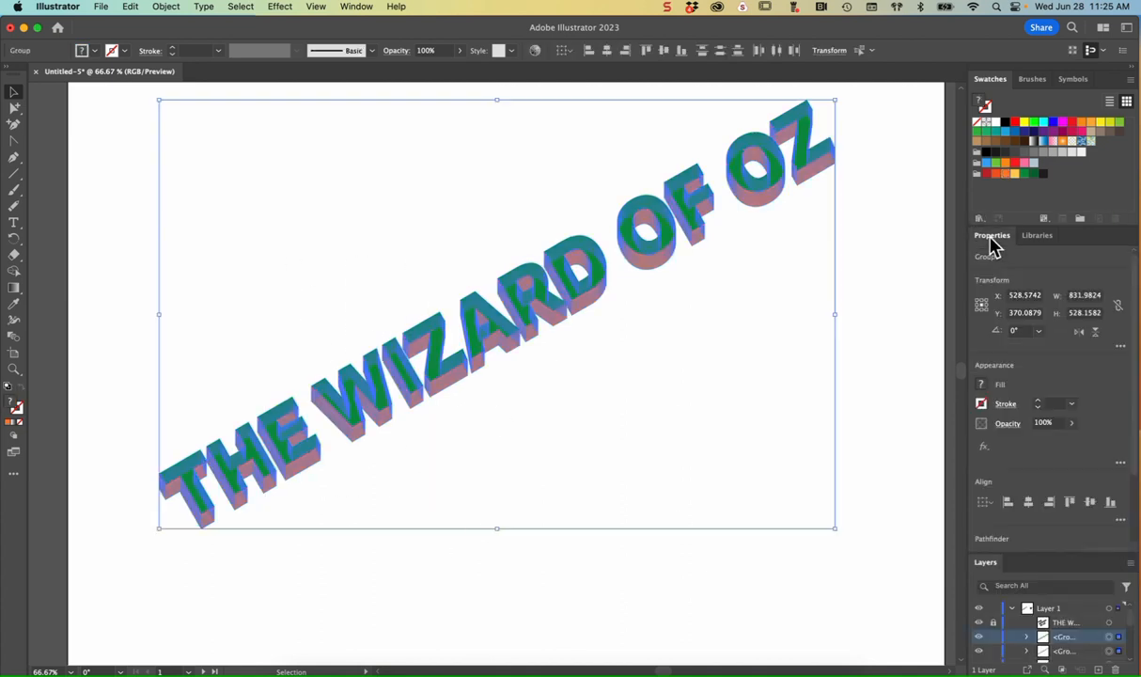
click(983, 395)
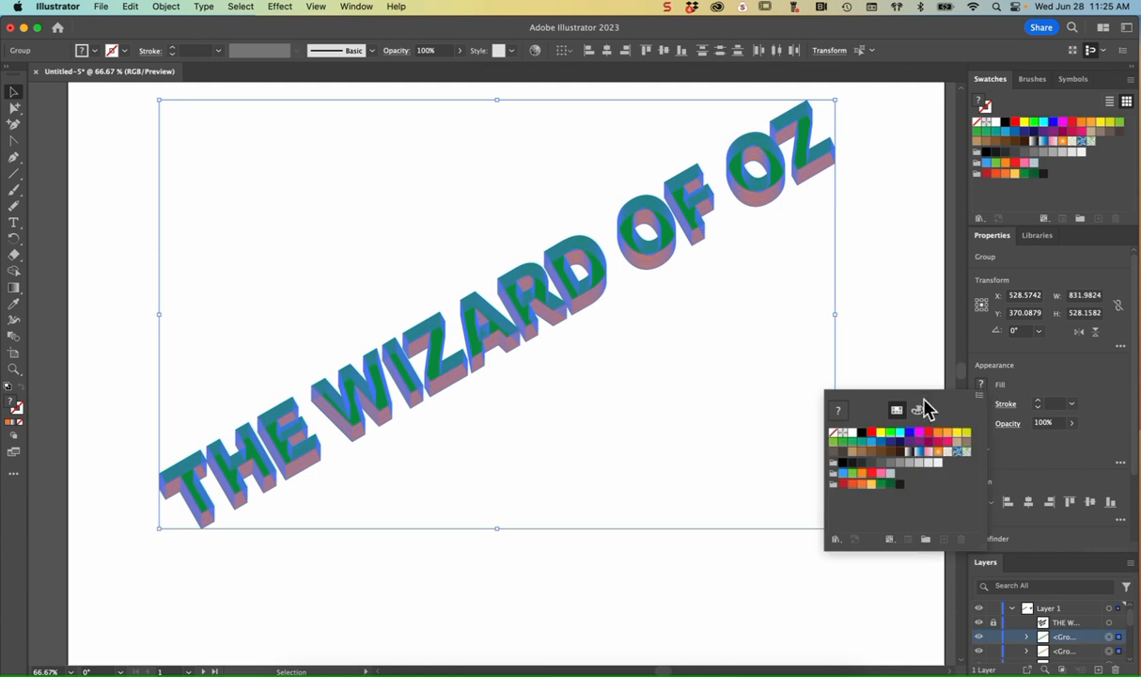
click(833, 433)
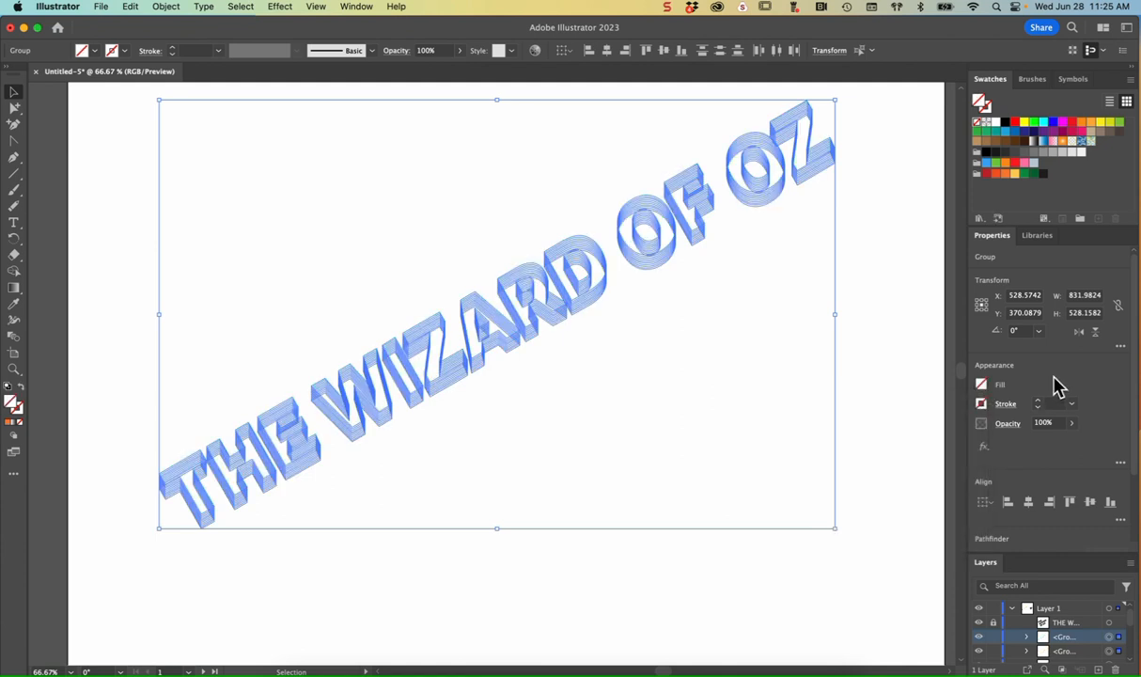
click(983, 404)
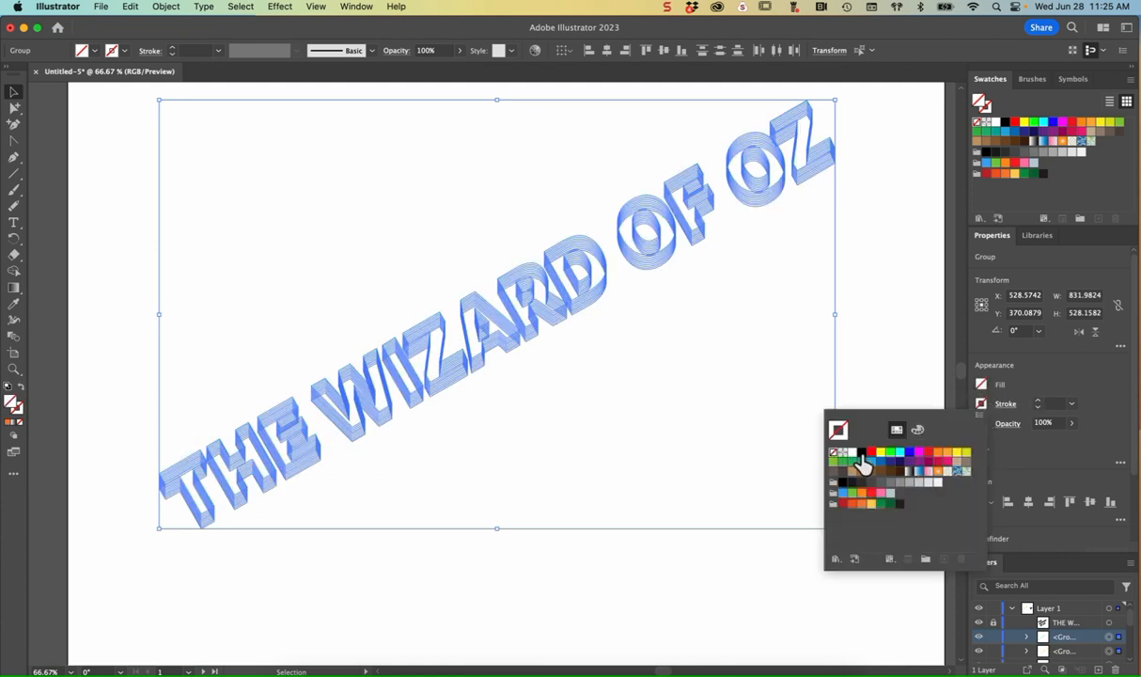
click(861, 454)
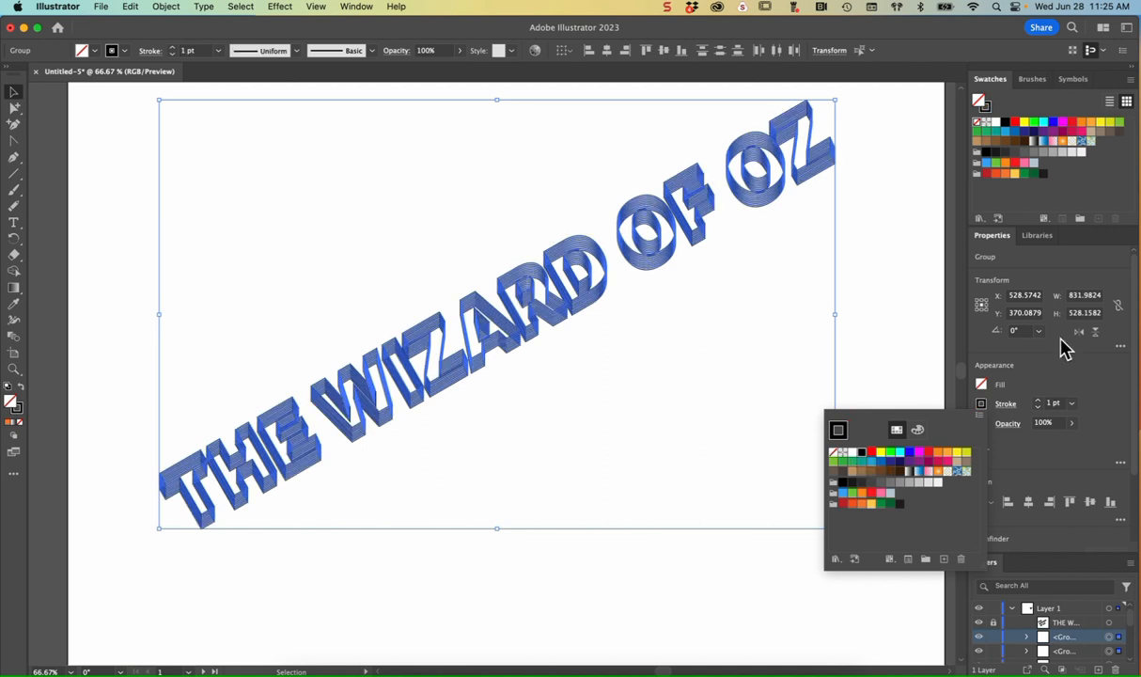
click(1072, 403)
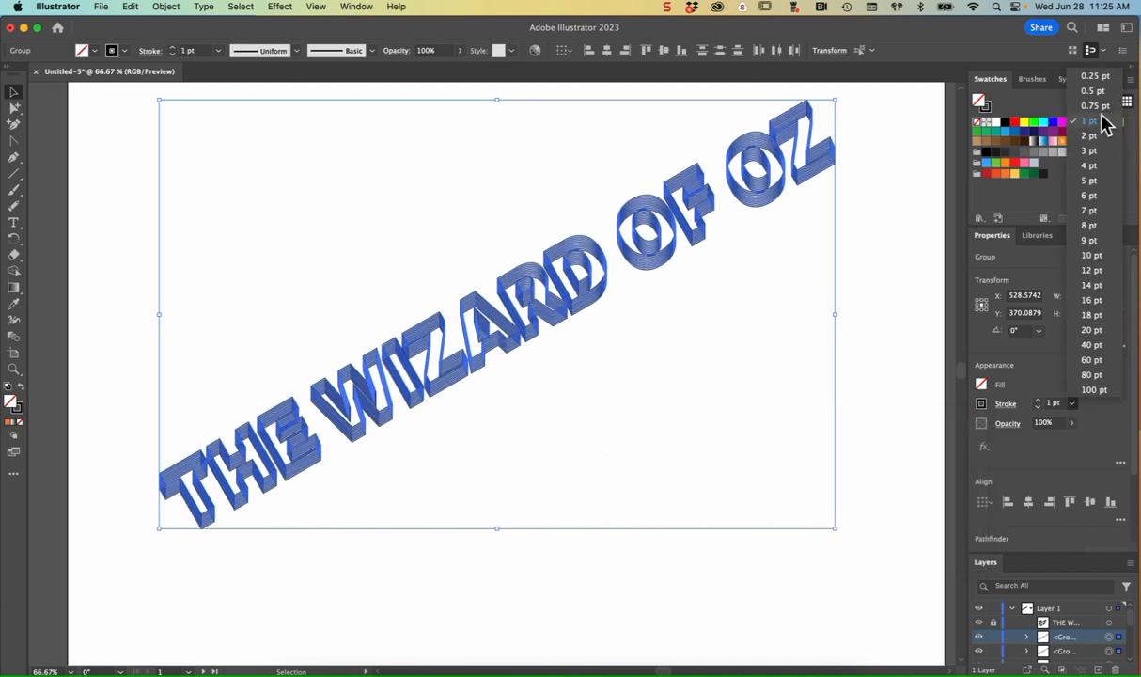
click(1100, 94)
click(885, 299)
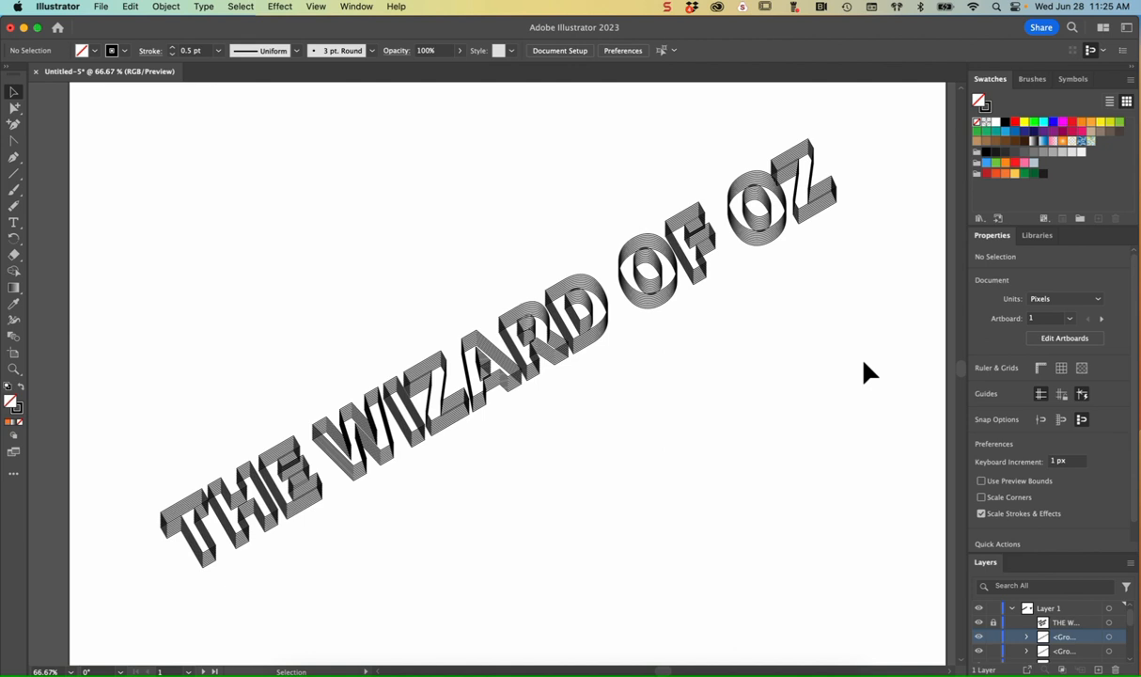
Step: Fill only the topmost title group with white, leaving the groups beneath it unfilled, and deselect
drag(282, 252, 591, 554)
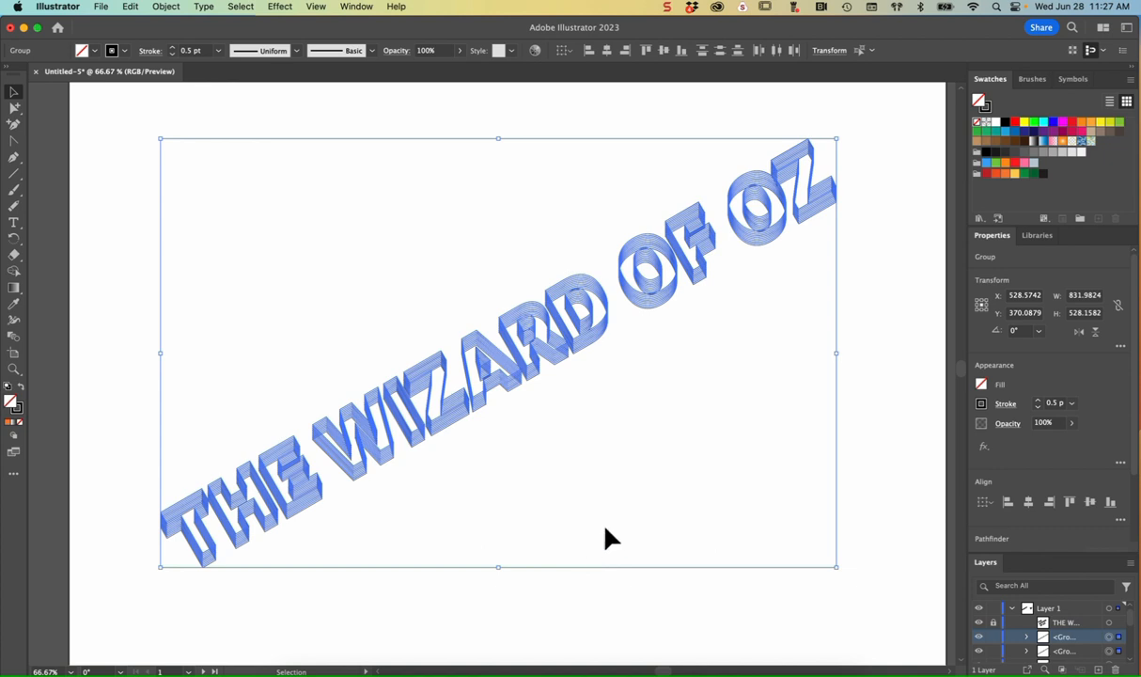
click(766, 536)
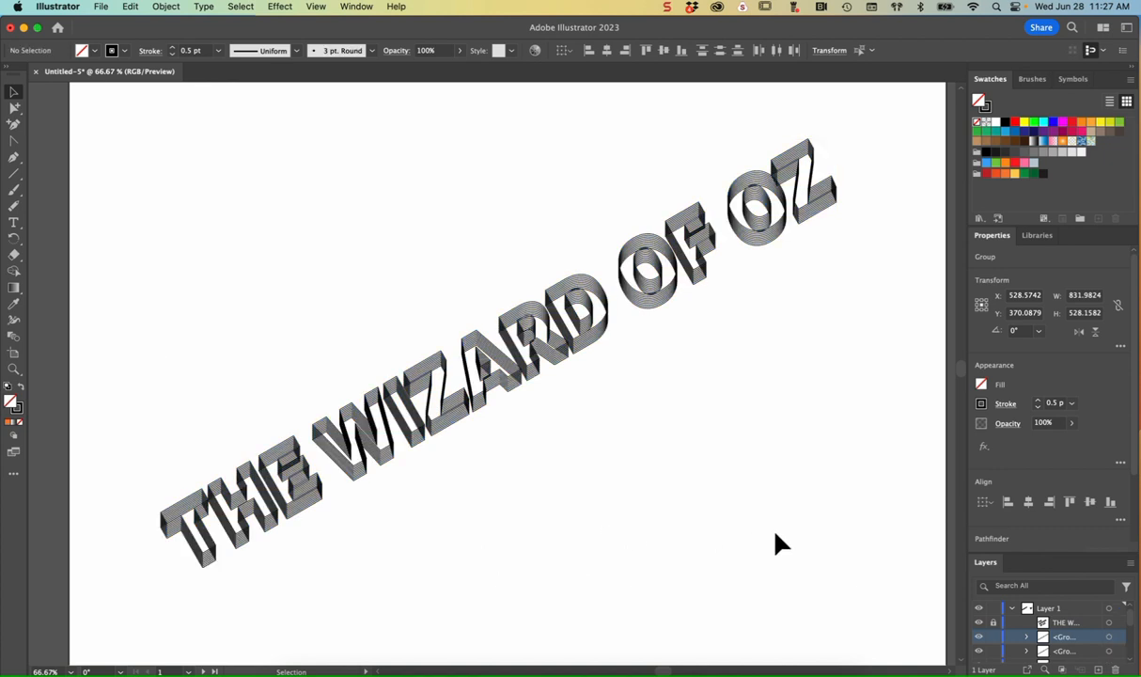
click(1109, 637)
click(982, 386)
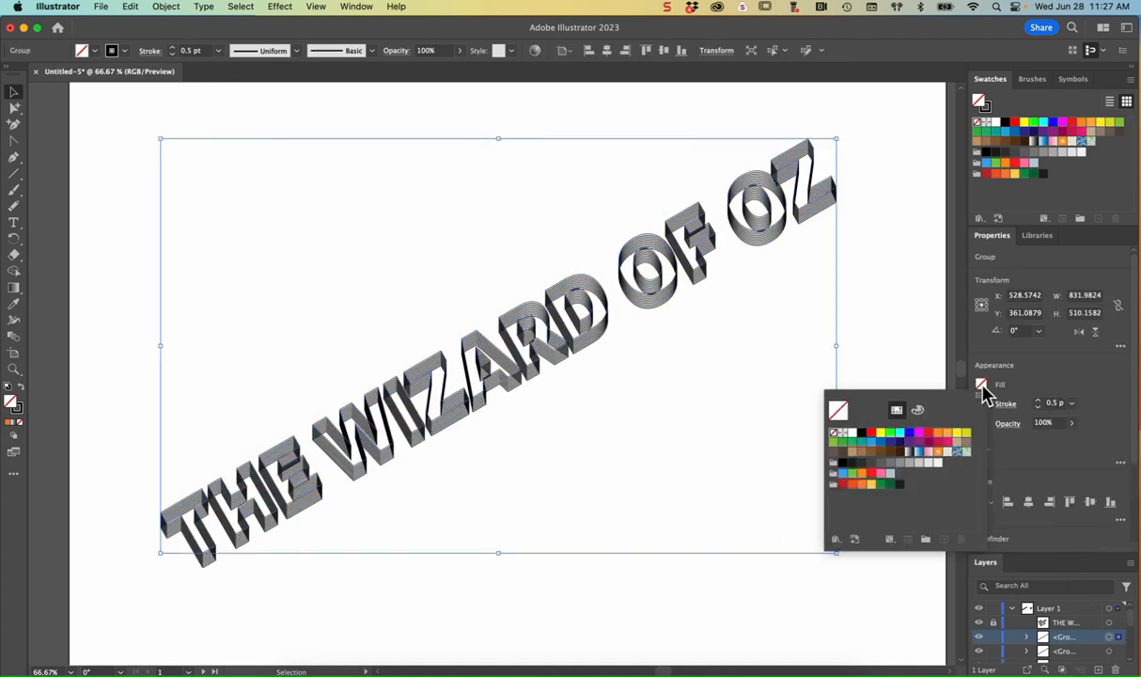
click(852, 432)
click(863, 336)
click(863, 336)
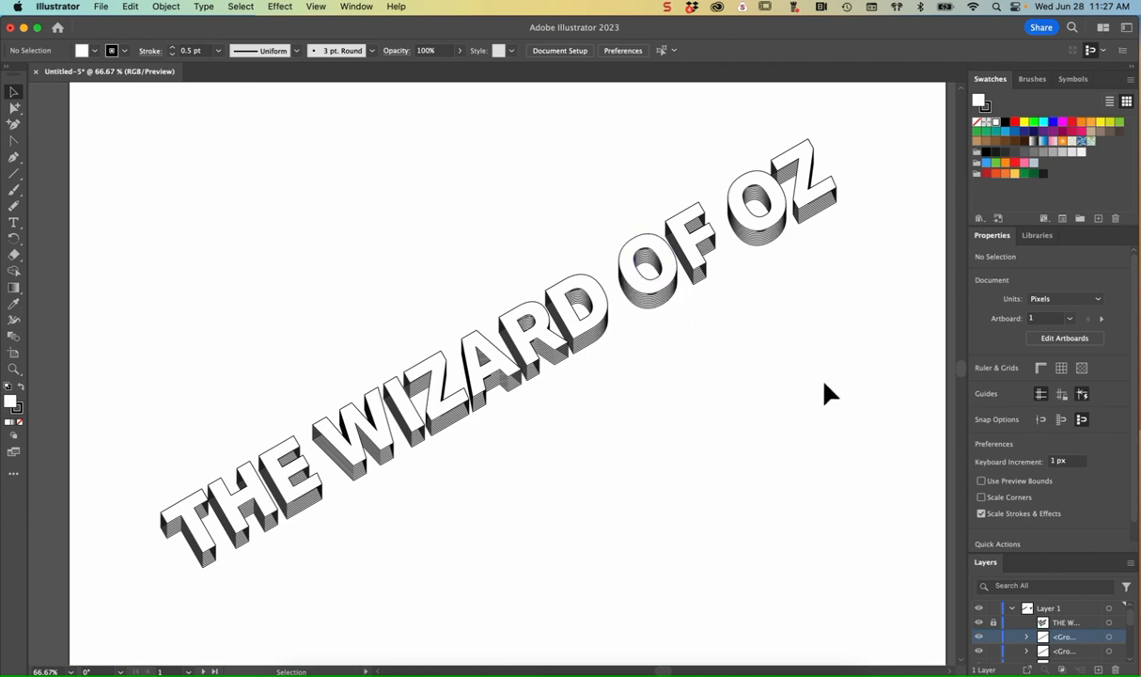
Step: Fill all the stacked title groups on the square artboard with white, and deselect
drag(528, 186, 838, 479)
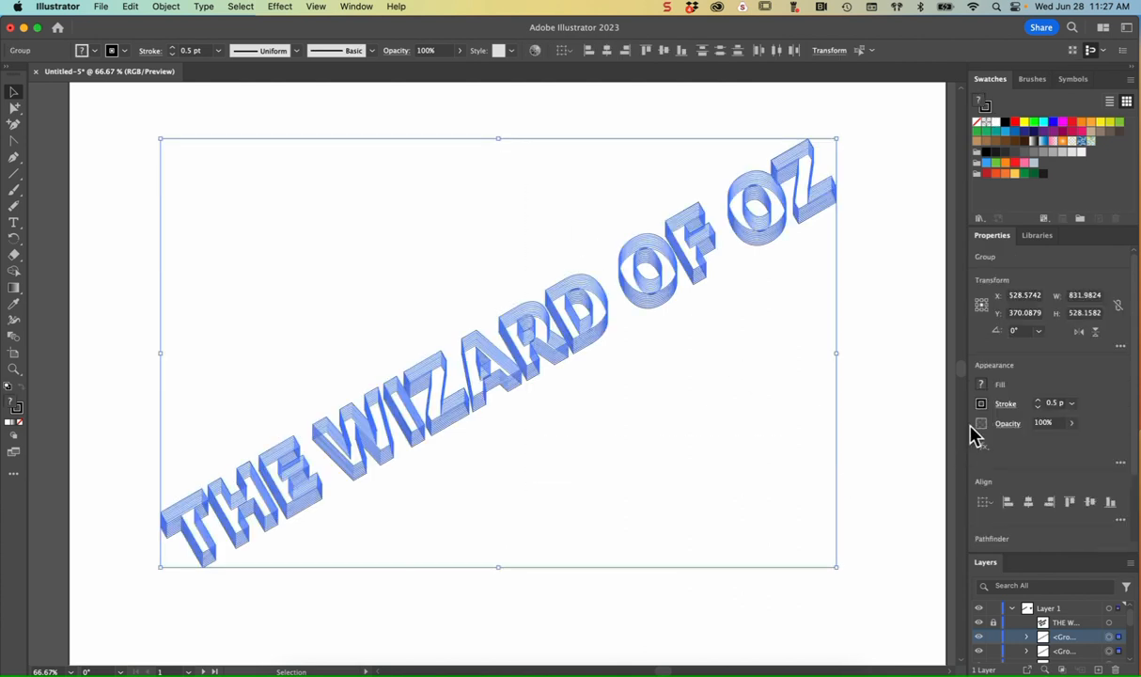
click(983, 385)
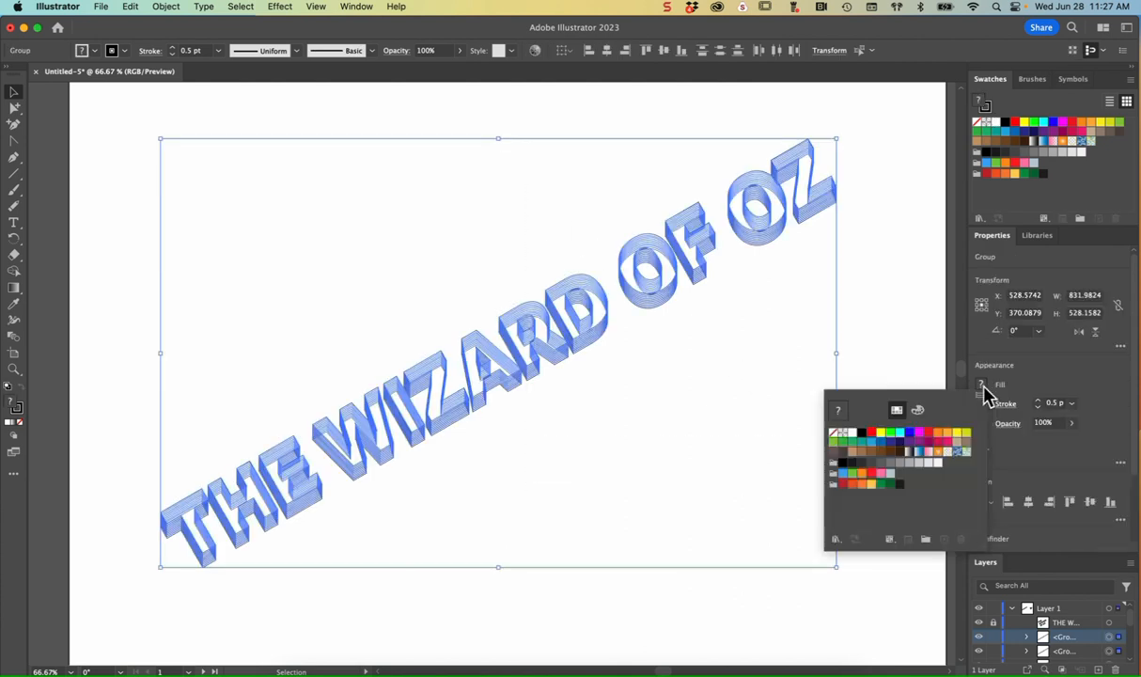
click(853, 434)
click(879, 354)
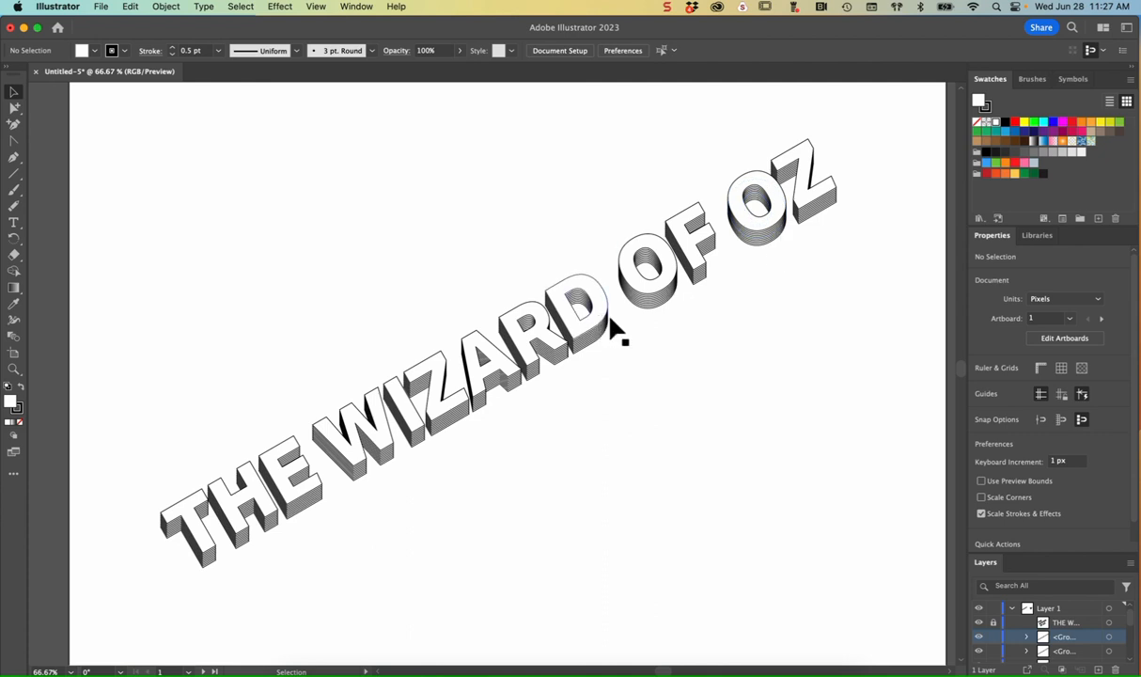
Step: Fill the topmost title group with black, and deselect
click(1110, 636)
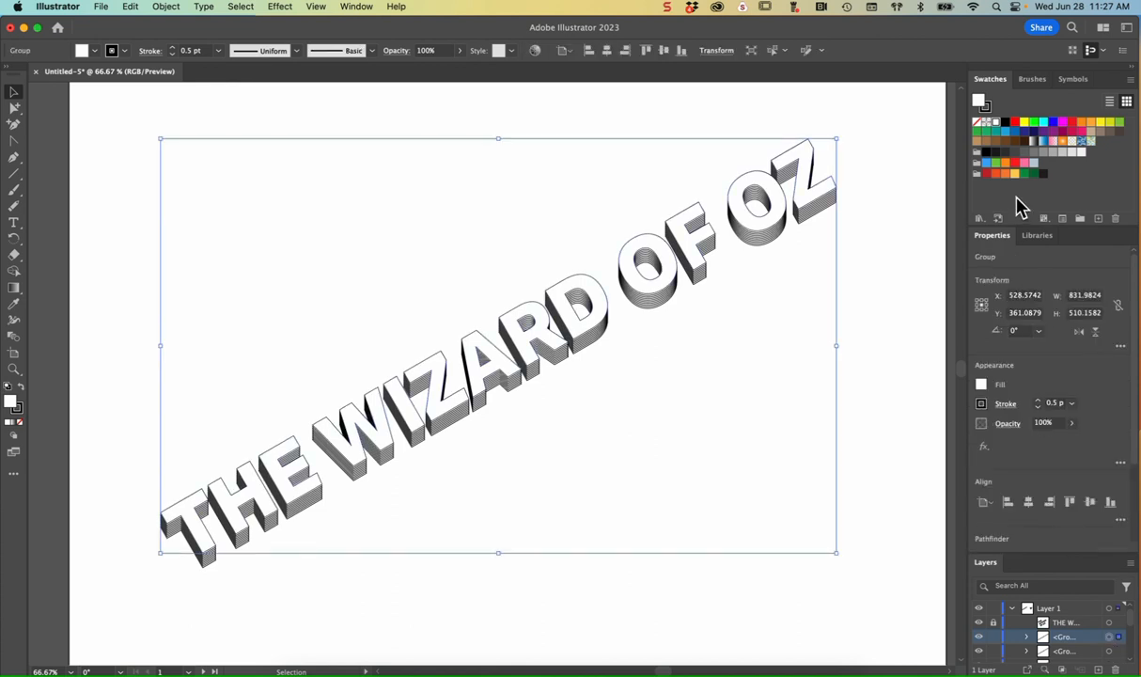
click(982, 384)
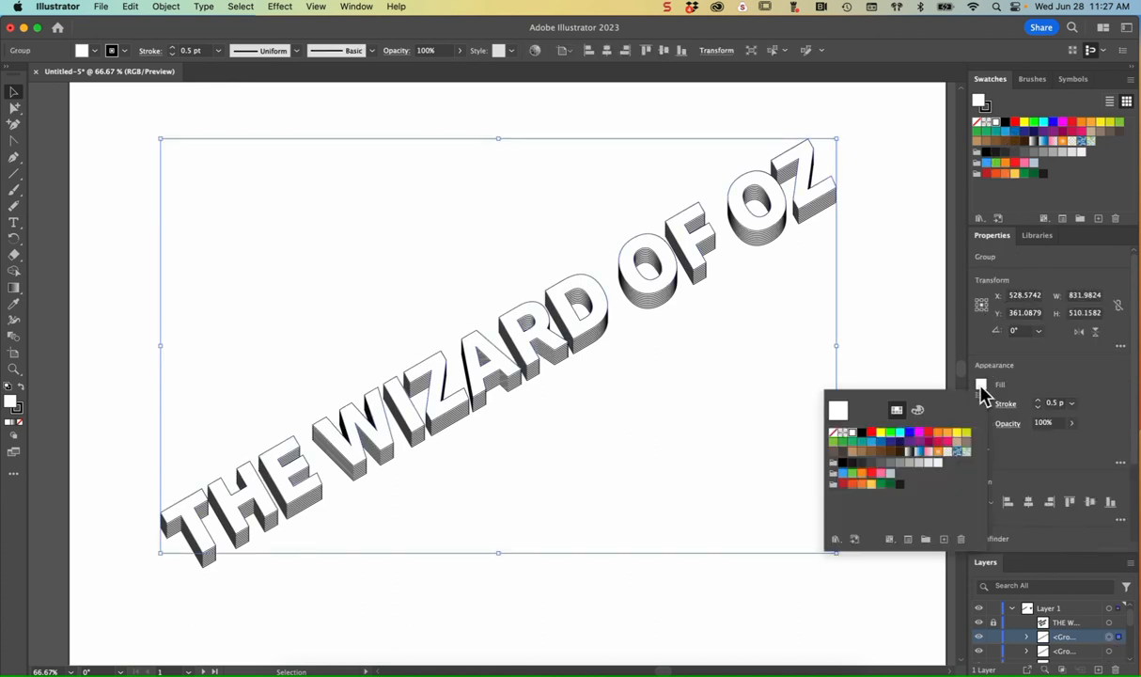
click(862, 433)
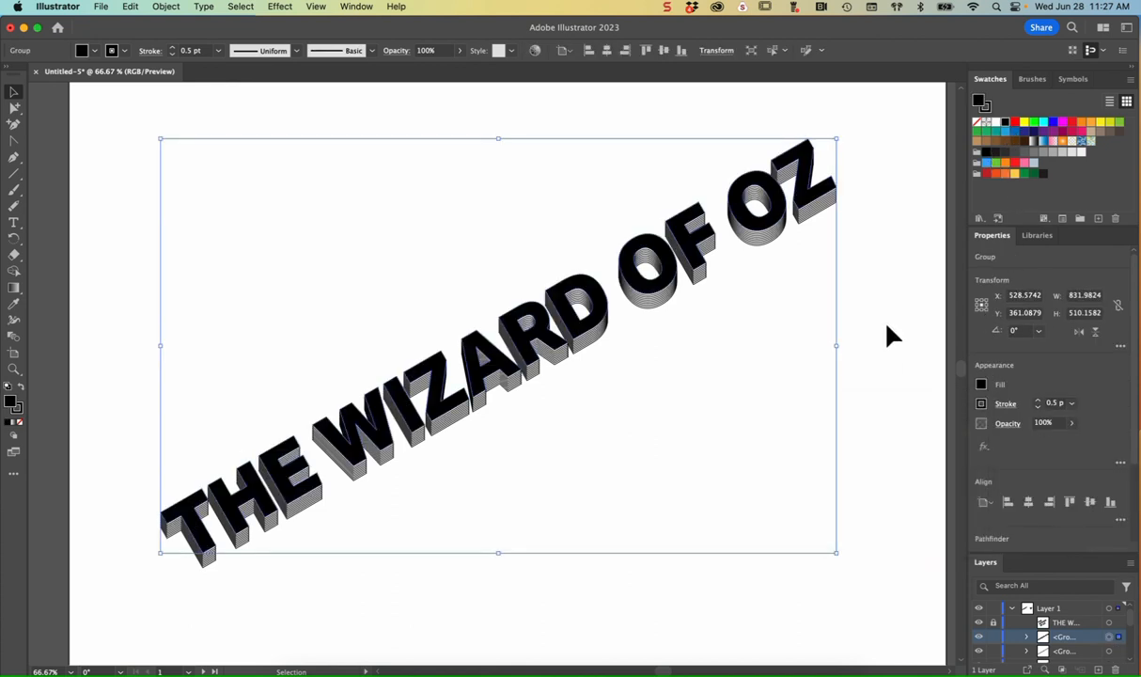
click(888, 327)
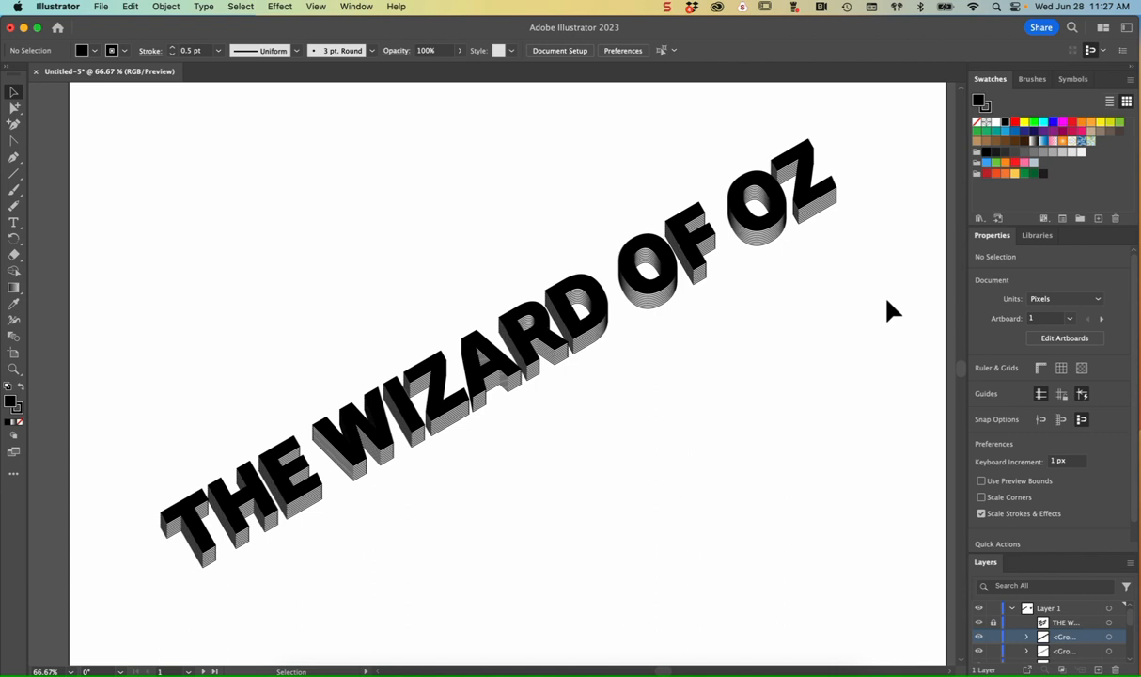
Step: Fill the topmost title group with the dark green swatch from the custom color group, remove its stroke, and deselect
click(994, 622)
click(1110, 638)
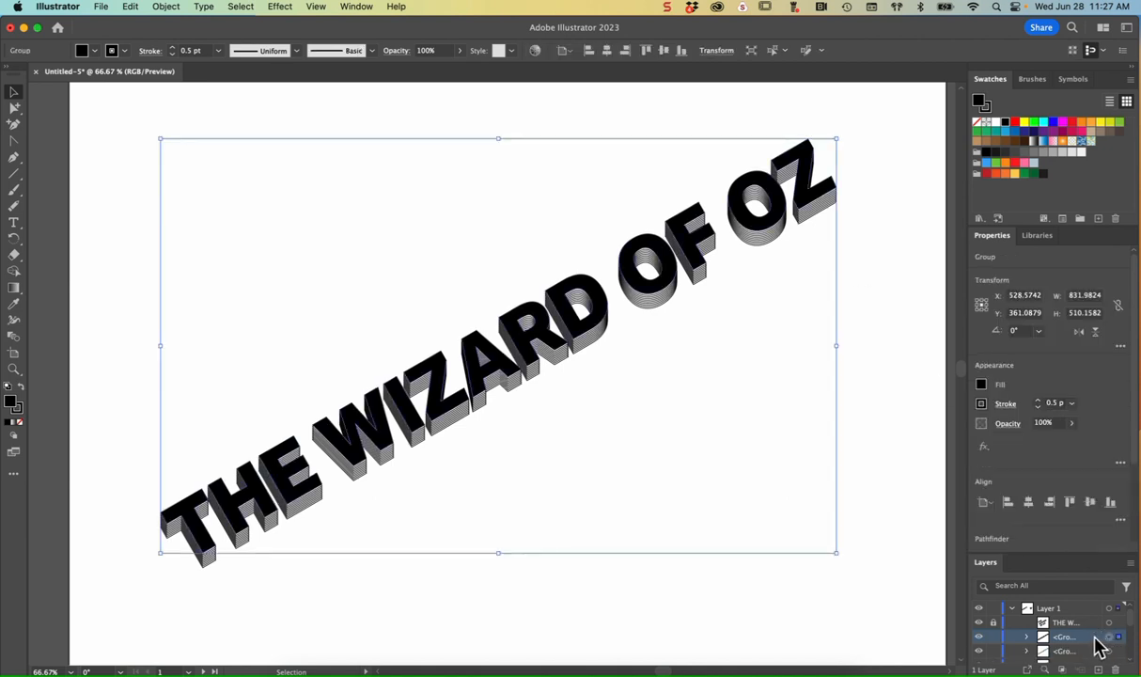
click(1034, 174)
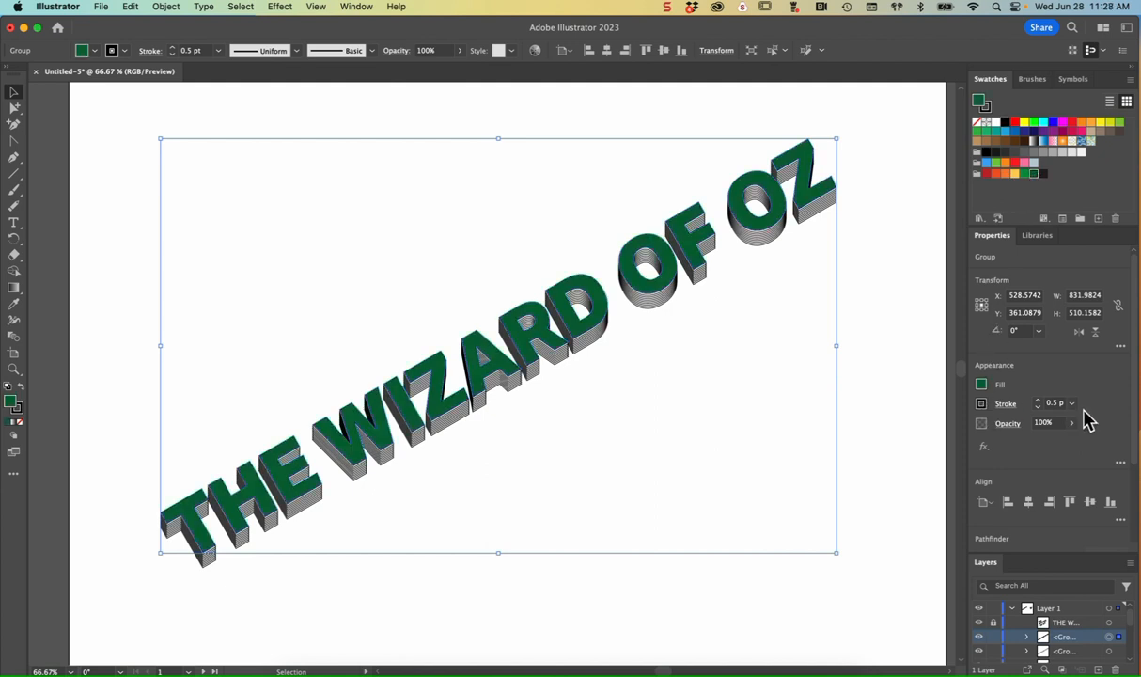
click(981, 404)
click(834, 453)
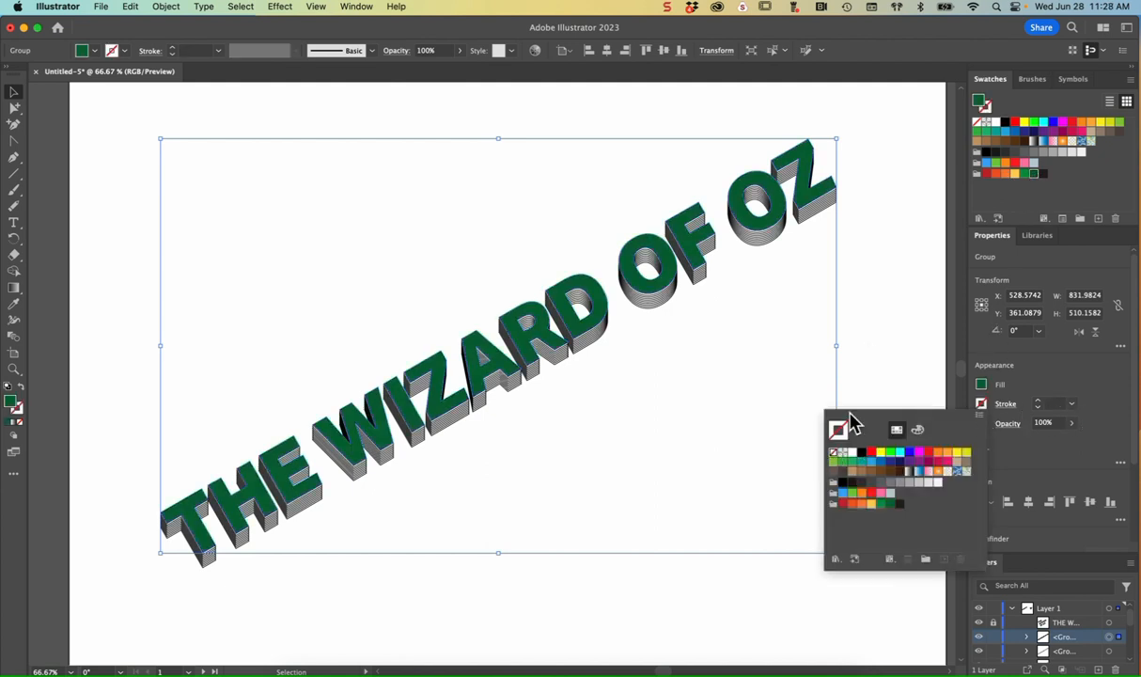
click(895, 397)
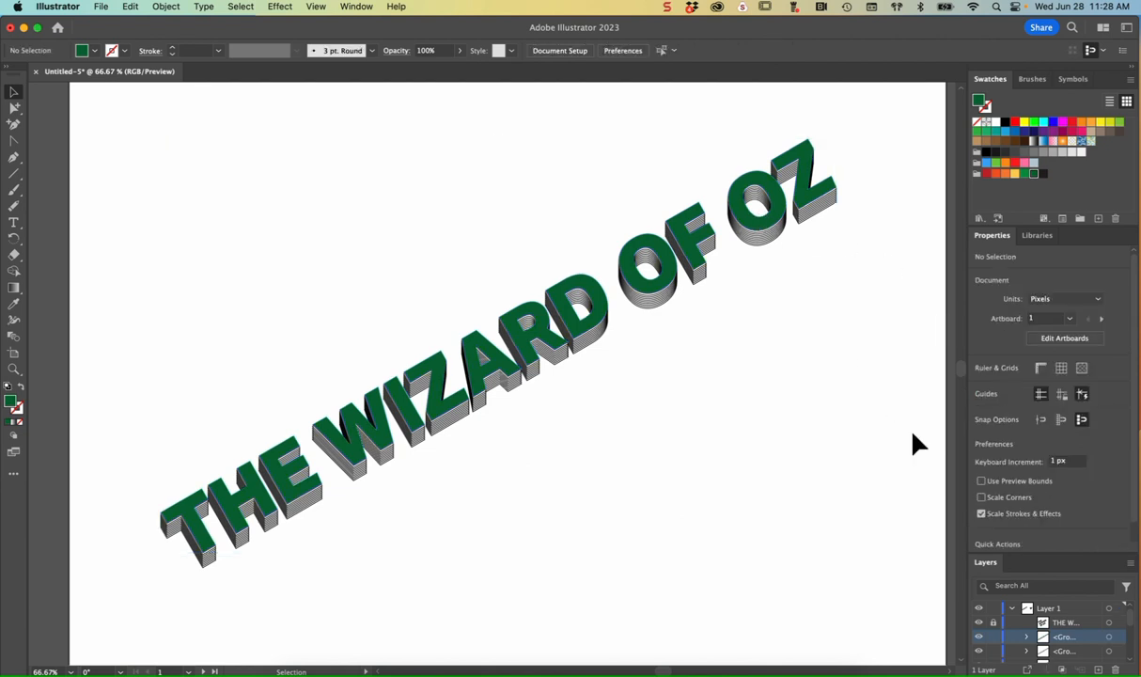
Step: Apply a 1 pt black stroke to the topmost green title group, and deselect
click(1110, 637)
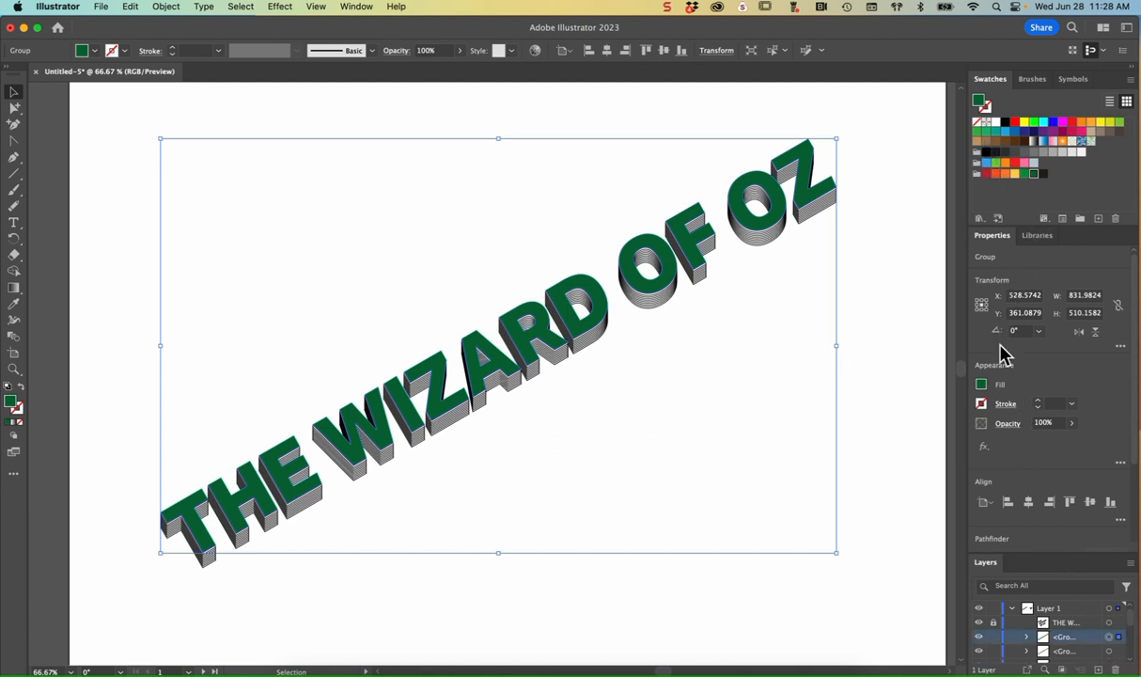
click(981, 406)
click(812, 431)
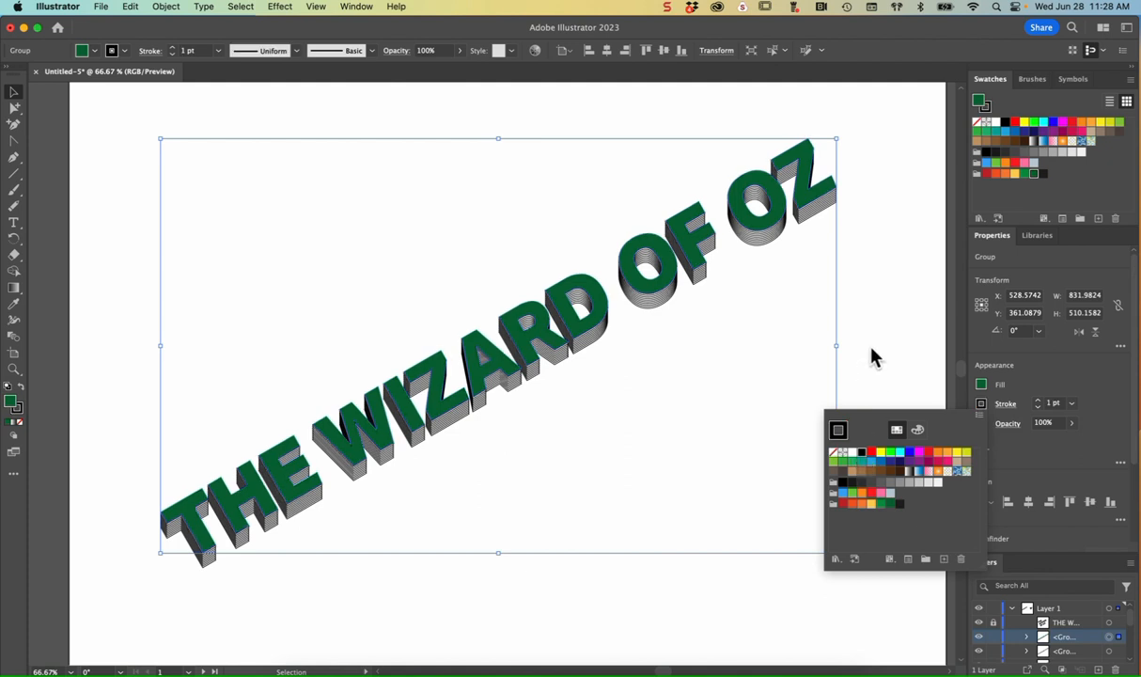
click(912, 410)
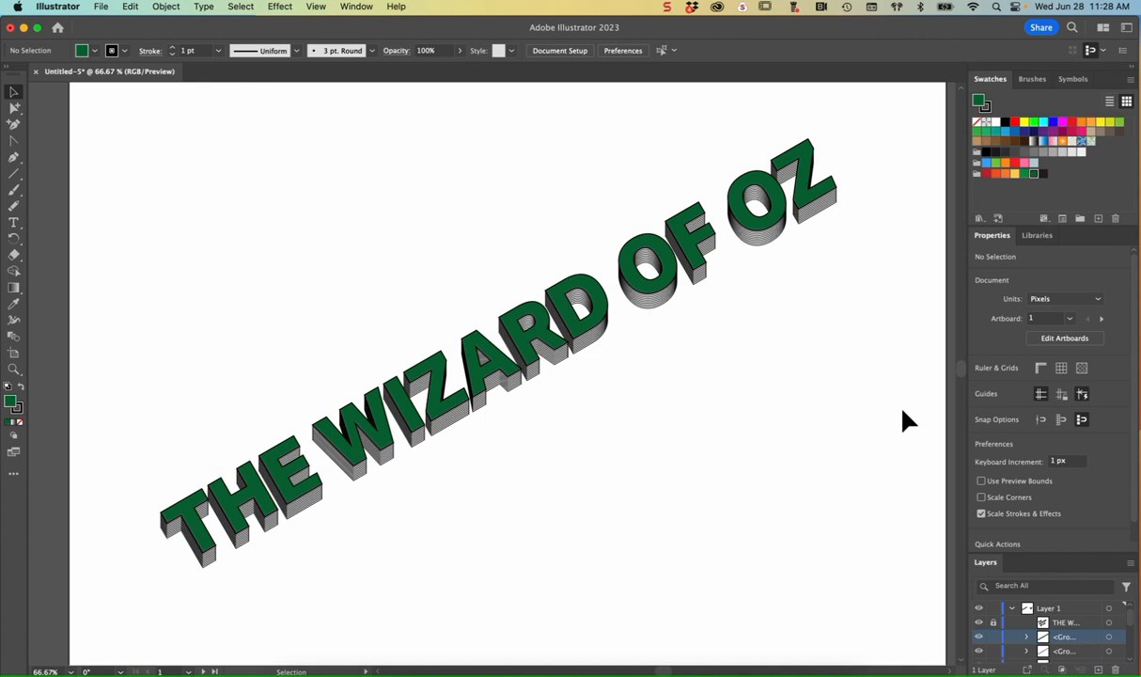
Step: Select all the stacked title groups, remove their stroke, and deselect
drag(111, 477, 263, 661)
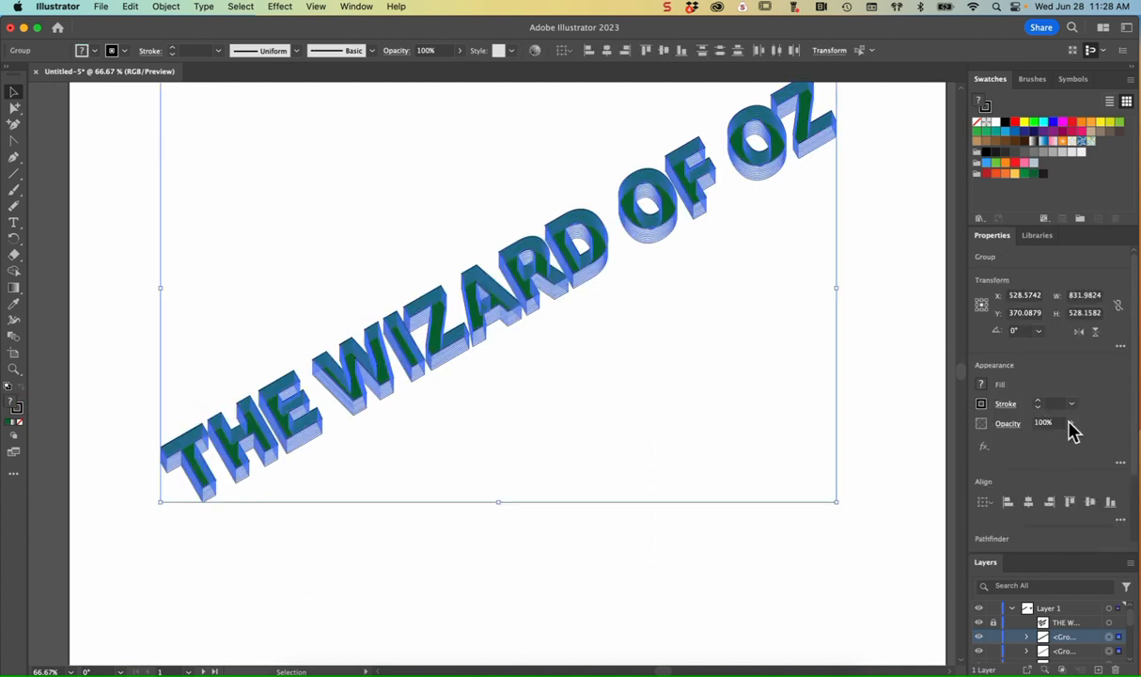
click(981, 405)
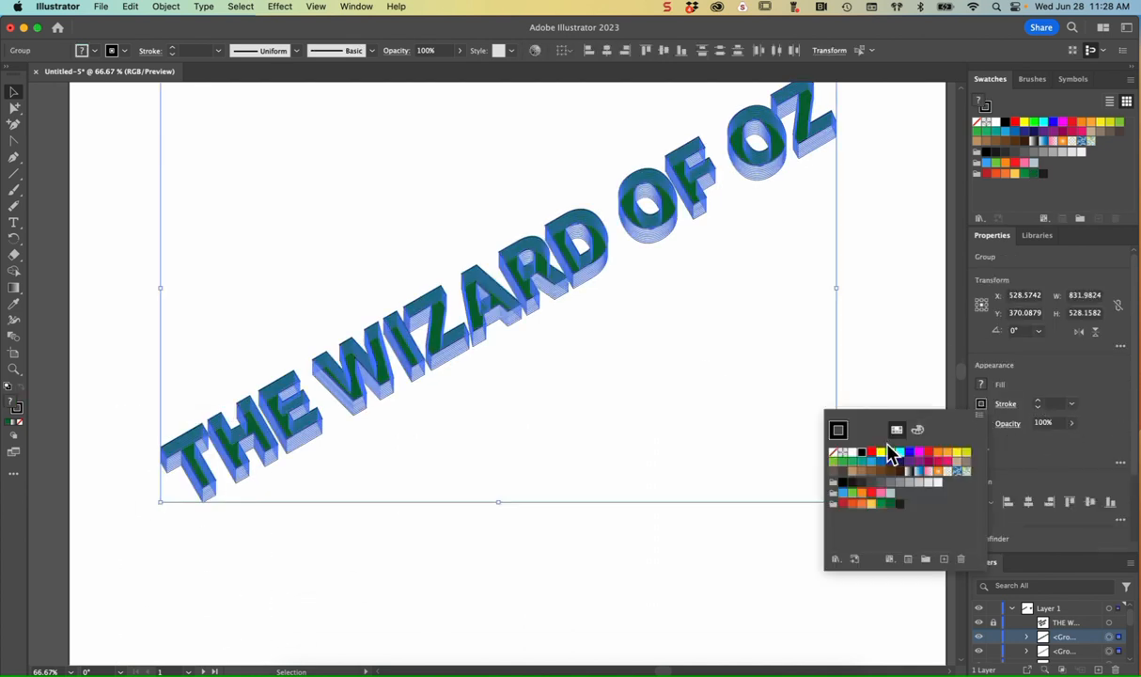
click(873, 355)
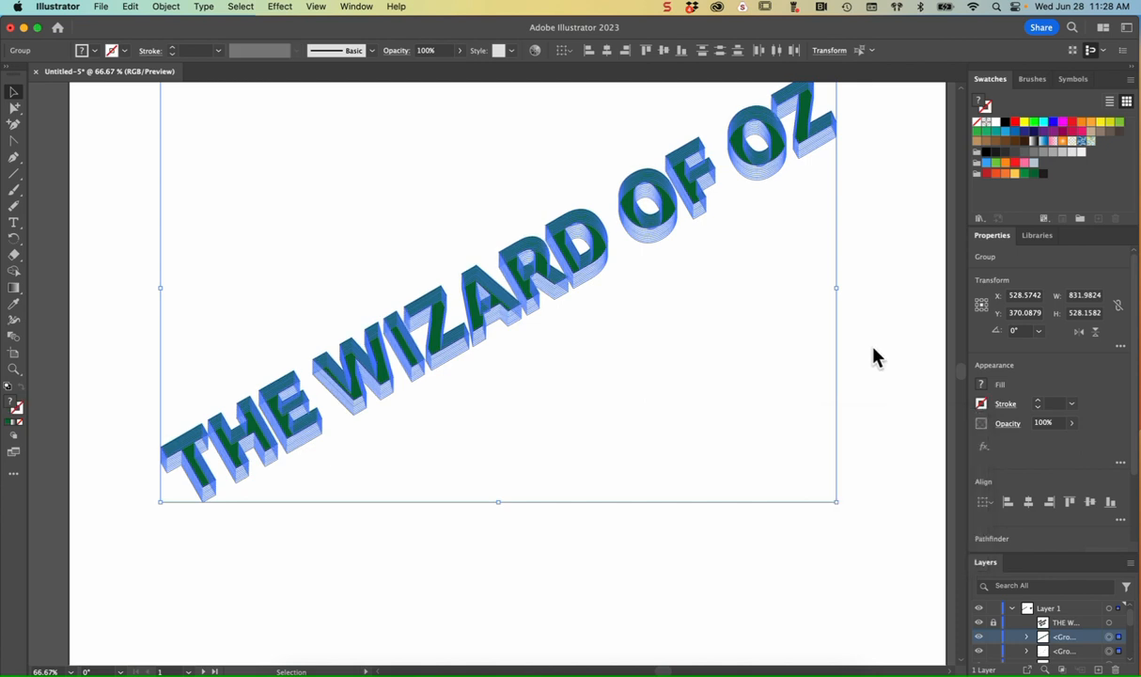
click(923, 446)
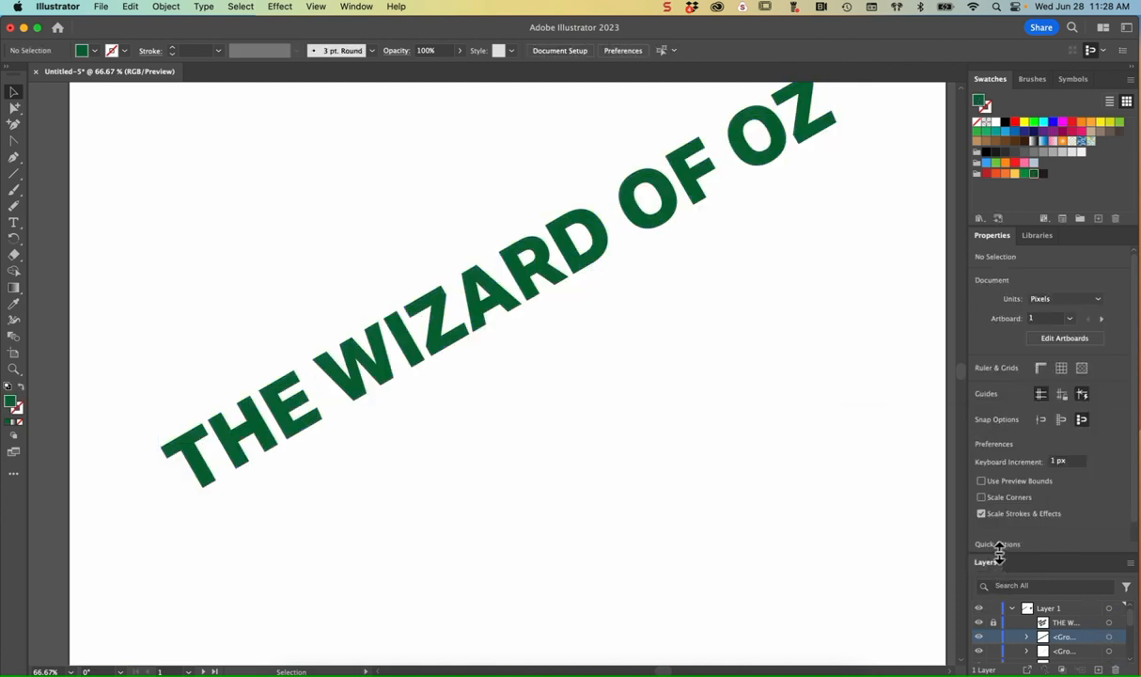
Step: Fill the nine title groups beneath the green topmost one with the orange swatch from the custom color group
drag(1000, 552, 1002, 488)
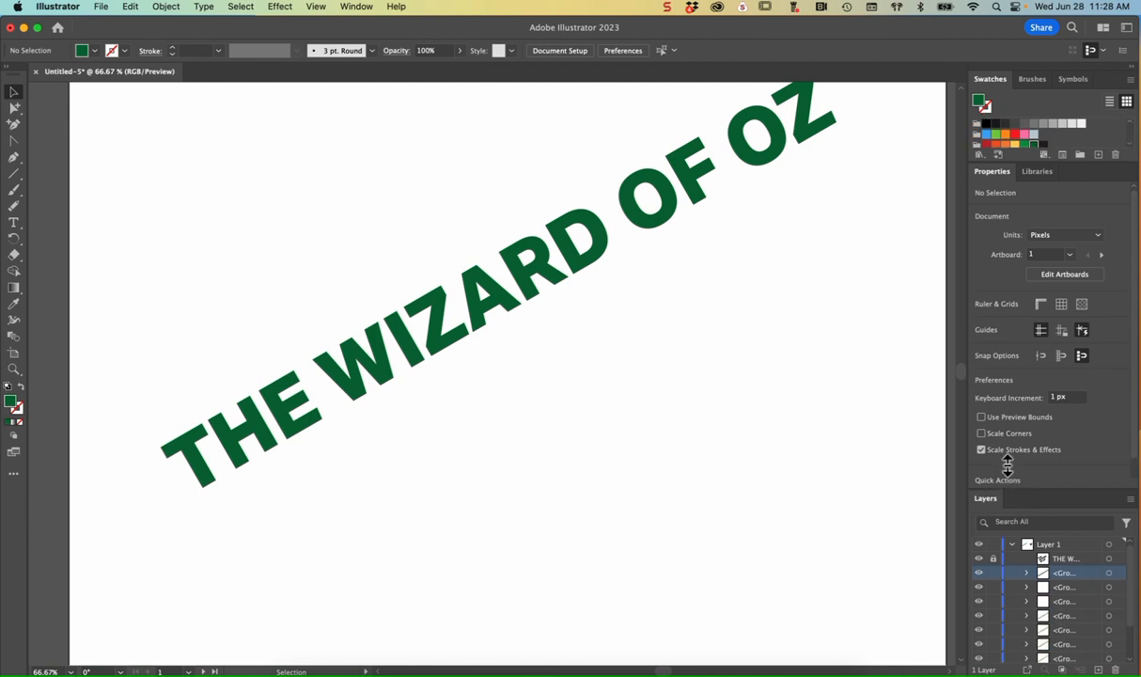
click(1108, 587)
scroll(1101, 606, down, 2)
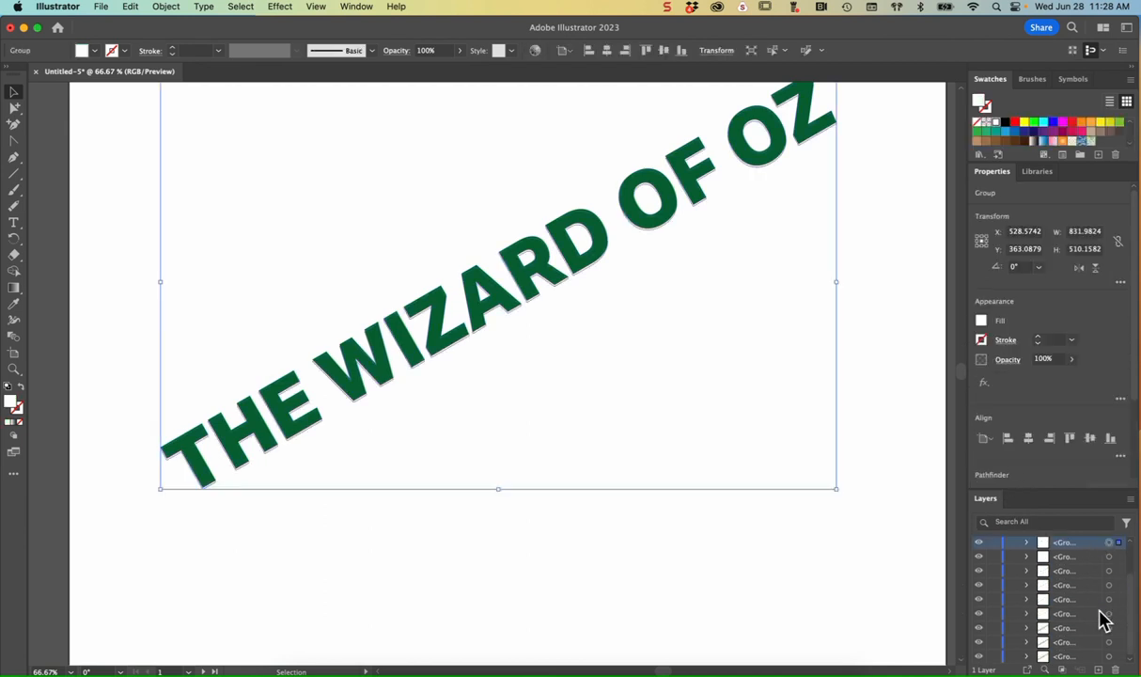
shift+click(1109, 662)
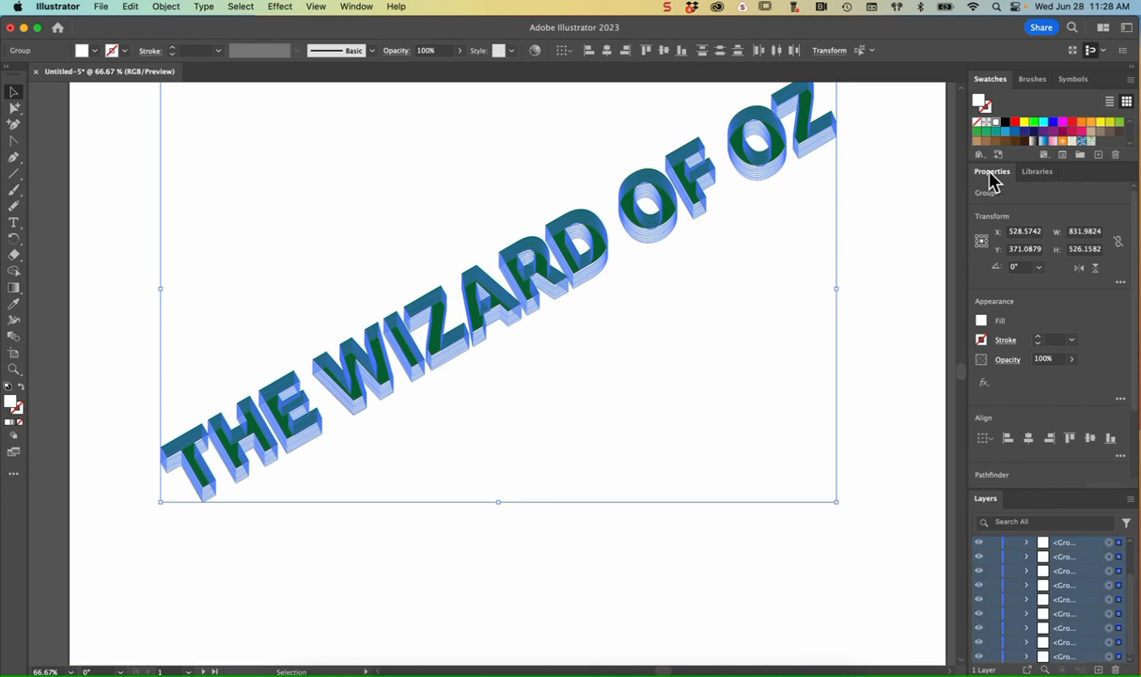
drag(1004, 163, 1002, 228)
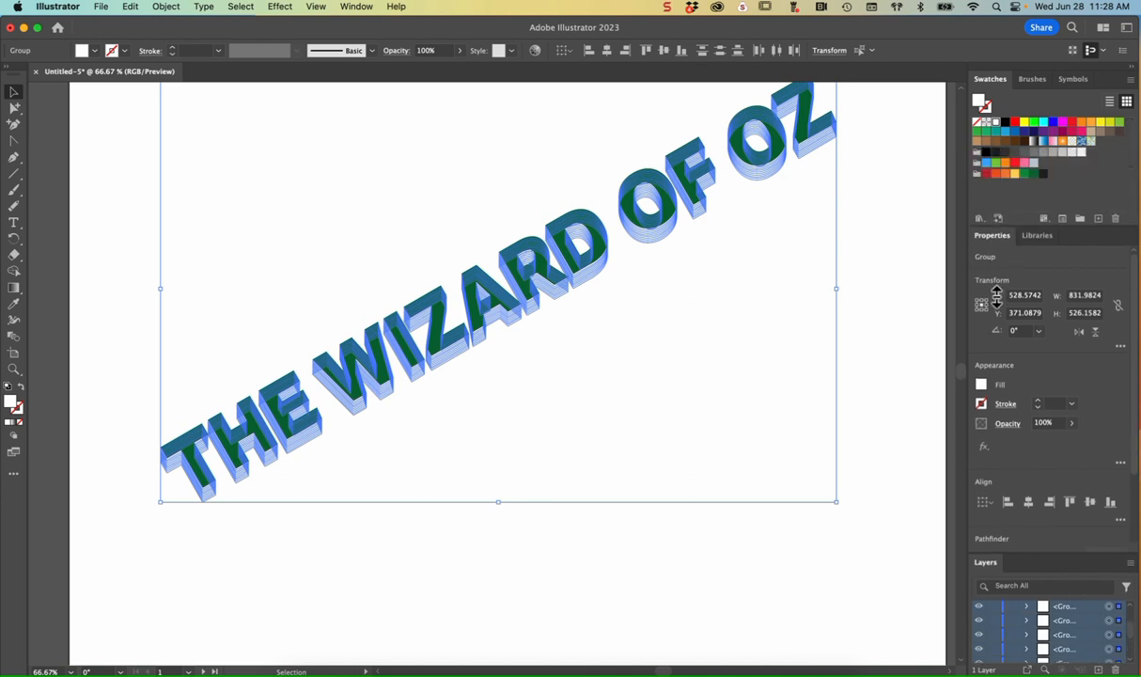
click(1004, 176)
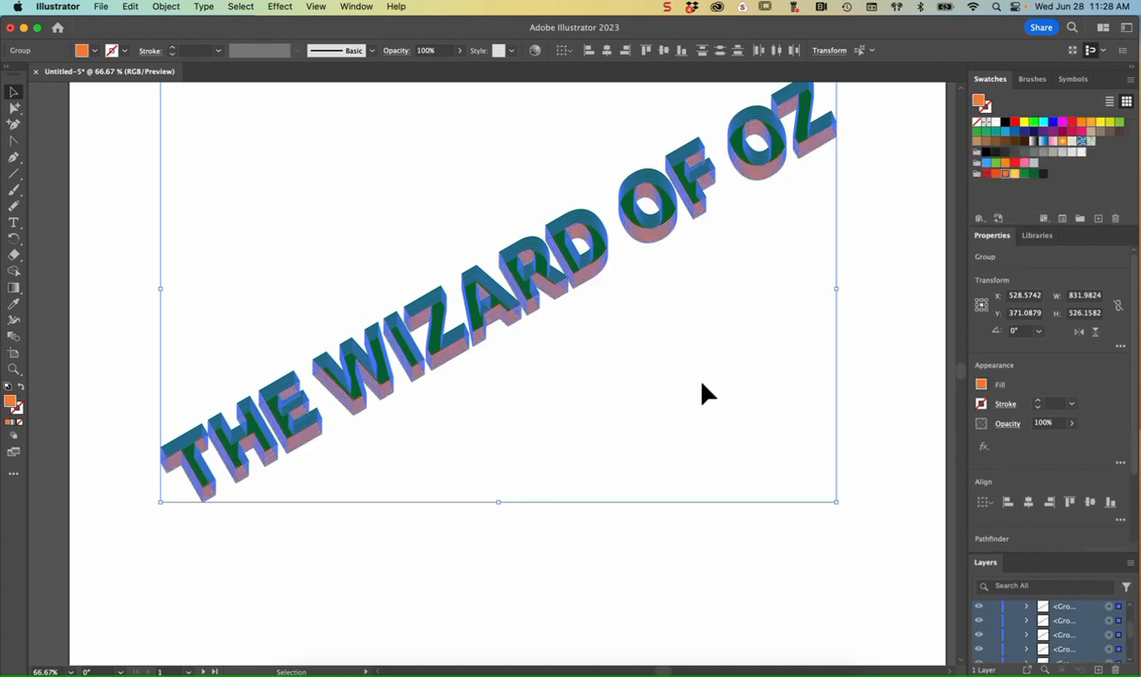
Step: Make a blend from the nine selected orange title groups, deselect, and inspect the blended edges up close
key(super+equal)
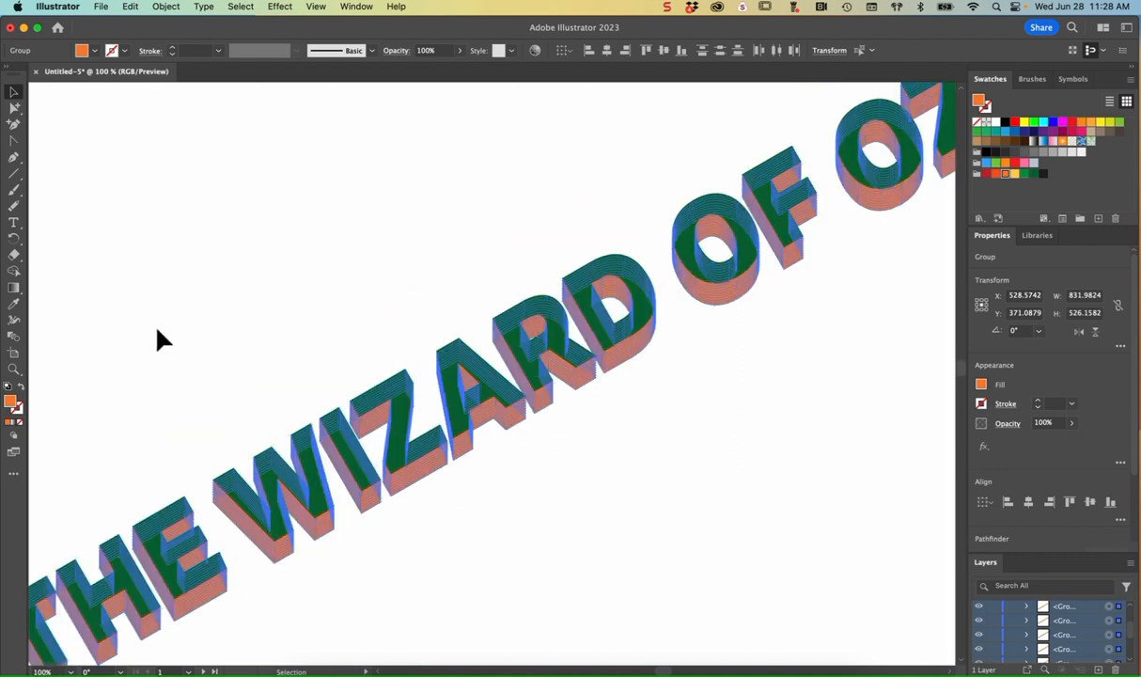
key(super+equal)
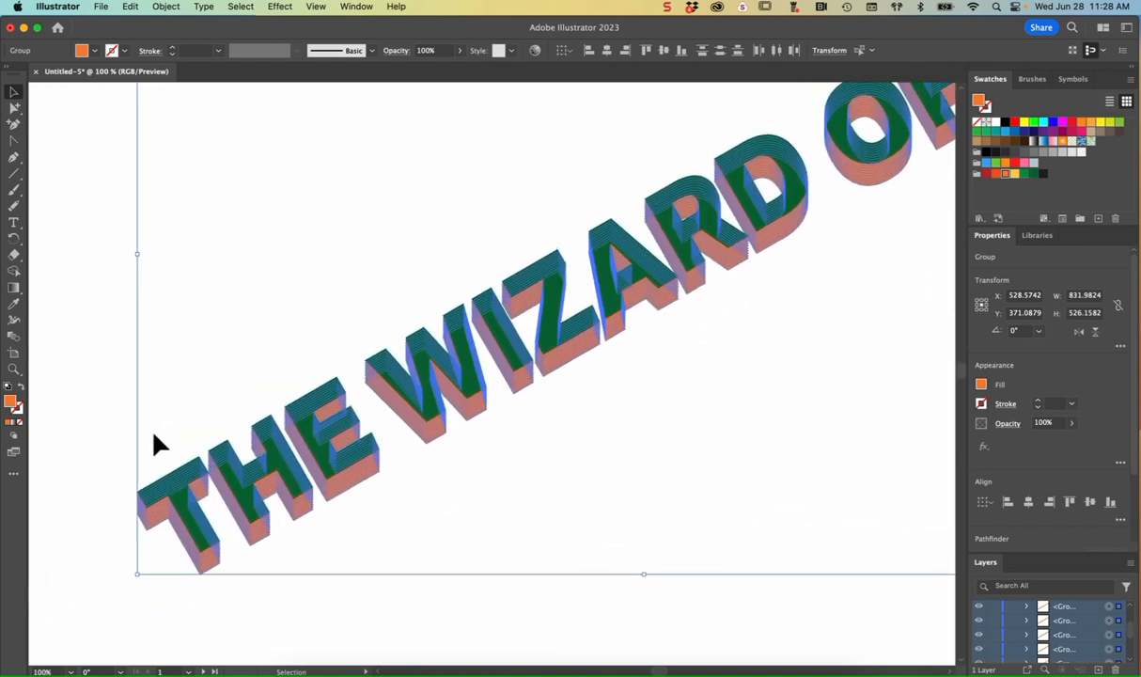
scroll(1083, 618, up, 3)
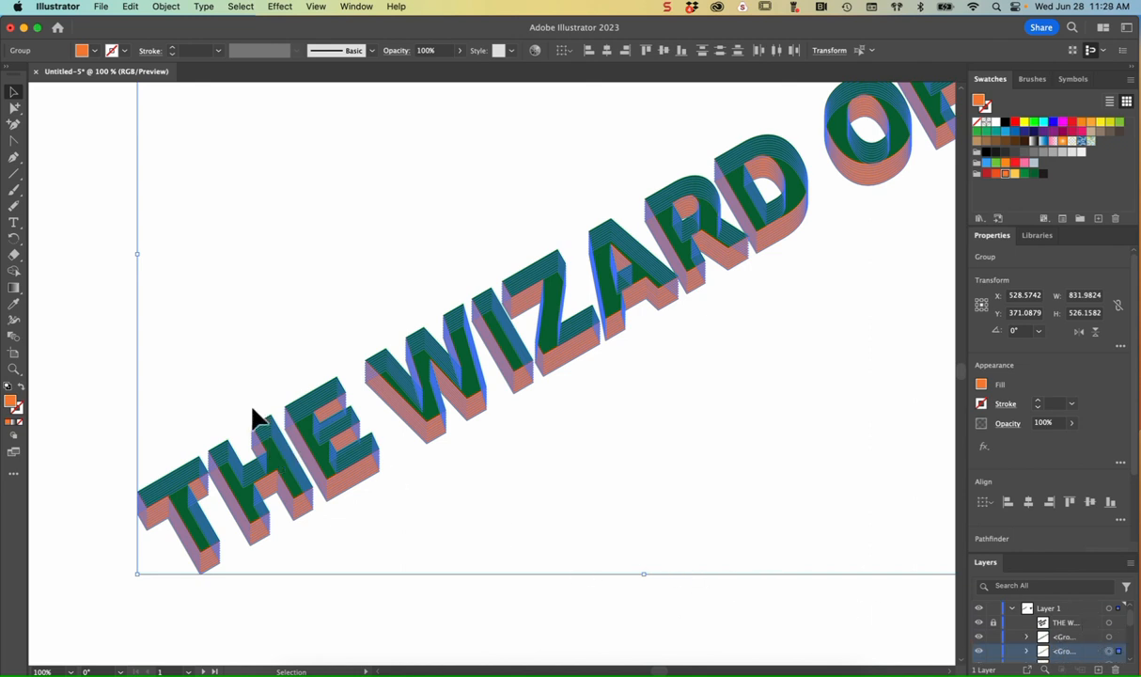
click(166, 7)
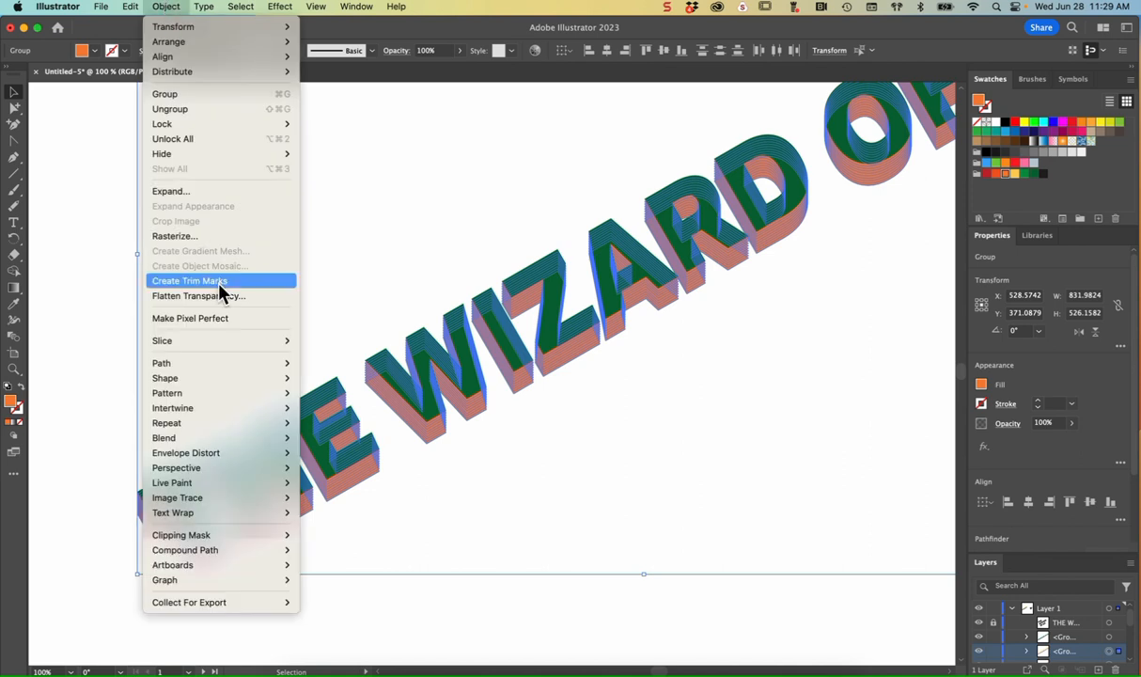
mouse_move(230, 492)
mouse_move(235, 439)
click(327, 449)
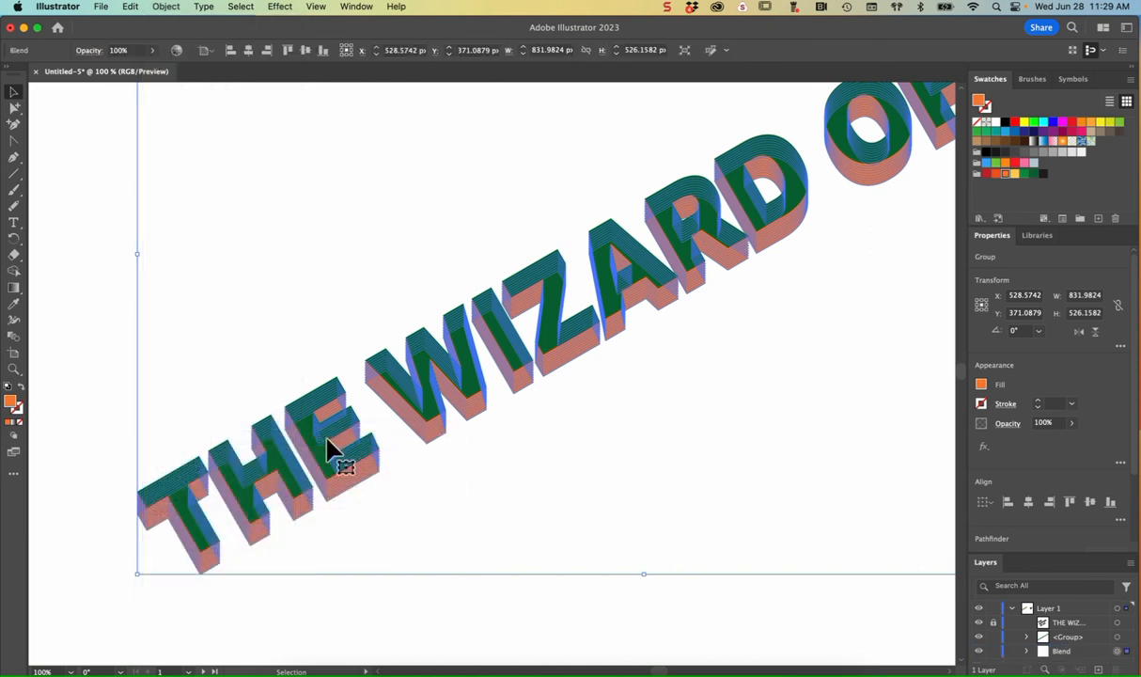
click(58, 158)
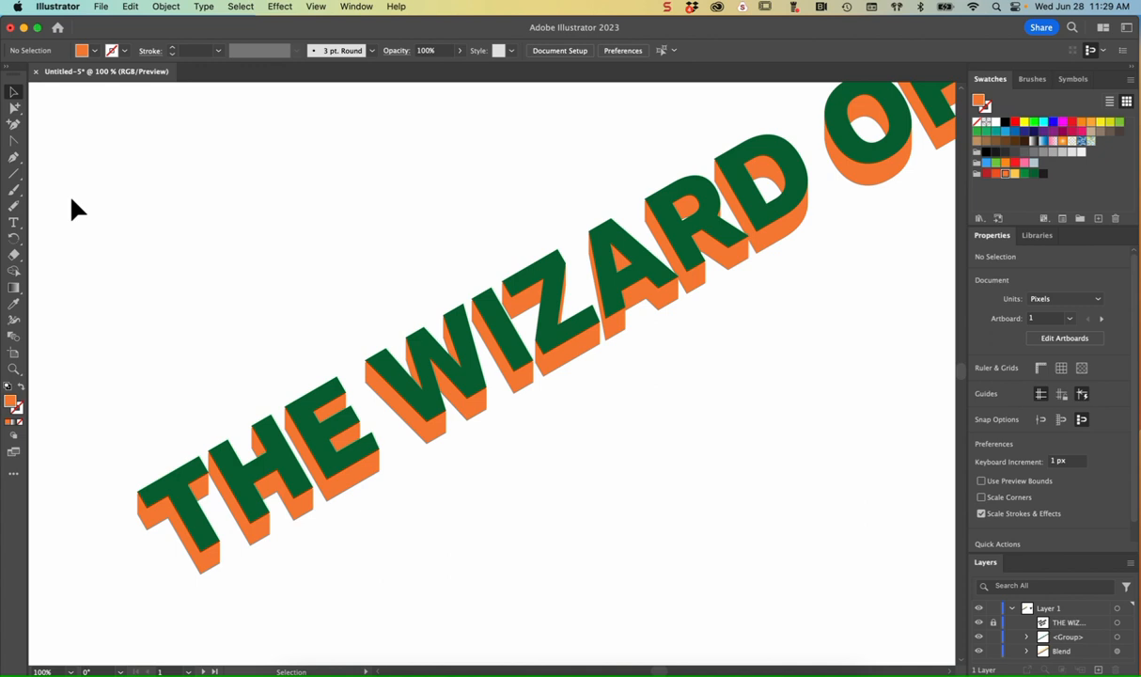
key(super+equal)
key(super+equal)
key(super+equal)
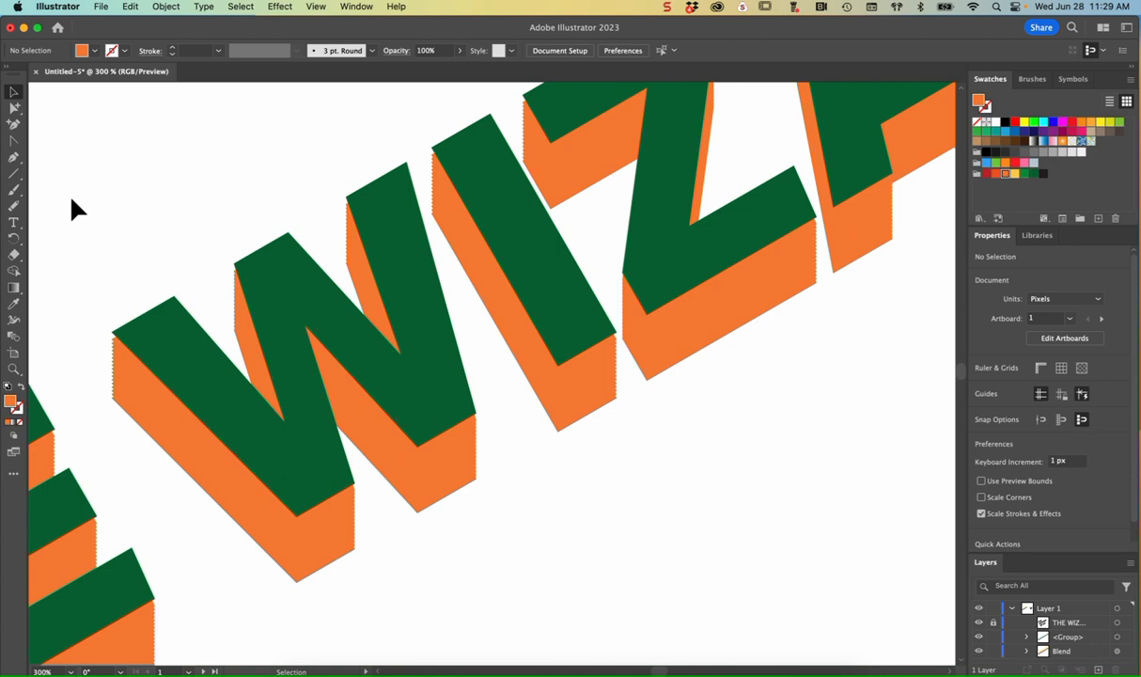
key(super+0)
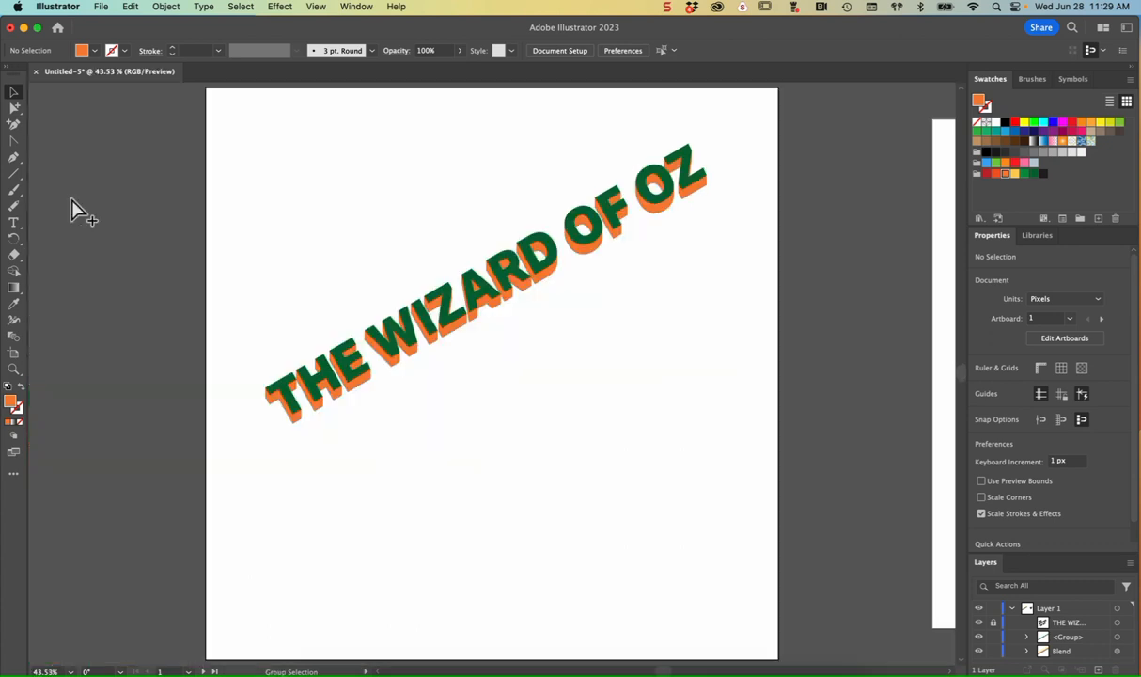
Step: Undo the blend of the orange title groups after checking its edges up close
key(super+equal)
key(super+equal)
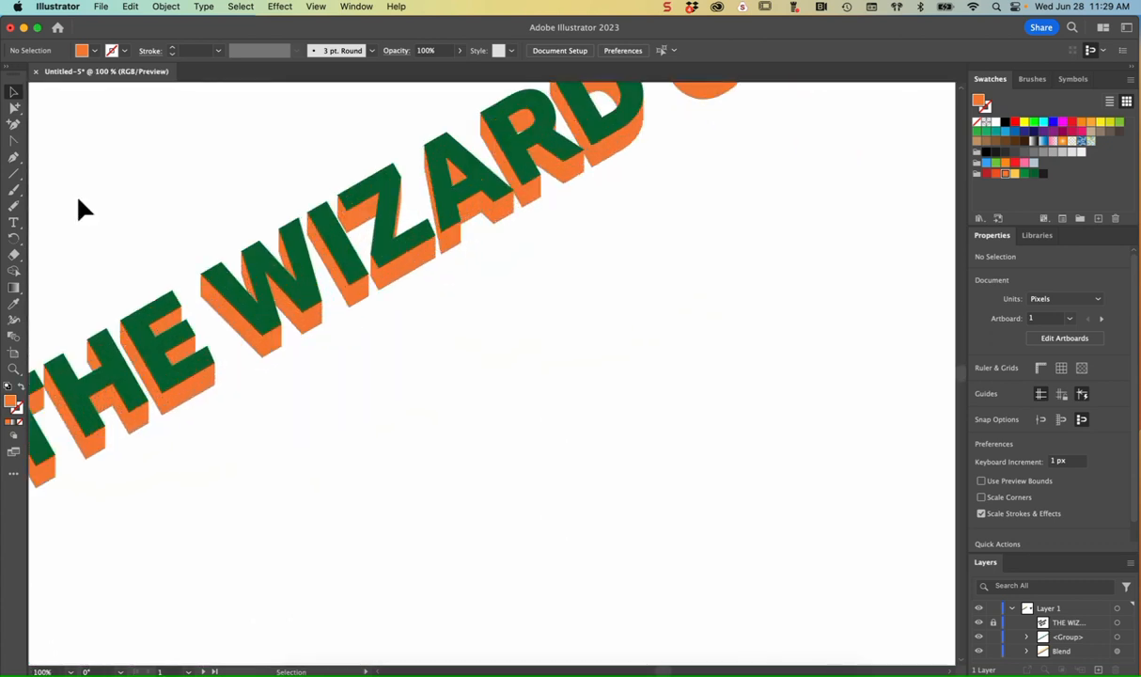
scroll(79, 201, up, 3)
scroll(79, 201, left, 3)
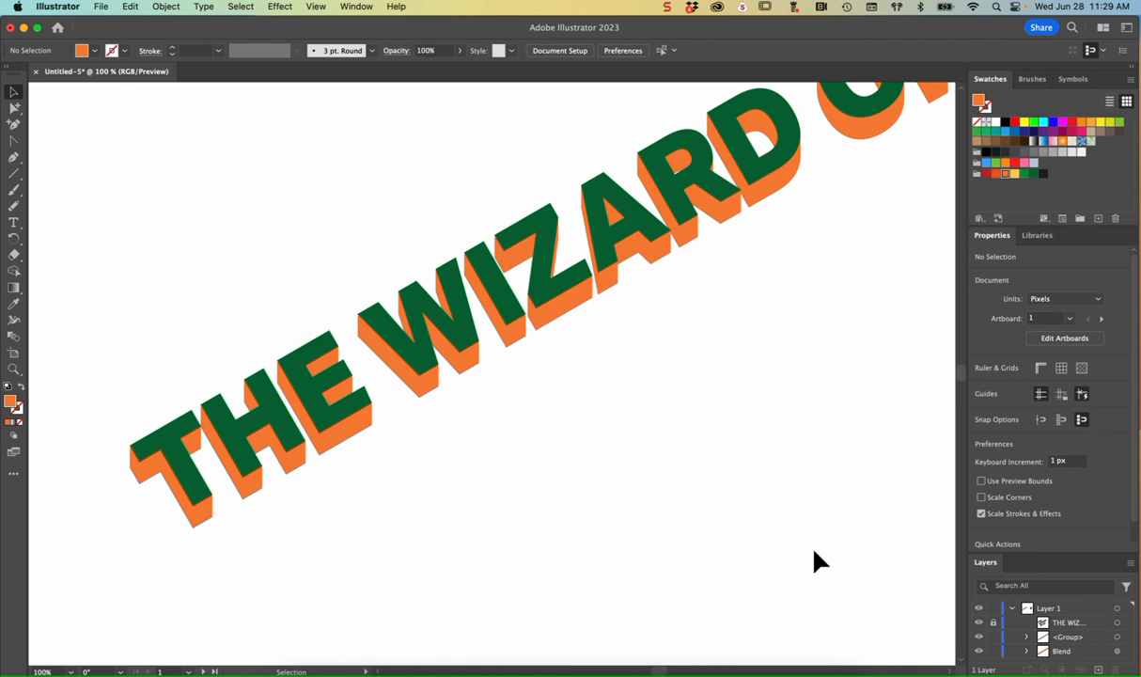
key(super+z)
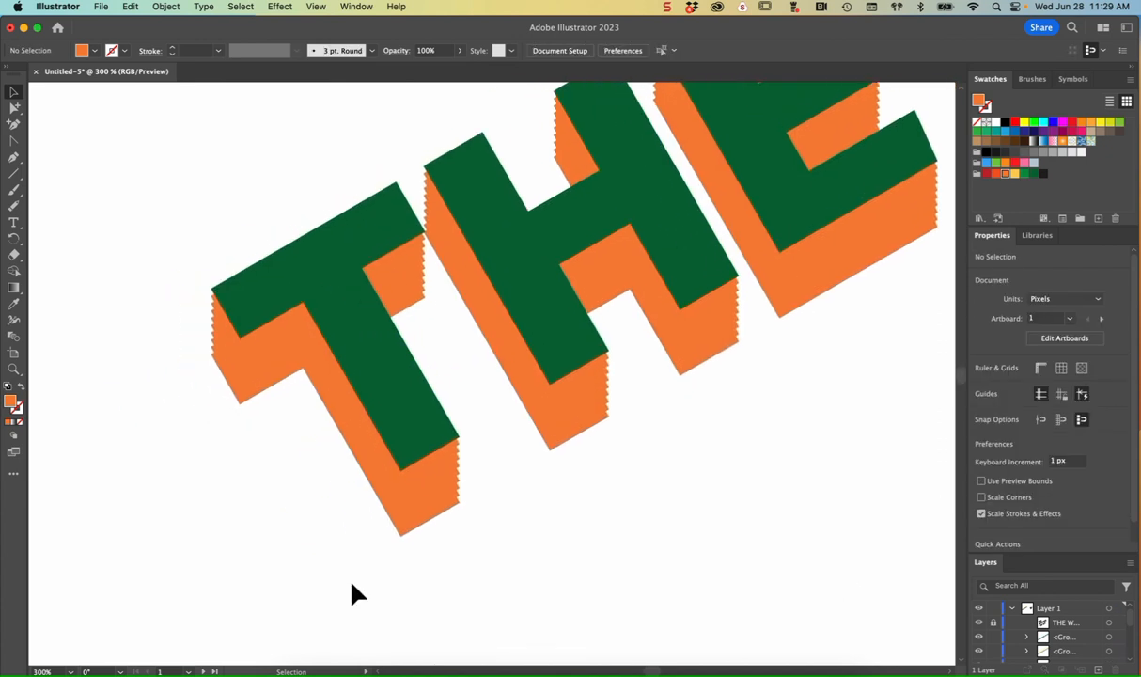
Step: Lock the topmost green title group and select all the stacked orange shapes of the letter T in THE
alt+click(14, 109)
click(14, 111)
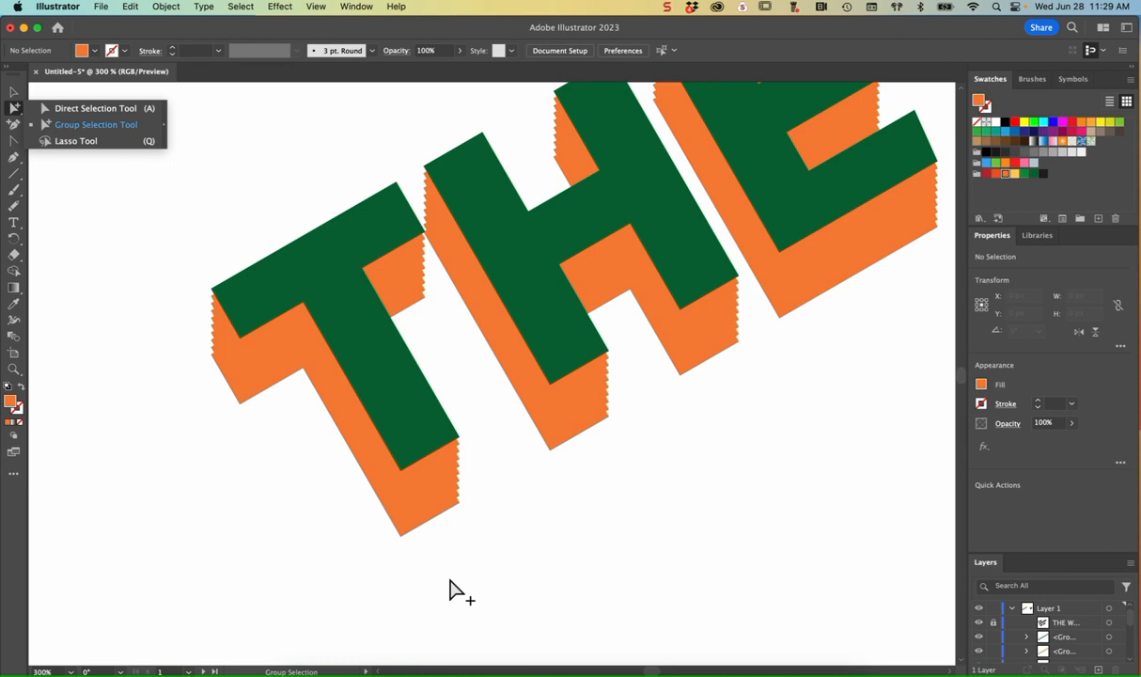
click(993, 636)
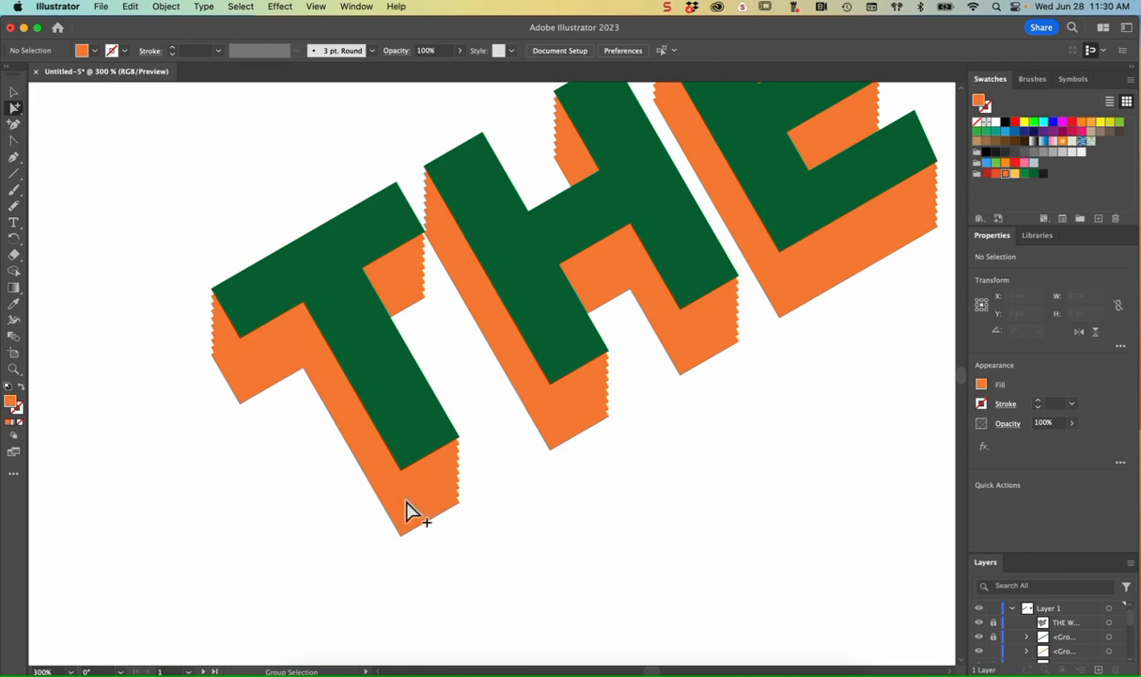
drag(427, 566, 375, 439)
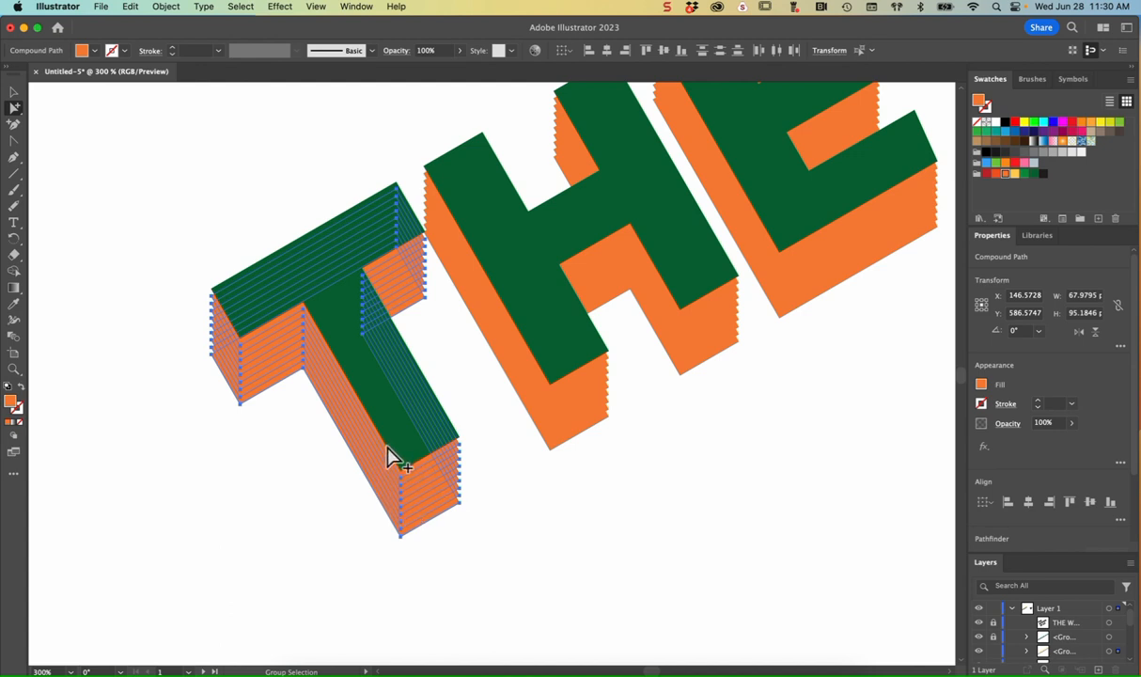
Step: Show the Pathfinder options docked beside the swatches, and unite the selected orange T shapes into one path
click(356, 8)
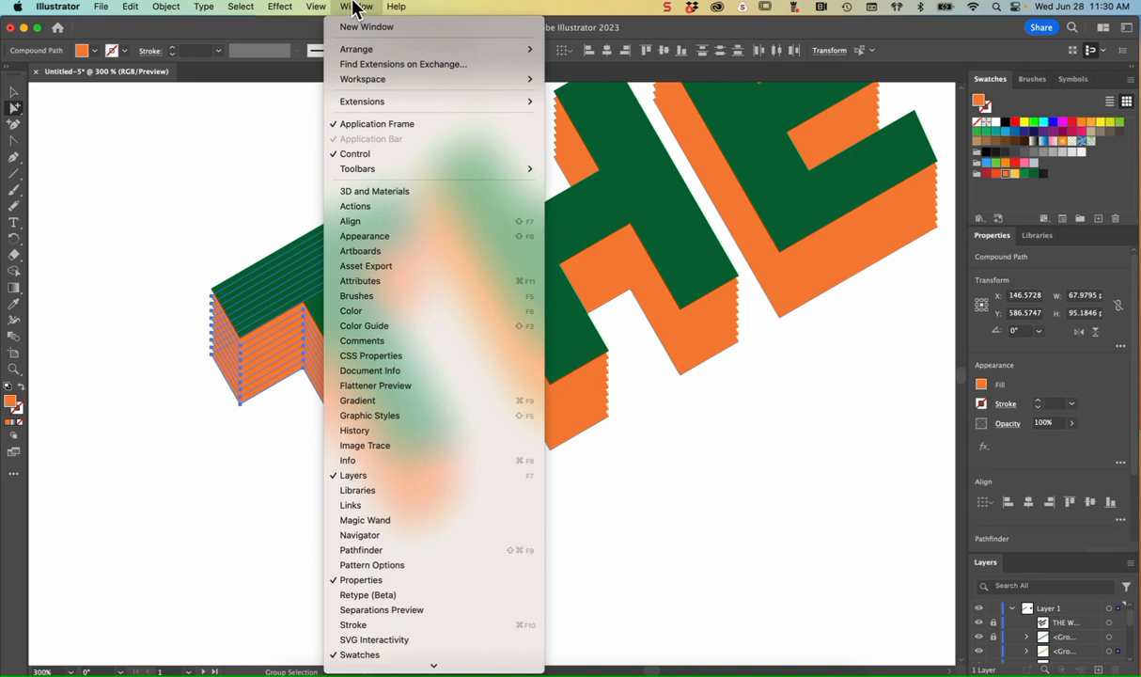
click(427, 552)
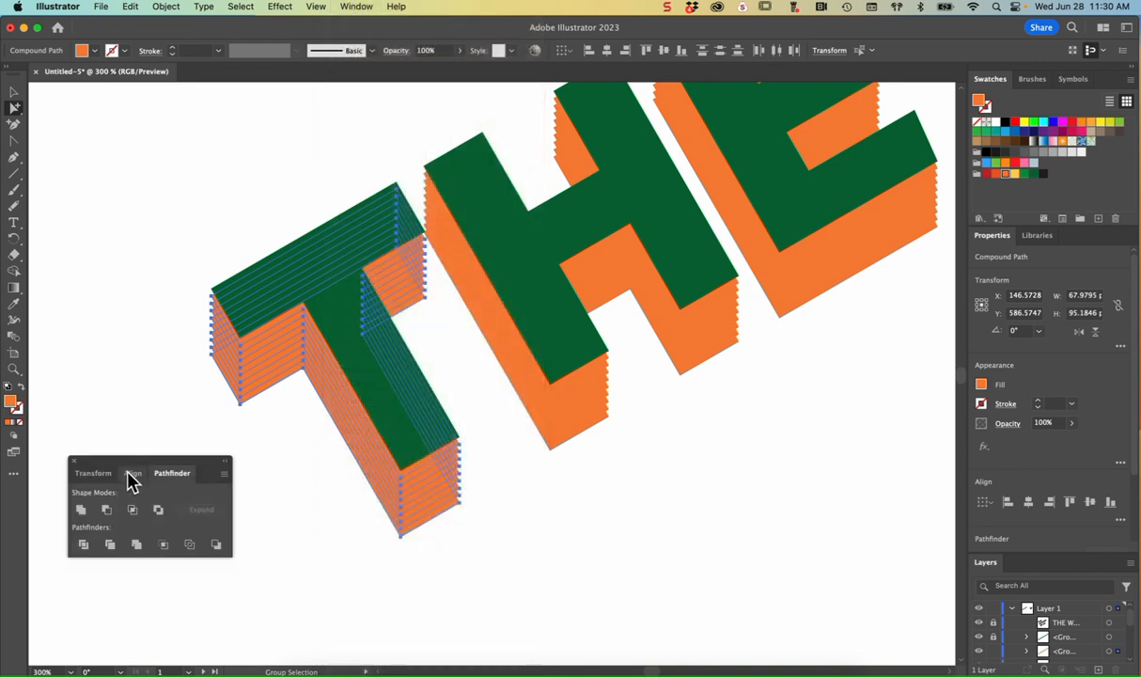
drag(127, 473, 968, 113)
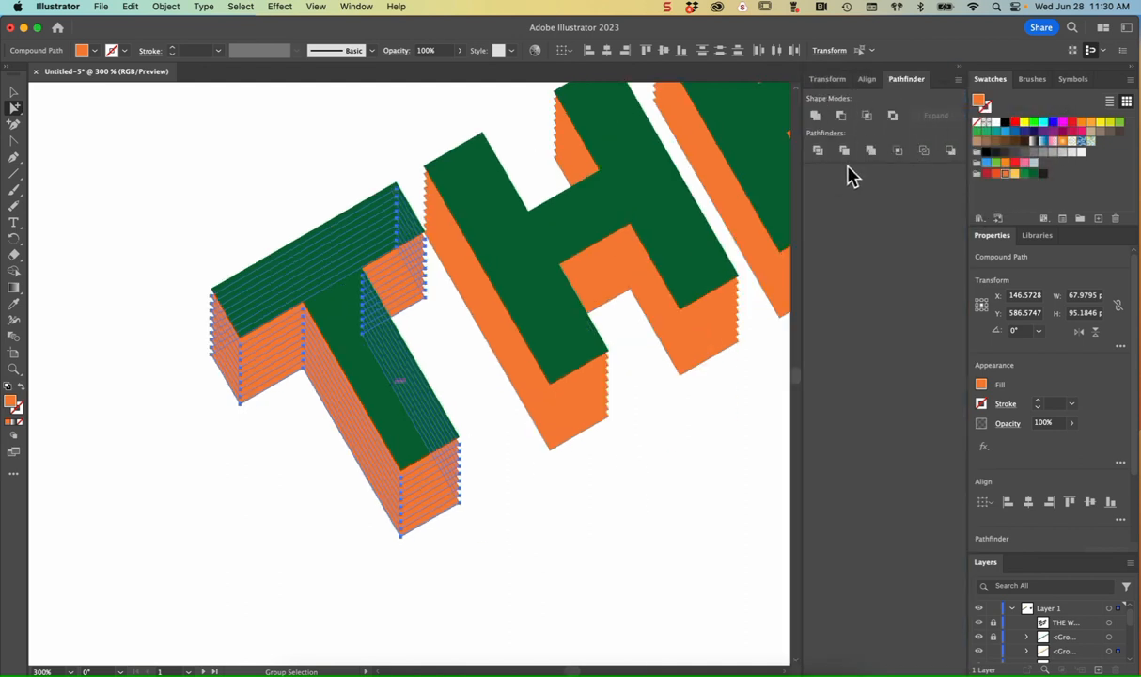
click(816, 116)
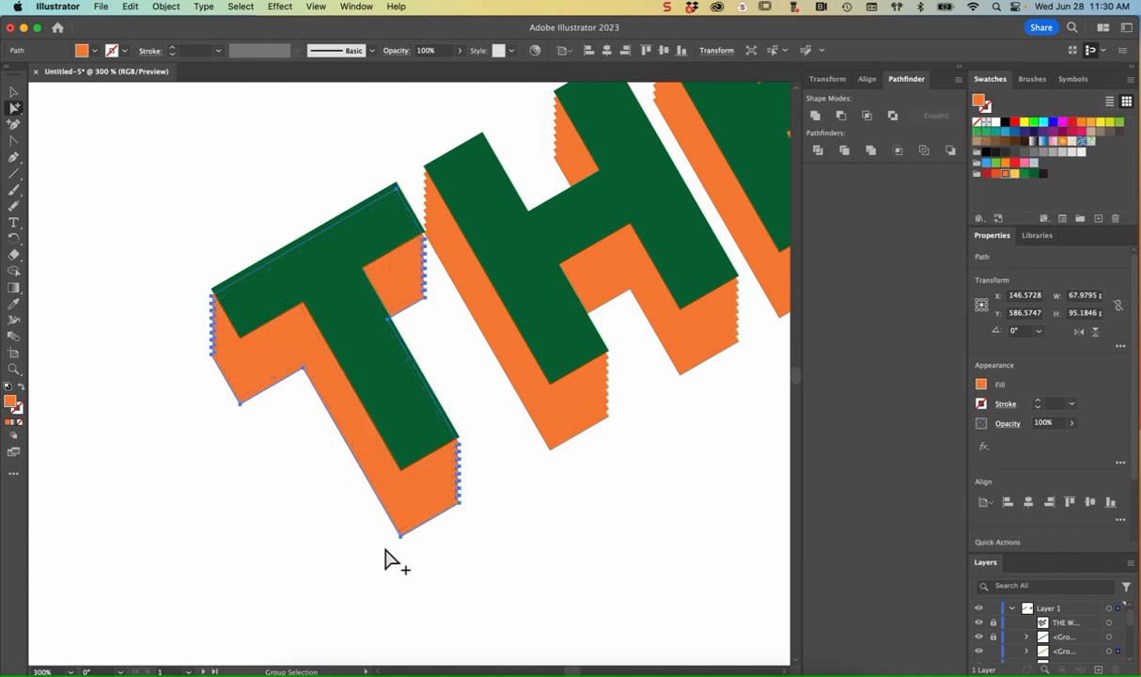
Step: Remove the jagged intermediate anchor points along the left edge of the orange T's crossbar, leaving a straight vertical side
key(super+equal)
key(super+equal)
scroll(377, 570, left, 5)
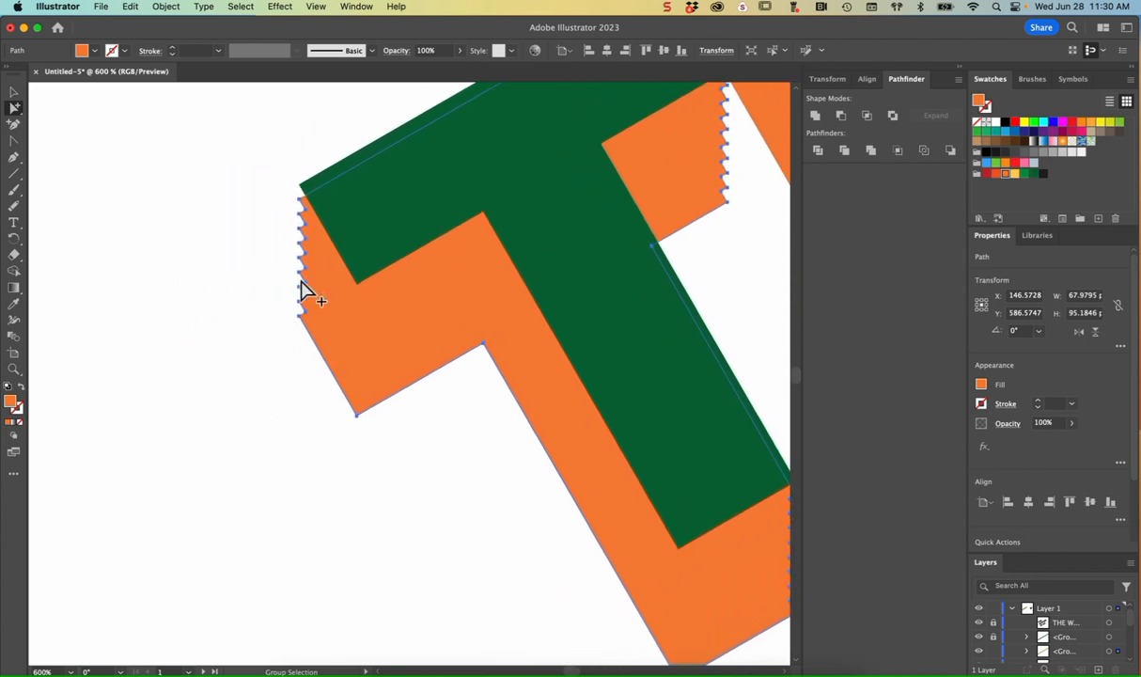
click(201, 344)
key(super+equal)
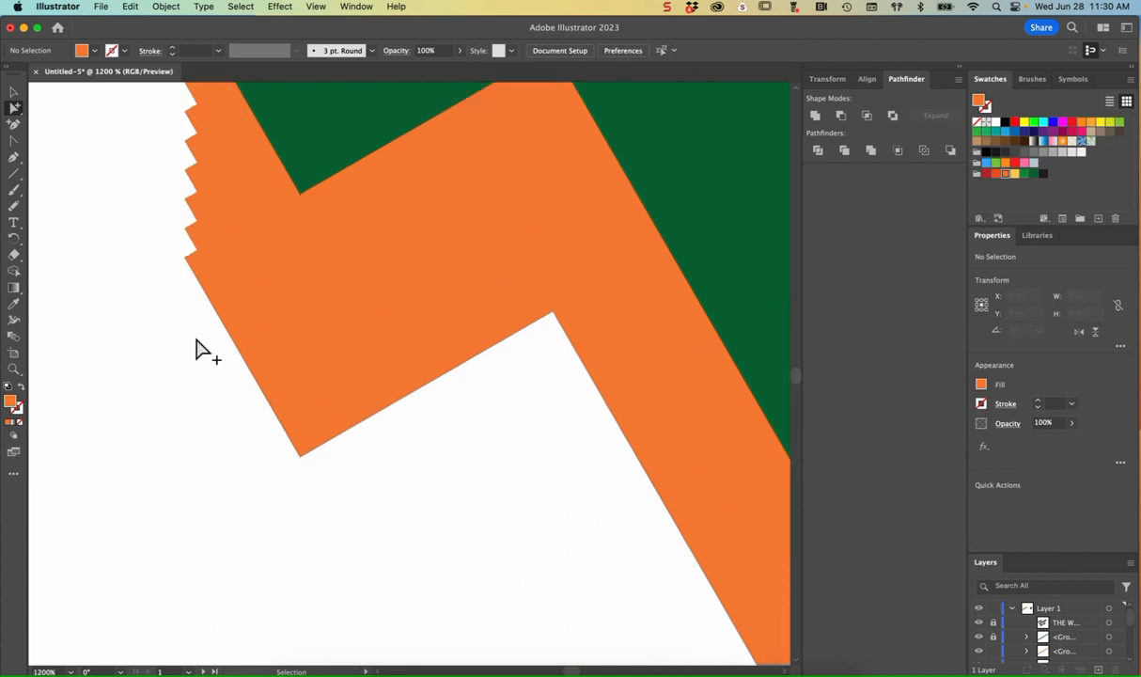
scroll(201, 344, up, 3)
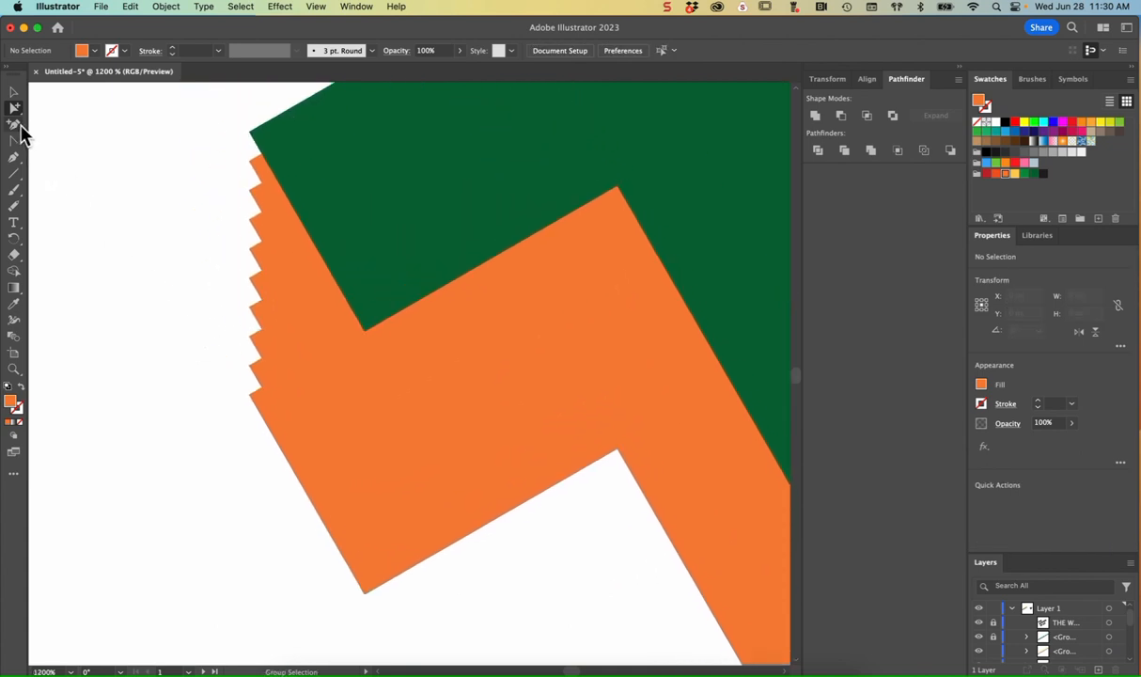
click(16, 110)
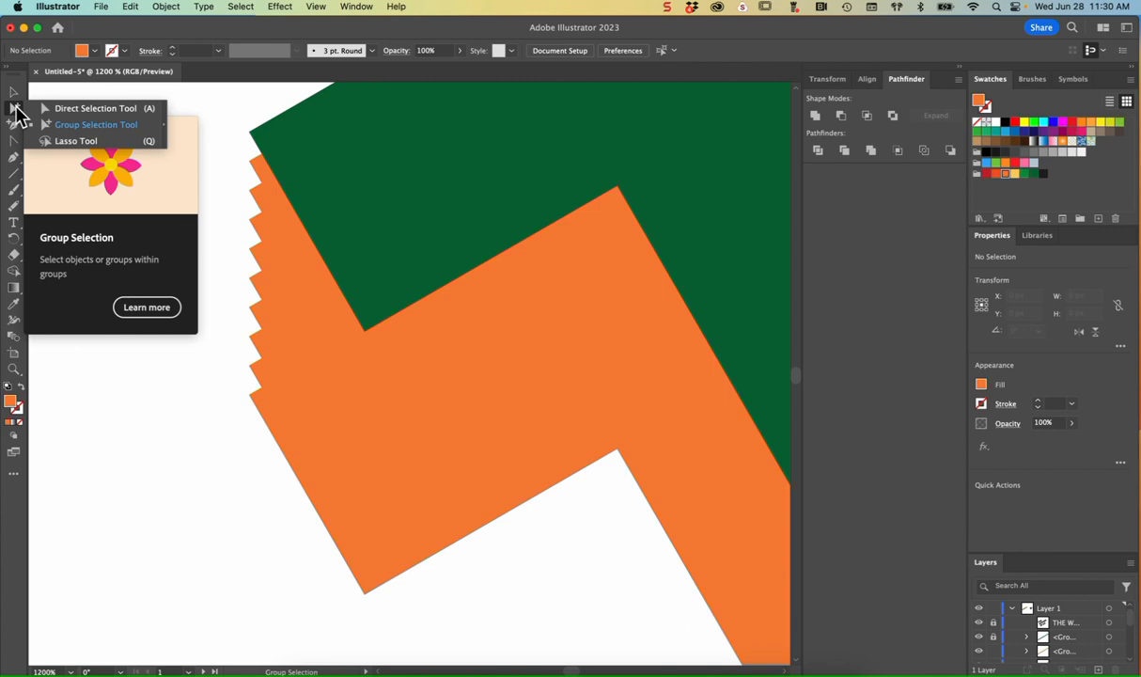
click(75, 108)
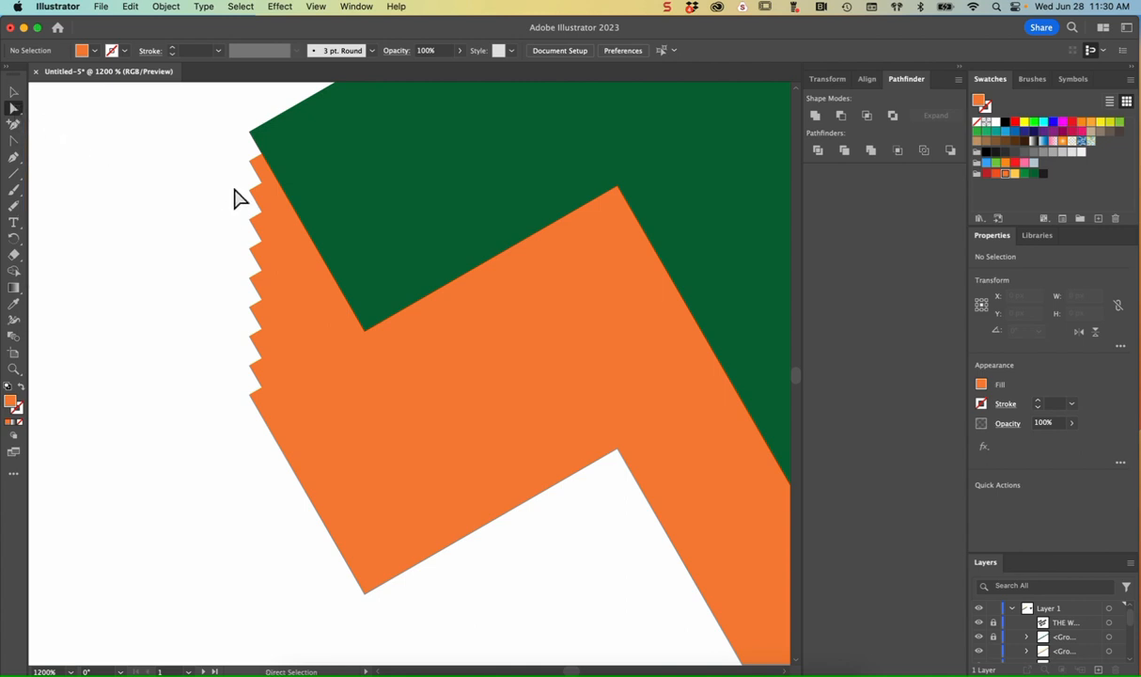
drag(230, 173, 272, 399)
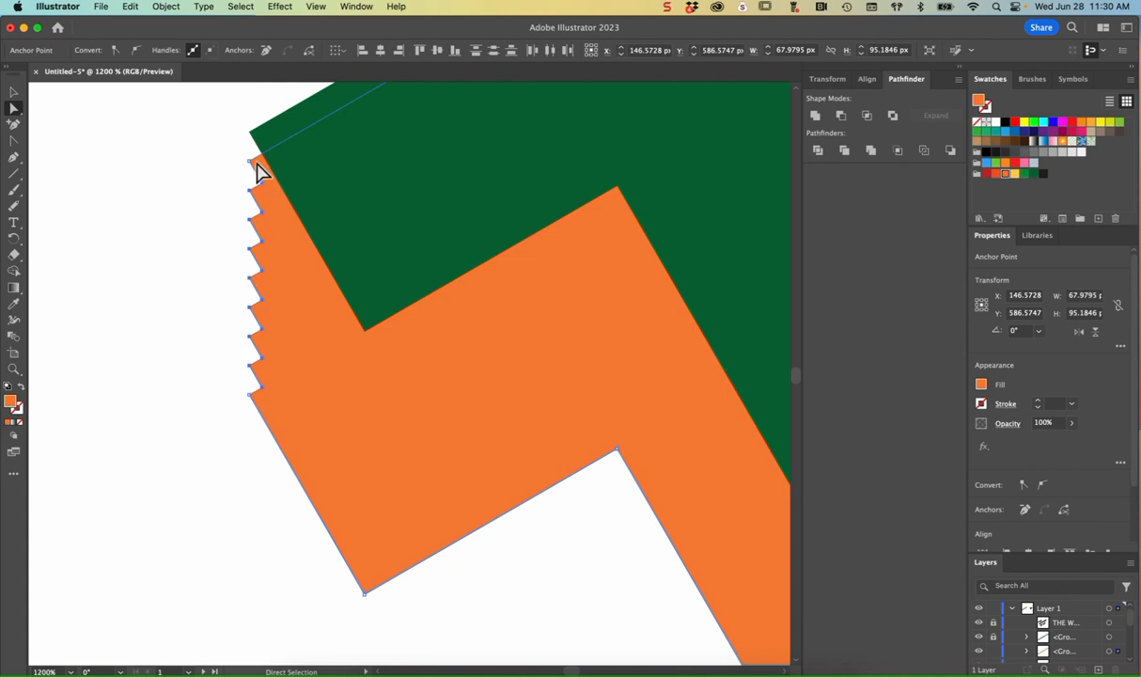
click(263, 54)
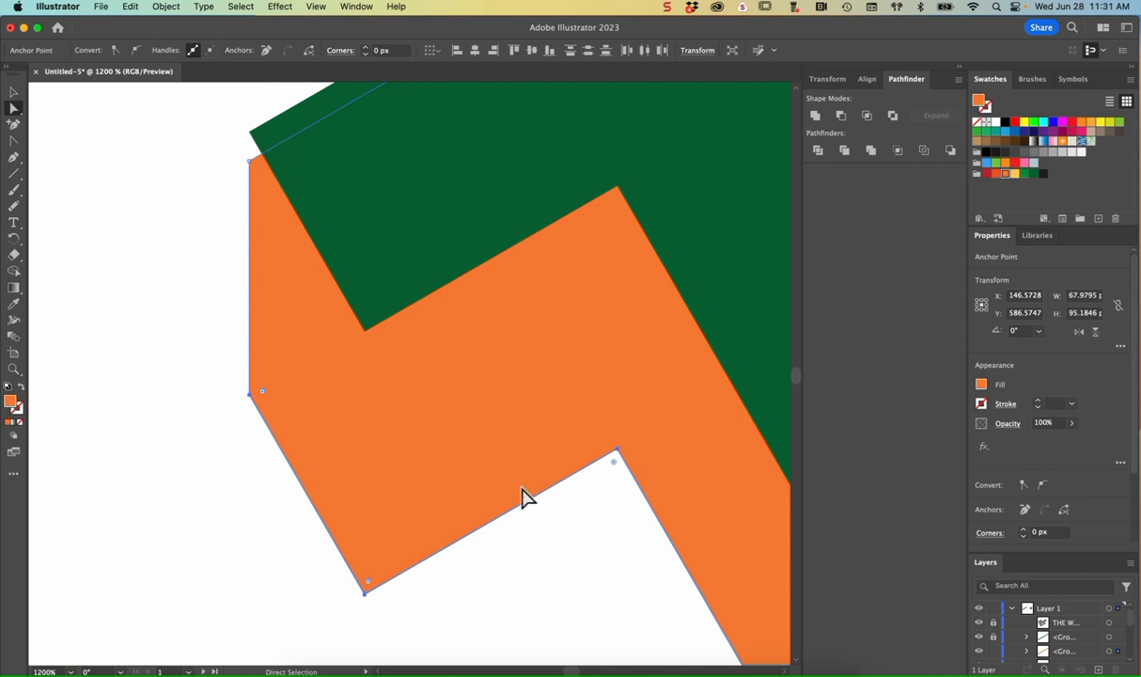
Step: Remove the jagged intermediate anchor points on the right edge at the foot of the orange T's stem
scroll(523, 496, right, 3)
scroll(523, 496, down, 1)
scroll(522, 497, right, 5)
scroll(523, 497, down, 4)
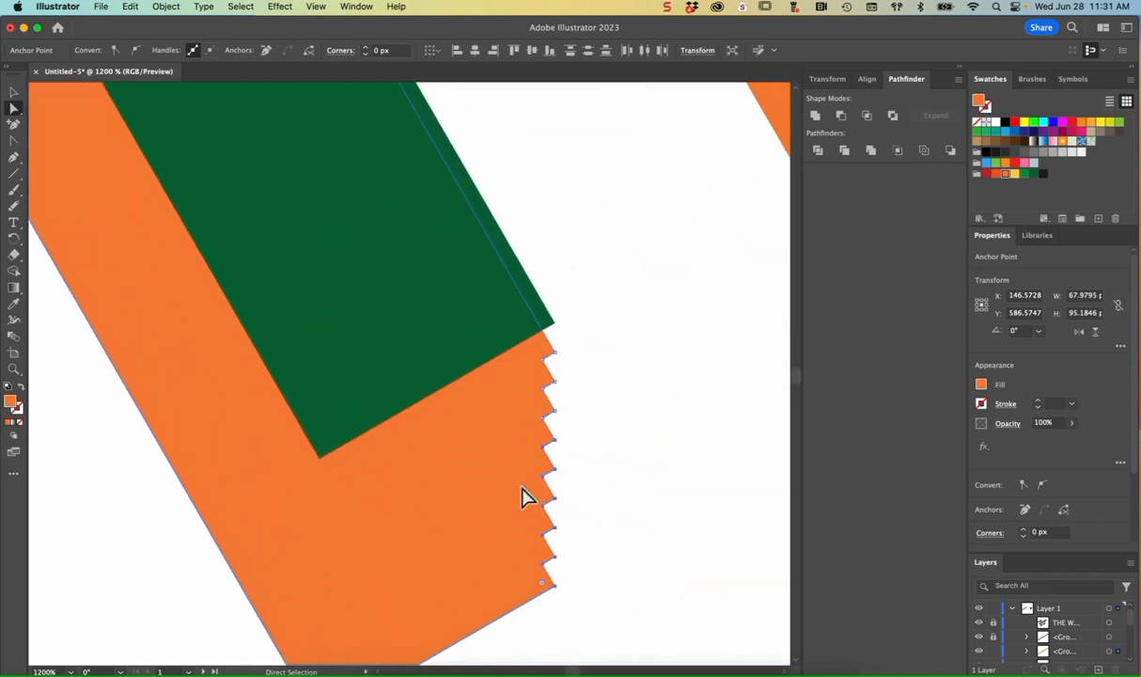
drag(572, 573, 527, 368)
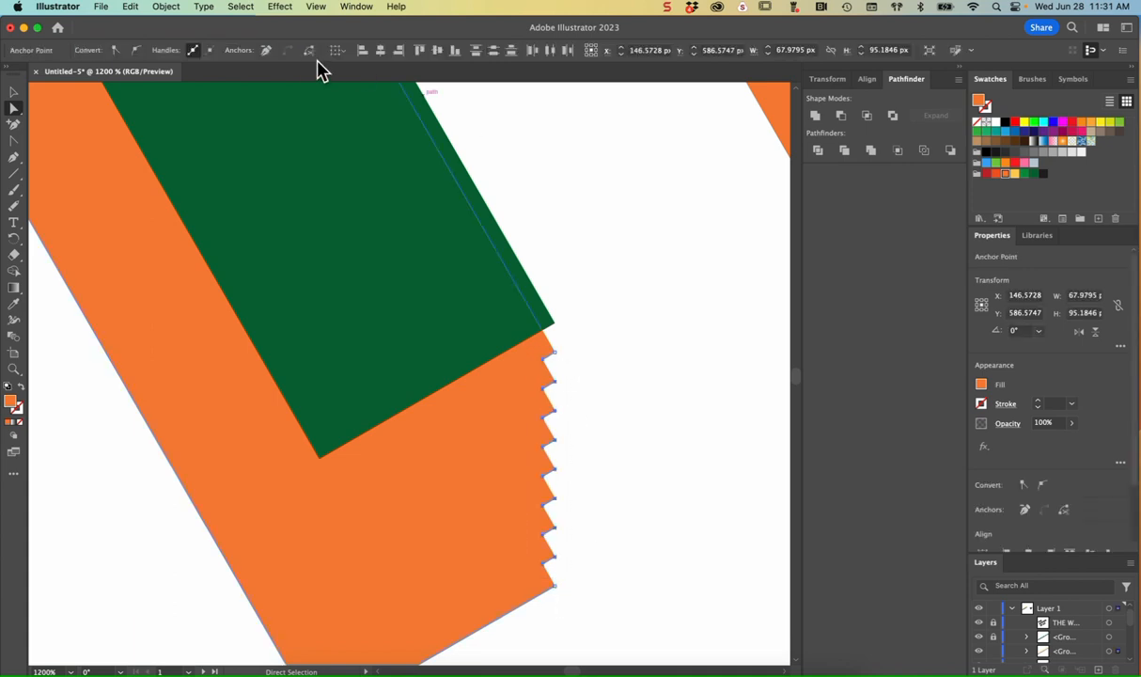
click(267, 52)
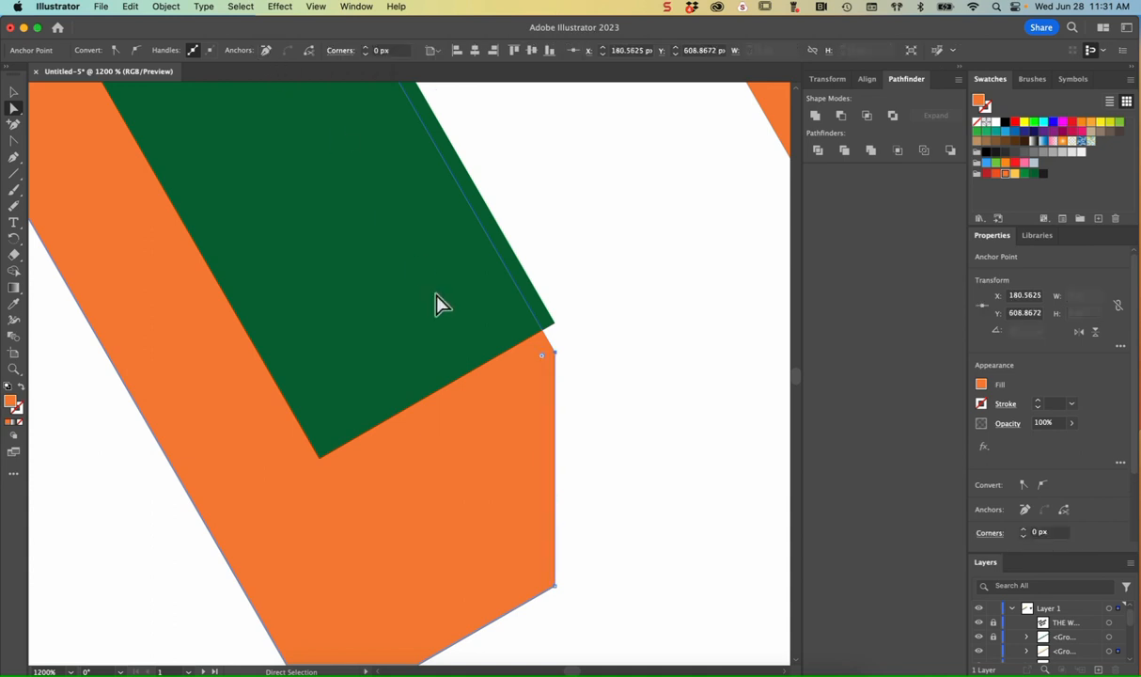
Step: Remove the jagged intermediate anchor points on the right end of the orange T's crossbar, and deselect
scroll(484, 230, up, 5)
scroll(484, 230, up, 10)
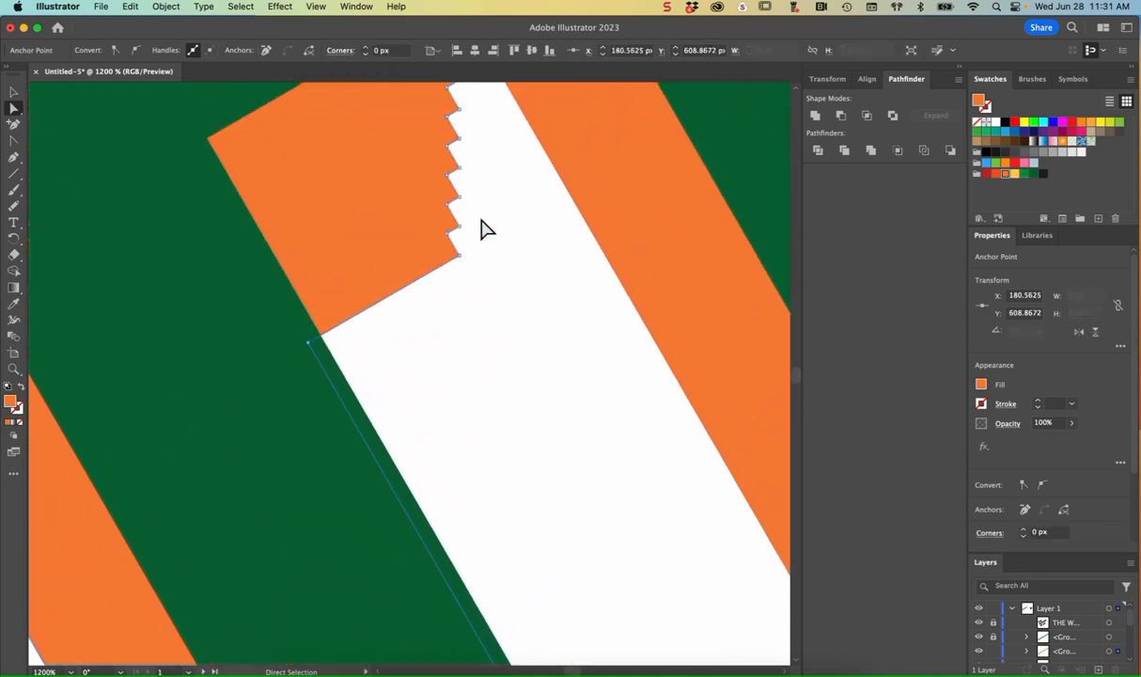
scroll(484, 230, down, 1)
scroll(484, 229, right, 1)
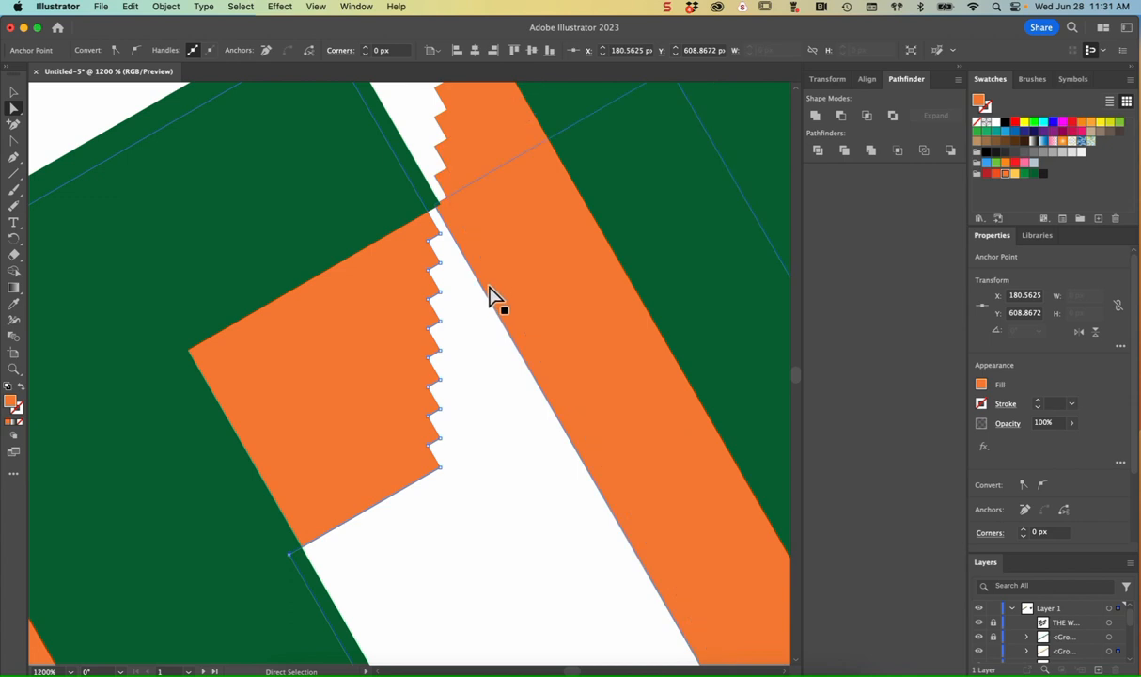
click(463, 353)
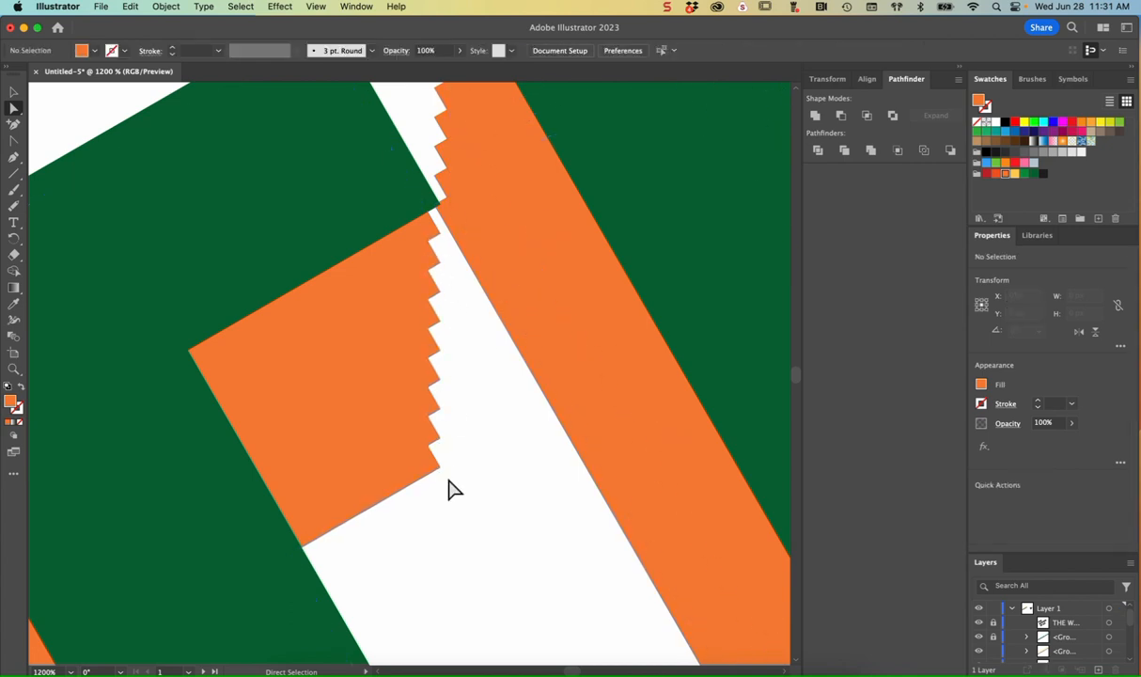
click(431, 446)
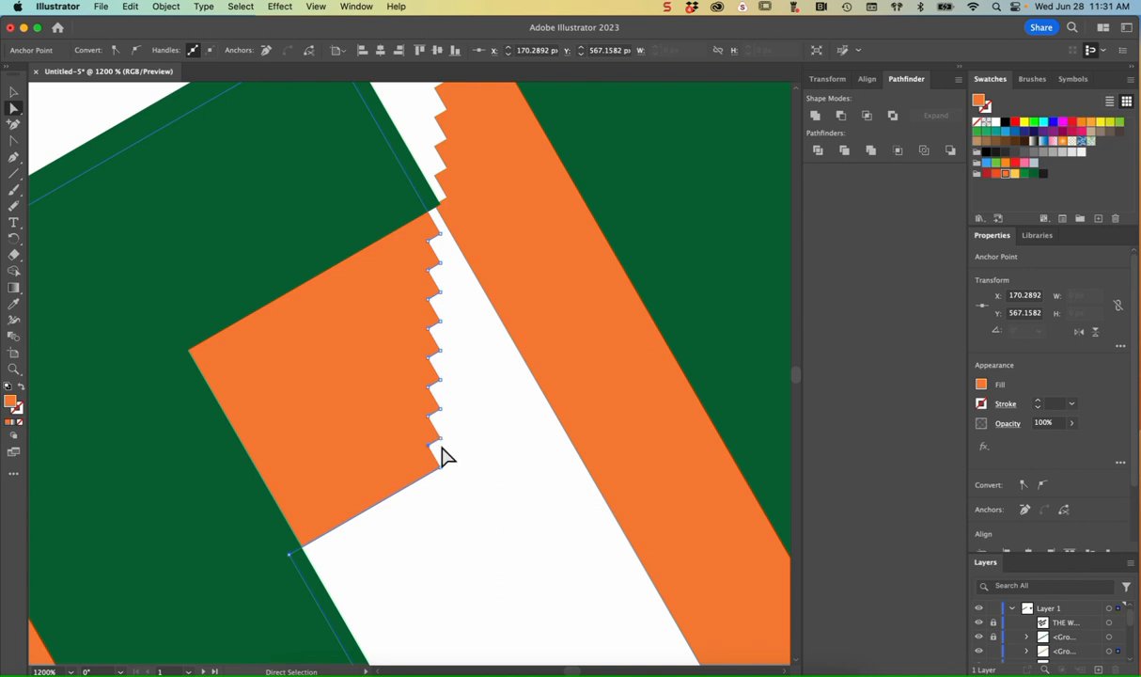
shift+click(440, 438)
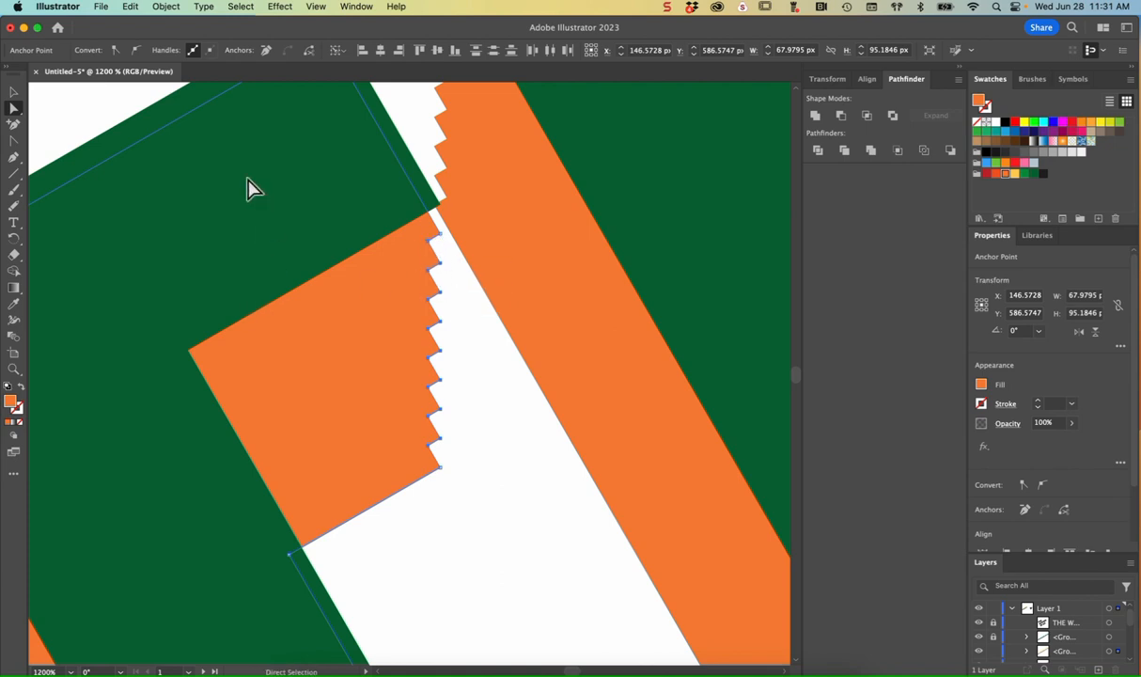
click(266, 52)
click(501, 616)
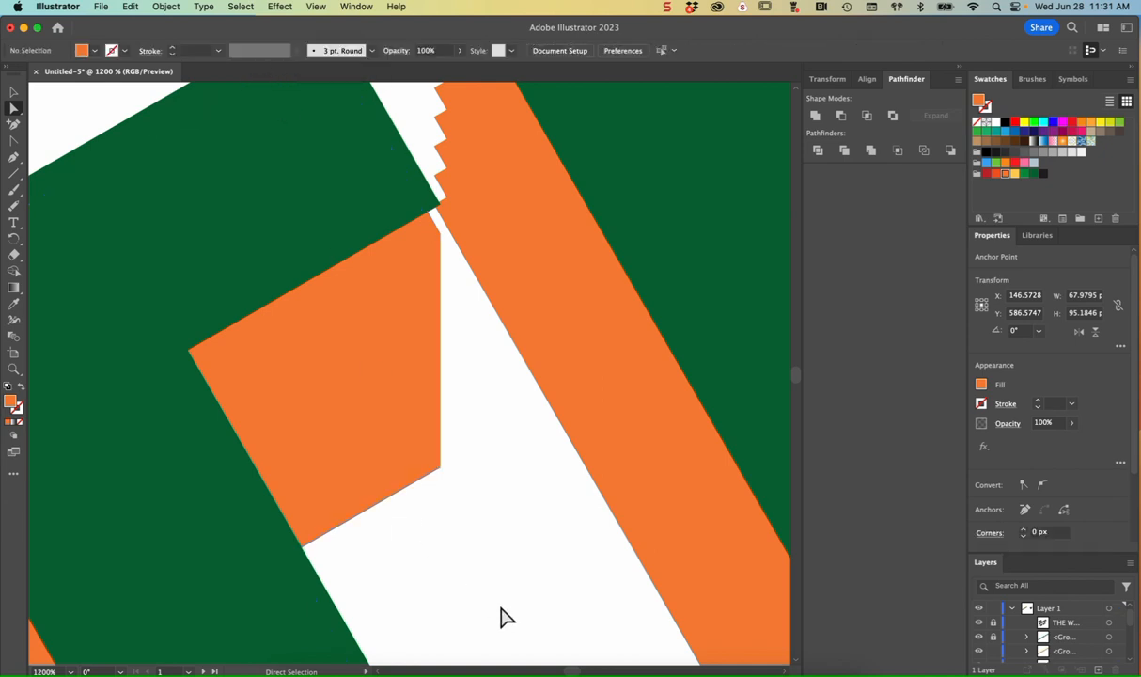
Step: Unlock the topmost green title group, move it down 2 px onto the orange layers beneath, and deselect
scroll(501, 616, left, 10)
scroll(502, 617, down, 8)
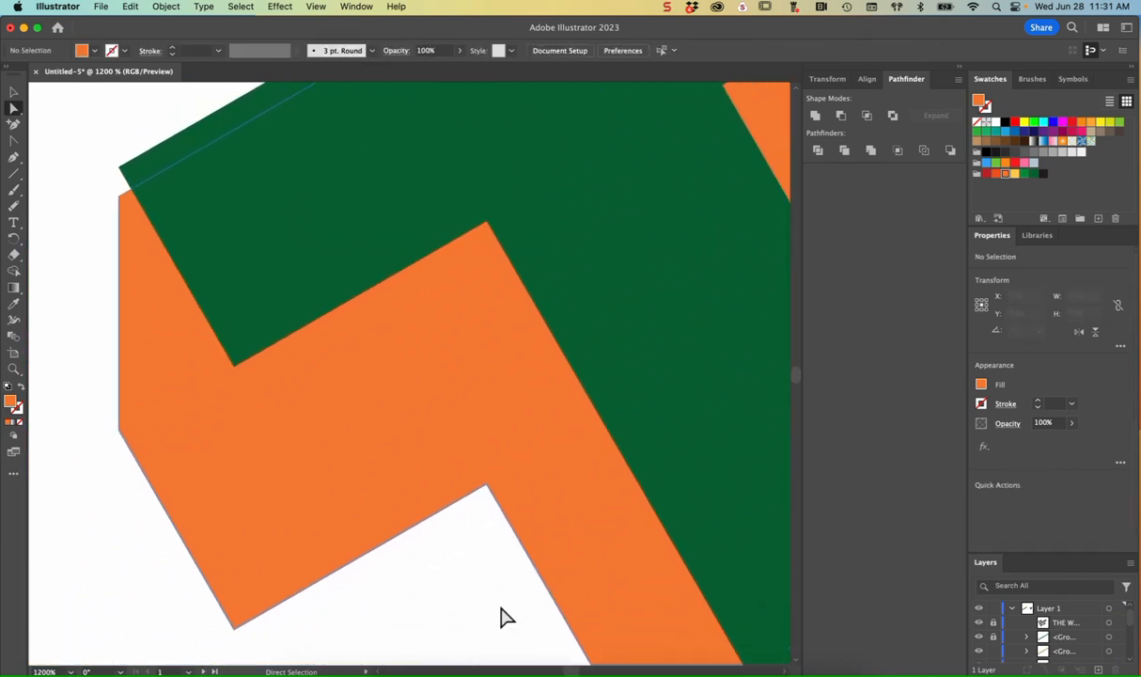
click(994, 636)
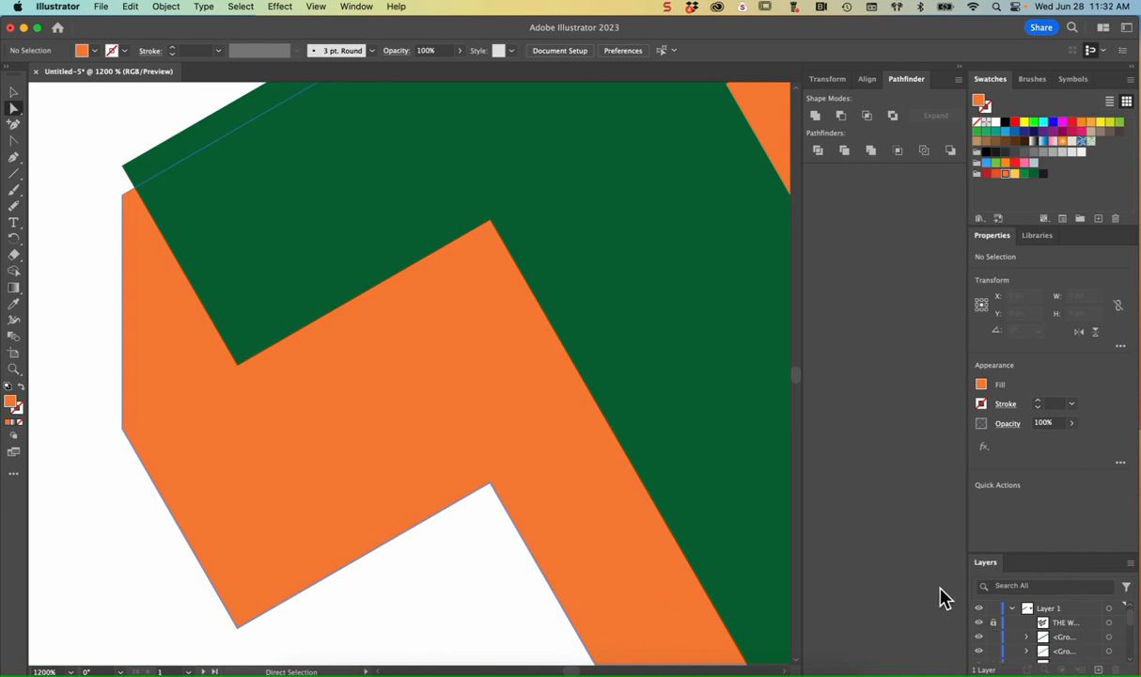
click(1109, 637)
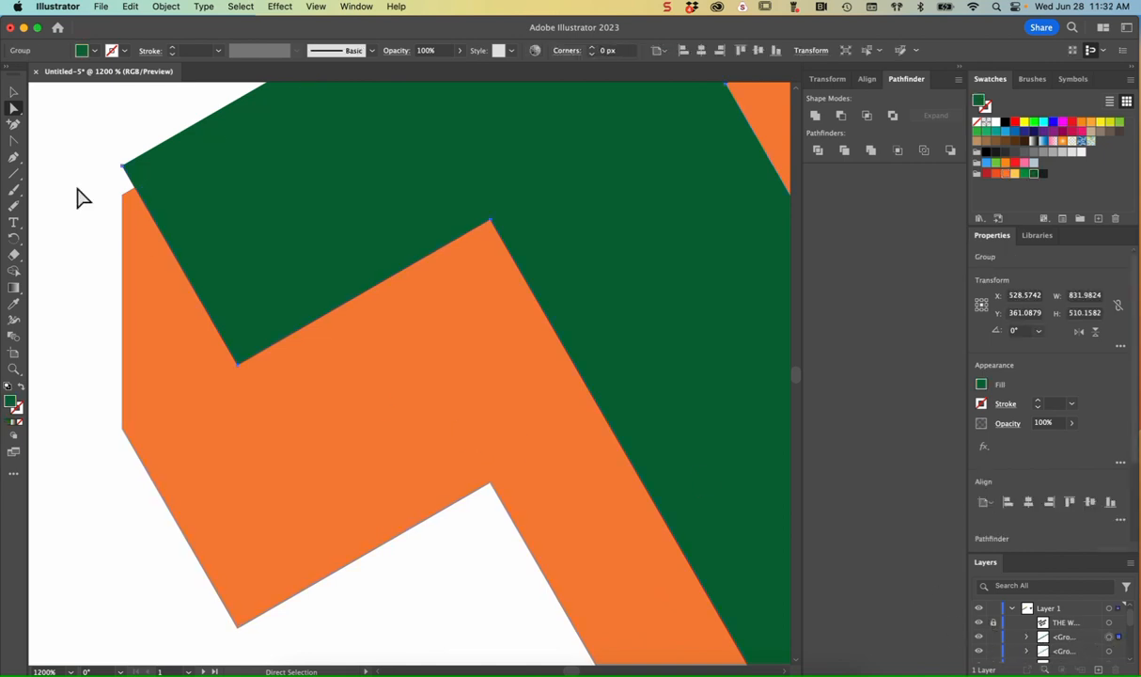
click(14, 93)
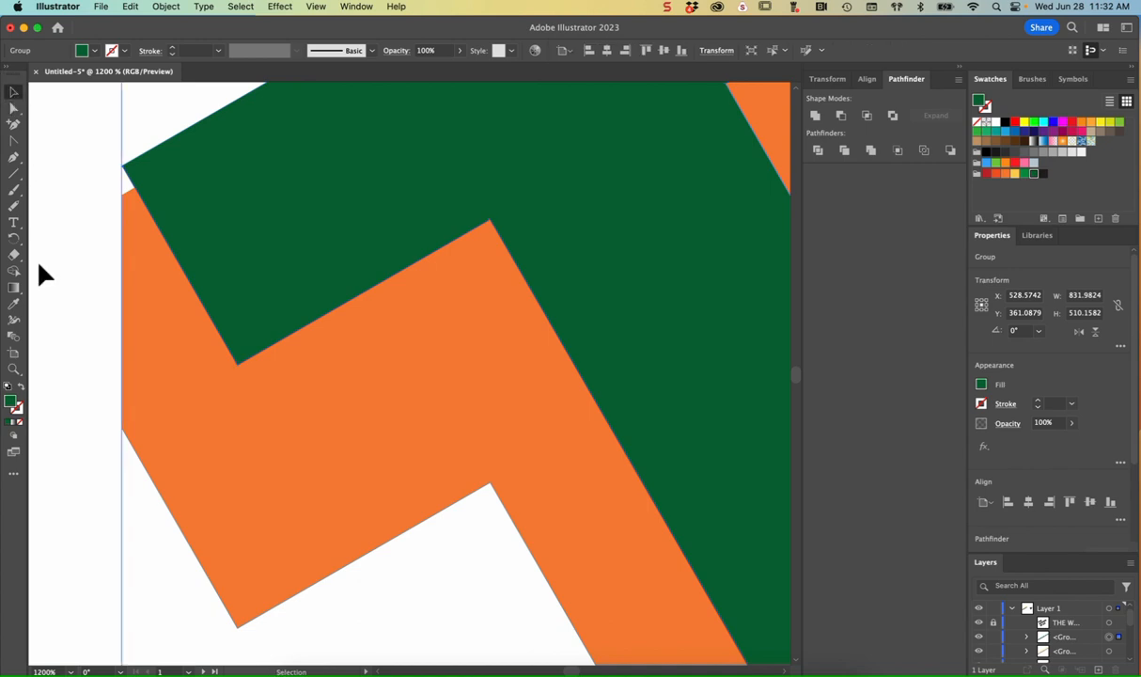
key(Down)
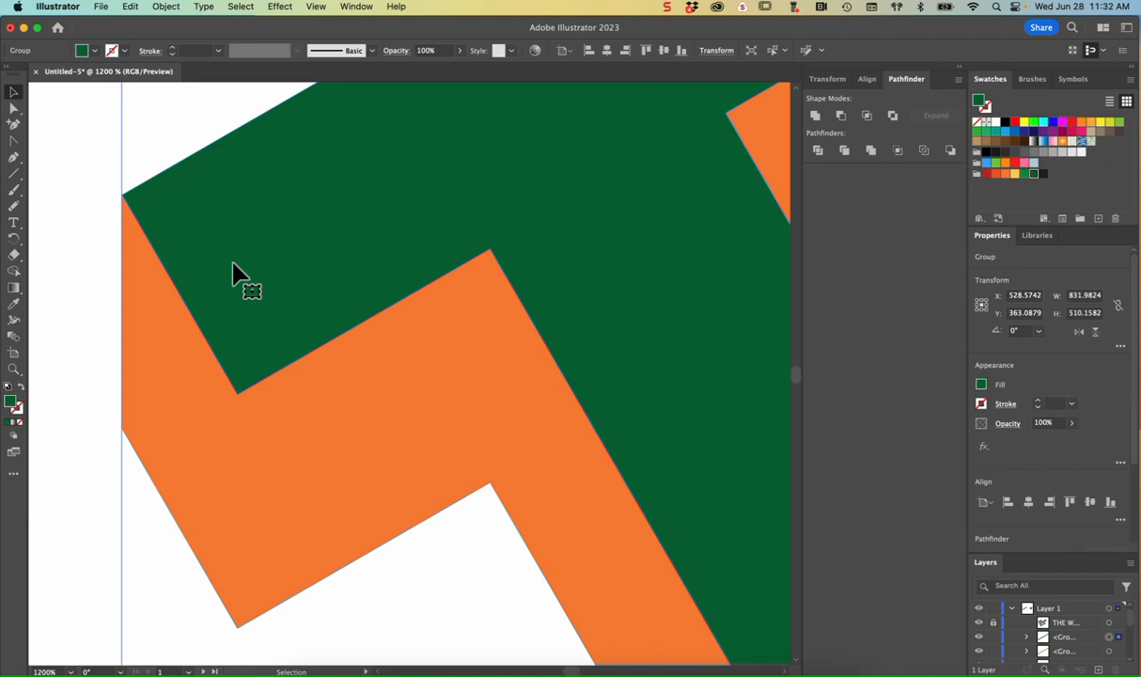
key(super+minus)
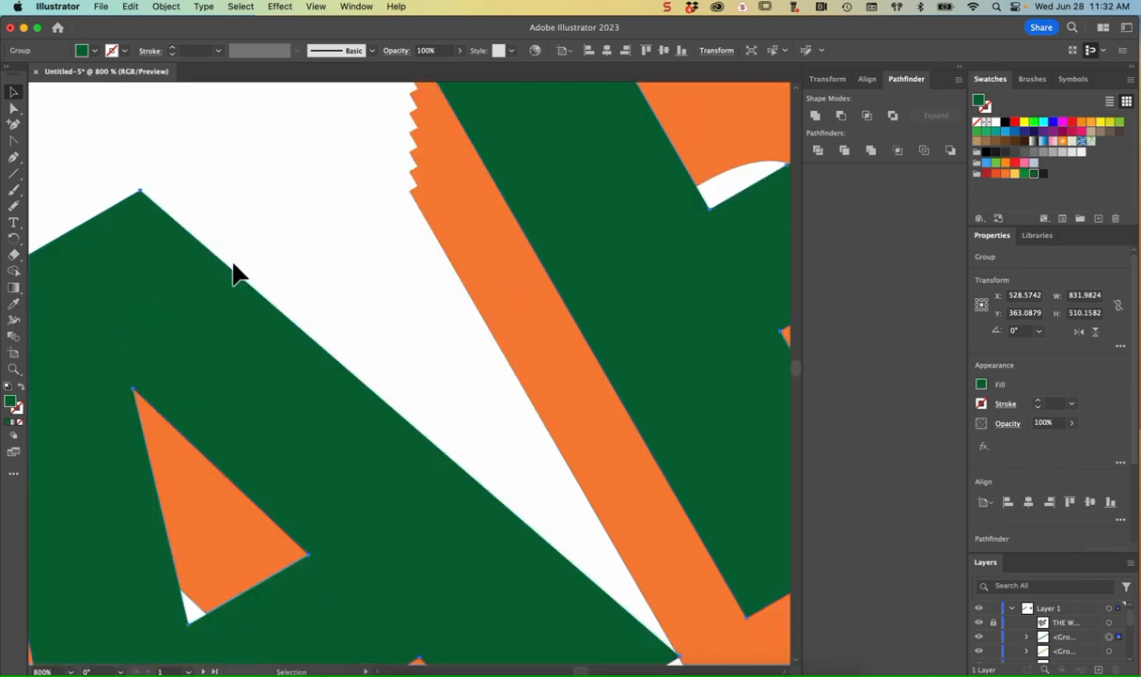
scroll(235, 273, down, 10)
scroll(235, 273, left, 10)
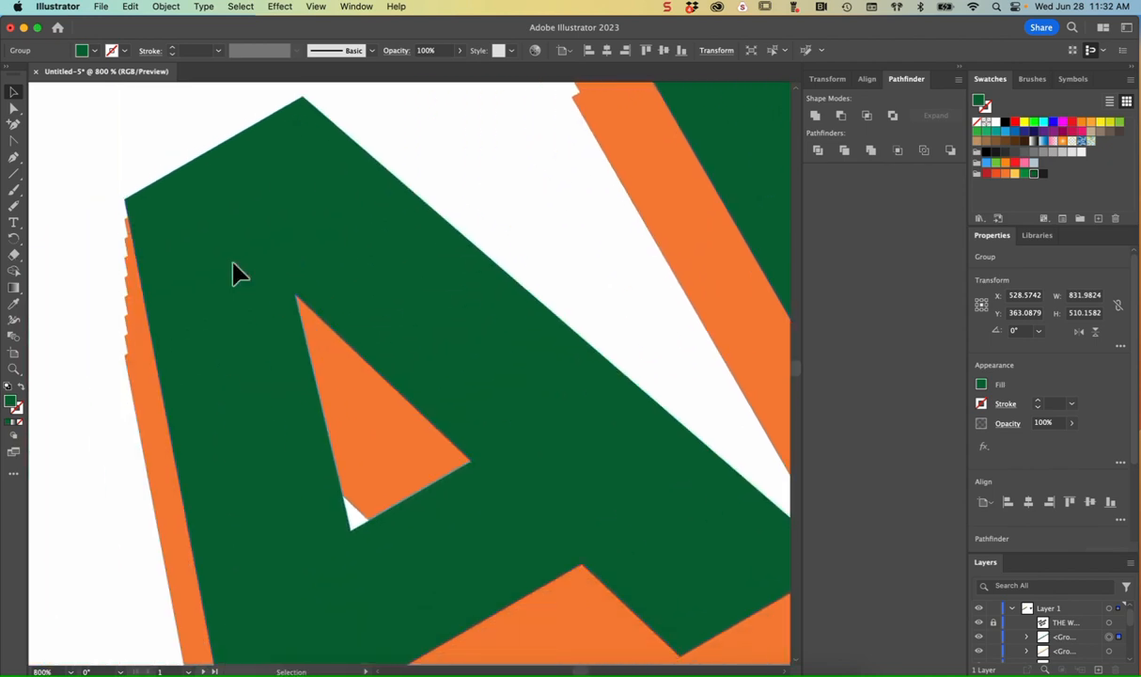
scroll(235, 273, down, 3)
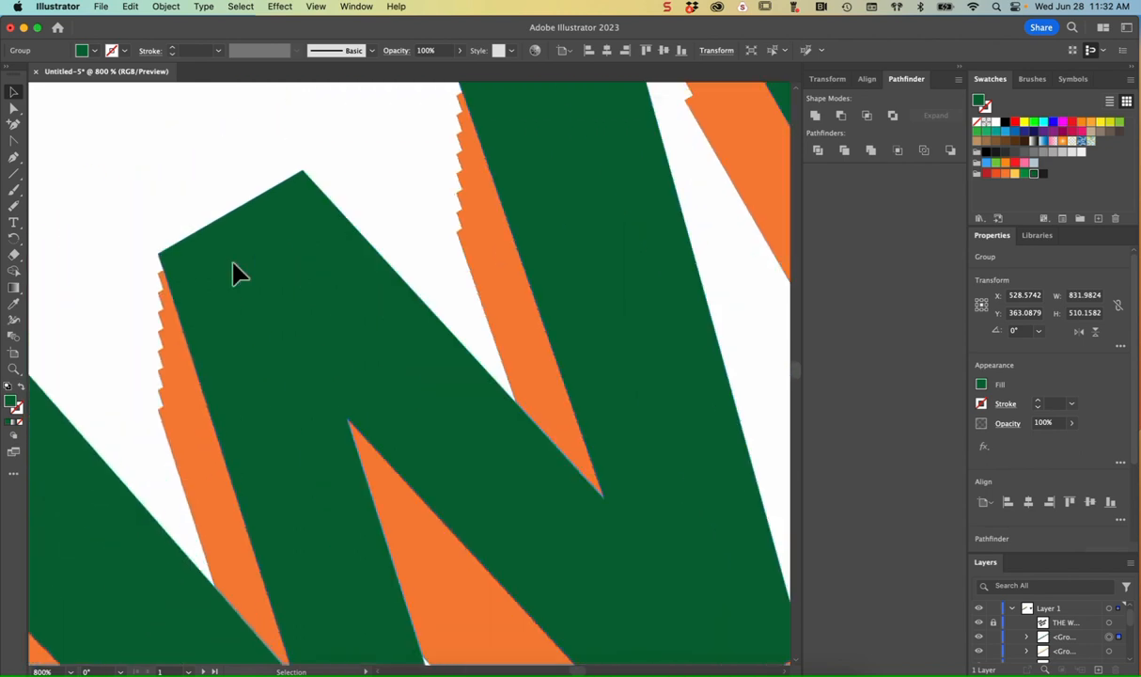
key(super+0)
click(320, 474)
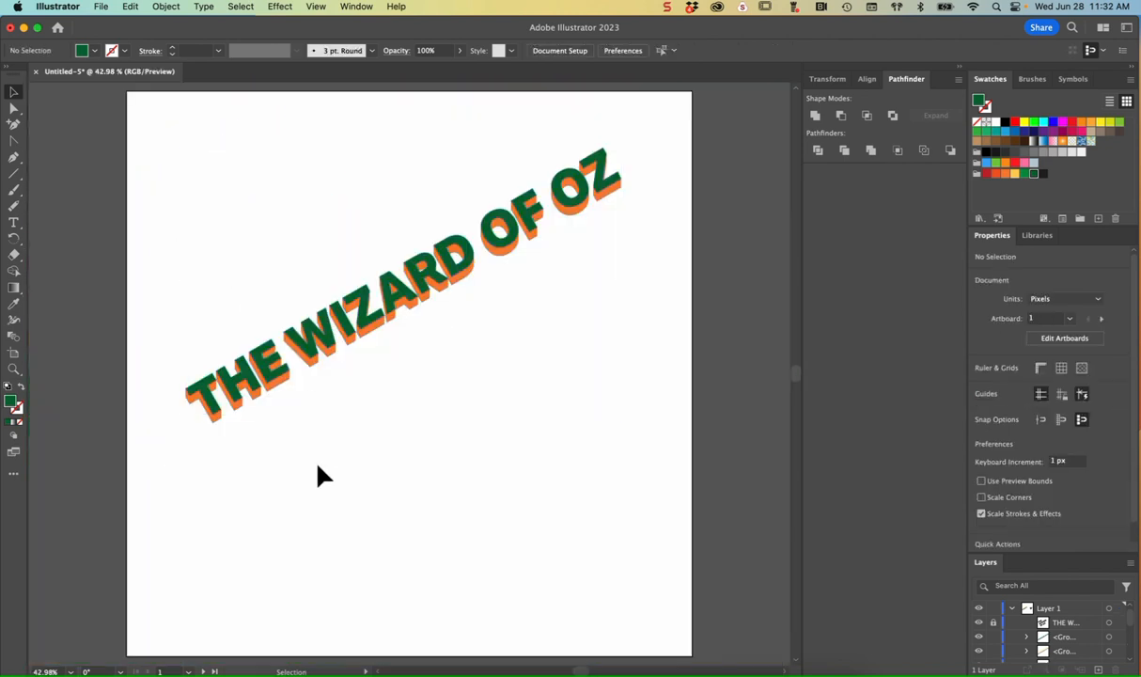
Step: Draw a closed four-point green Pen shape over the orange side face at the left end of the T's crossbar, and deselect
key(super+plus)
key(super+plus)
key(super+plus)
key(super+plus)
key(super+plus)
key(super+plus)
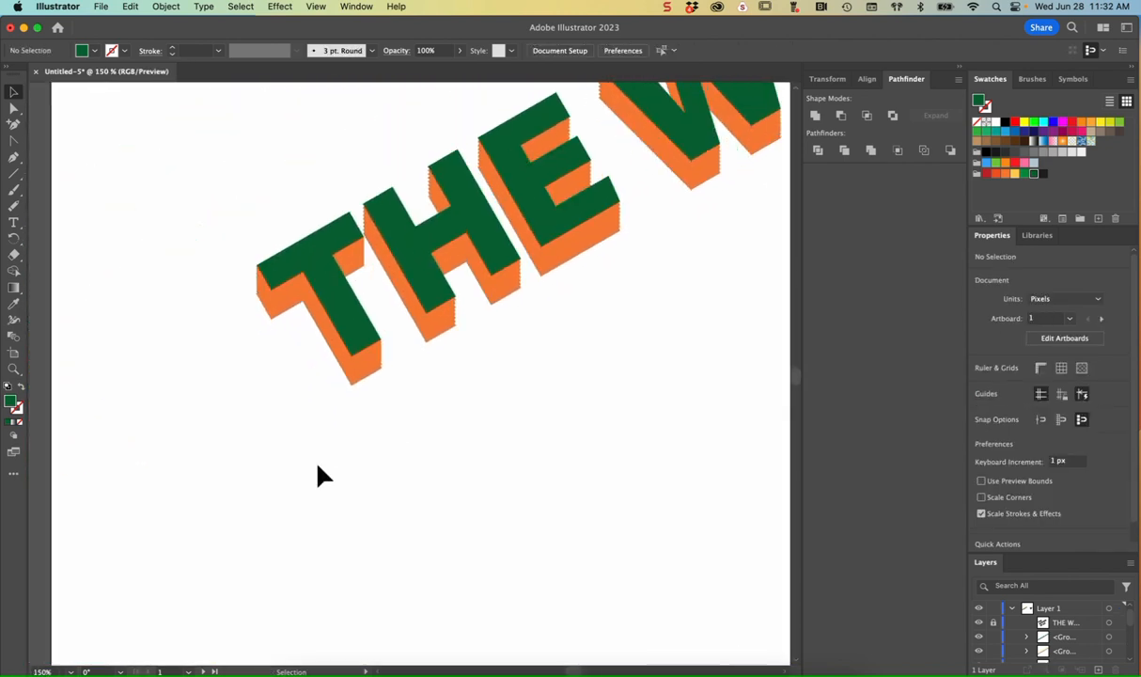
scroll(320, 475, up, 3)
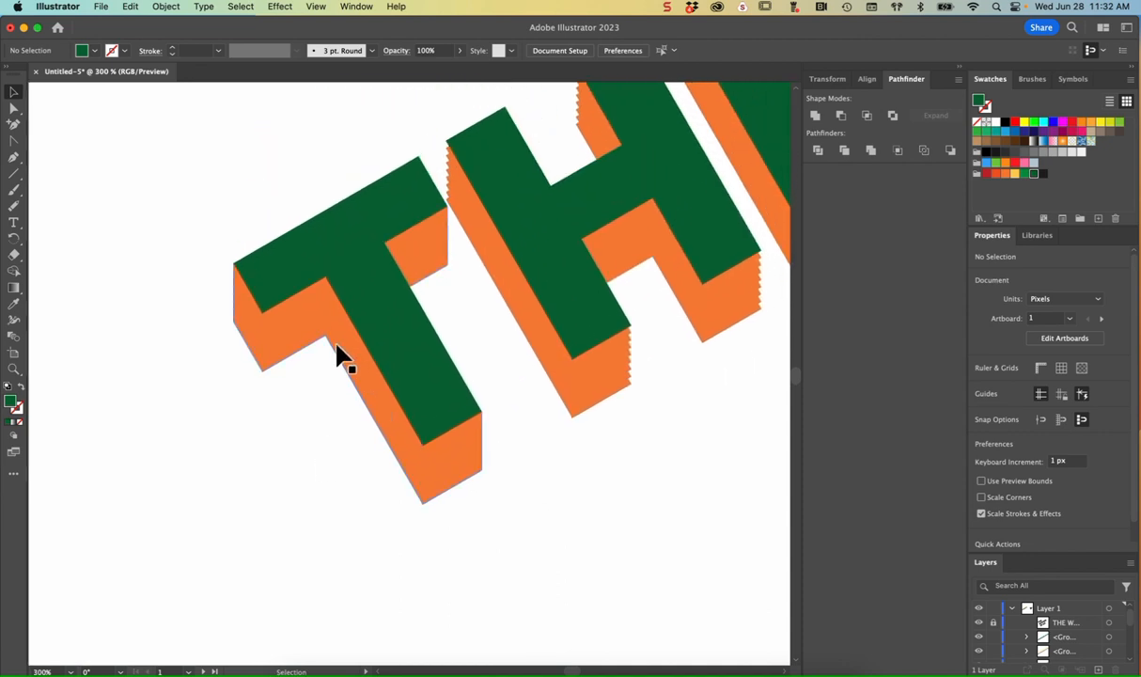
key(super+plus)
key(super+plus)
scroll(343, 365, up, 3)
scroll(343, 365, left, 3)
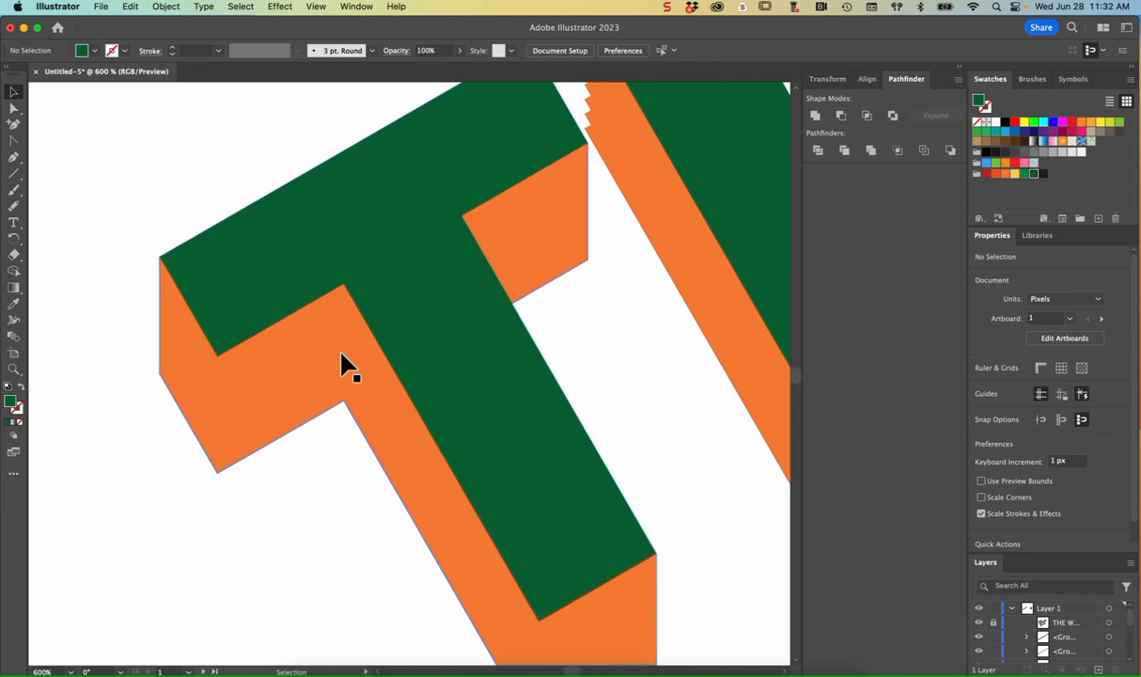
key(super+plus)
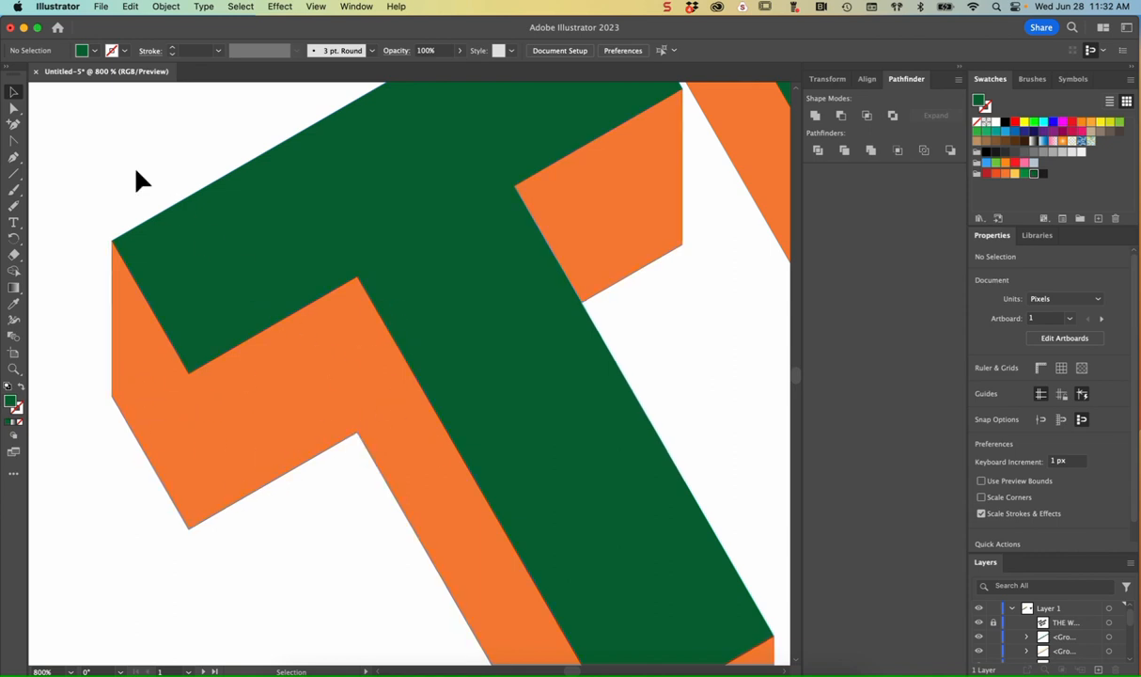
click(13, 123)
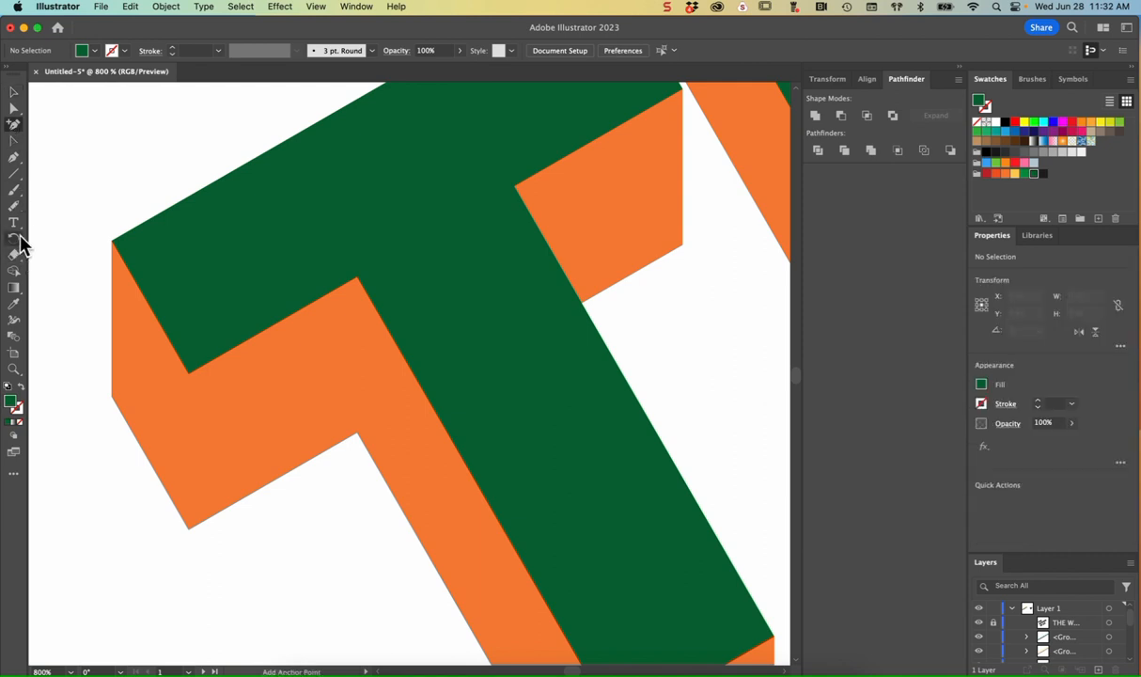
click(12, 160)
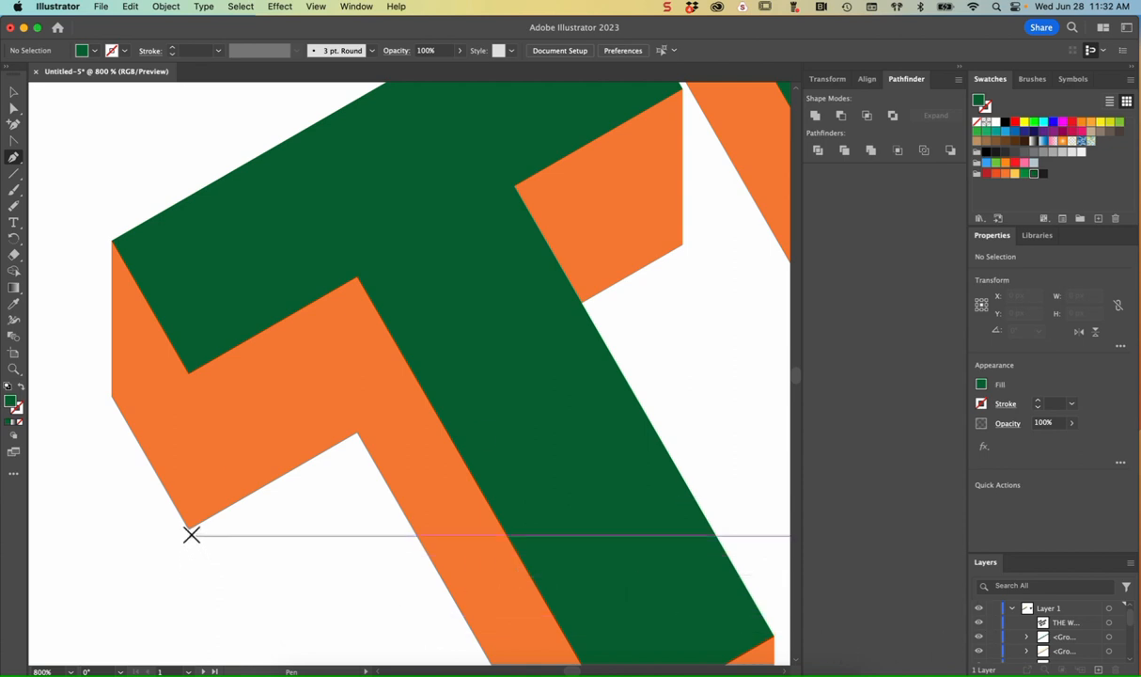
key(super+equal)
scroll(189, 531, left, 5)
scroll(189, 530, down, 2)
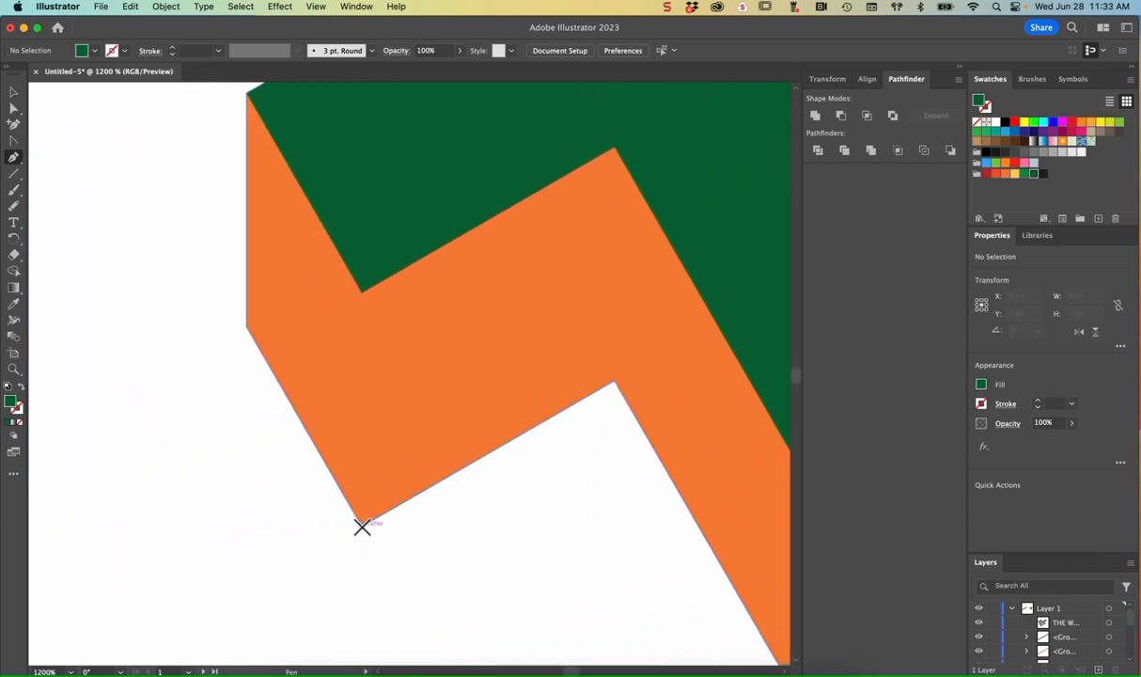
click(362, 526)
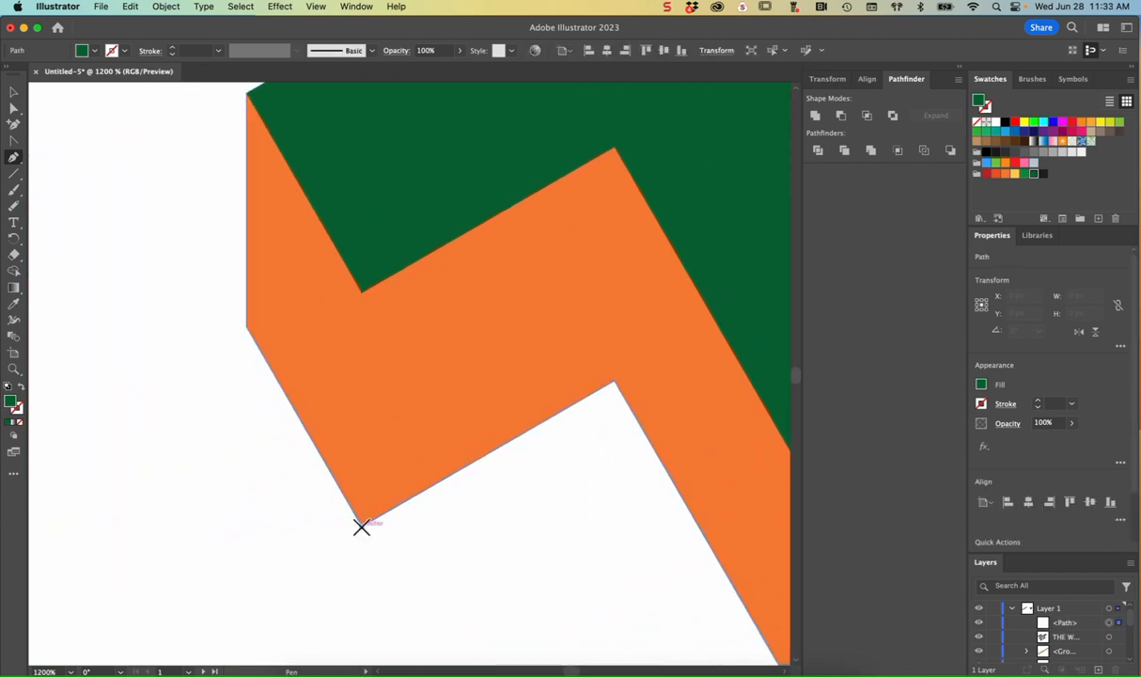
click(363, 292)
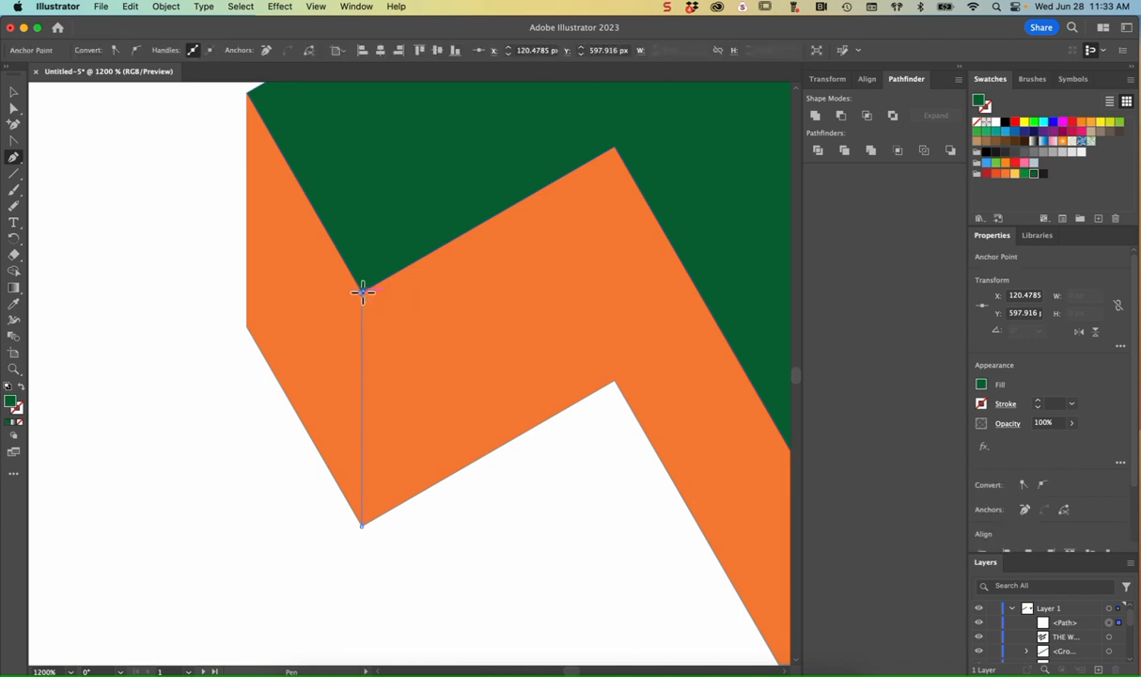
click(246, 91)
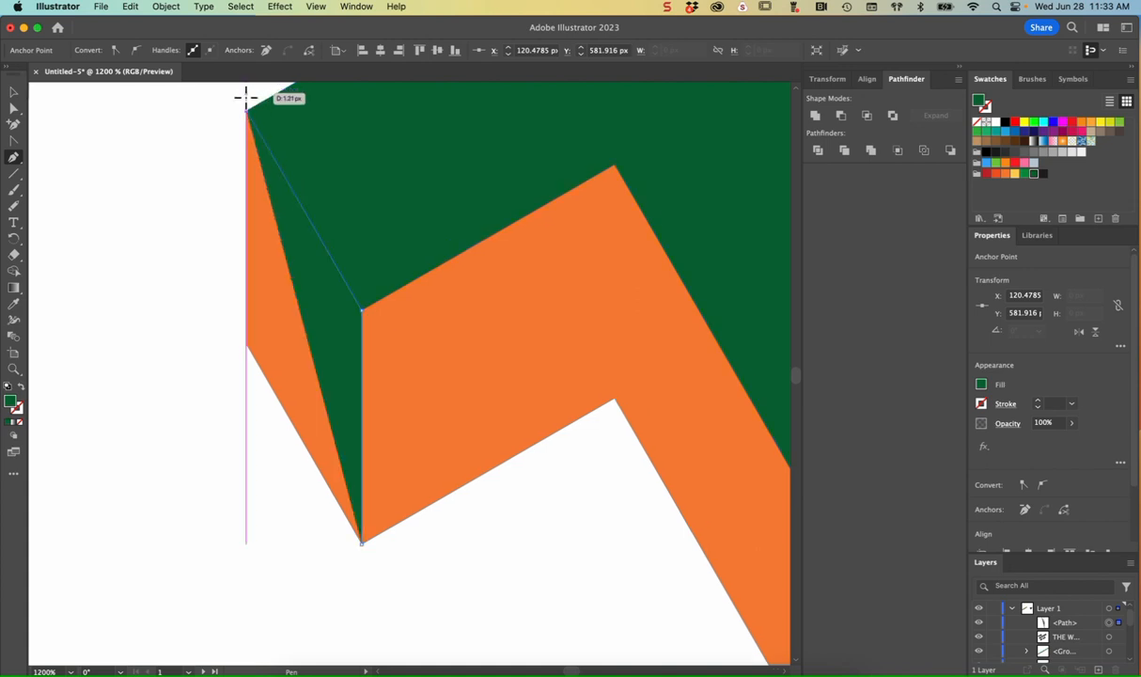
click(246, 346)
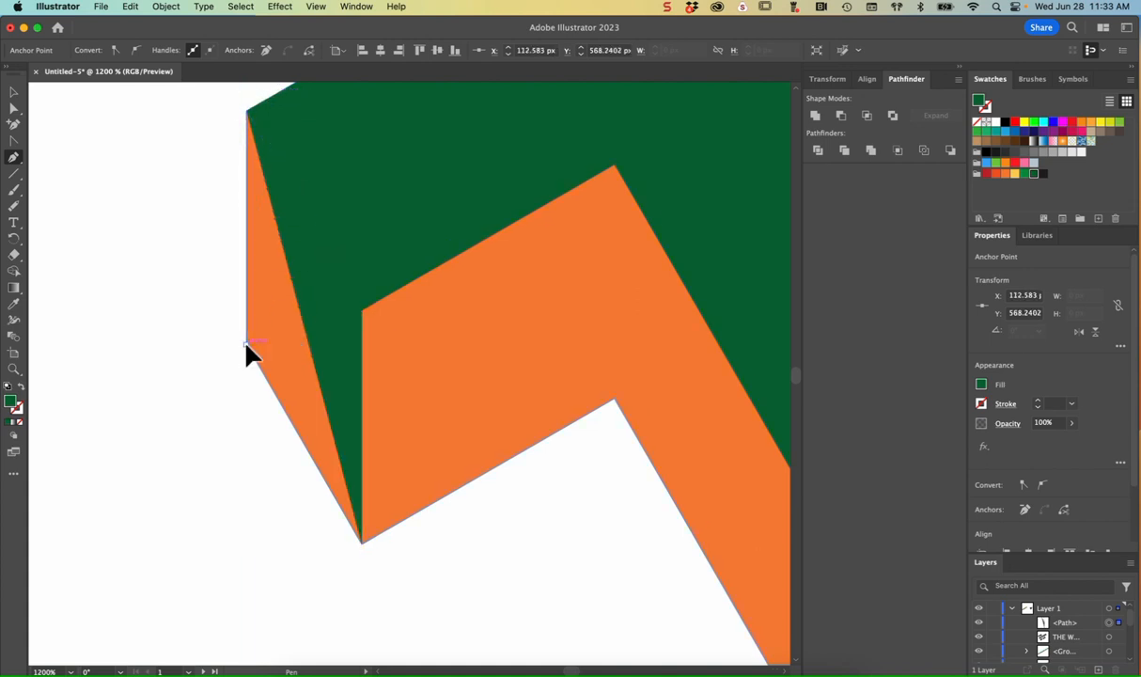
click(246, 346)
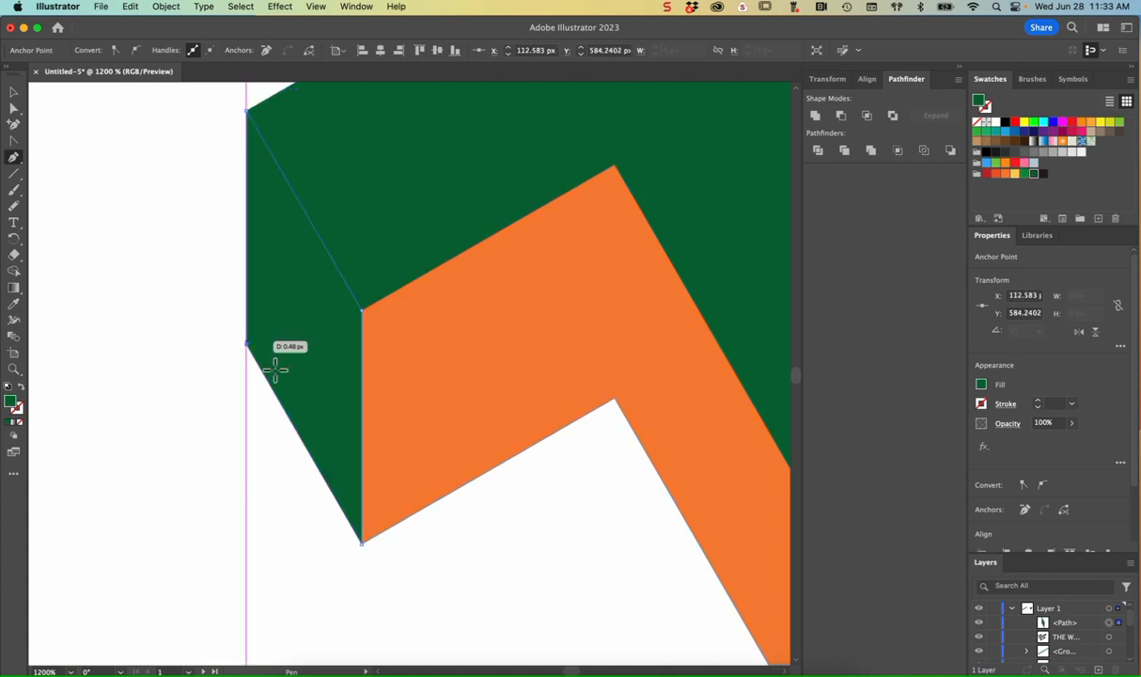
click(362, 542)
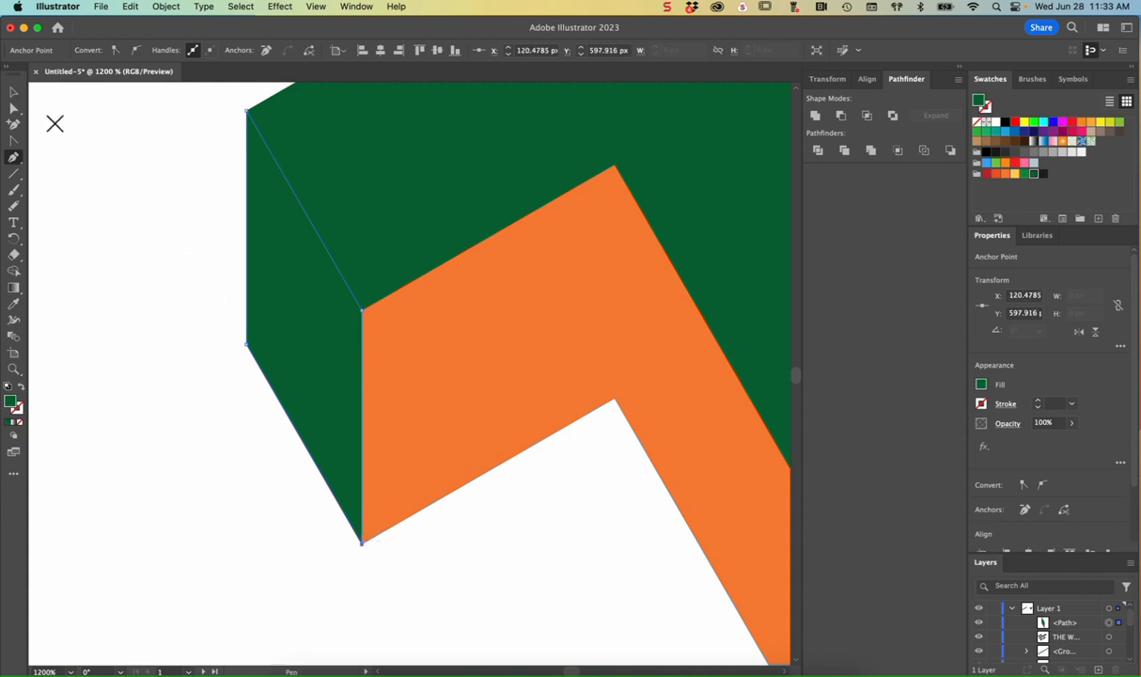
click(14, 92)
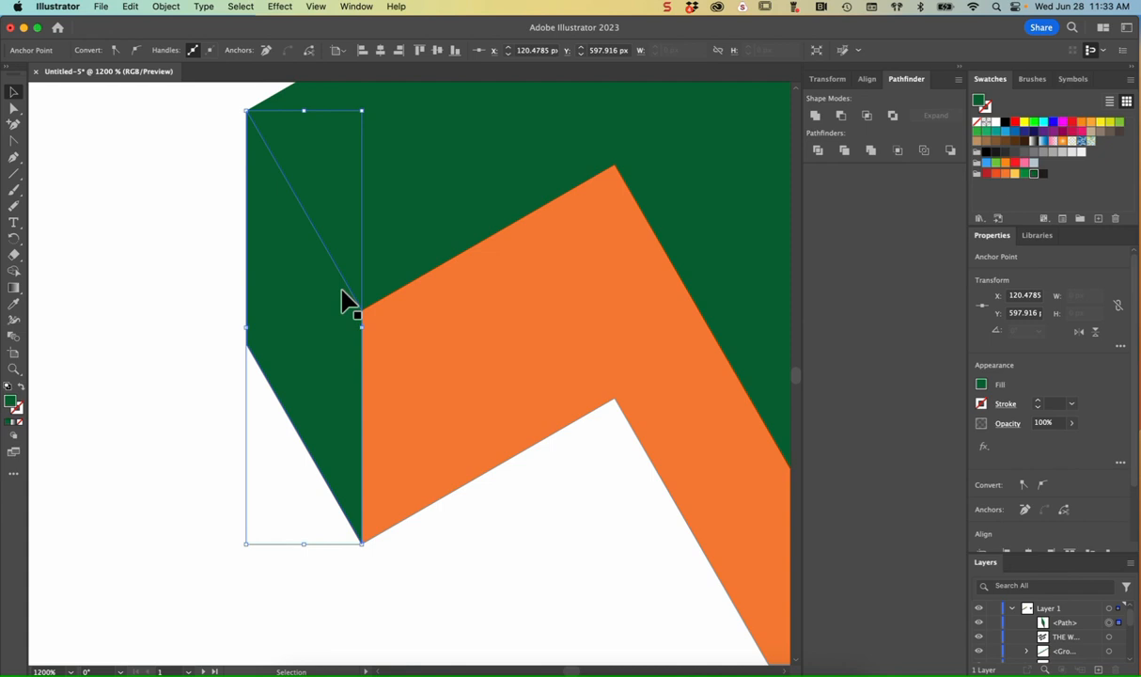
scroll(611, 356, right, 2)
scroll(611, 356, down, 1)
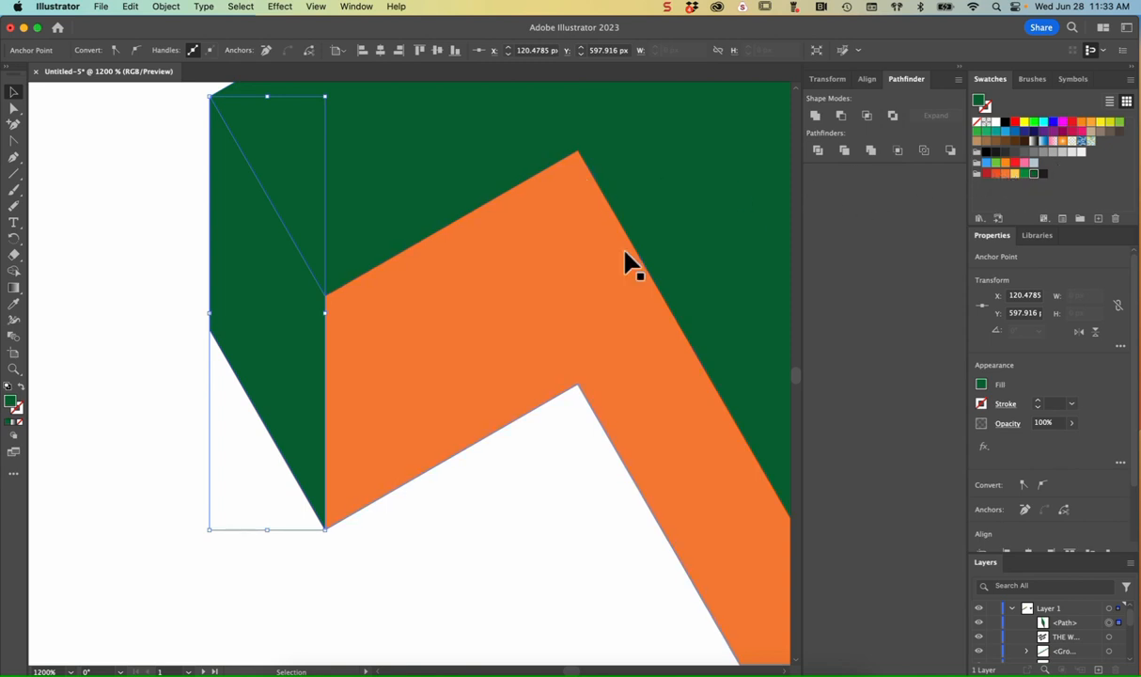
click(144, 385)
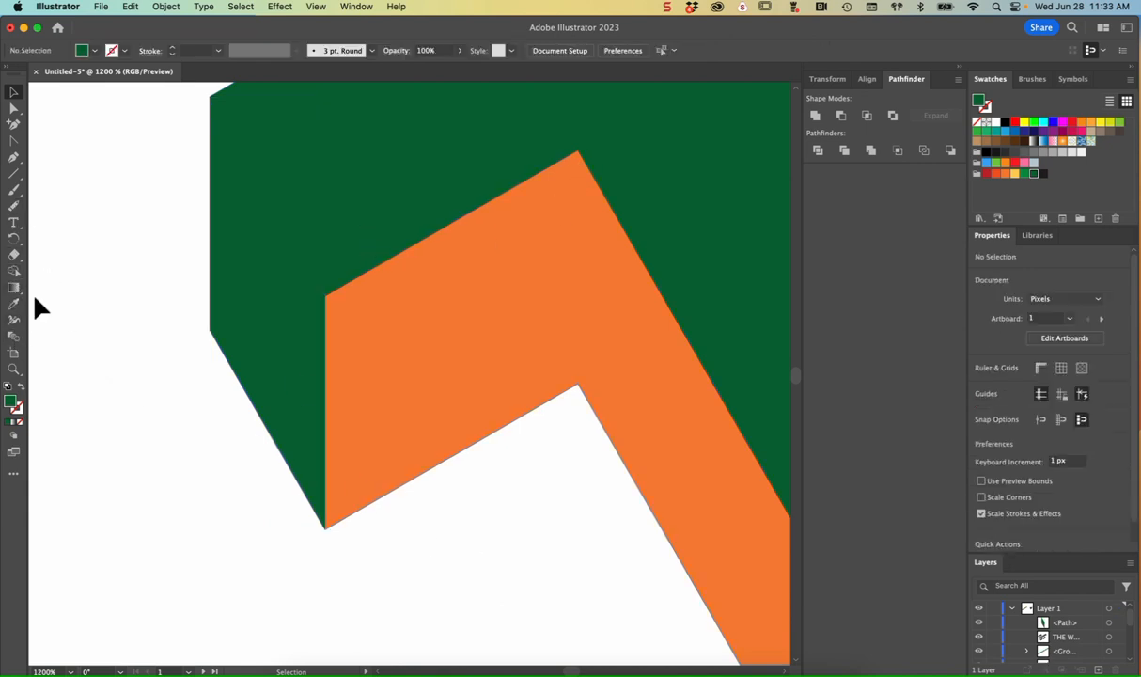
Step: Draw a closed four-point green Pen shape over the orange face beneath the left arm of the T's crossbar
key(p)
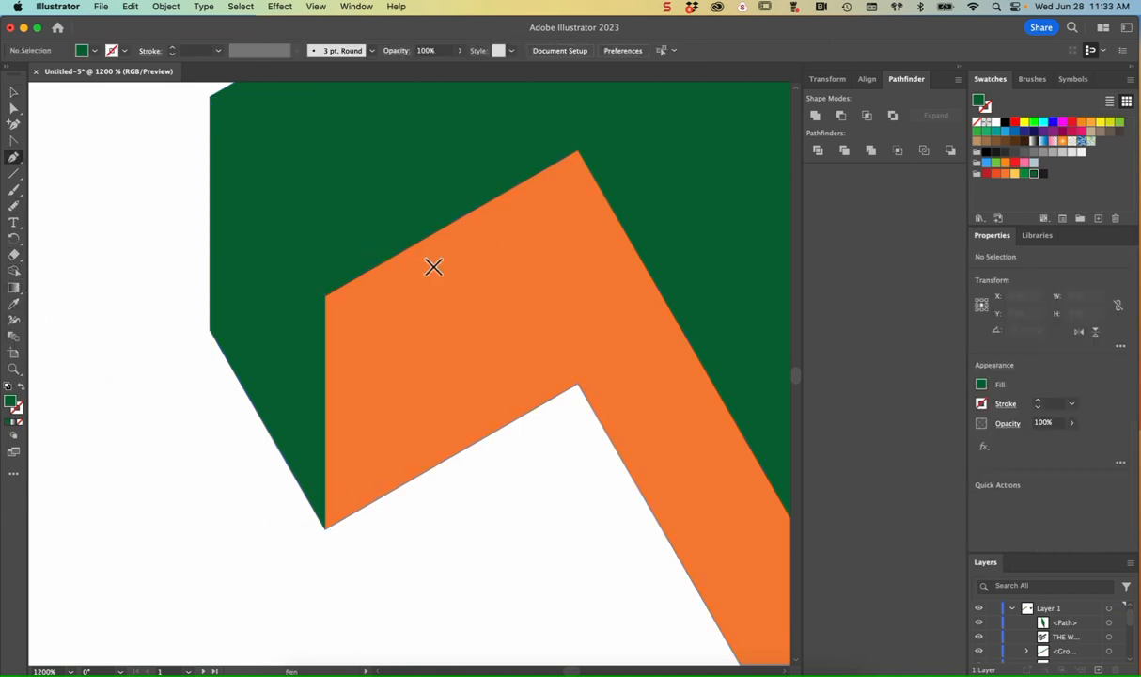
click(577, 151)
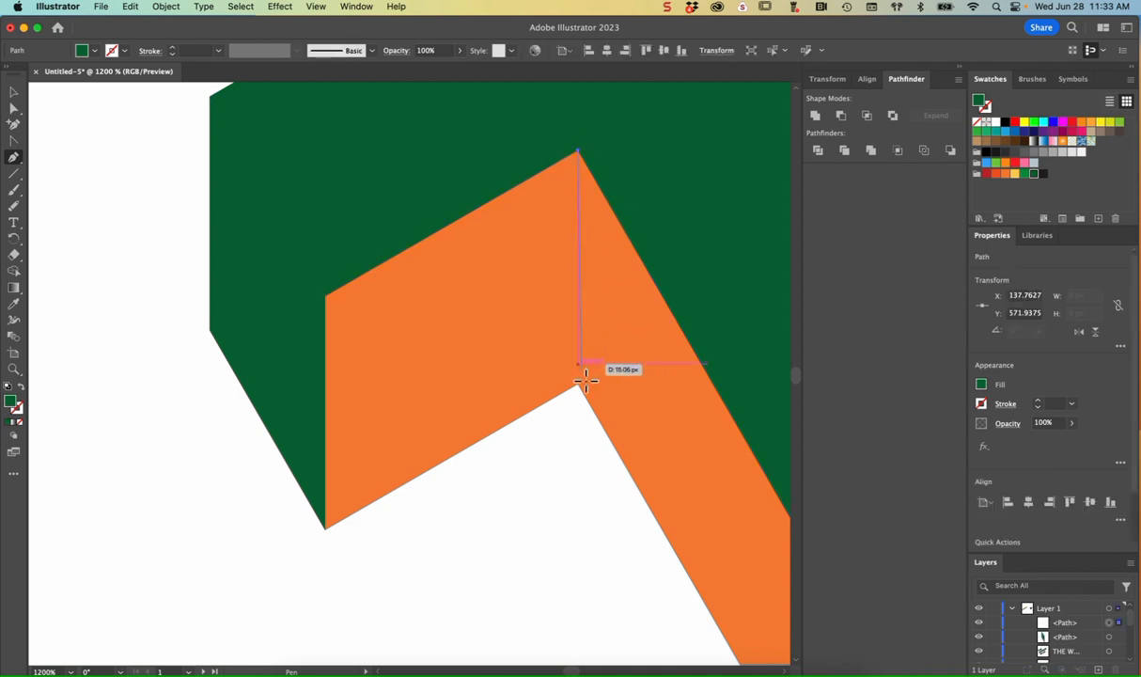
click(577, 384)
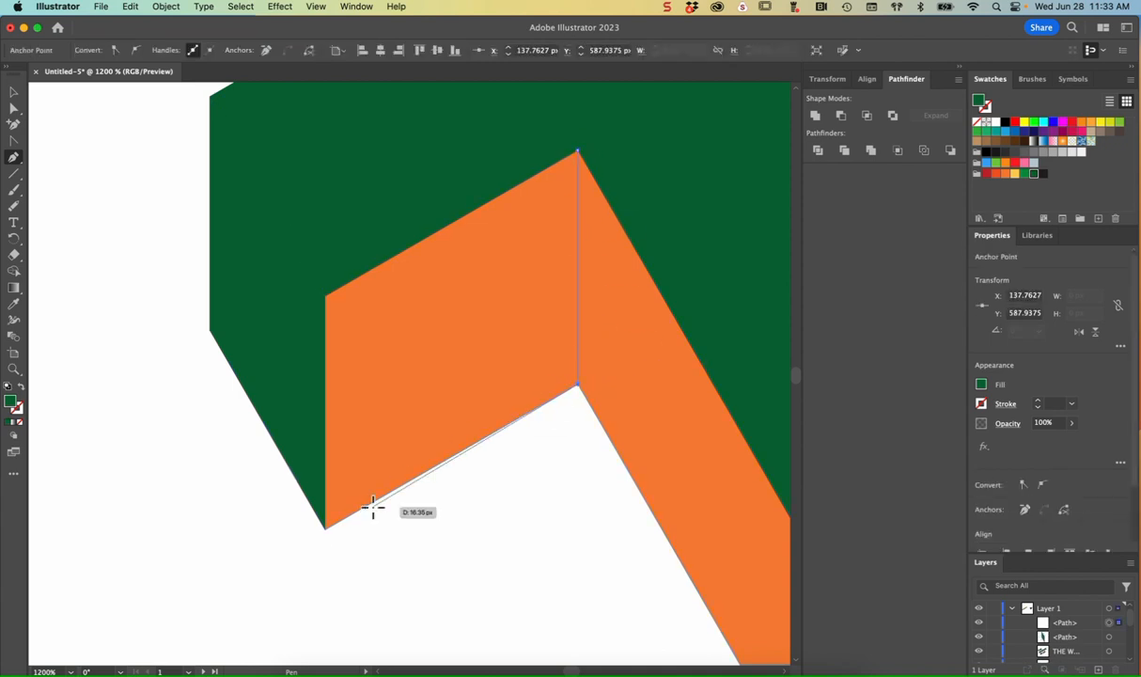
click(325, 529)
click(324, 297)
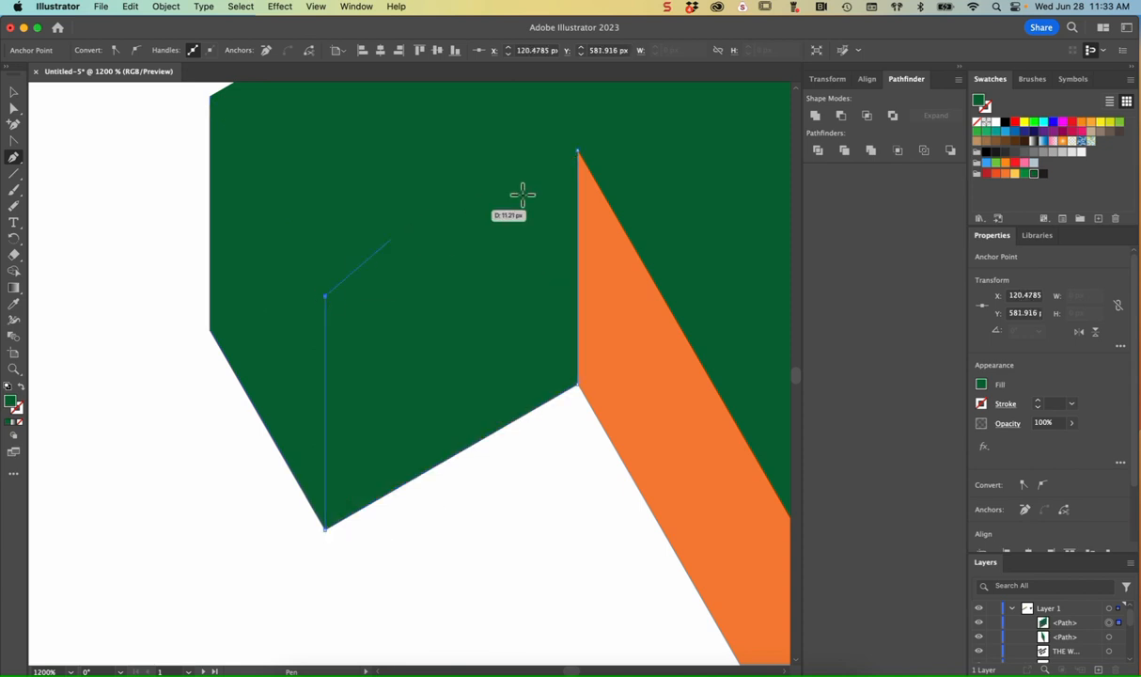
click(578, 150)
Step: Draw a closed four-point green Pen shape over the long orange face along the left side of the T's stem
scroll(508, 361, down, 8)
scroll(507, 361, right, 5)
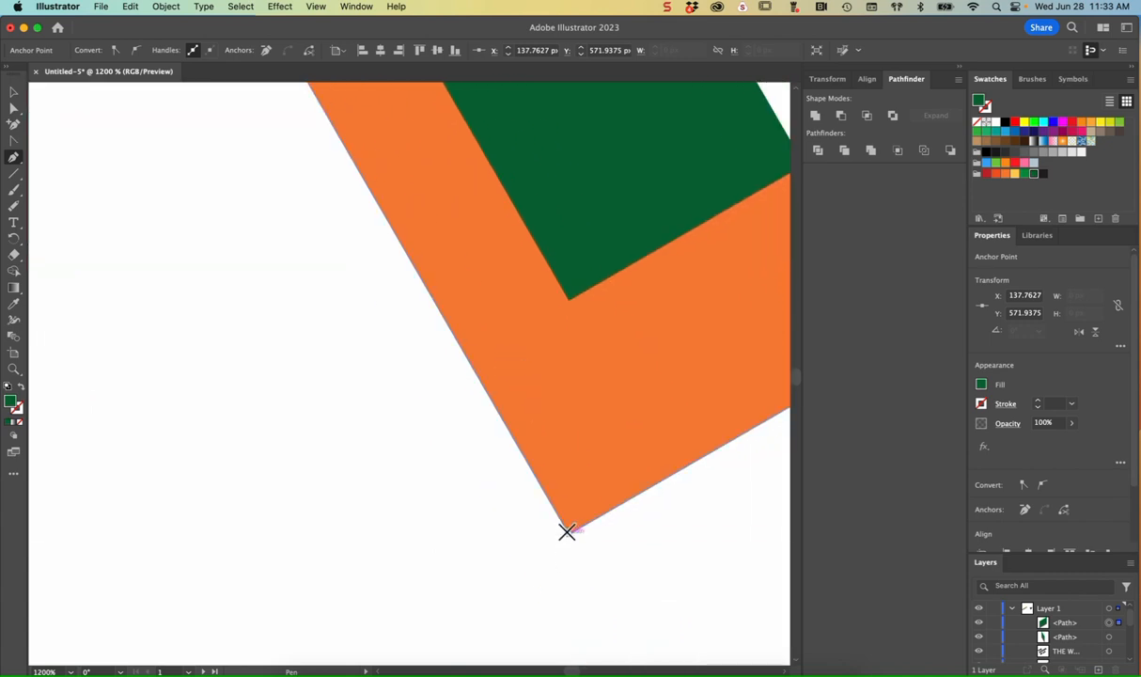
click(569, 533)
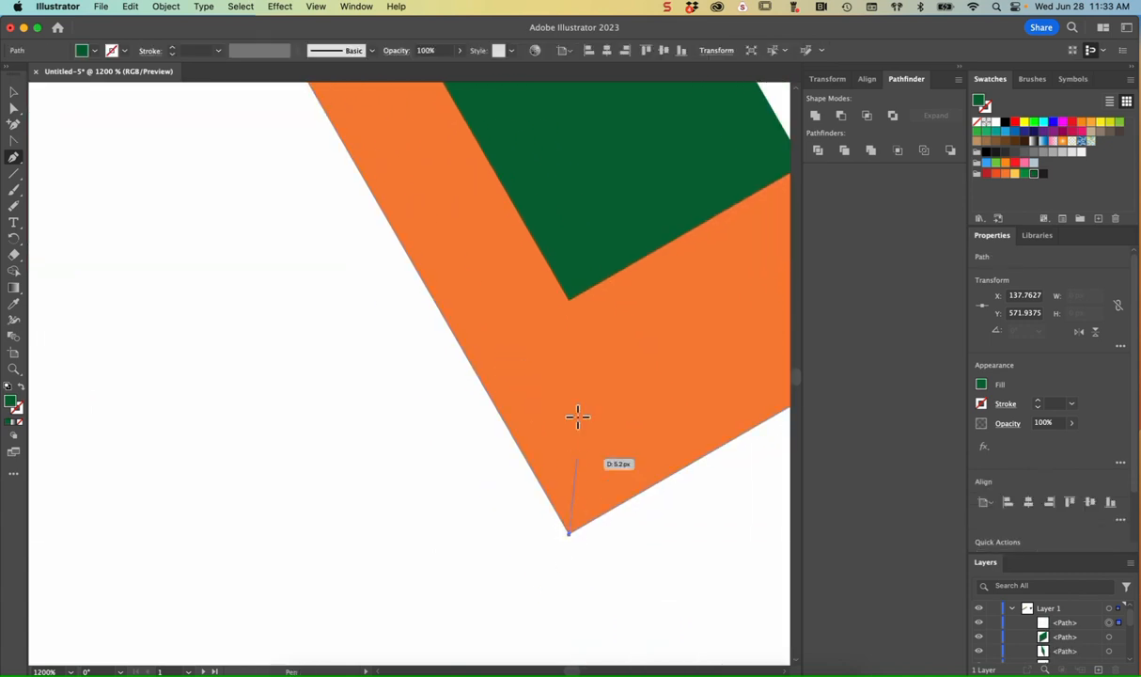
click(569, 301)
scroll(522, 242, up, 5)
scroll(522, 241, left, 3)
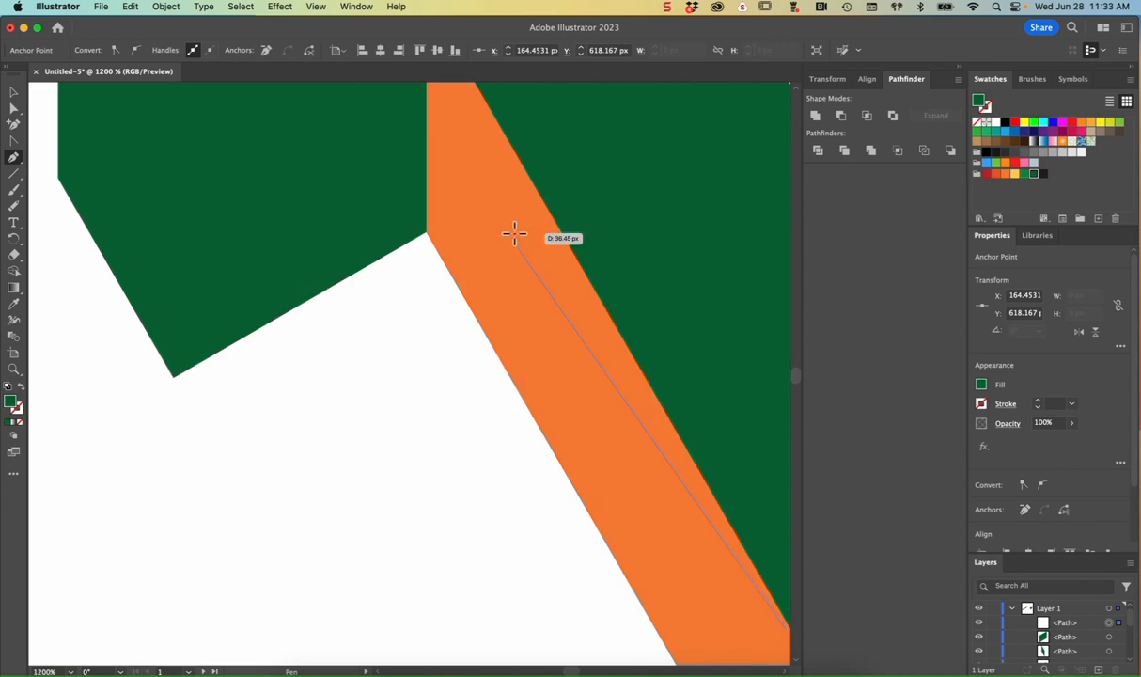
scroll(507, 146, up, 1)
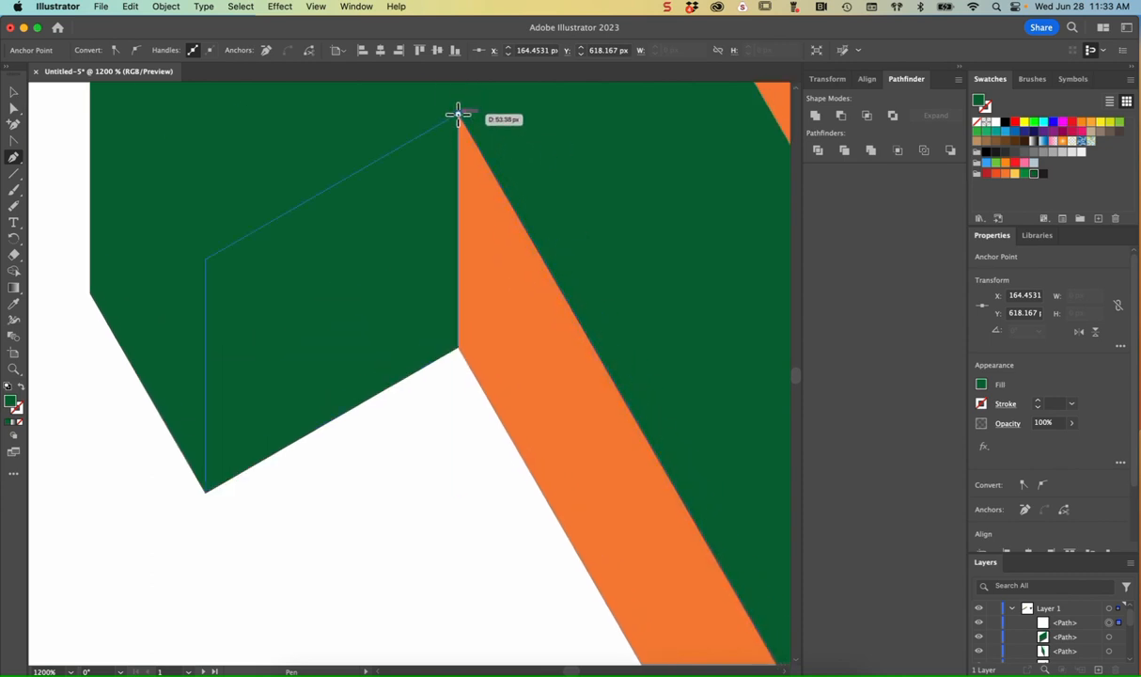
click(458, 114)
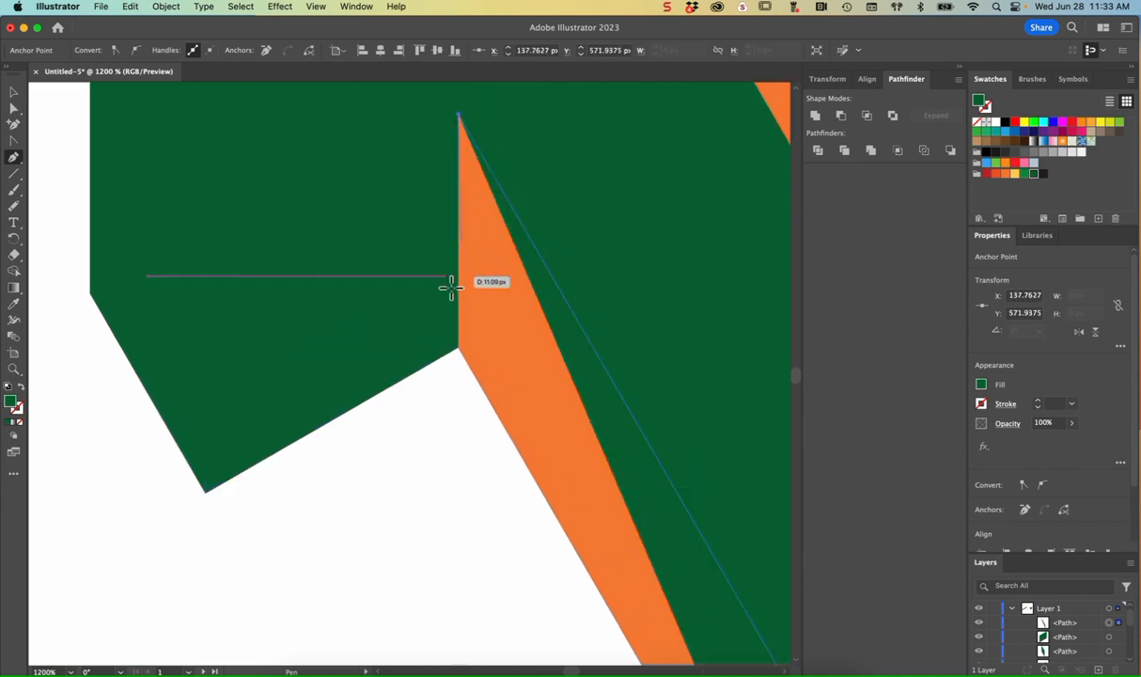
click(458, 348)
scroll(457, 348, down, 8)
scroll(458, 348, right, 4)
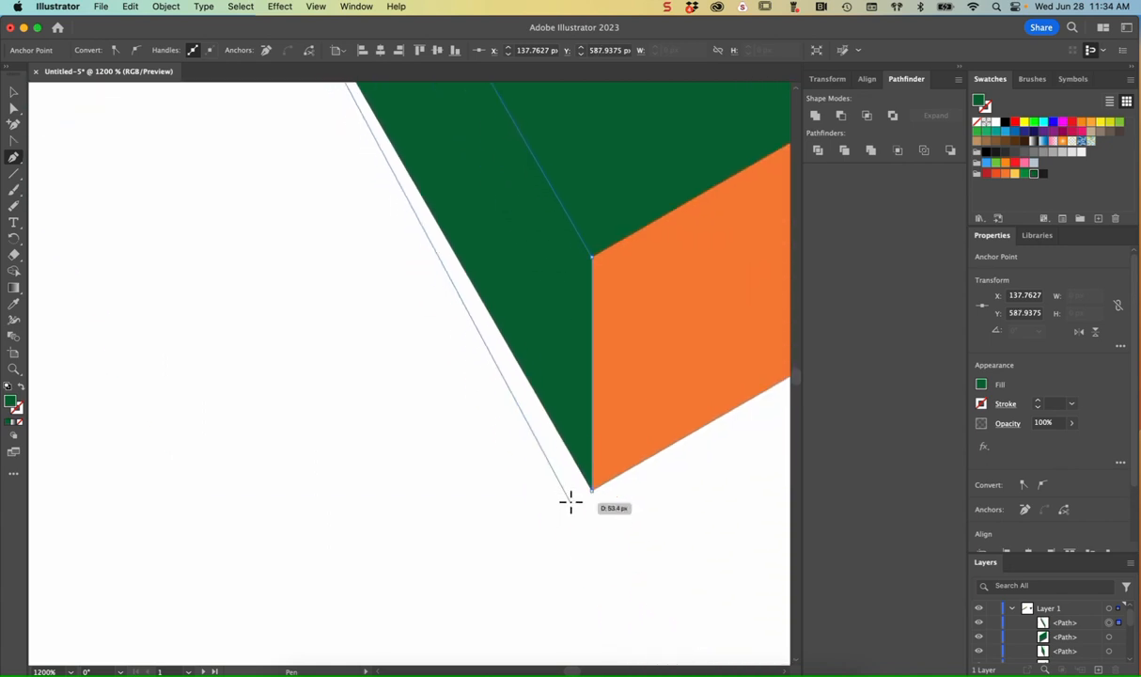
click(593, 485)
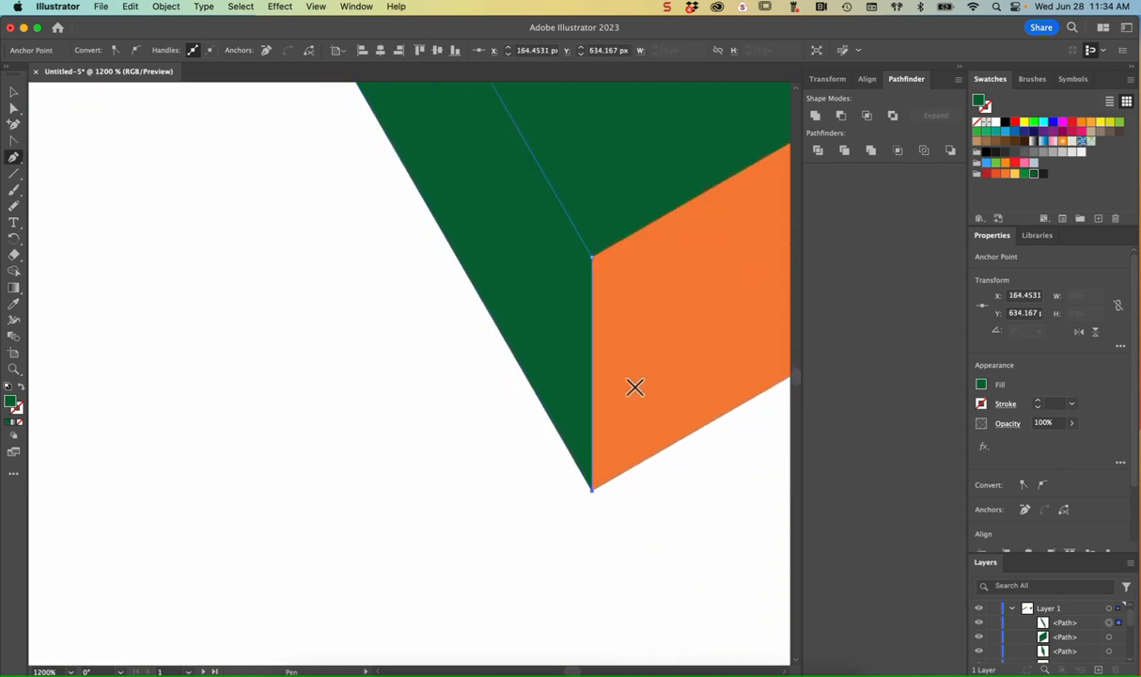
Step: Draw a closed four-point green Pen shape with about 16 px vertical sides over the orange face at the foot of the T's stem
scroll(632, 392, right, 5)
scroll(632, 392, up, 2)
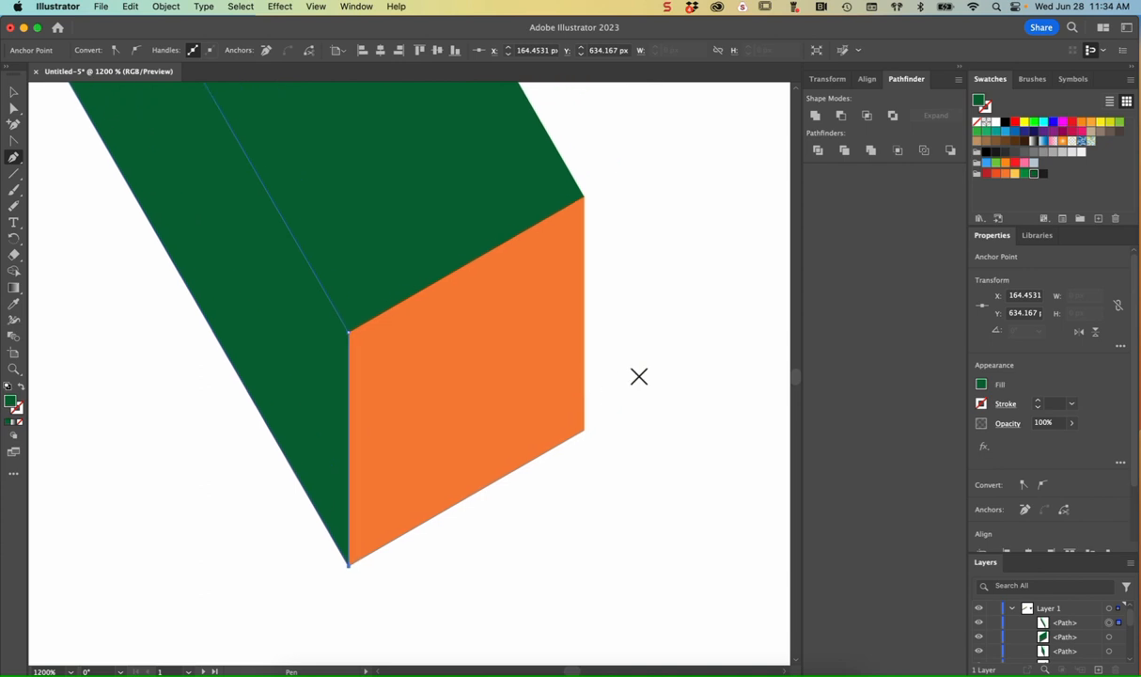
click(585, 200)
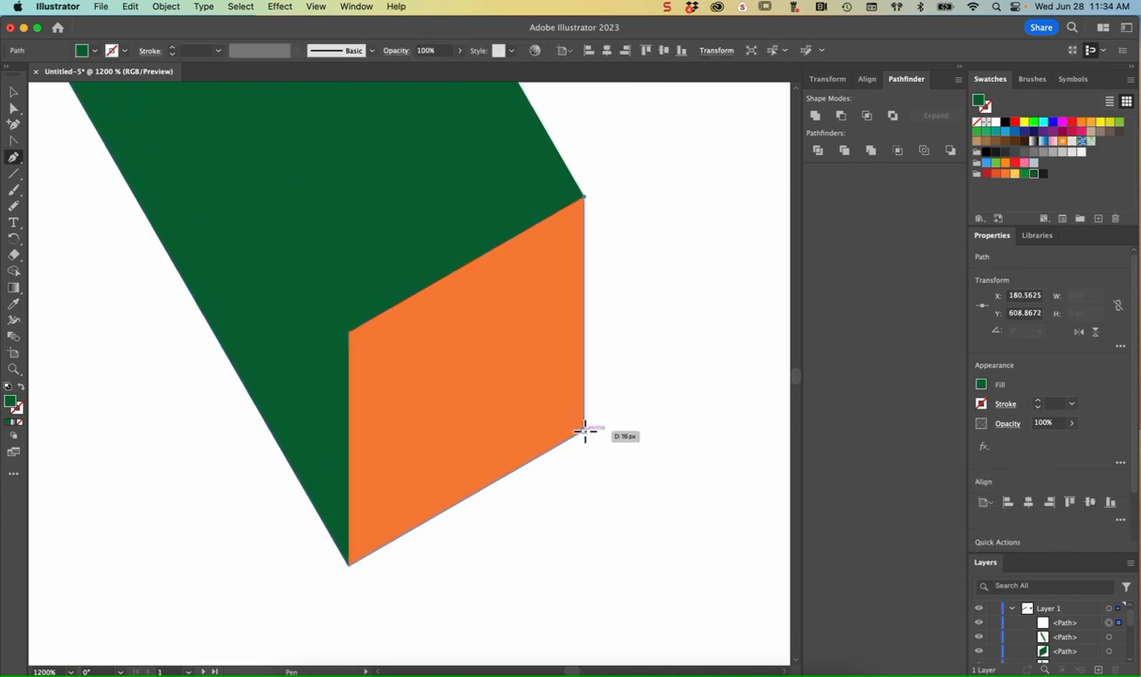
click(585, 431)
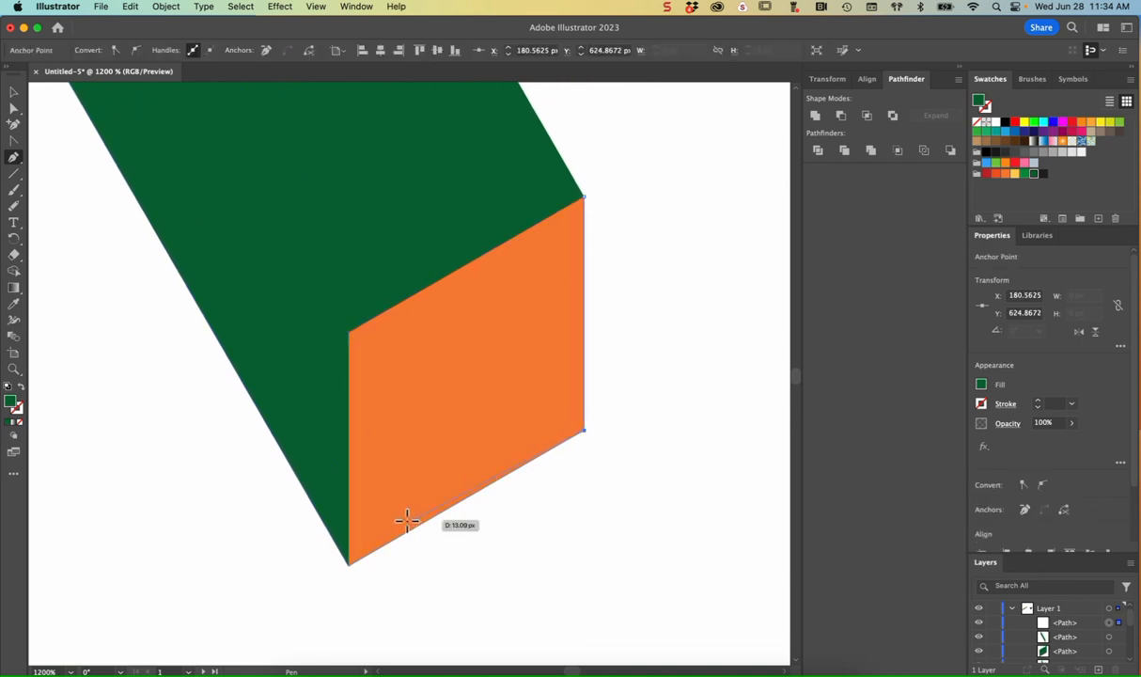
click(349, 564)
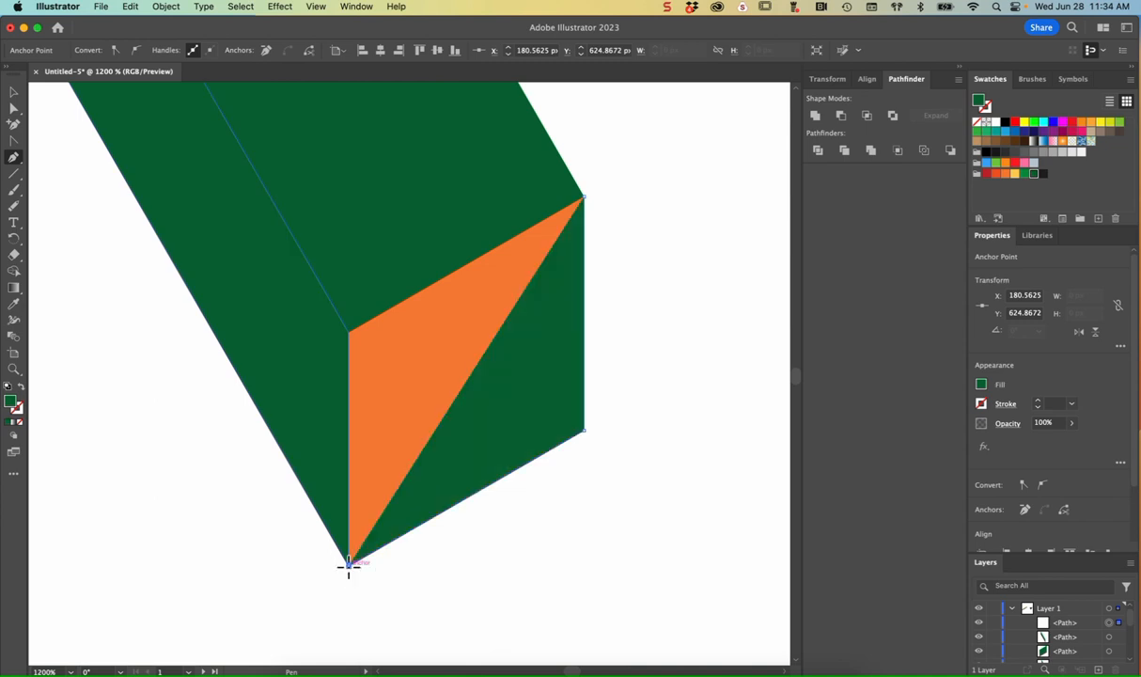
click(348, 332)
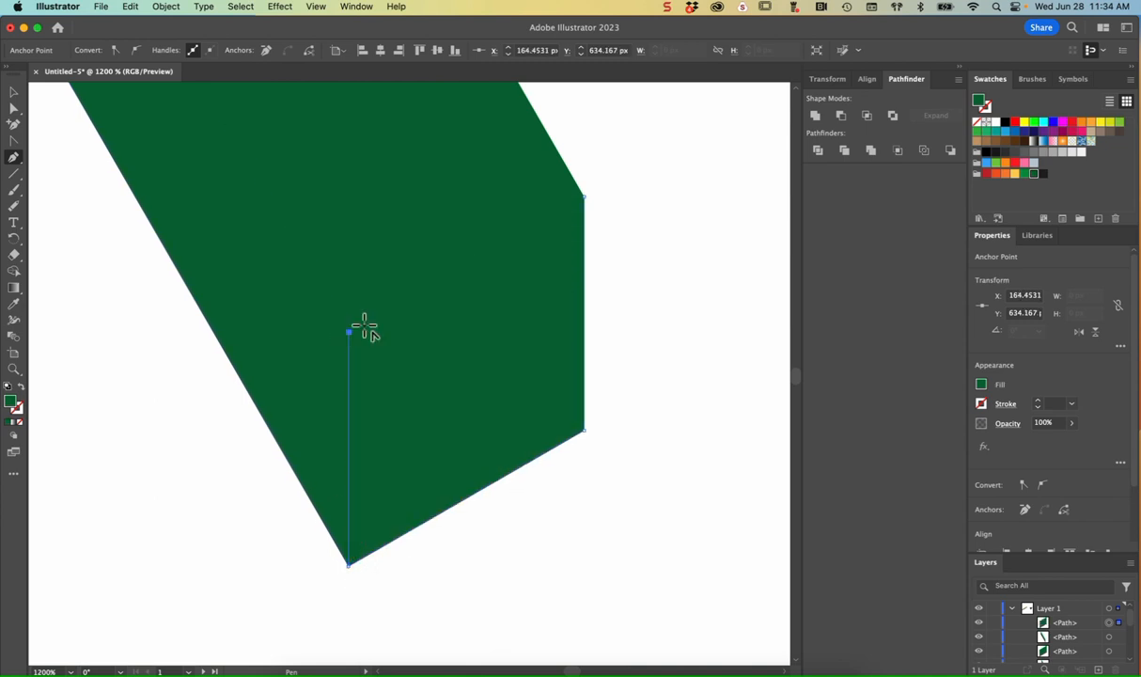
click(585, 197)
Step: Draw a closed four-point green Pen shape with a 16 px vertical side over the orange face beneath the right arm of the T's crossbar
scroll(585, 196, up, 10)
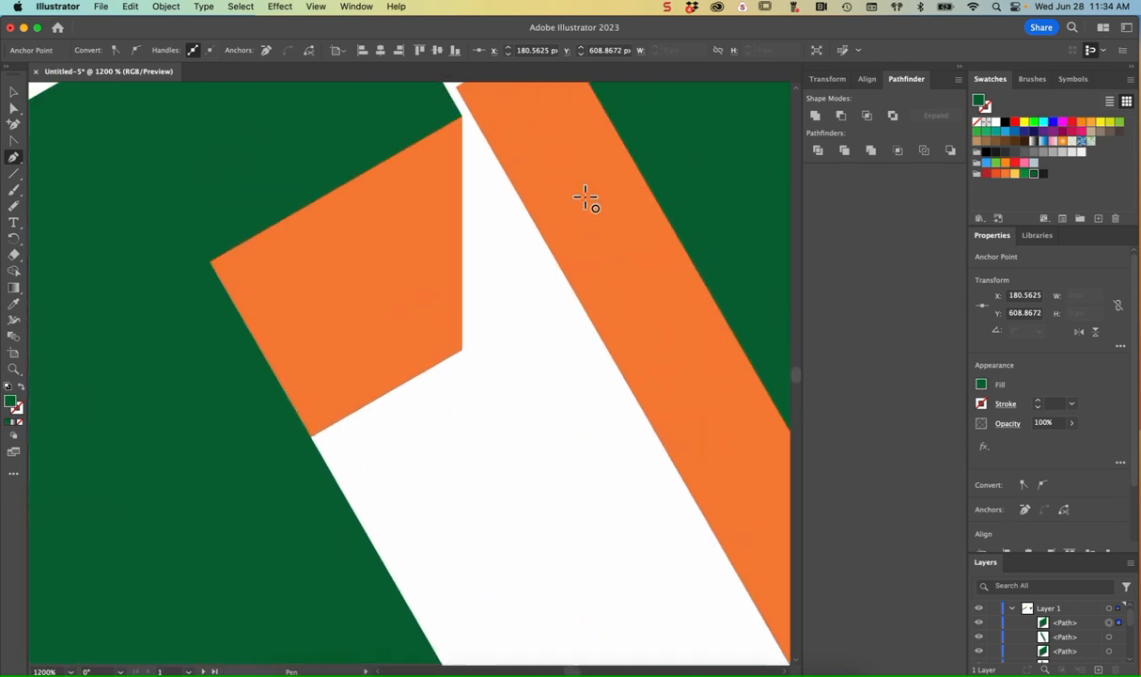
scroll(585, 196, down, 2)
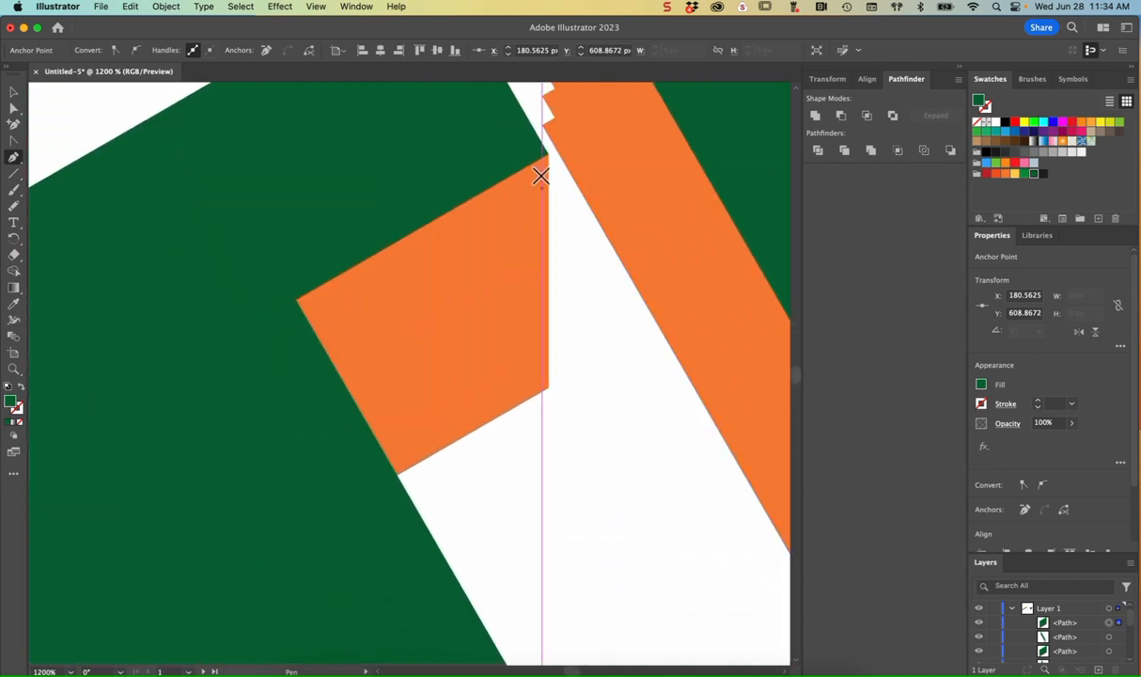
click(549, 387)
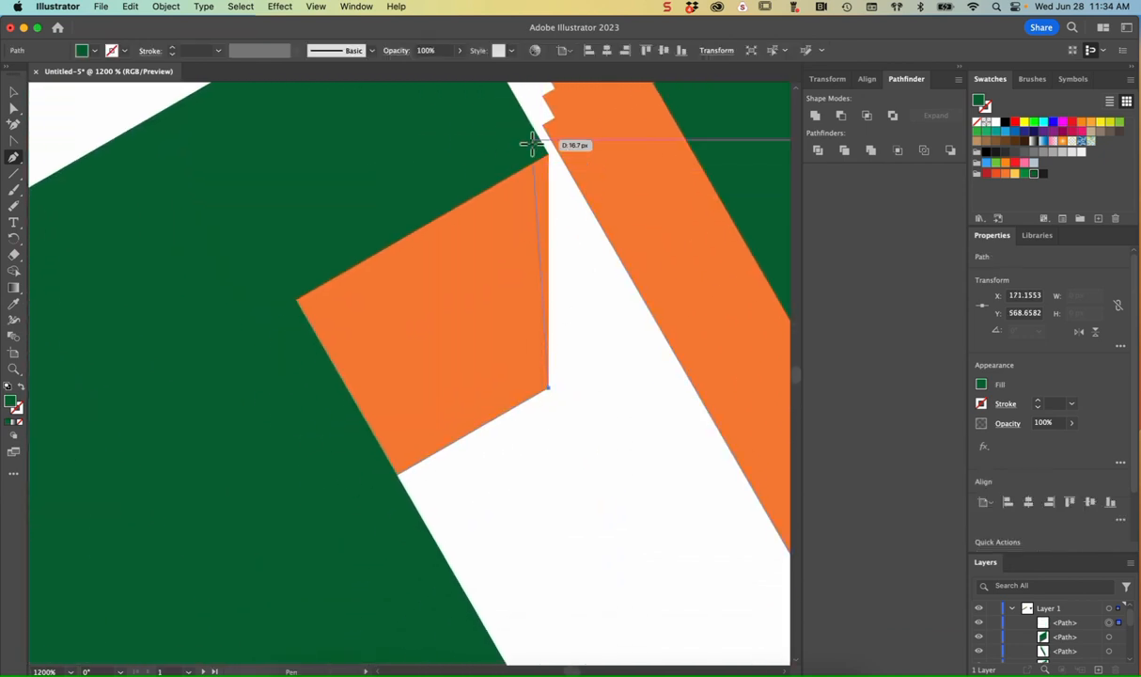
click(550, 154)
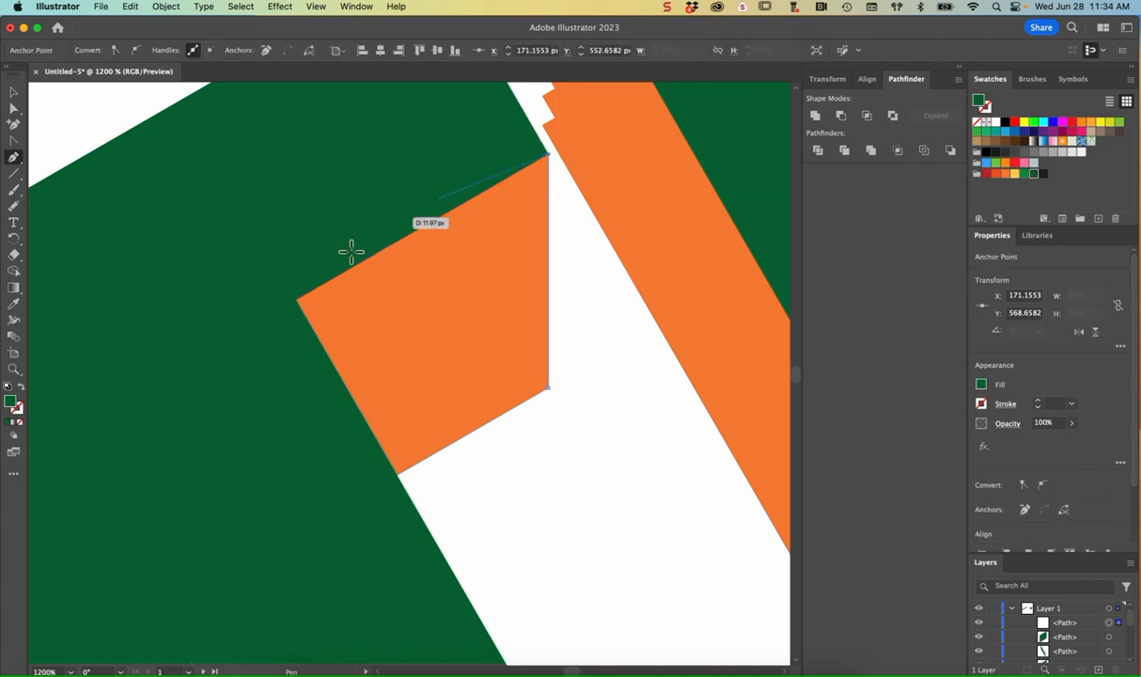
click(298, 299)
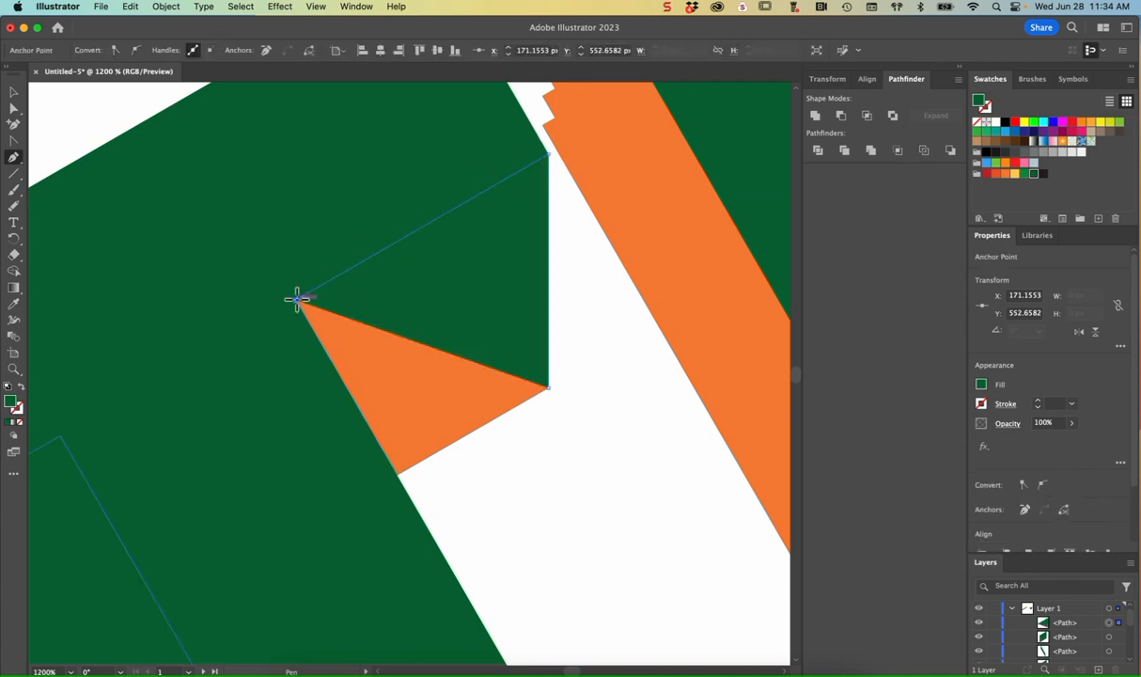
click(398, 476)
click(550, 388)
key(super+minus)
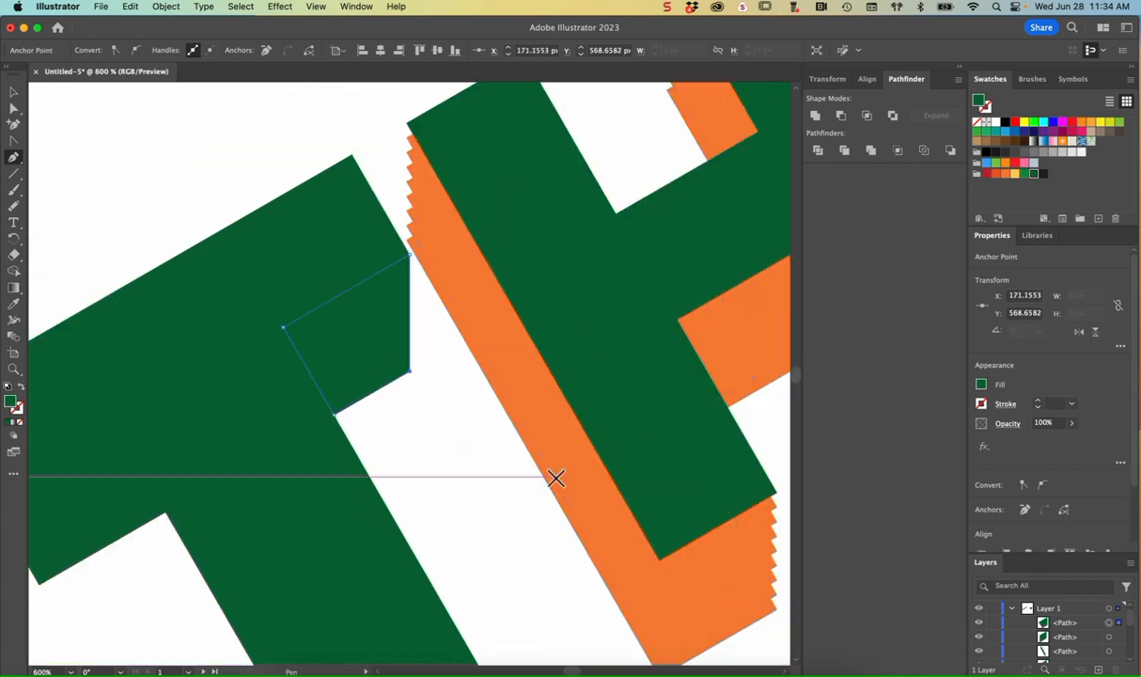
Step: Switch from the Basic to the Advanced toolbar and arrange its tools in a single column
scroll(556, 478, down, 5)
scroll(556, 478, left, 5)
click(14, 92)
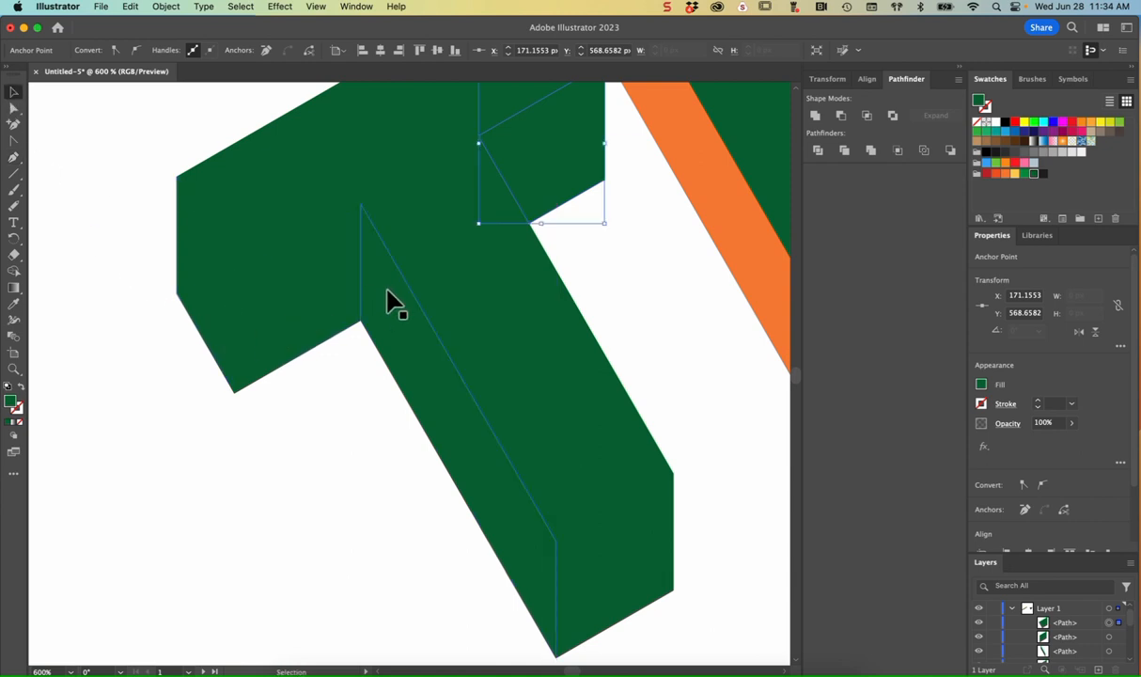
scroll(538, 329, up, 2)
scroll(538, 329, left, 1)
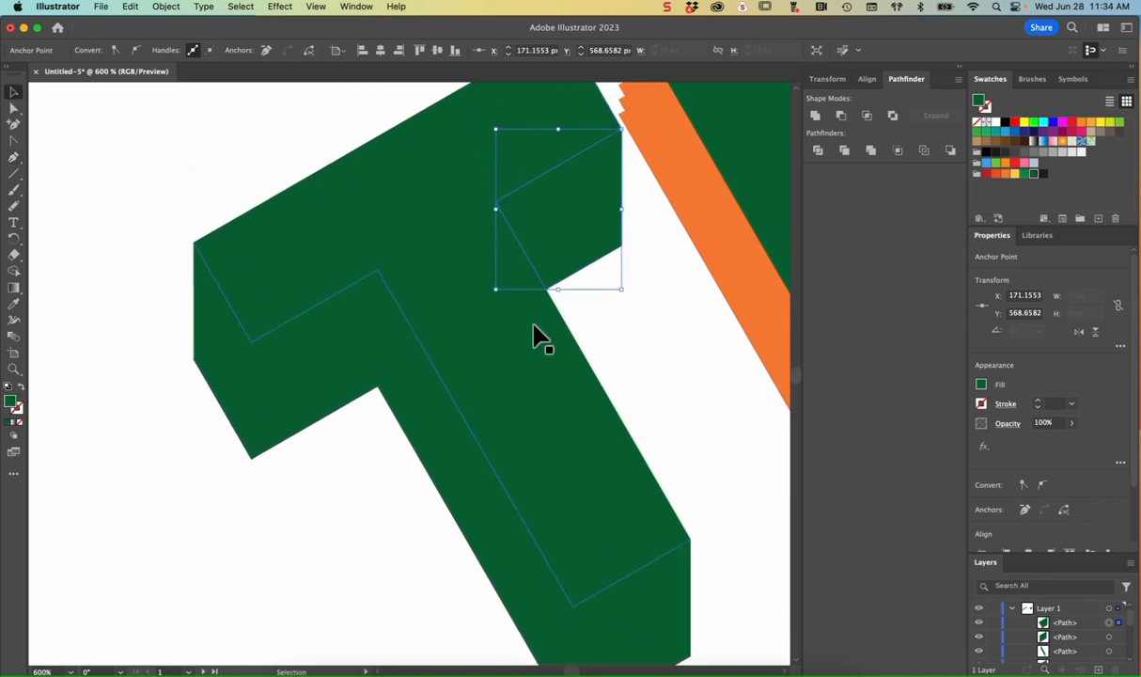
scroll(533, 331, left, 2)
scroll(533, 331, down, 1)
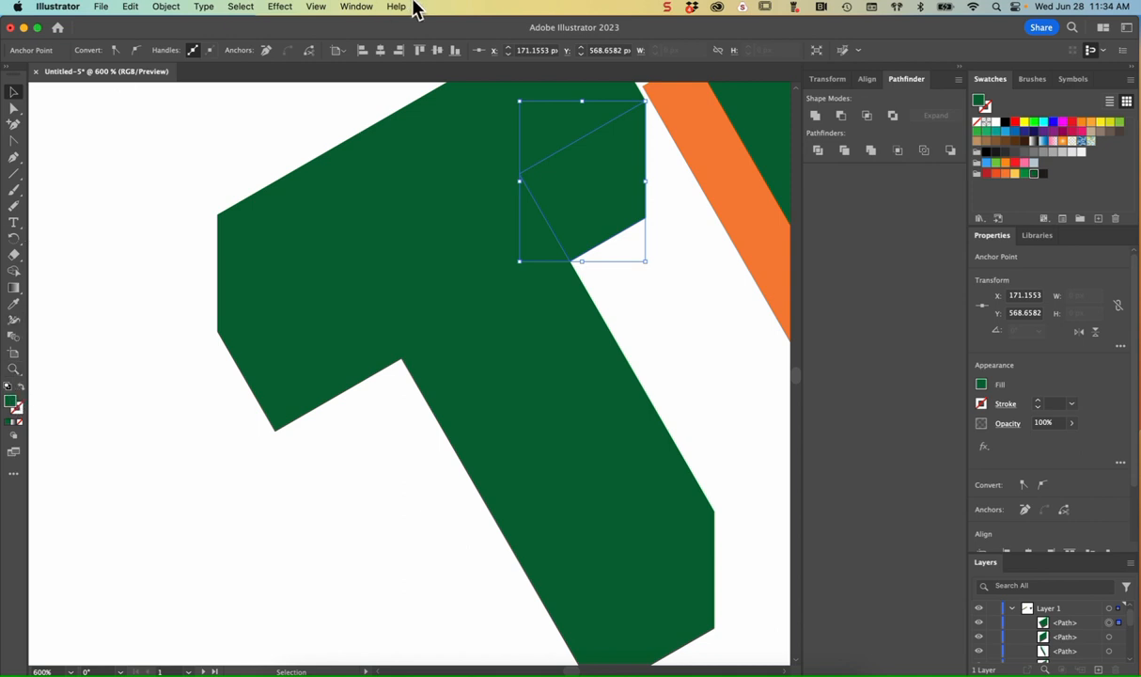
click(361, 7)
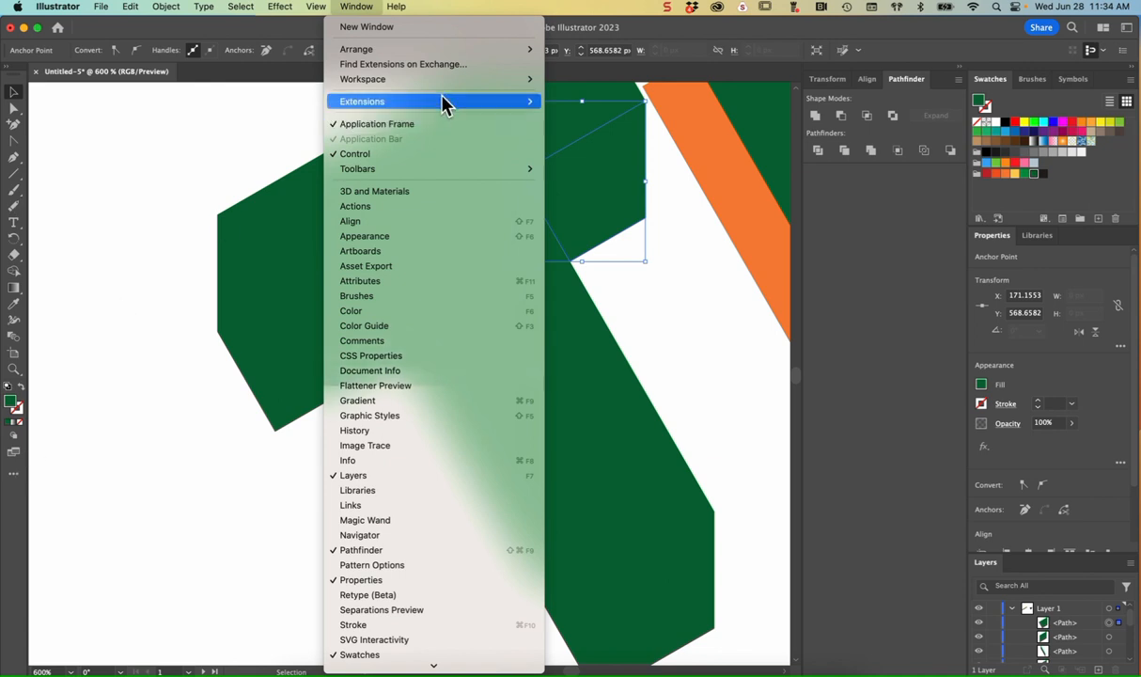
mouse_move(376, 172)
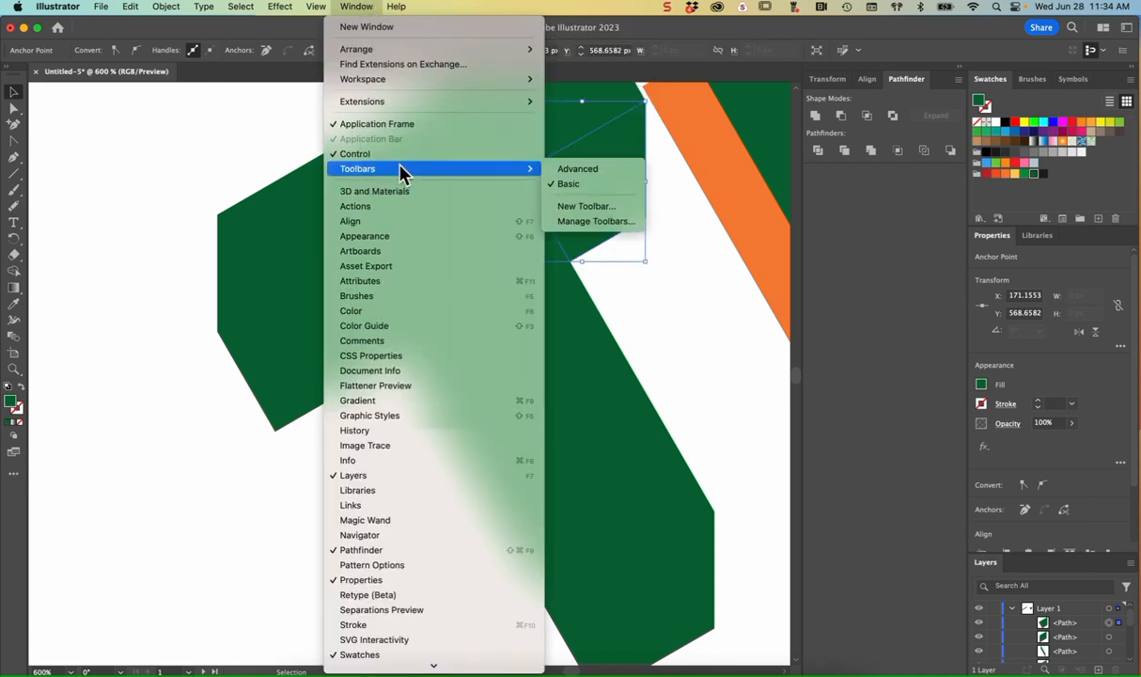
click(600, 173)
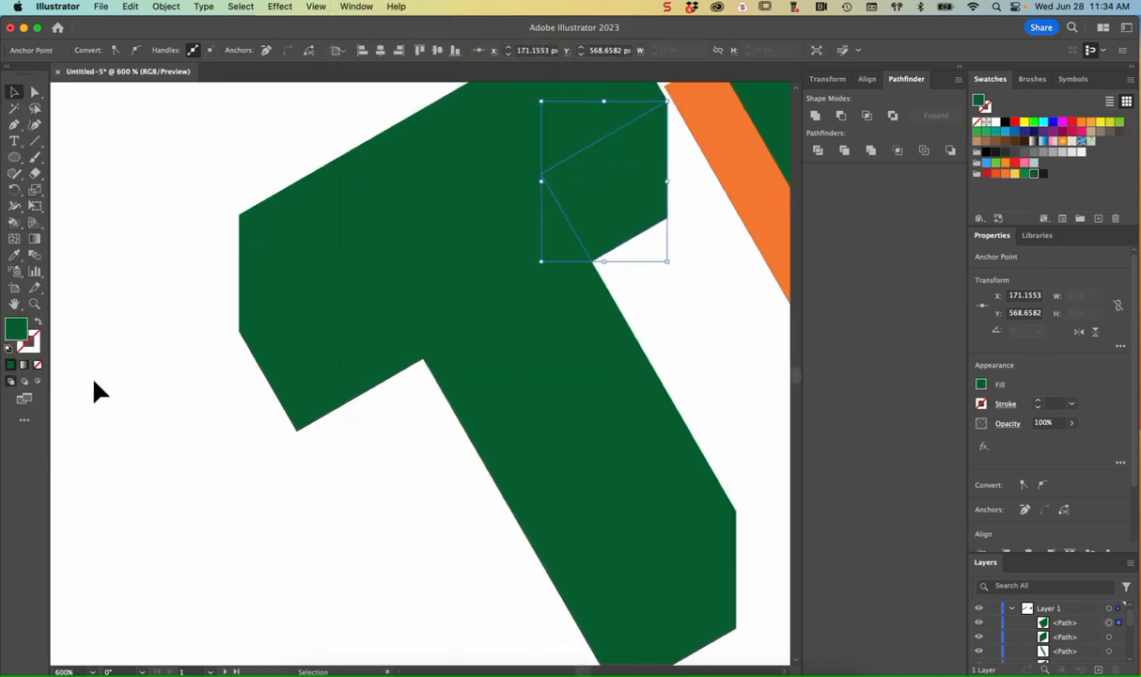
click(11, 73)
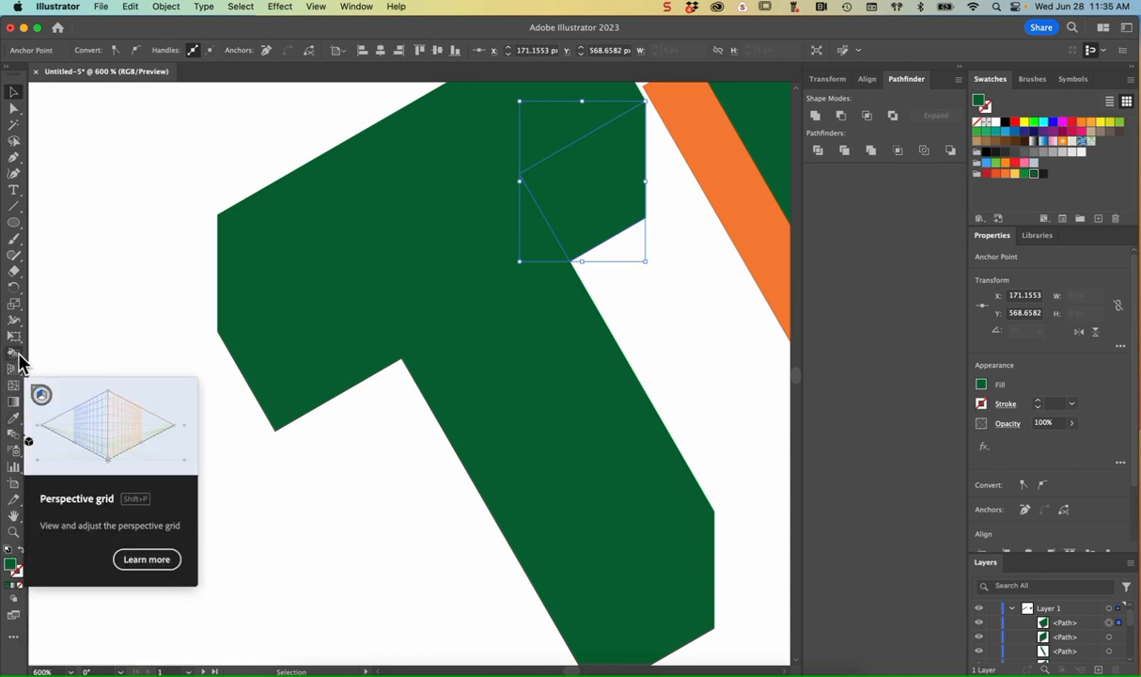
Step: Select the T's front together with its traced side shapes and activate the Live Paint Bucket
drag(19, 360, 141, 371)
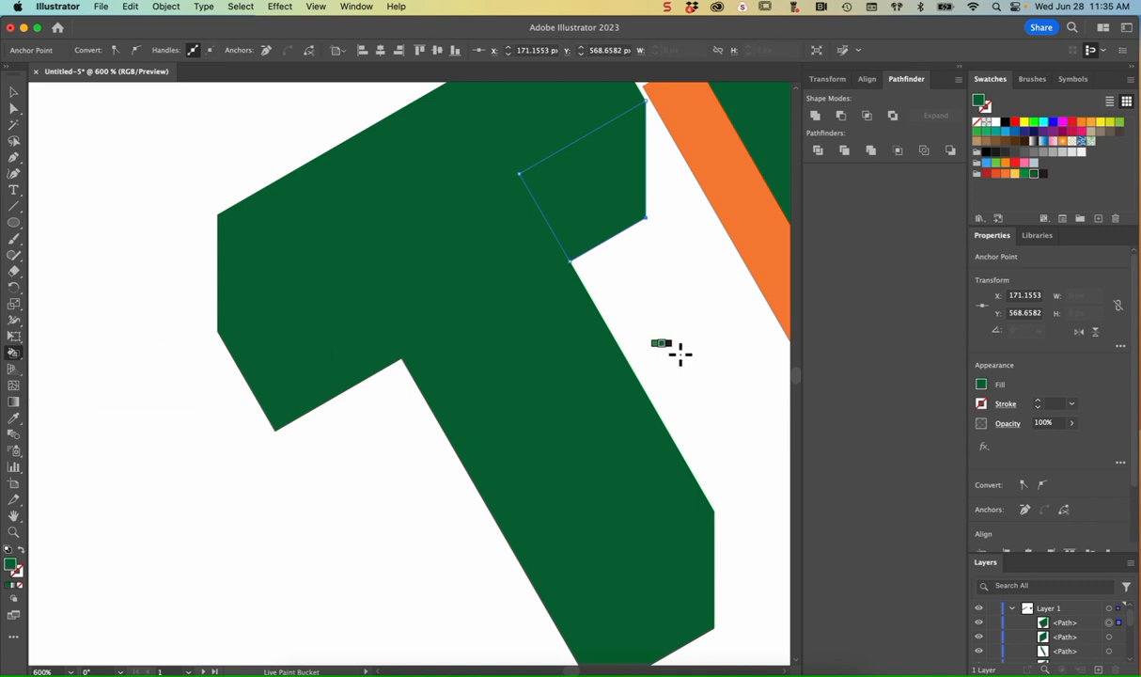
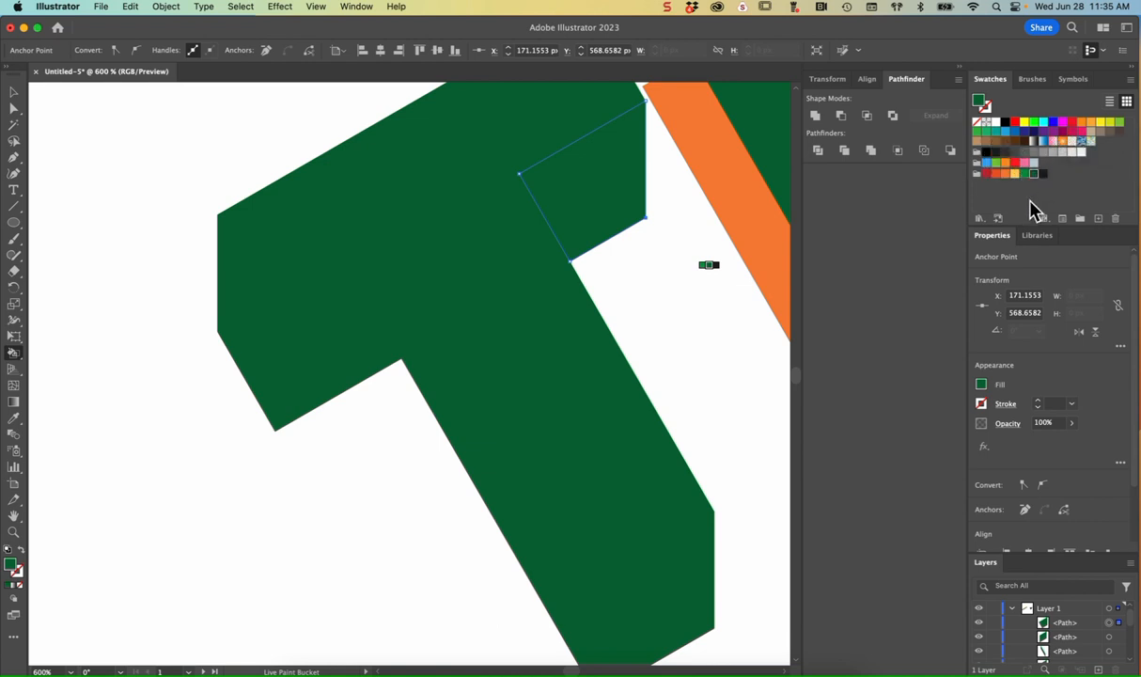
click(984, 176)
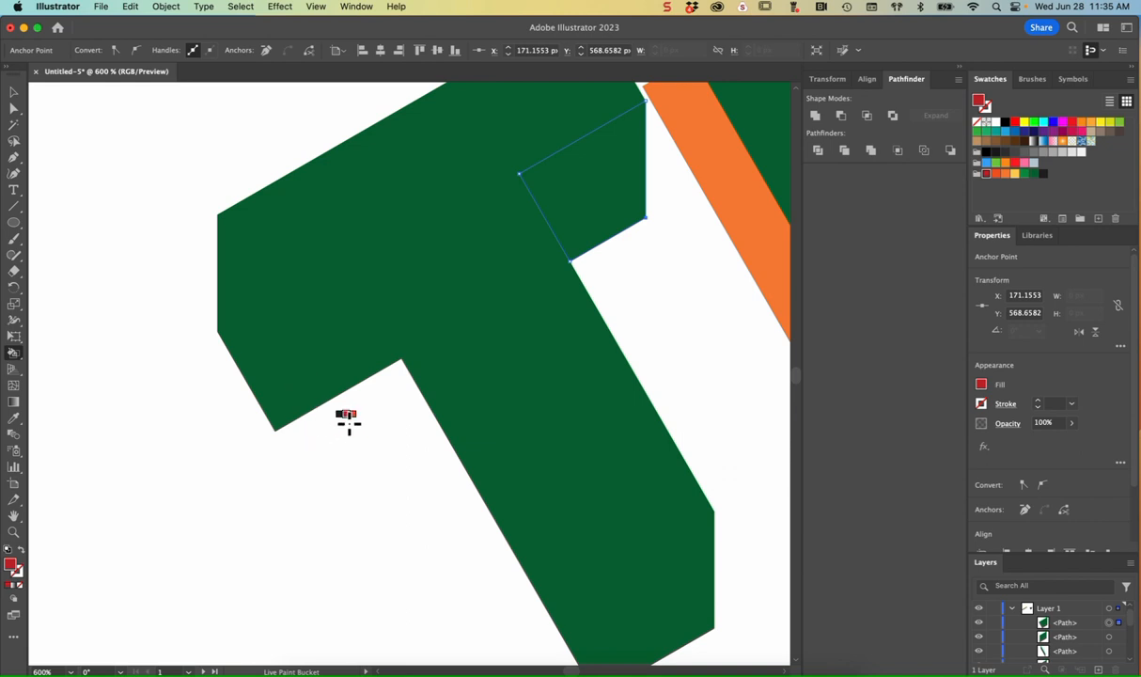
click(13, 93)
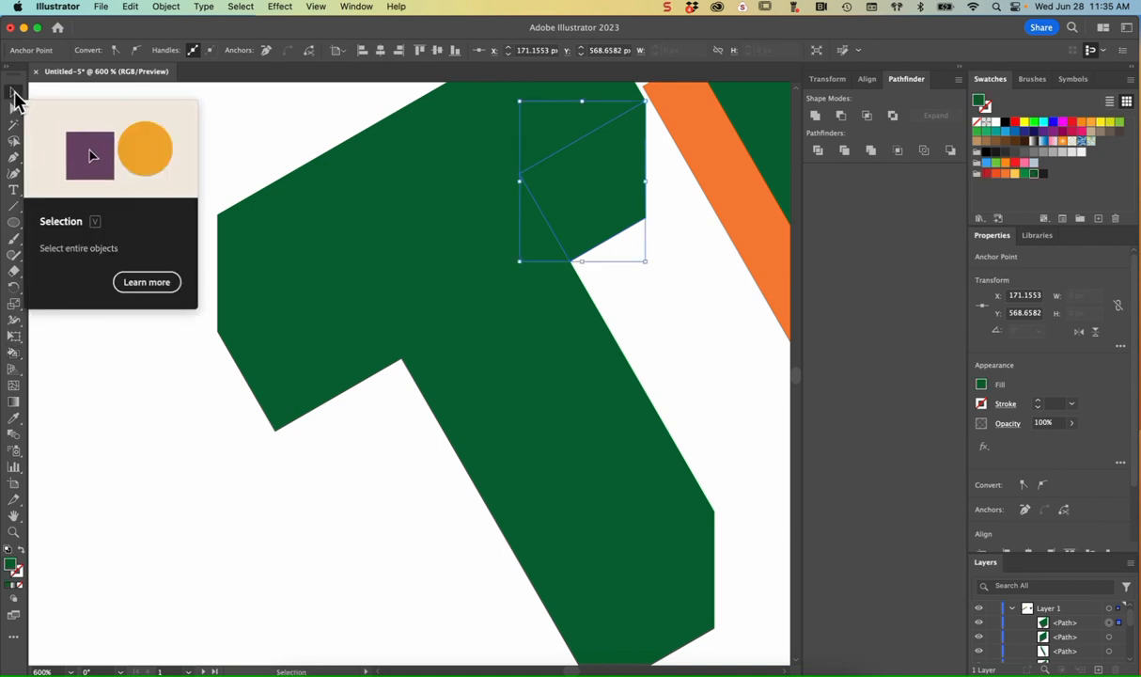
drag(137, 202, 666, 583)
scroll(345, 430, right, 5)
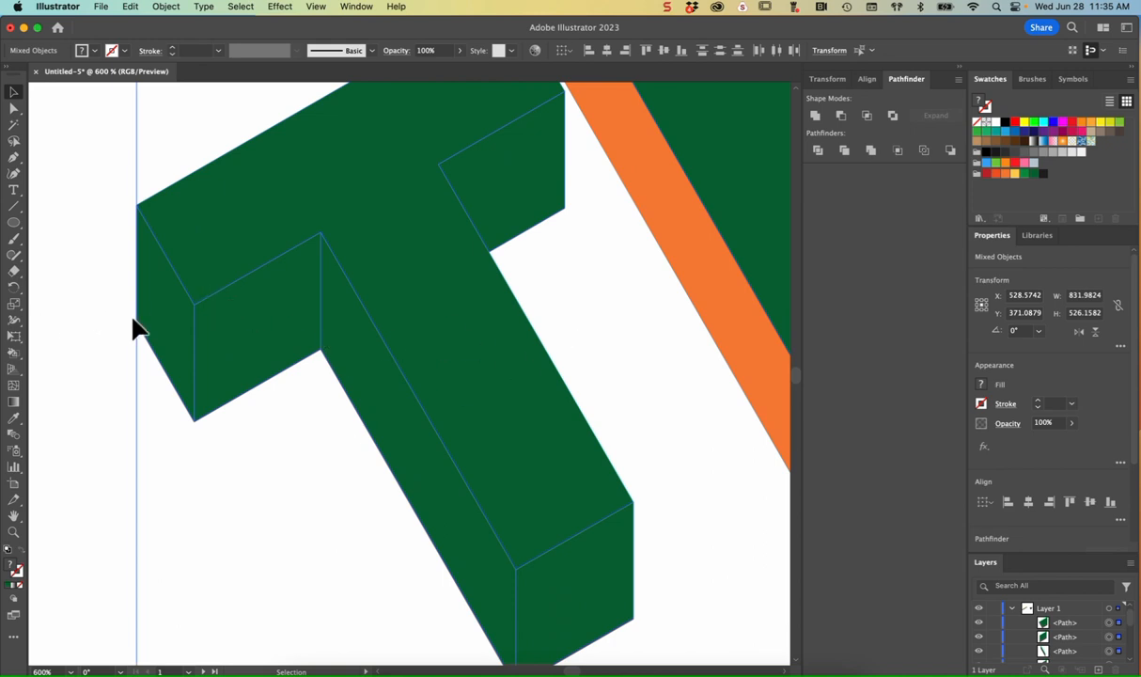
key(k)
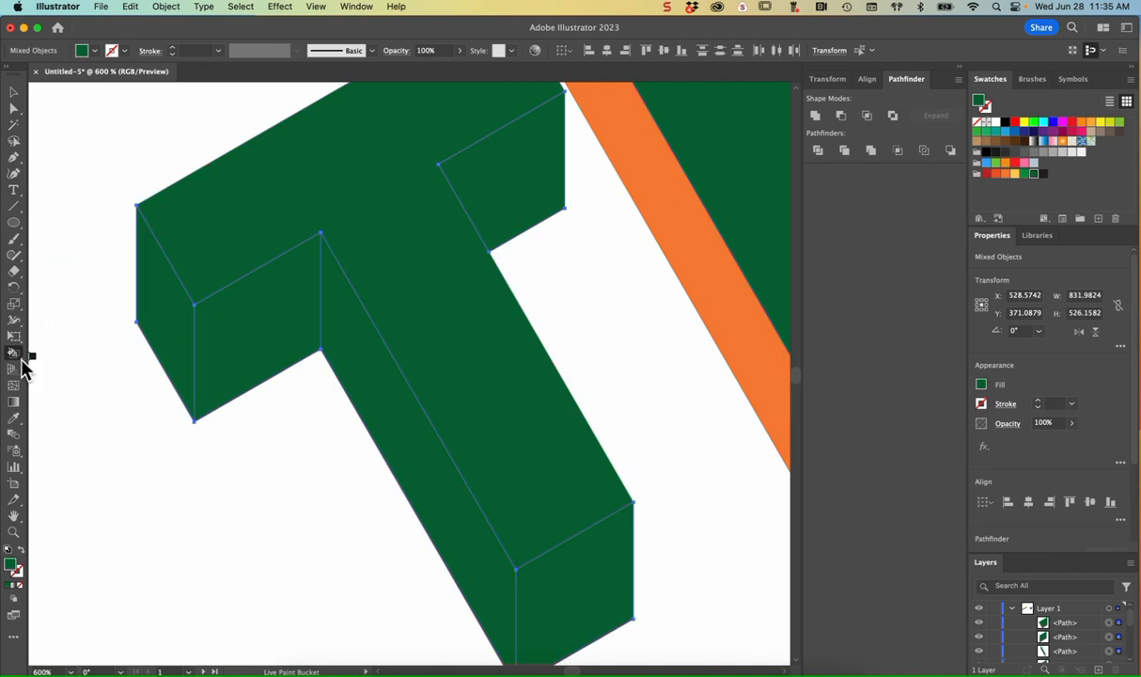
Step: Cycle the Live Paint Bucket fill through the red, orange, yellow and green swatches of the last colour group
key(Right)
key(Left)
key(Right)
key(Right)
key(Right)
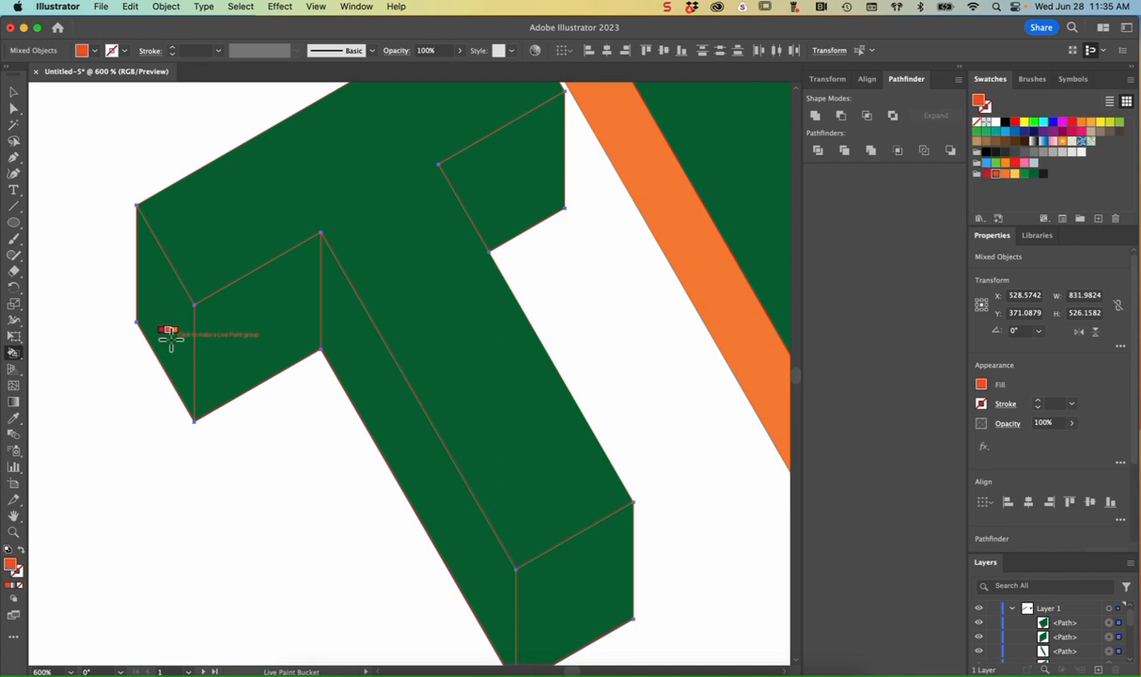
key(Right)
key(Right)
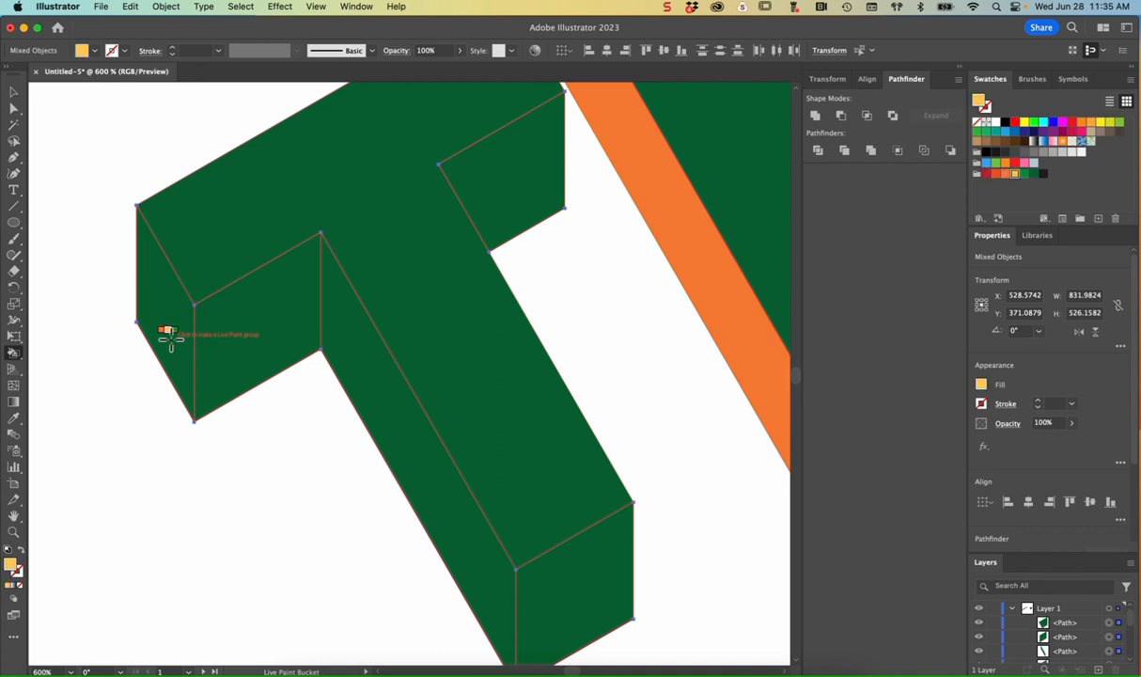
key(Right)
key(Left)
key(Left)
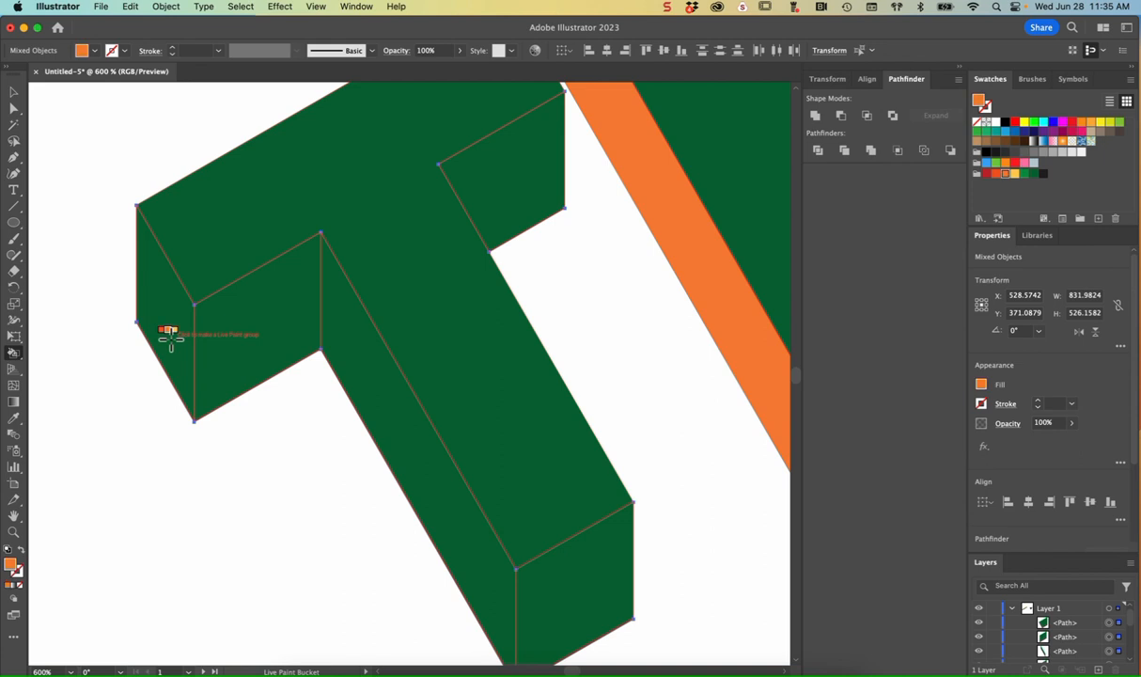
key(Right)
key(Right)
key(Right)
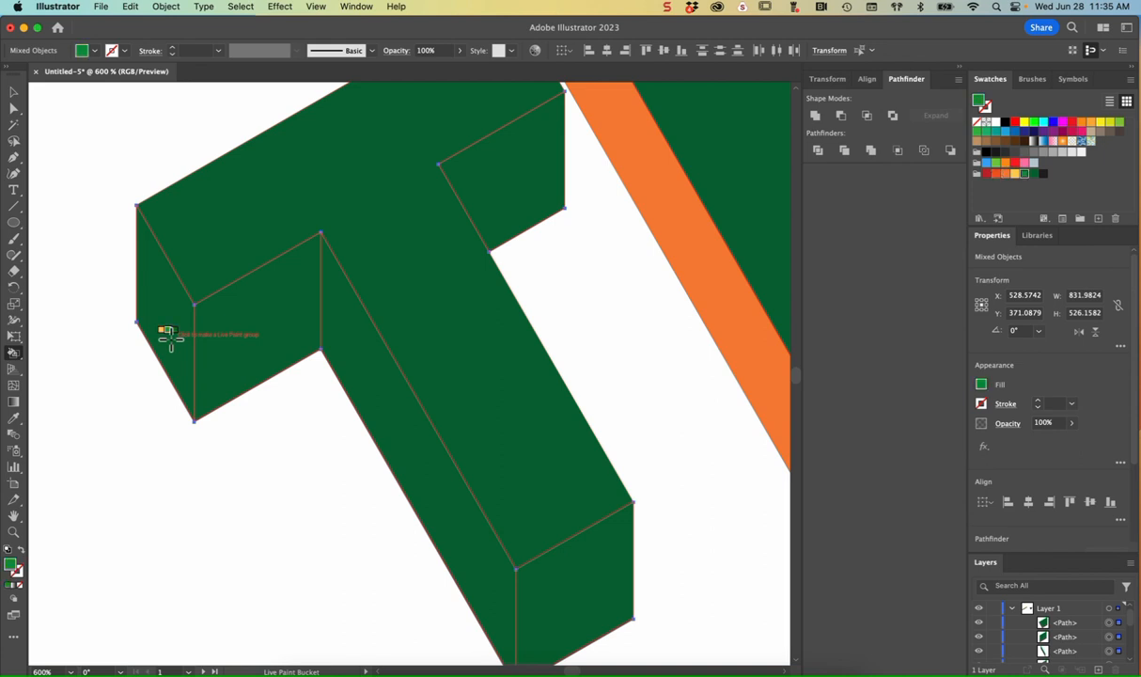
key(Right)
key(Right)
key(Right)
key(Right)
key(Right)
key(Right)
key(Right)
key(Right)
key(Right)
key(Right)
key(Right)
key(Right)
key(Right)
key(Right)
key(Right)
key(Right)
key(Right)
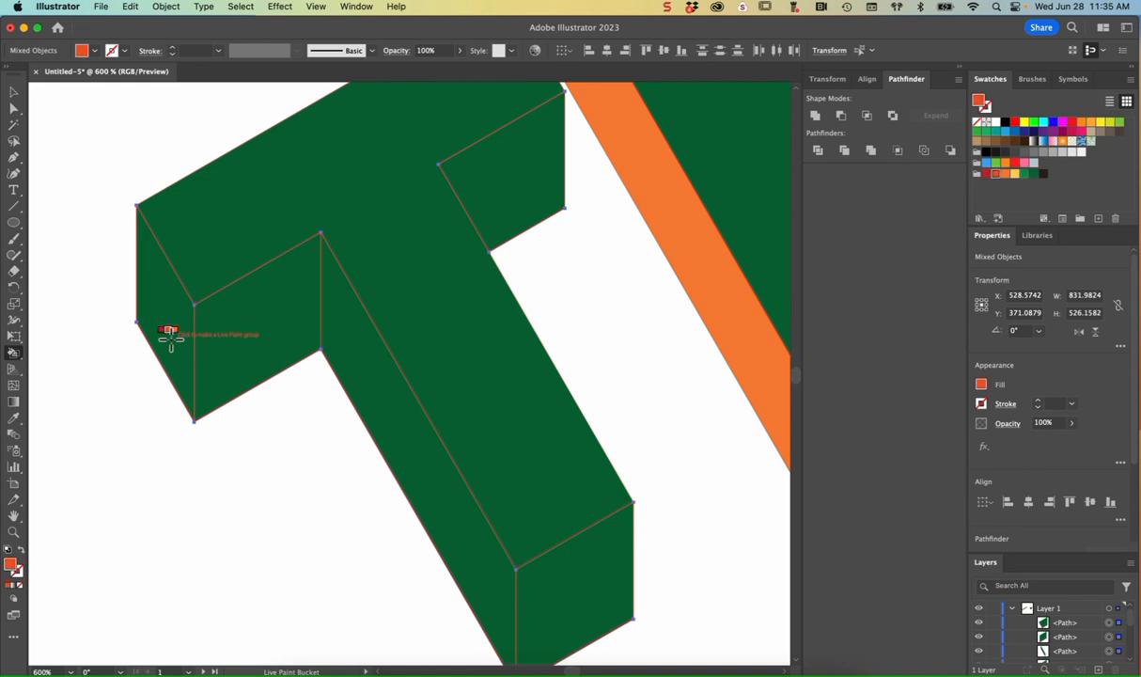
key(Right)
key(Right)
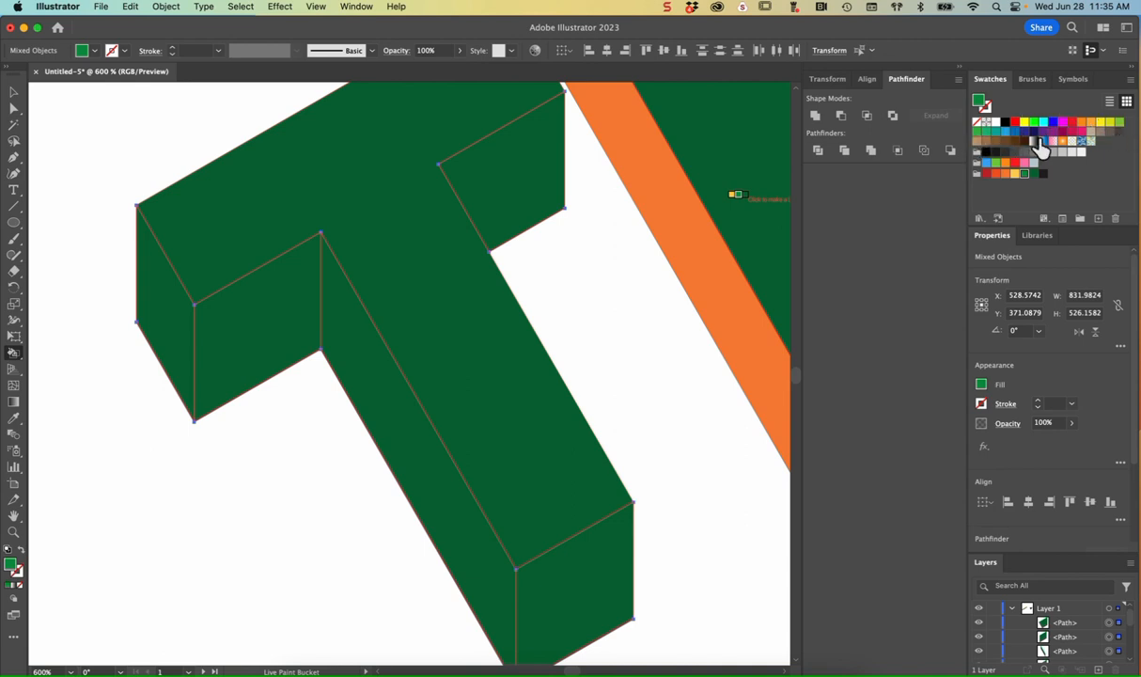
Step: Open the Metals gradient swatch library and separate it from the Russian Poster Art library as a floating panel
click(979, 222)
click(980, 222)
click(979, 222)
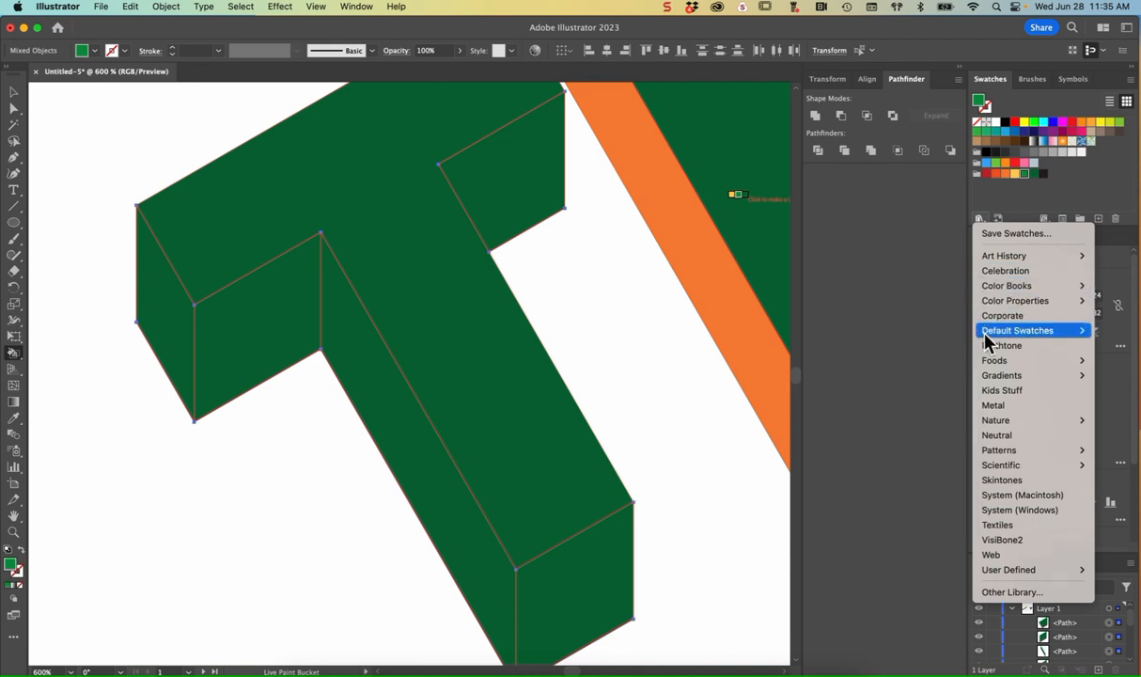
mouse_move(998, 380)
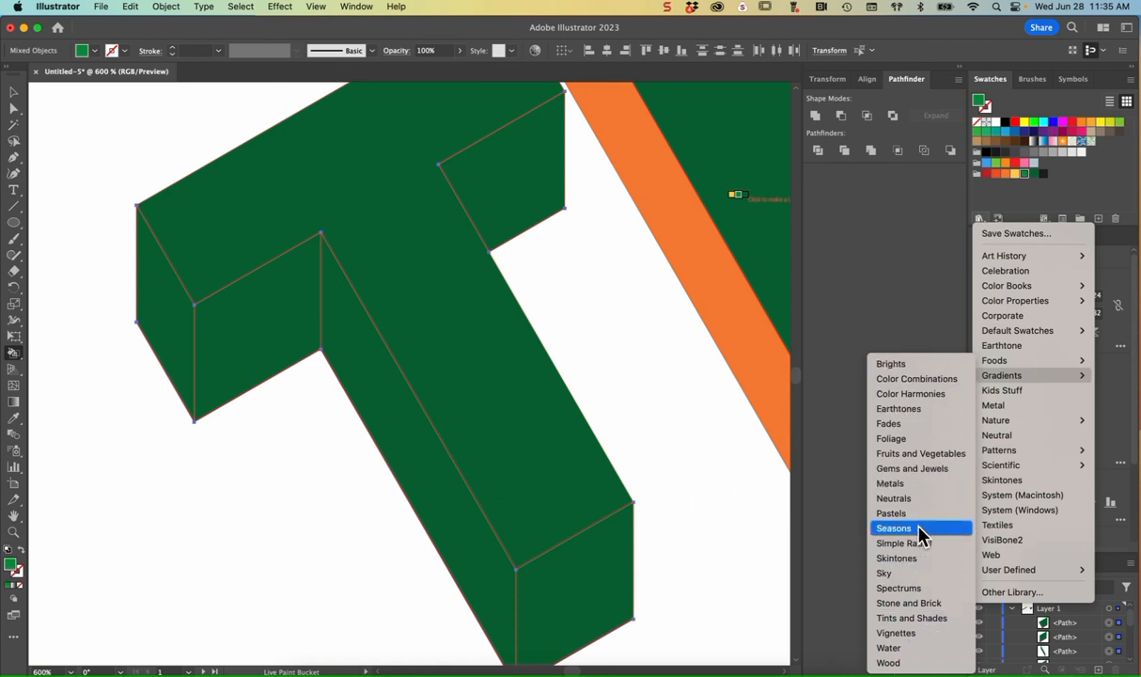
click(939, 481)
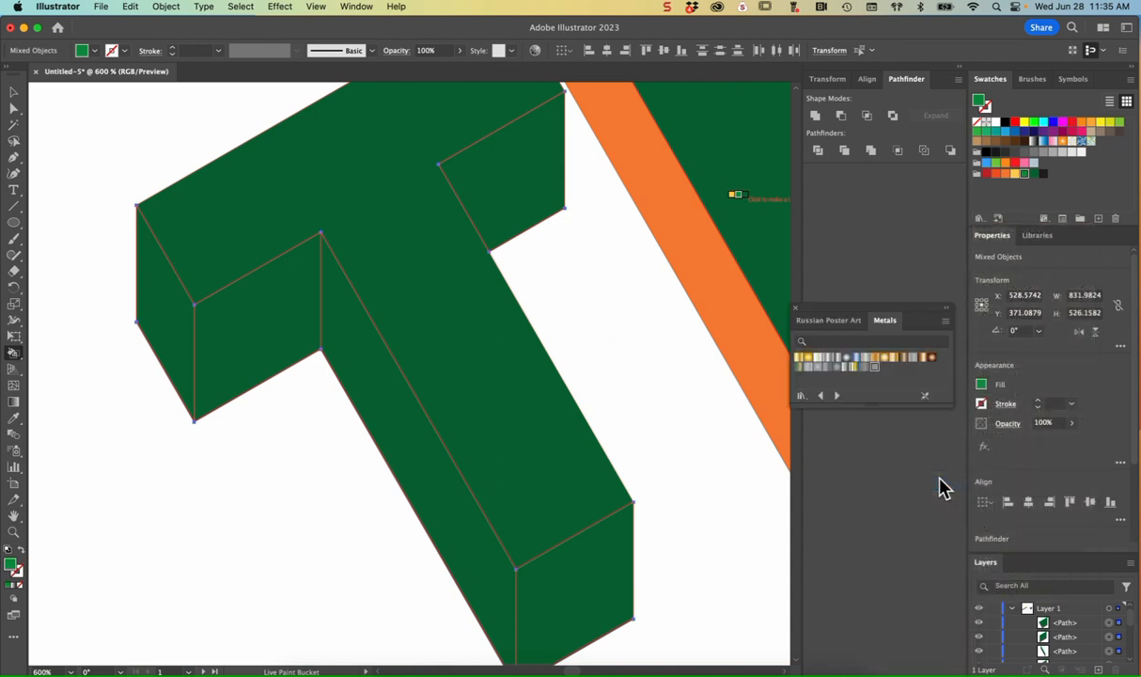
drag(849, 316, 747, 229)
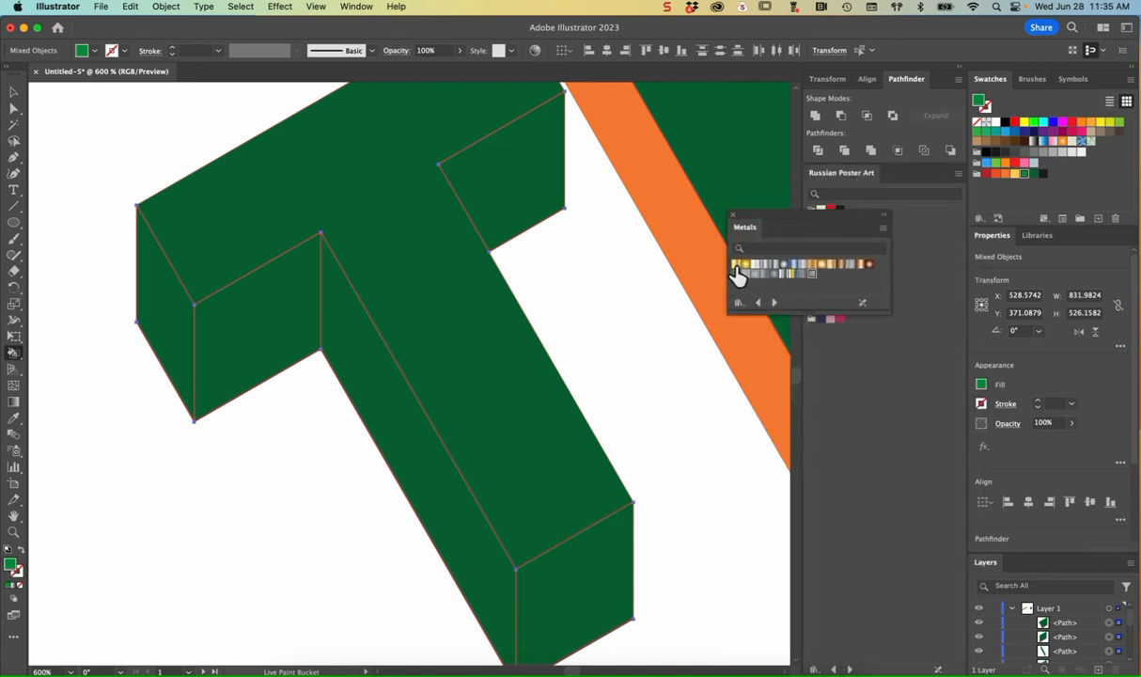
Step: Add the gold, silver, blue, bronze and grey gradients from the Metals library to the document's swatches one after another
click(737, 266)
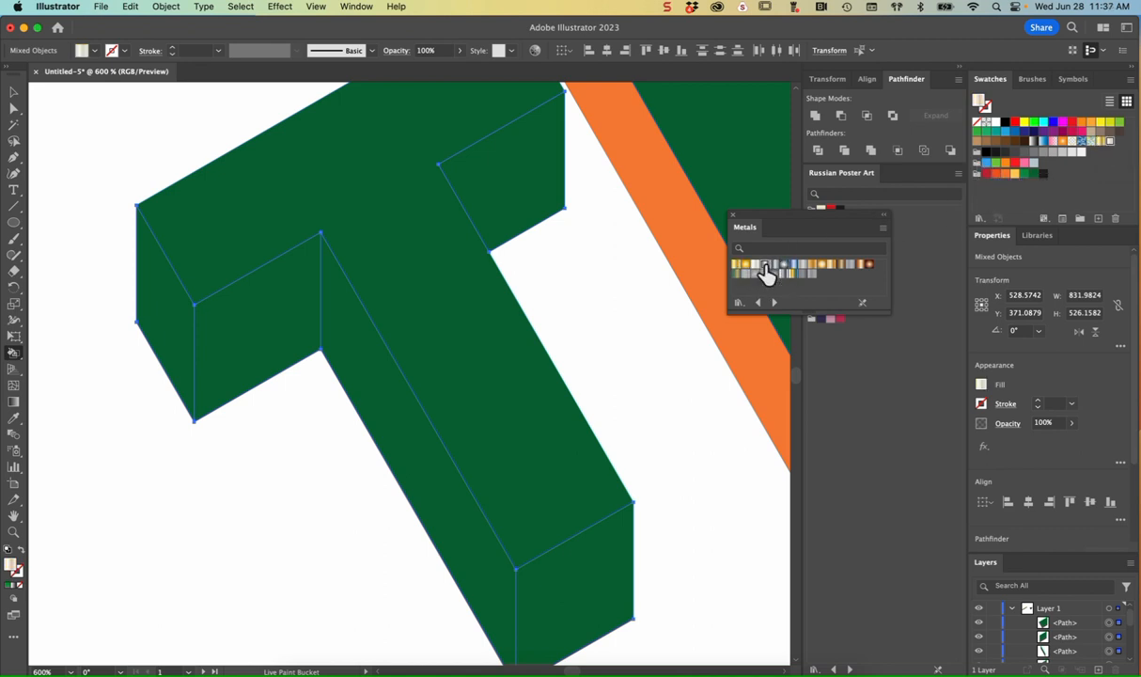
click(774, 266)
click(794, 264)
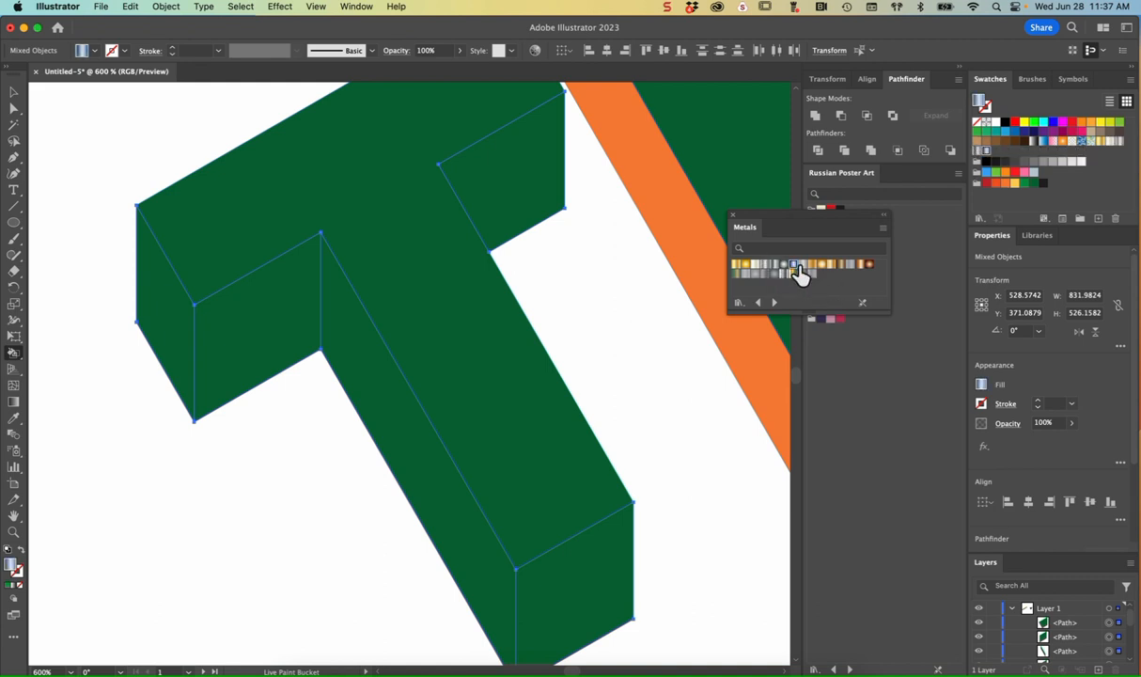
click(810, 265)
click(826, 265)
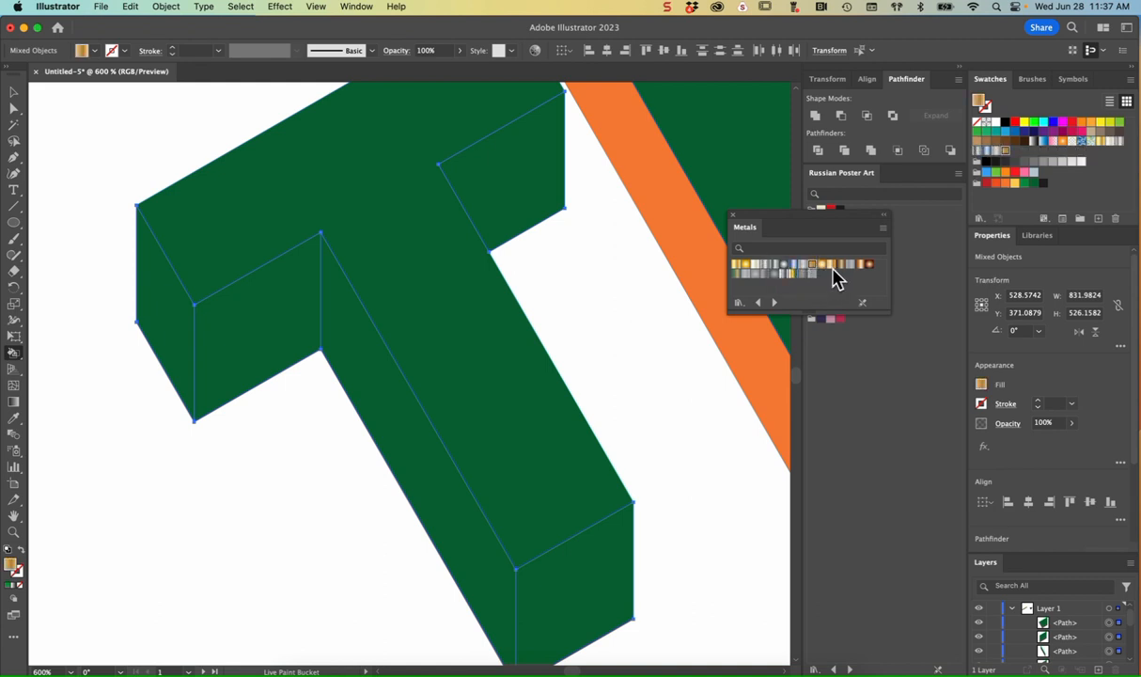
click(836, 266)
click(843, 266)
click(851, 265)
click(743, 266)
click(745, 274)
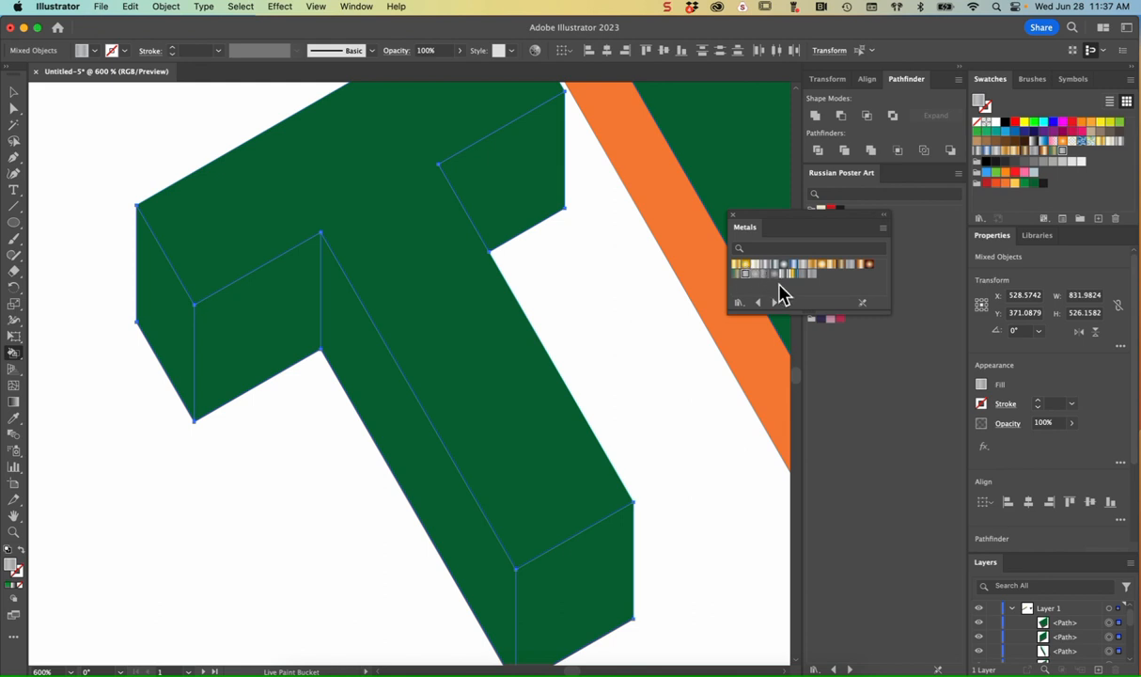
click(763, 275)
click(783, 274)
click(792, 275)
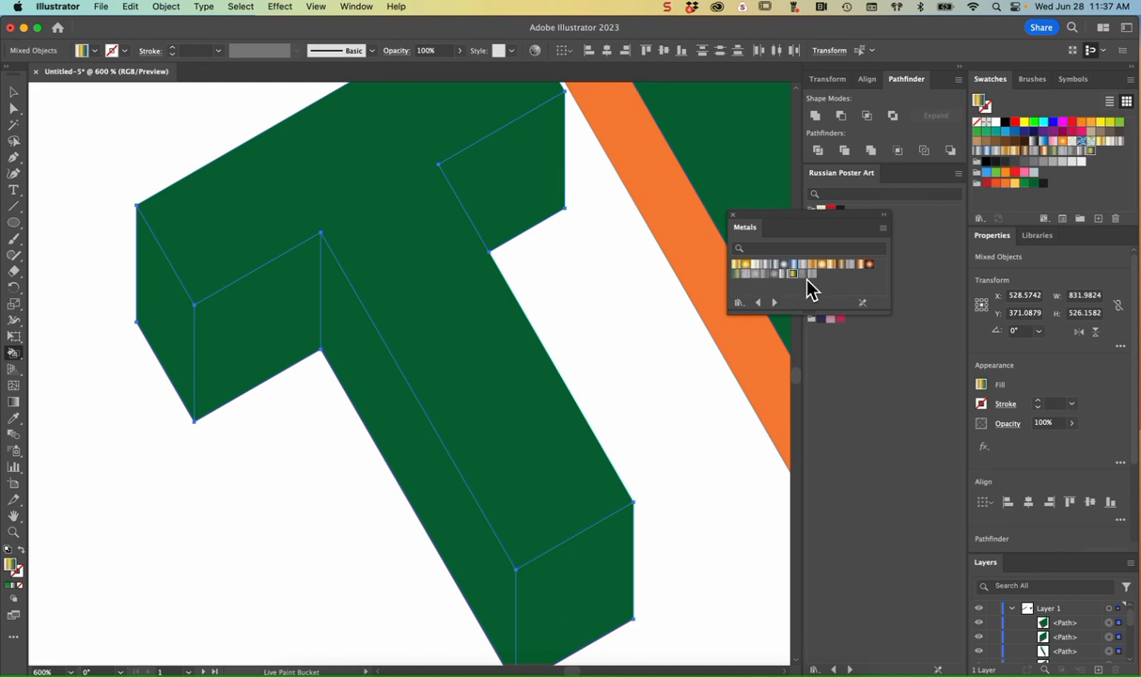
click(802, 274)
click(811, 273)
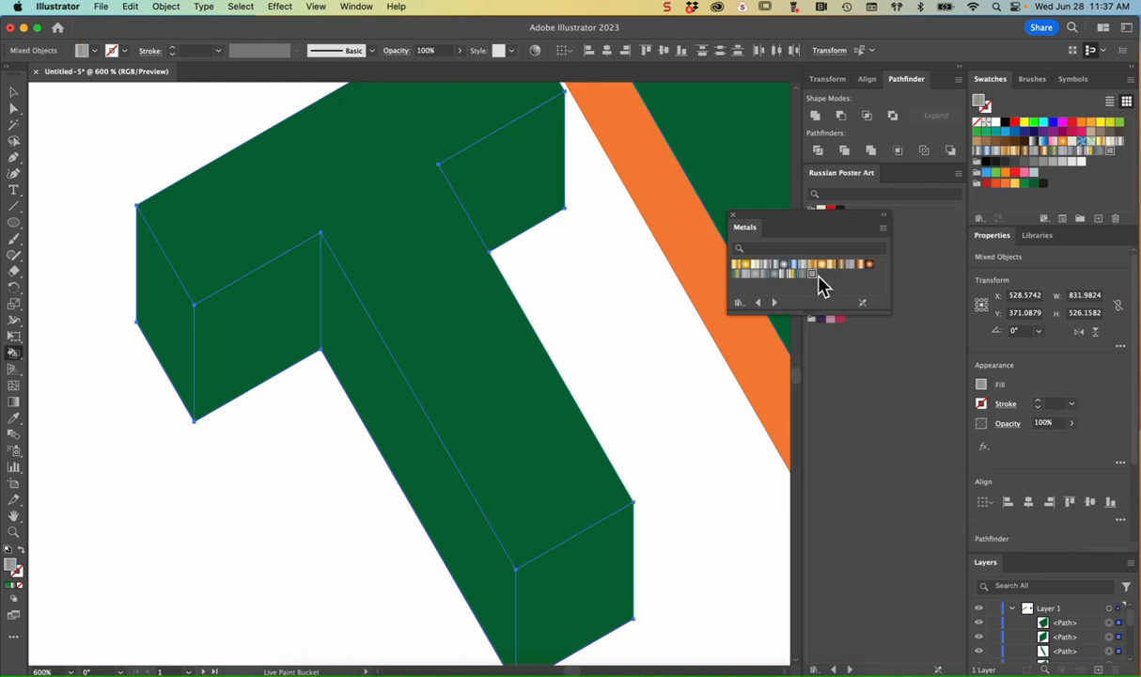
Step: Close the Metals gradient library and collapse the Pathfinder and Russian Poster Art panel dock to narrow icons
click(734, 214)
click(960, 65)
click(959, 71)
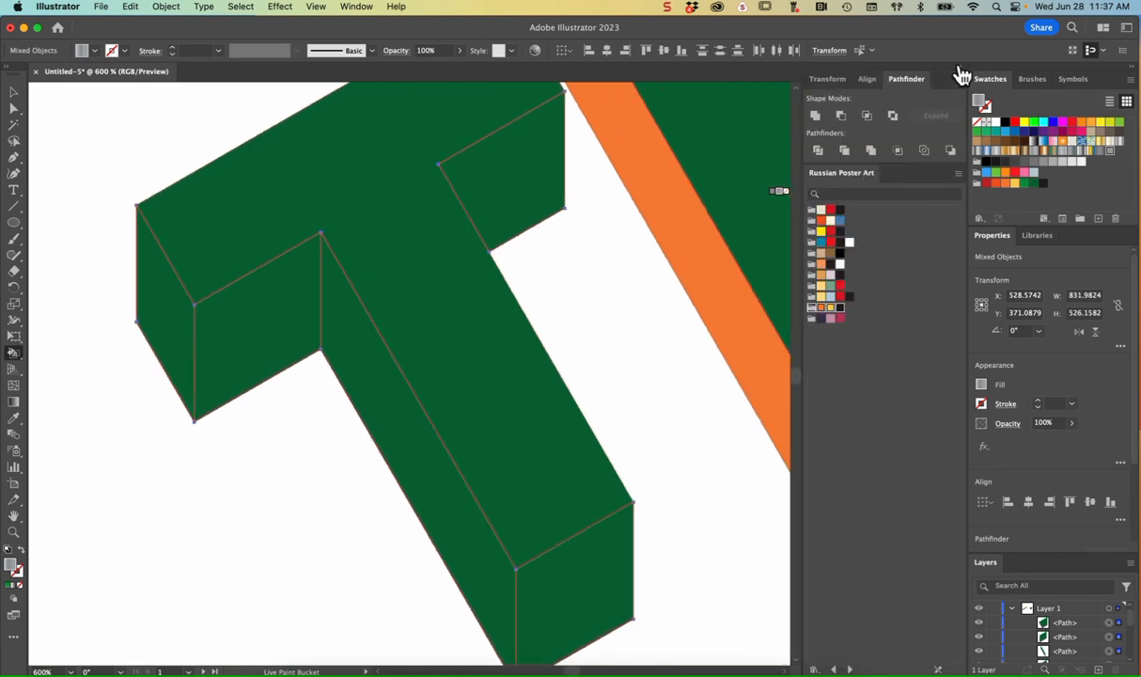
click(960, 71)
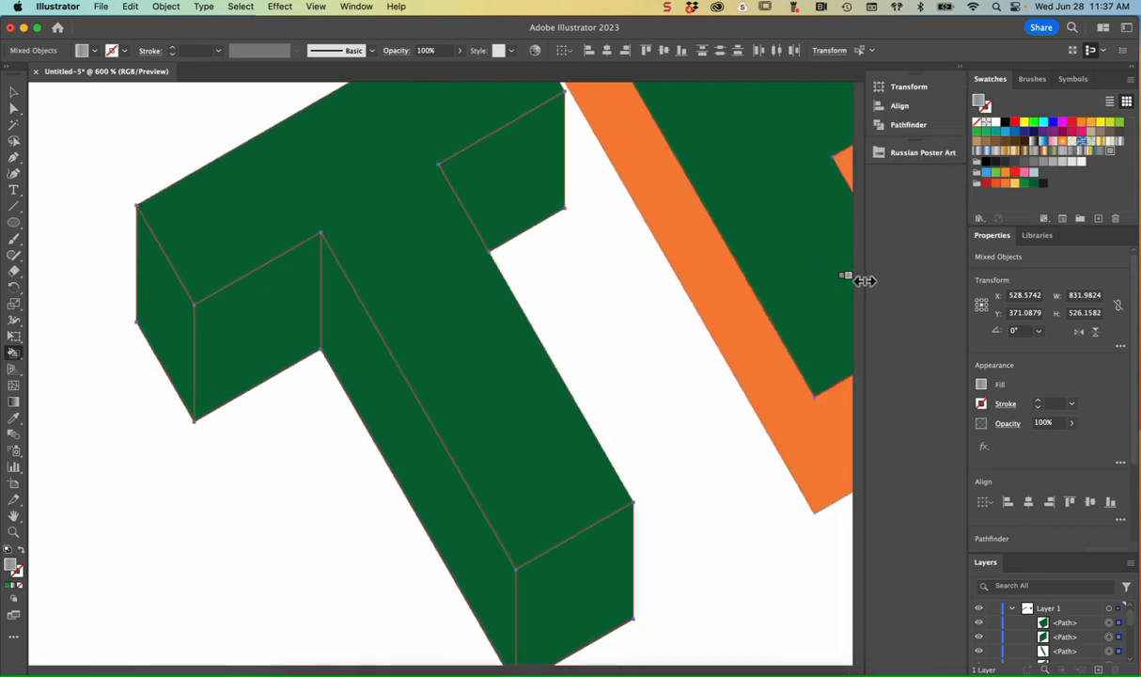
drag(865, 282, 987, 270)
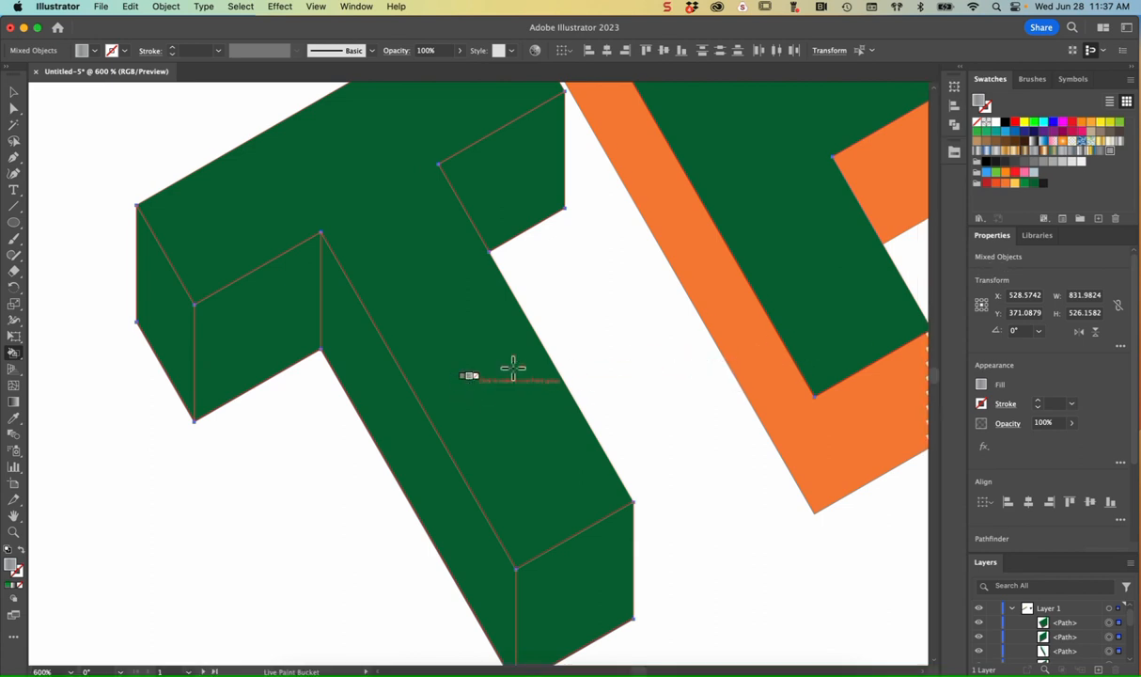
click(1101, 143)
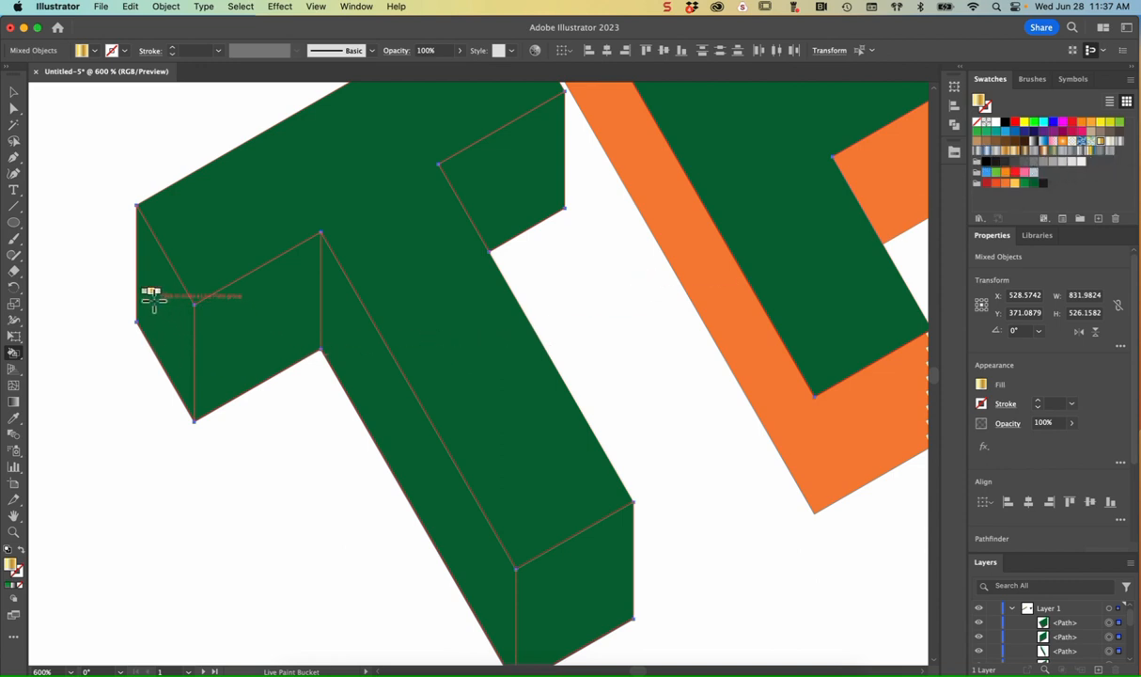
click(14, 92)
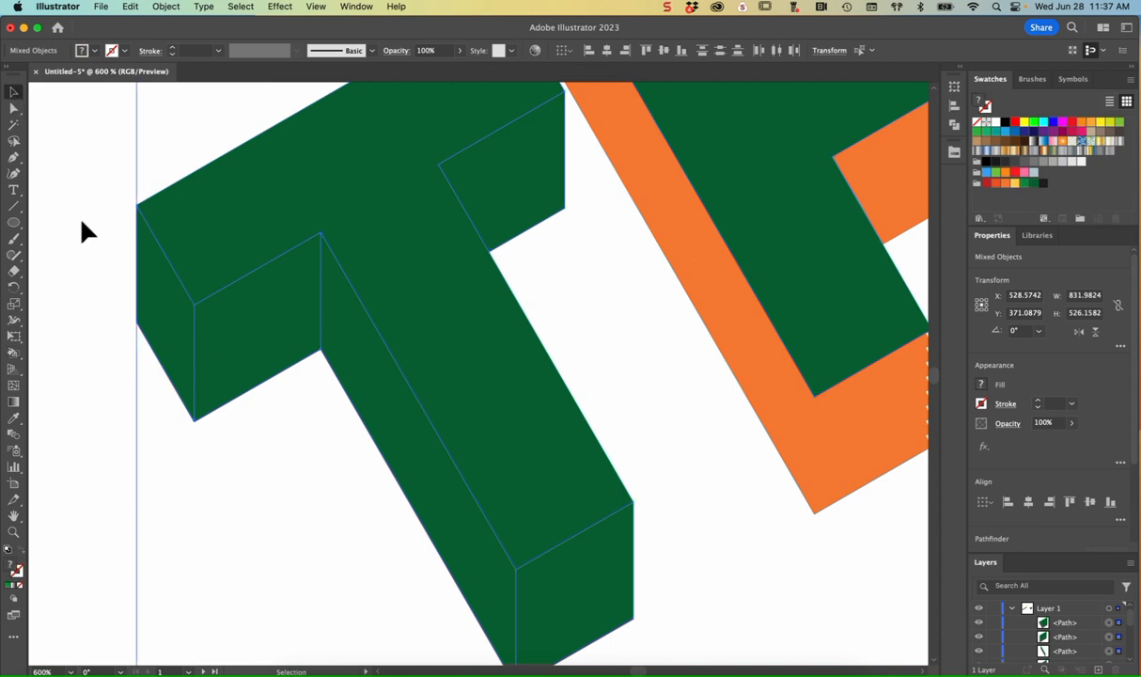
click(132, 282)
click(153, 299)
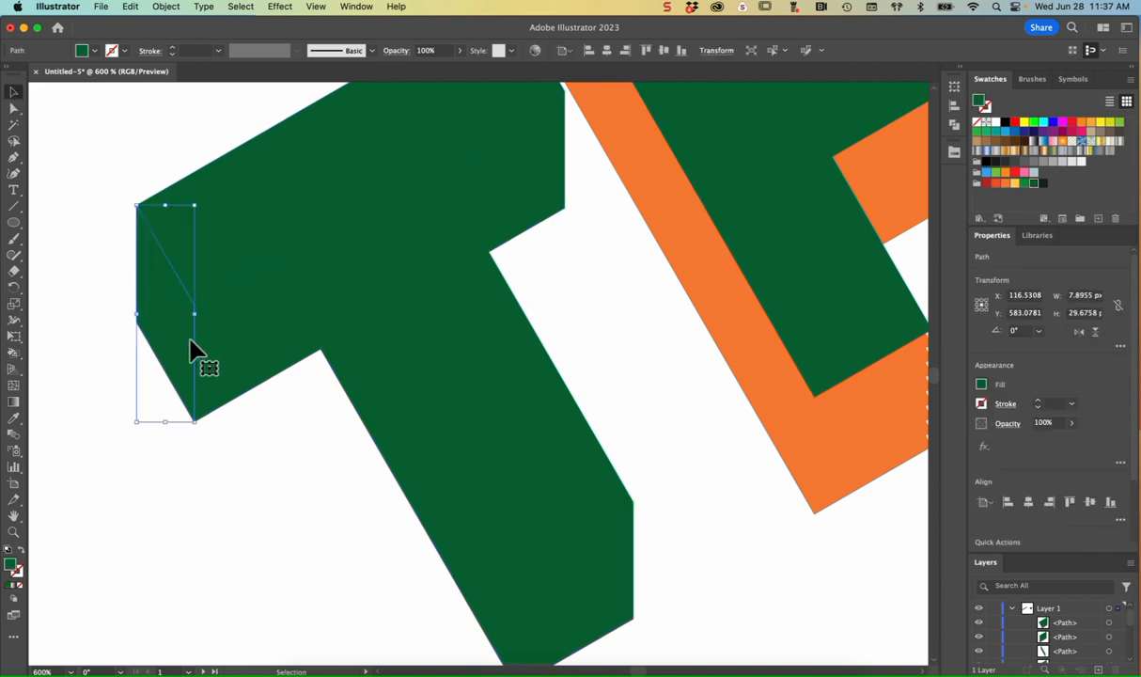
shift+click(232, 358)
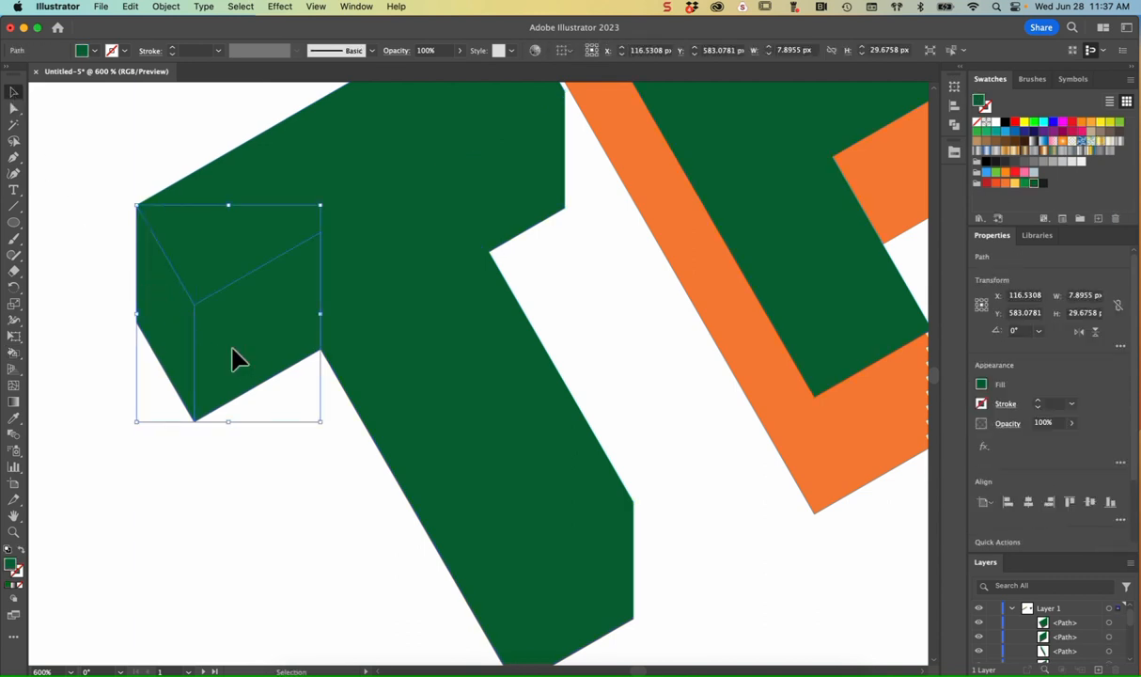
shift+click(357, 377)
shift+click(583, 630)
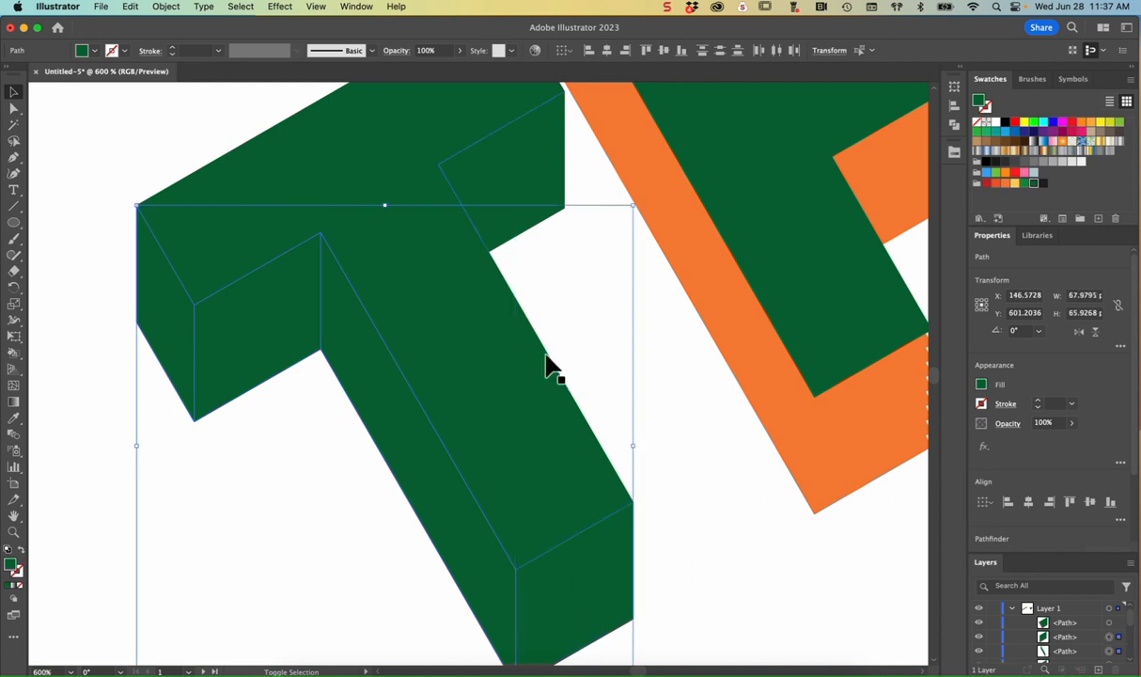
shift+click(508, 201)
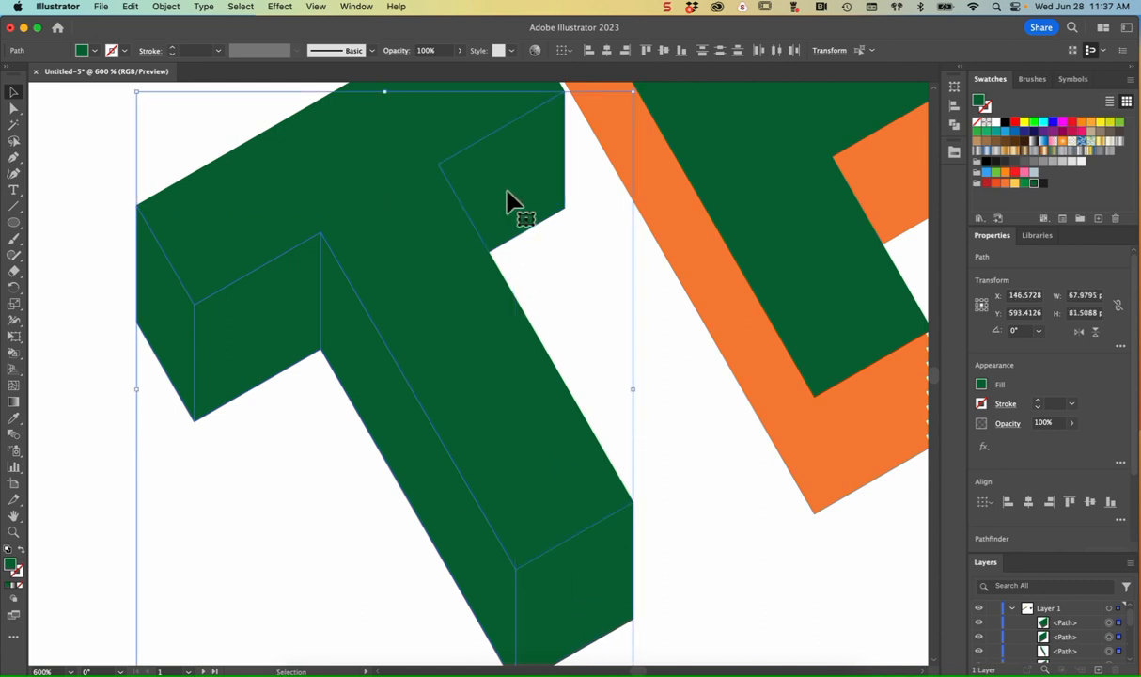
click(166, 7)
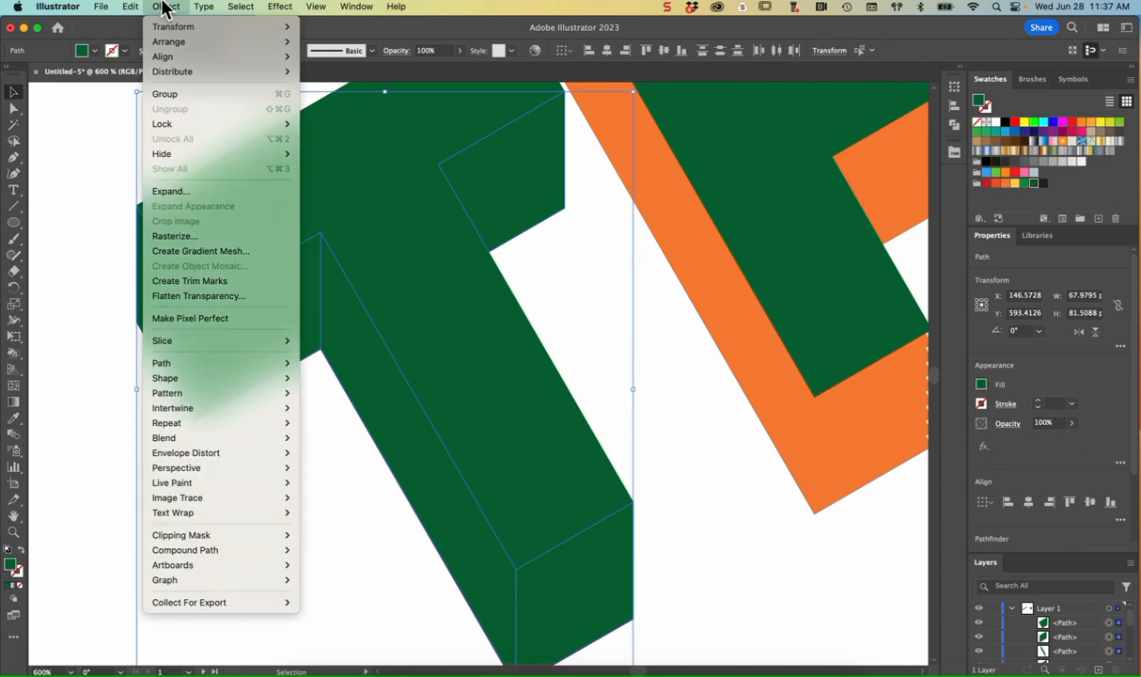
click(166, 7)
click(87, 280)
Step: Try to expand the T's traced side shapes one at a time and clear the selection
click(151, 321)
click(174, 7)
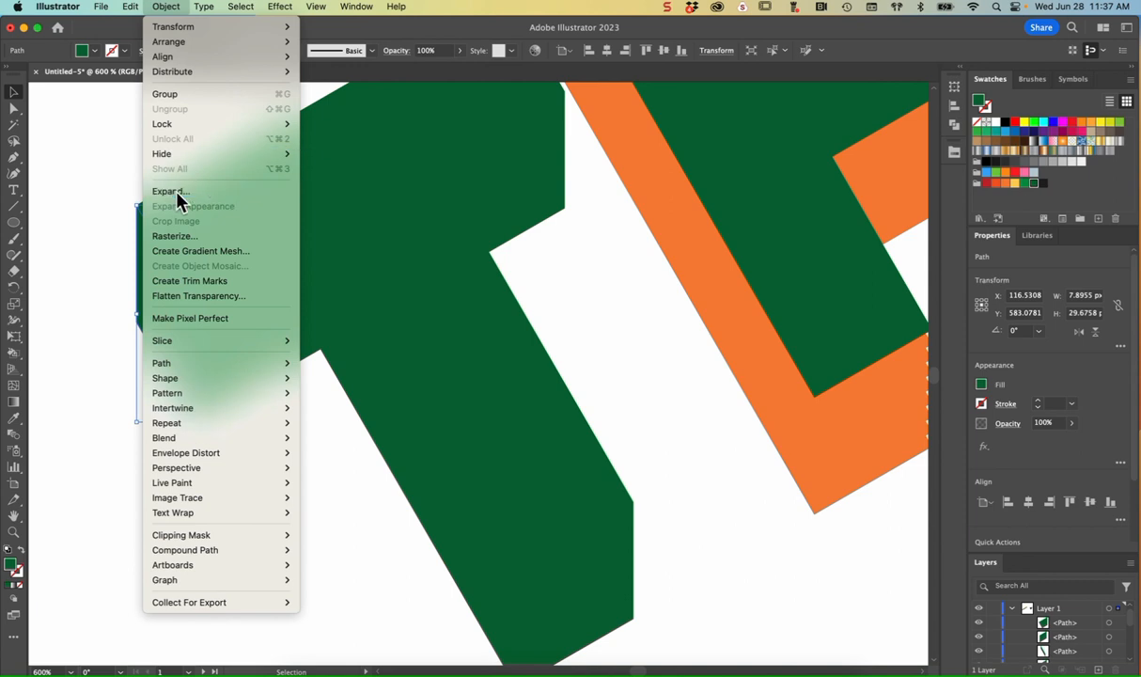
key(Escape)
click(240, 314)
click(159, 6)
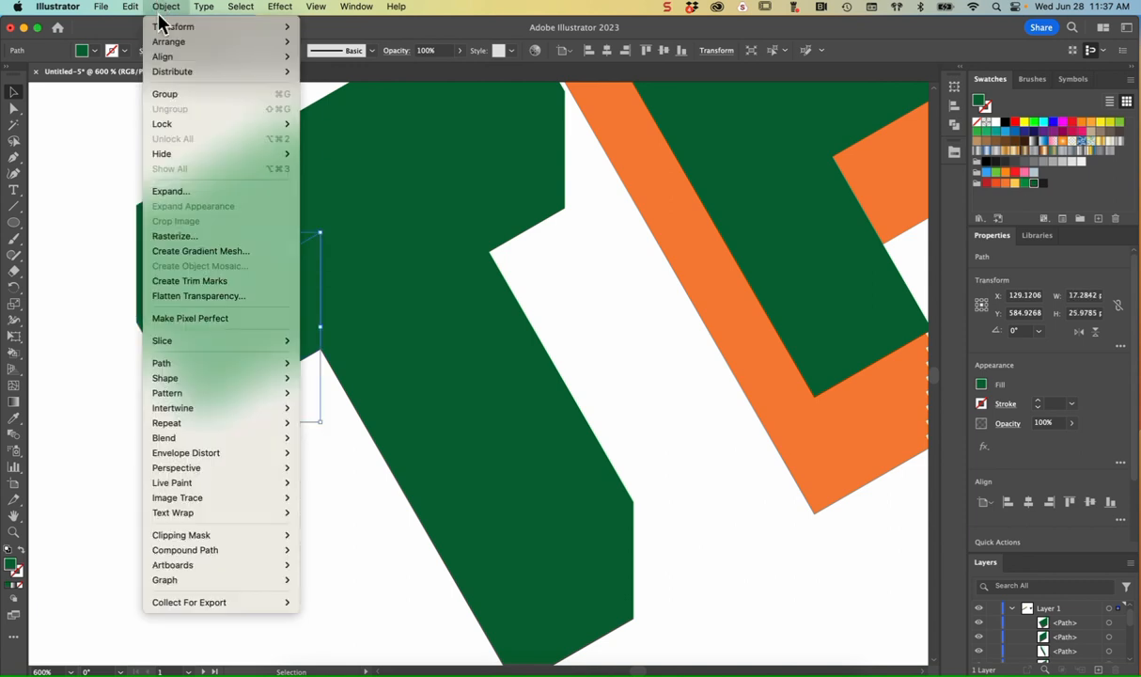
click(181, 191)
click(350, 382)
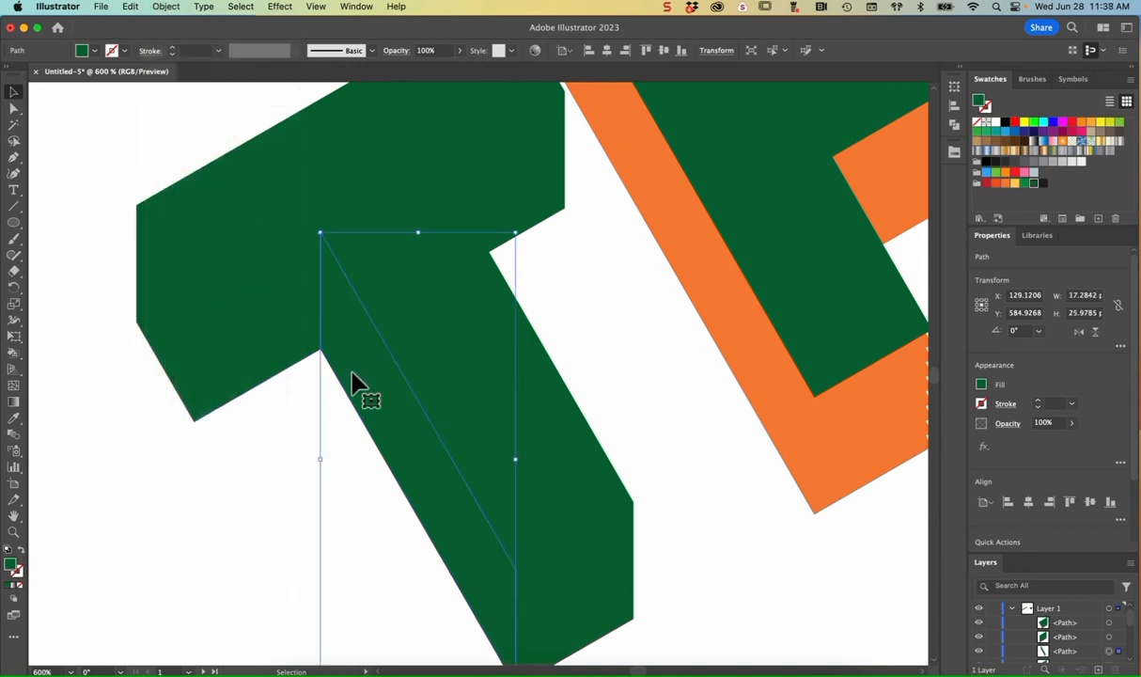
click(165, 7)
click(188, 192)
click(569, 569)
click(167, 7)
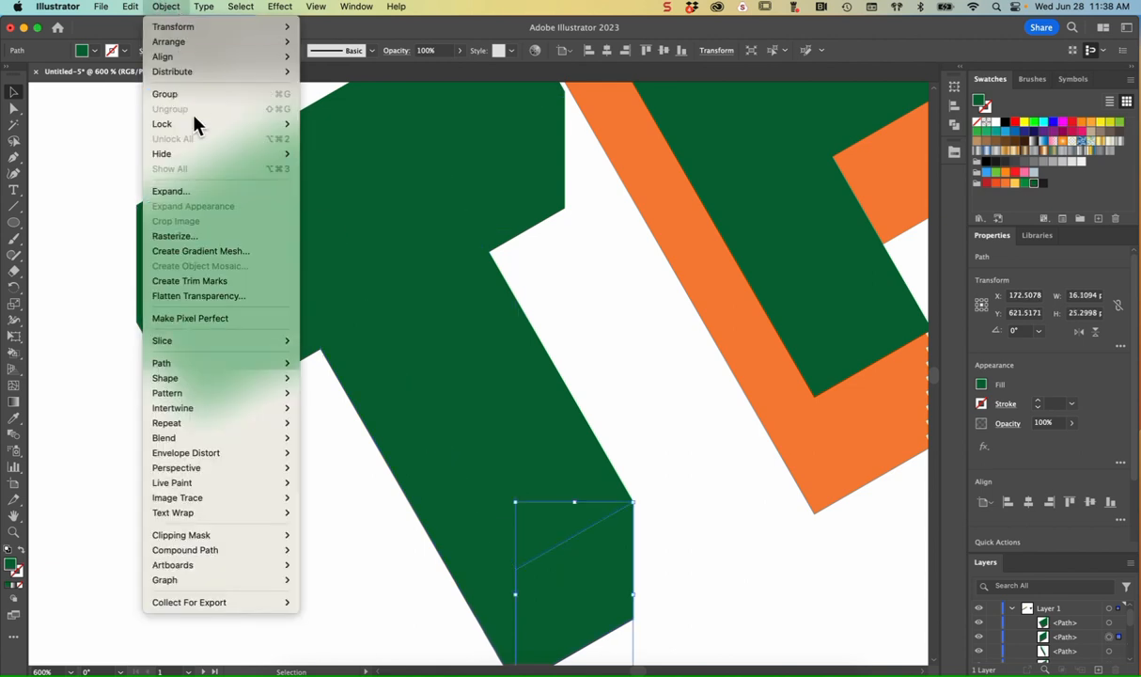
click(199, 190)
click(493, 193)
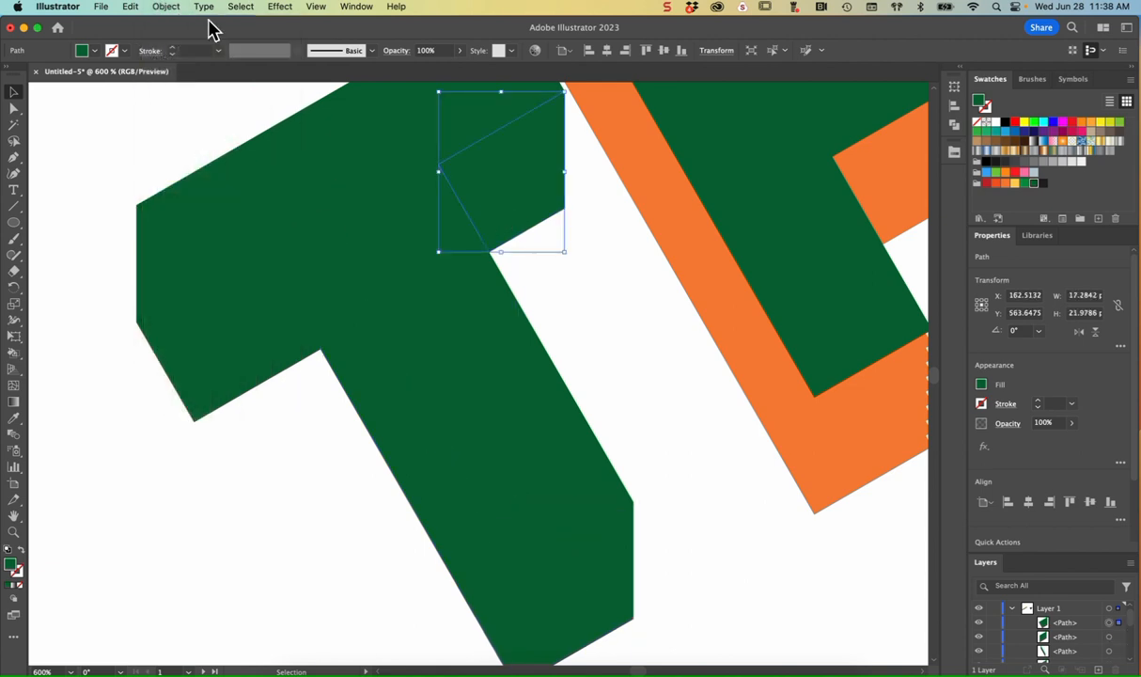
click(166, 6)
click(193, 191)
click(71, 219)
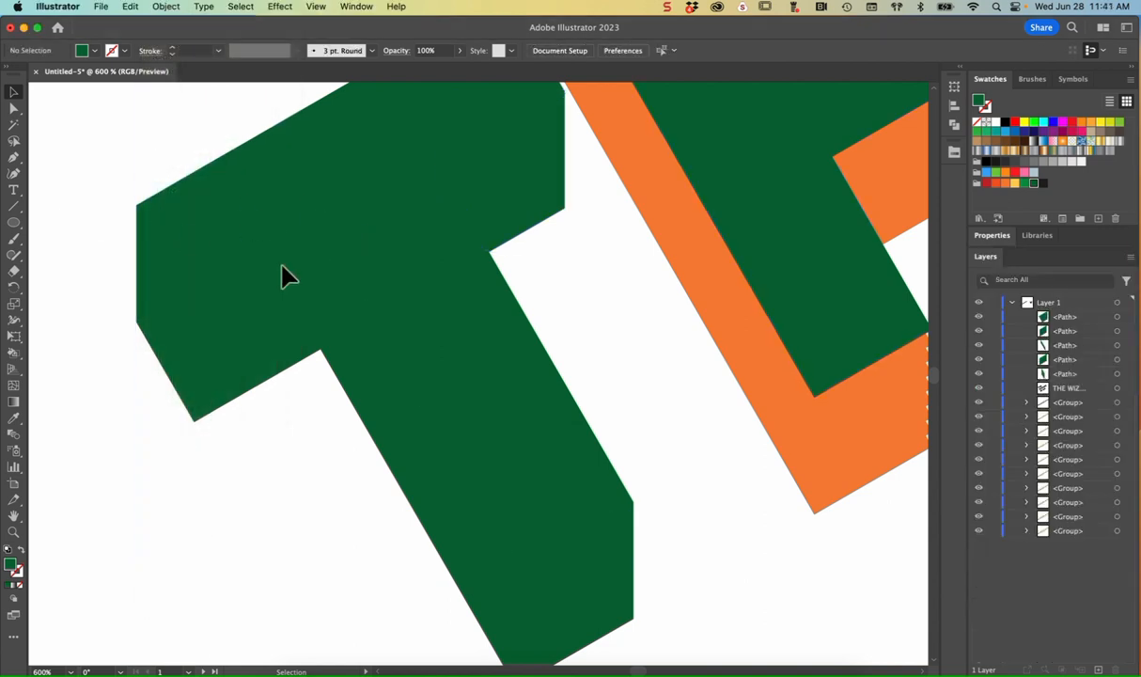
Step: Turn the T's front and side shapes into a Live Paint group, filling the left end face with gold and the face beside it with pale silver
drag(91, 170, 551, 573)
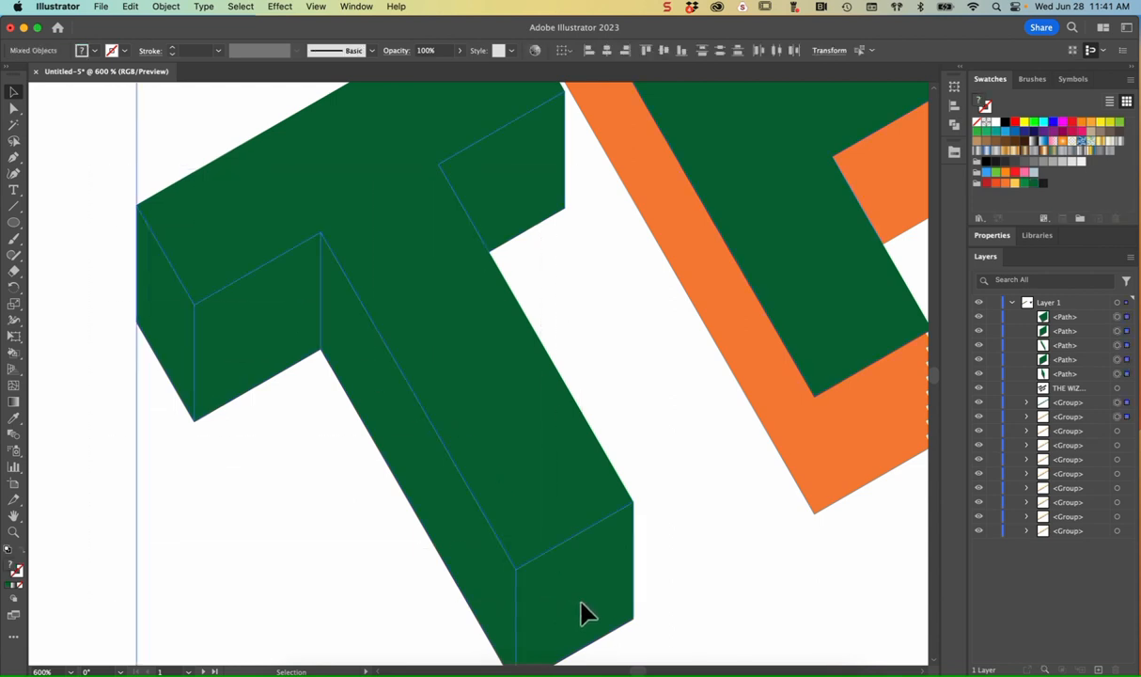
click(14, 352)
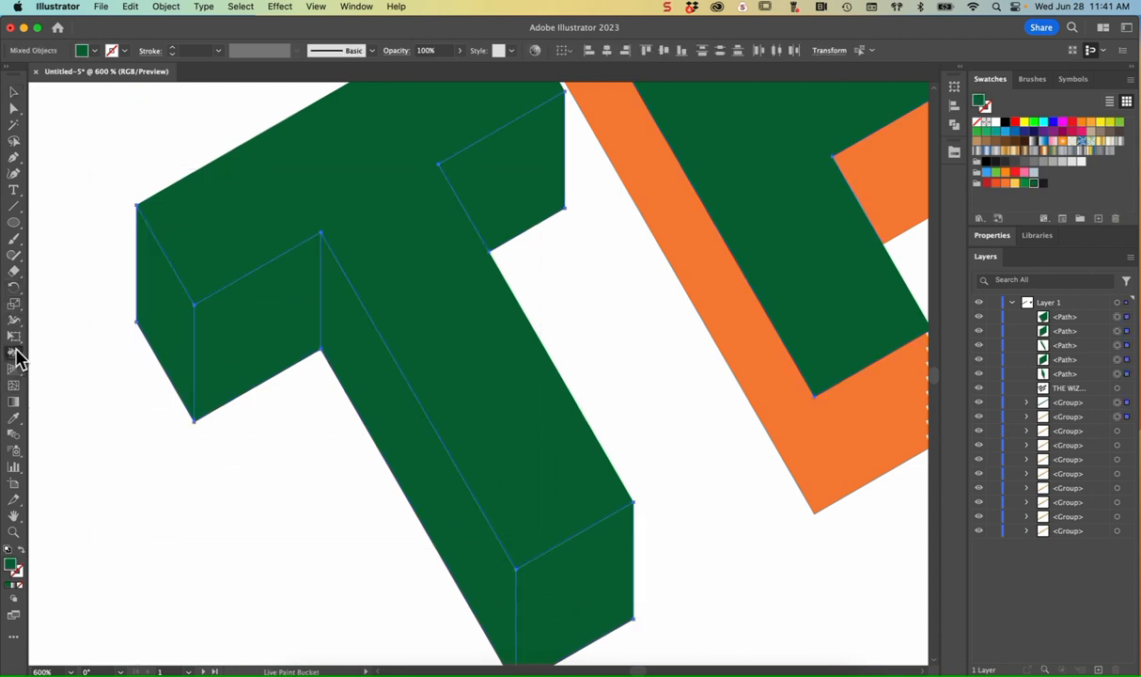
click(173, 329)
click(1100, 140)
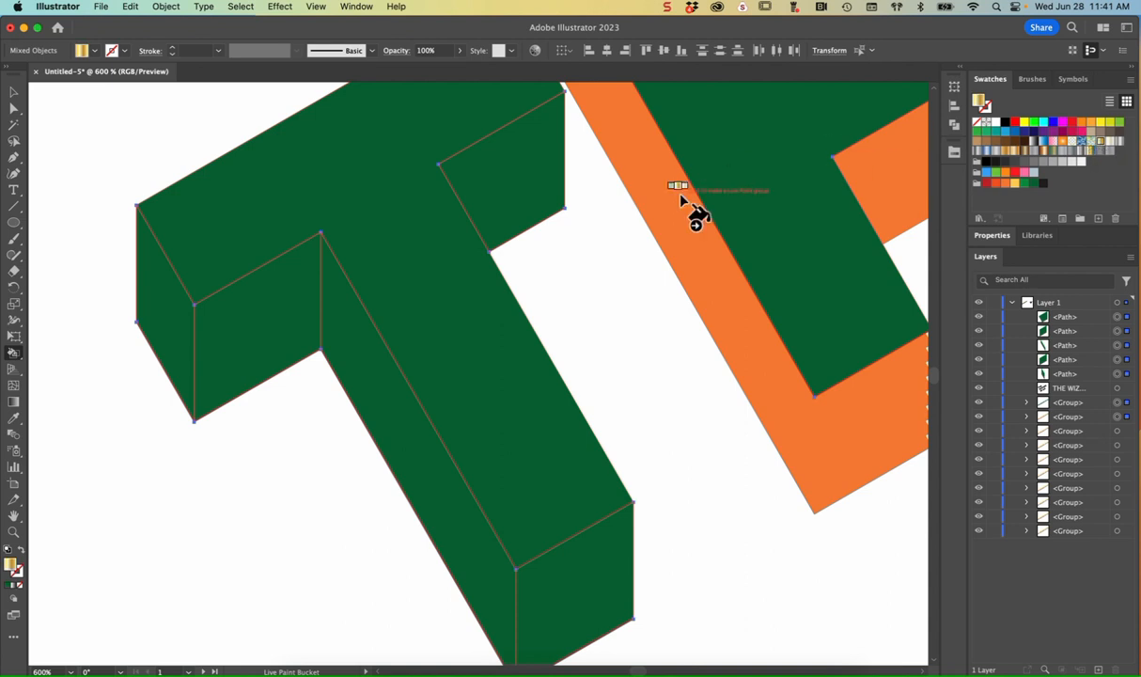
click(160, 301)
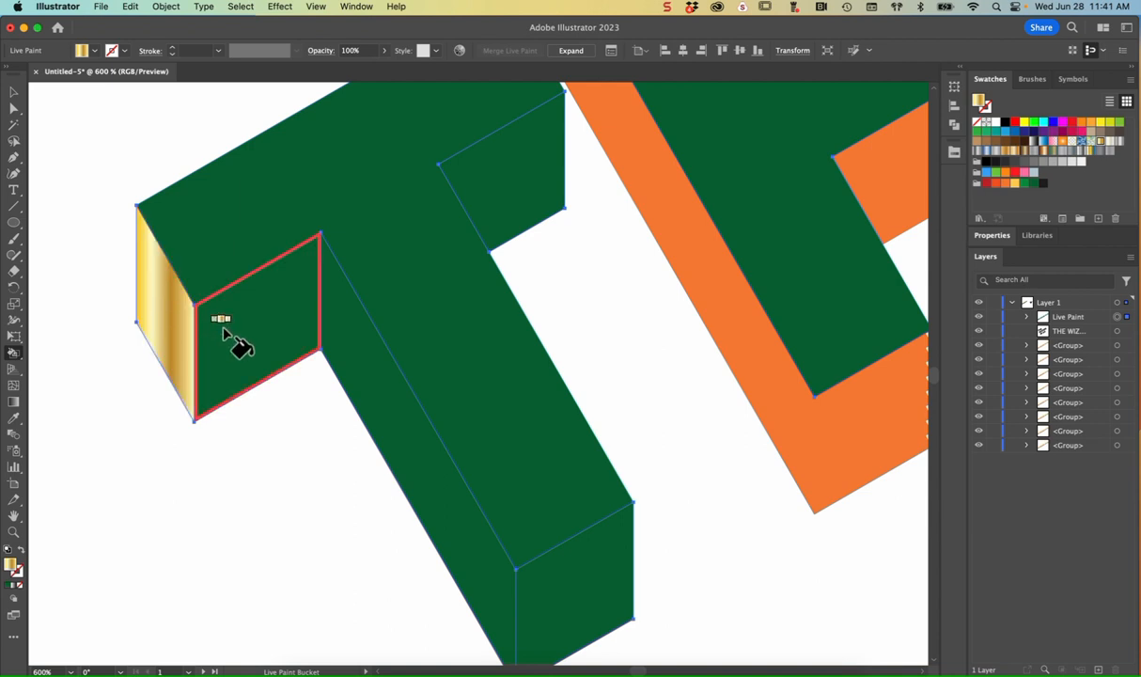
key(Right)
click(223, 329)
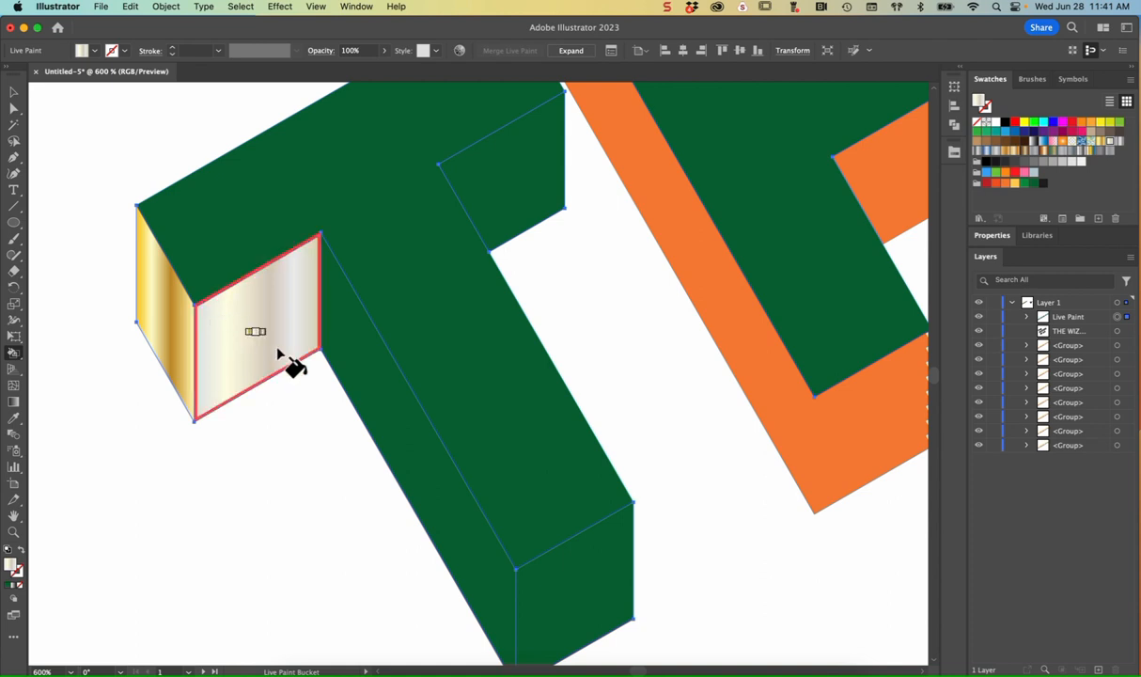
Step: Live Paint the long side face of the T's stem, trying the grey metal gradients before settling on the blue one
key(Right)
key(Right)
key(Right)
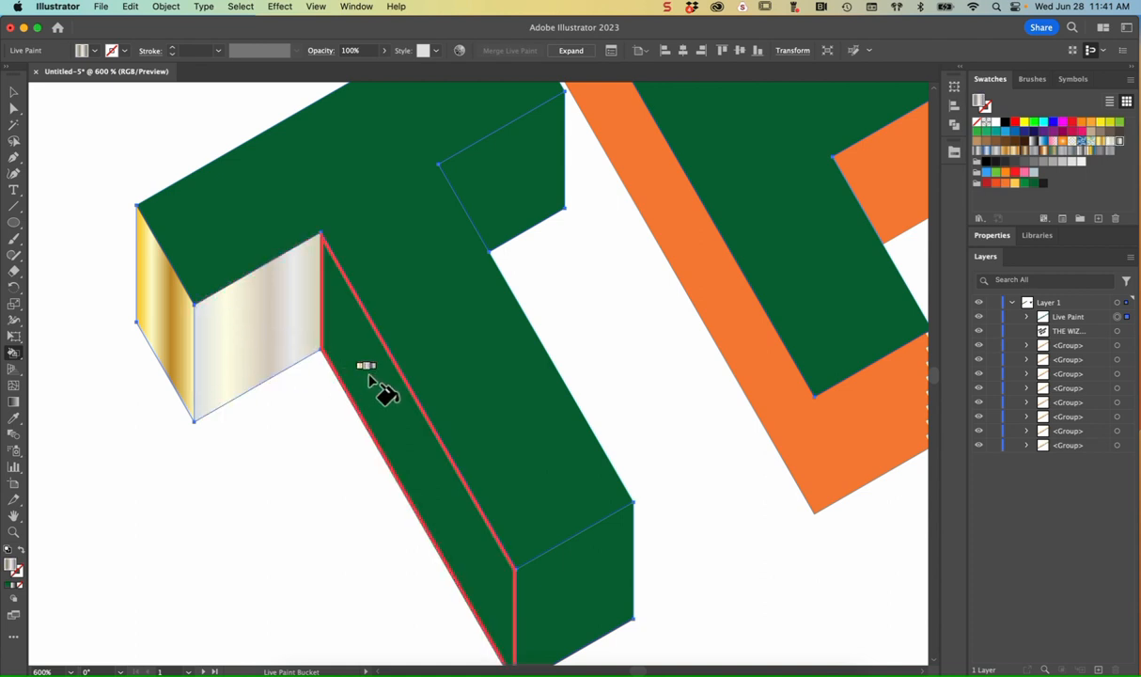
click(370, 379)
scroll(370, 386, down, 2)
scroll(369, 386, right, 1)
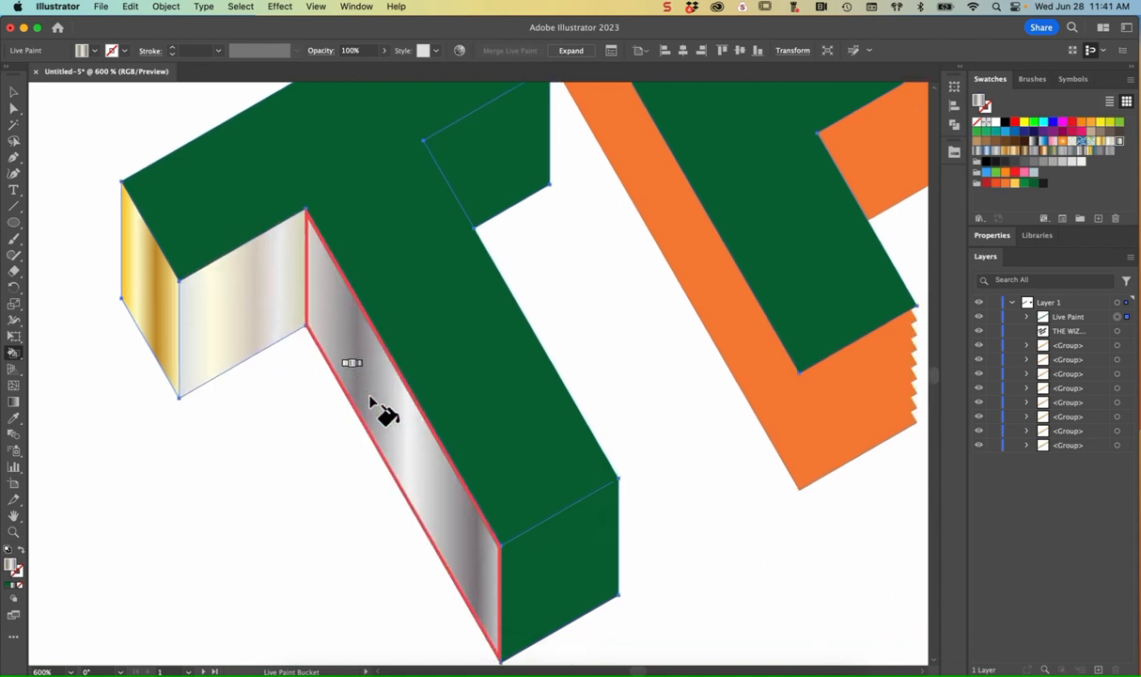
click(370, 396)
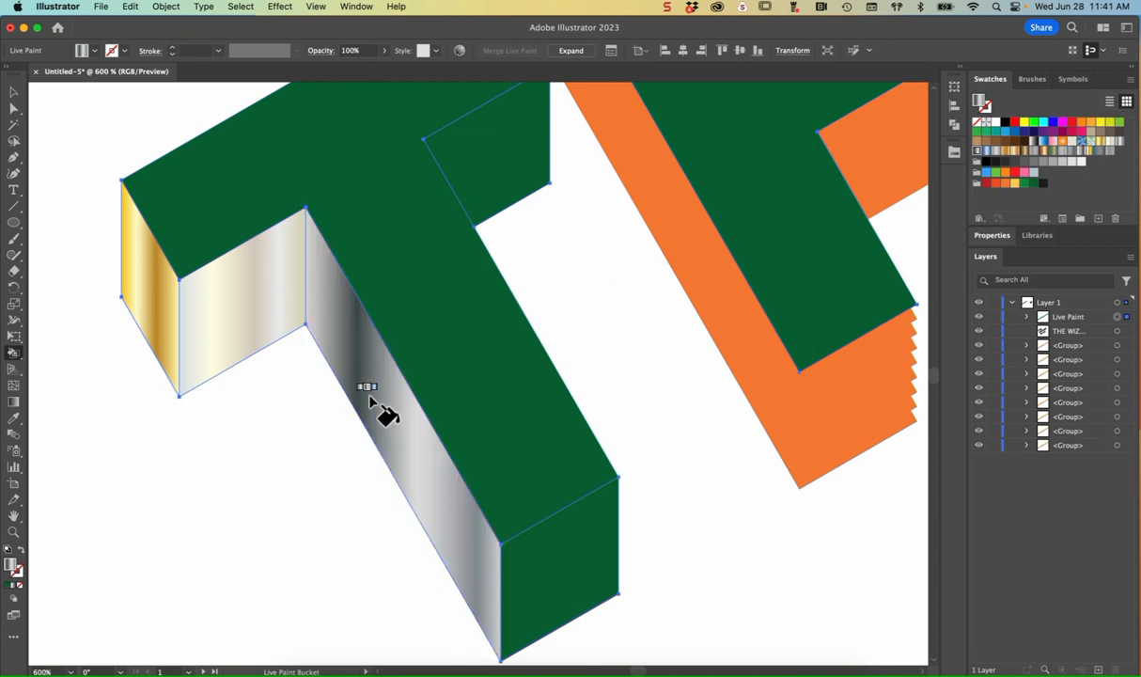
click(373, 401)
scroll(385, 434, down, 3)
scroll(386, 435, right, 3)
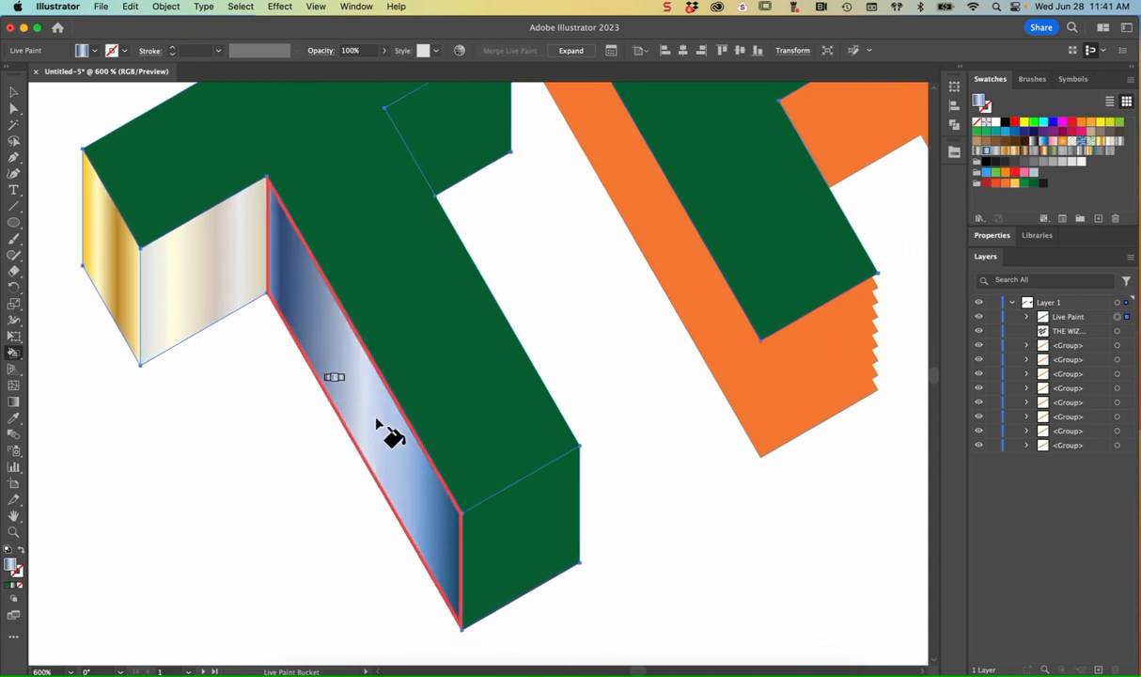
Step: Live Paint the stem's lower end face with the silver gradient and the face under the right arm with bronze, then deselect the T
click(488, 534)
scroll(459, 199, up, 3)
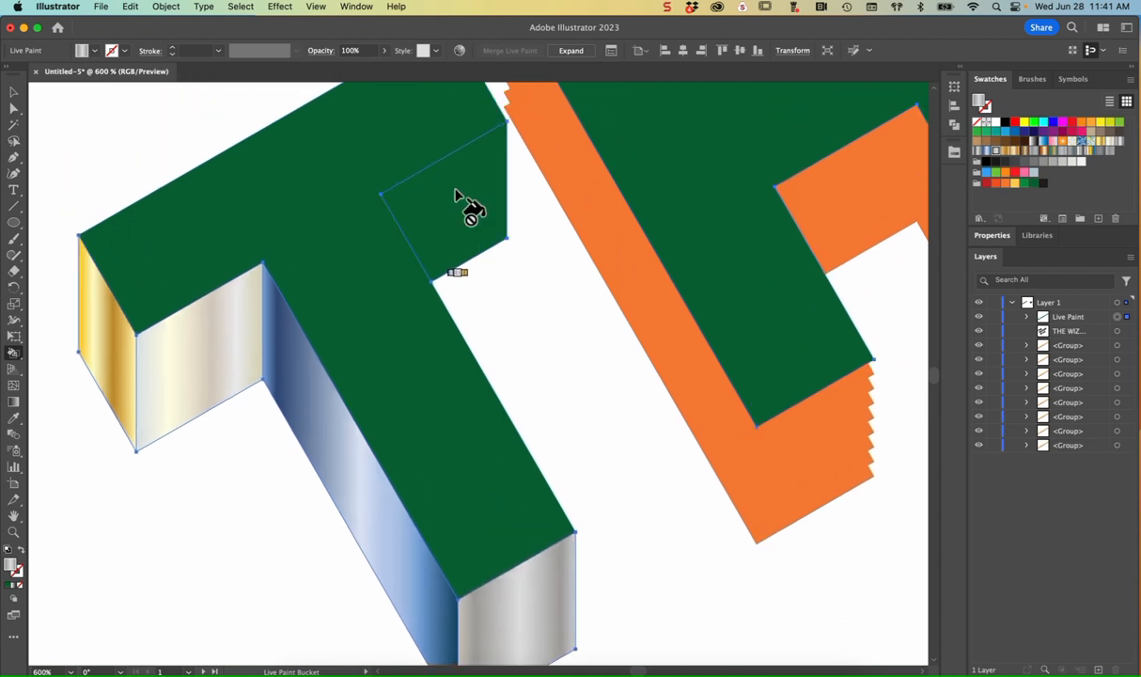
key(Right)
key(Right)
key(Right)
key(Right)
key(Right)
key(Right)
key(Right)
key(Right)
click(449, 202)
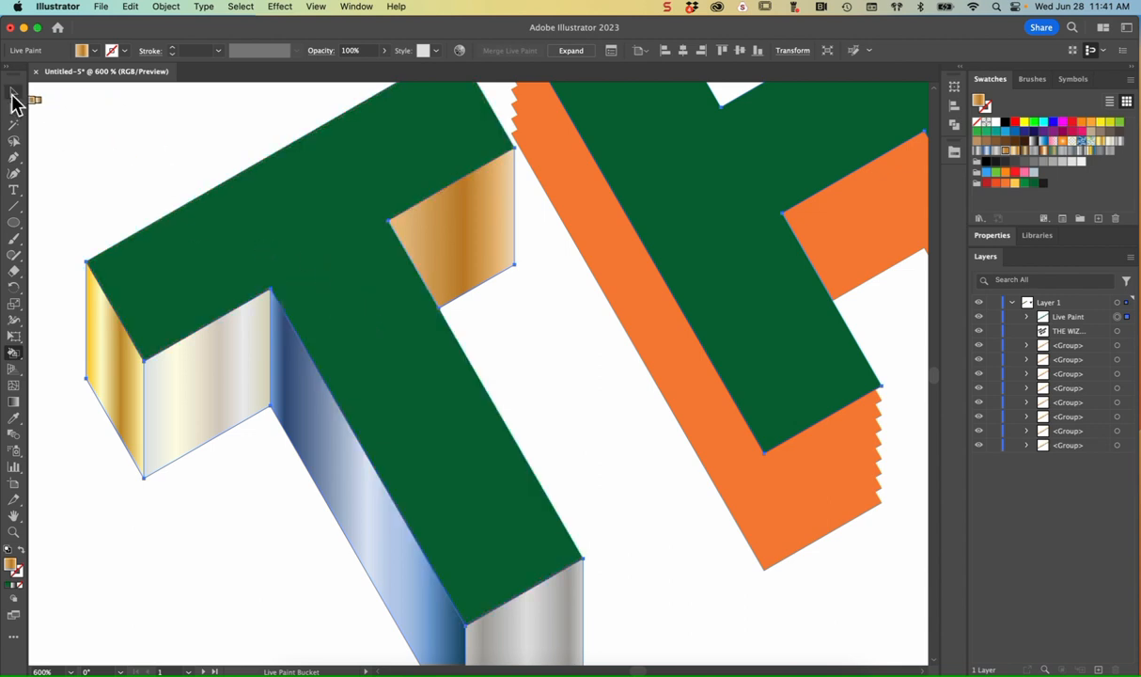
click(13, 94)
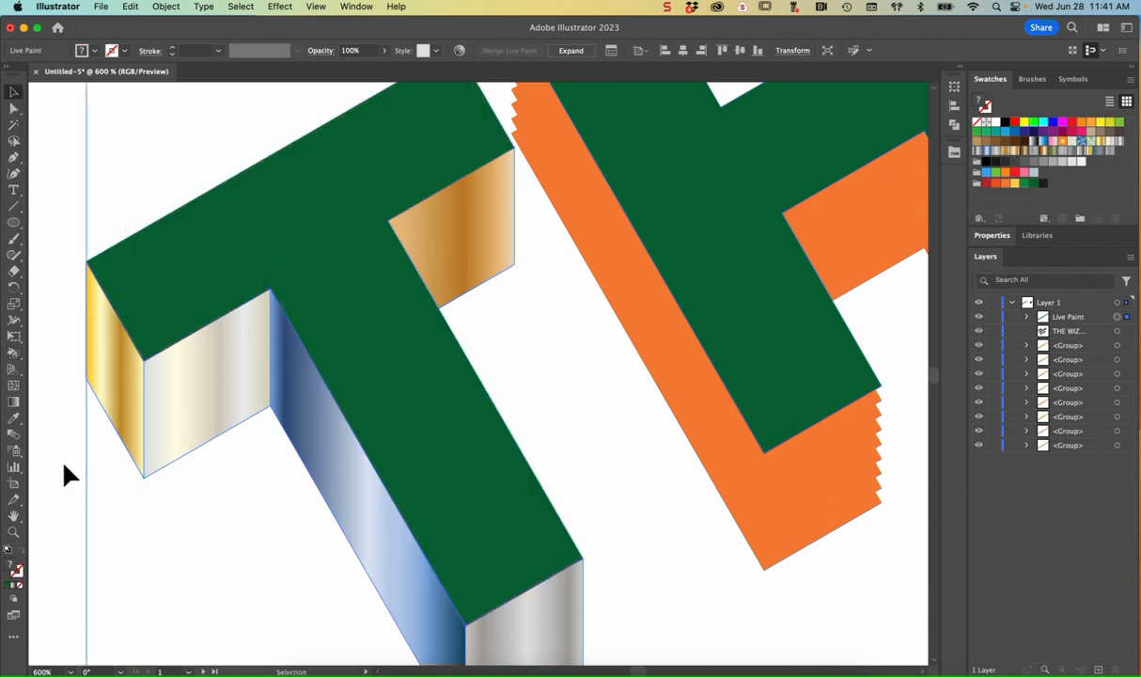
click(79, 482)
Step: Select only the pale silver face under the T's left arm within the Live Paint group
key(super+minus)
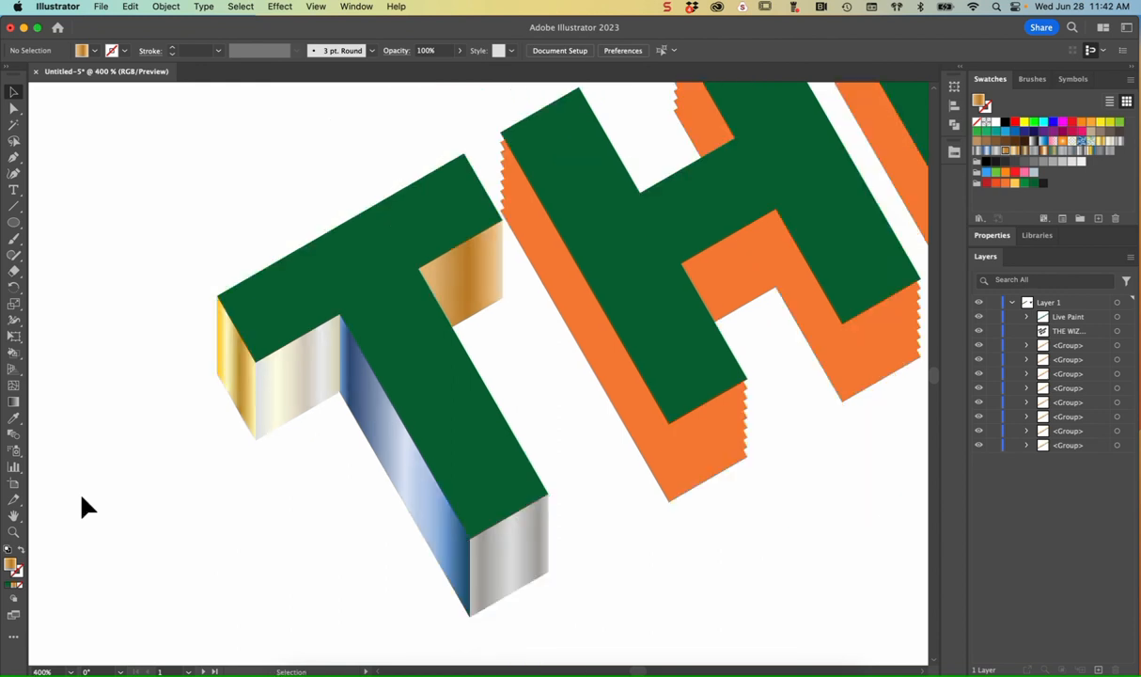
scroll(82, 507, right, 5)
scroll(83, 507, down, 3)
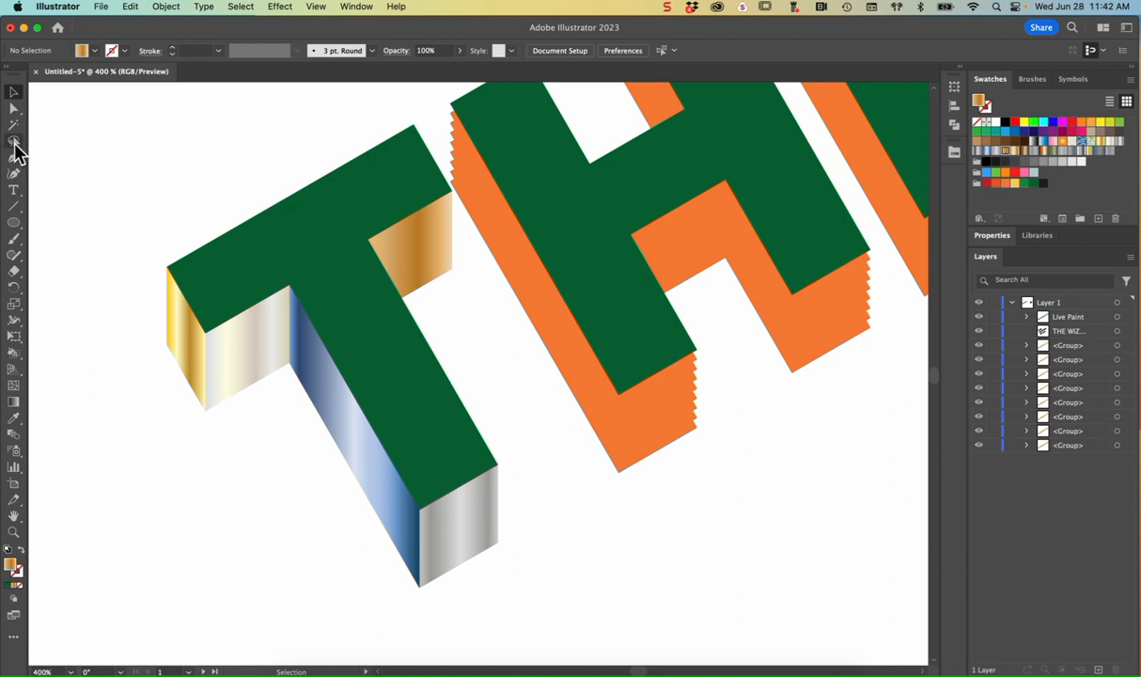
click(255, 358)
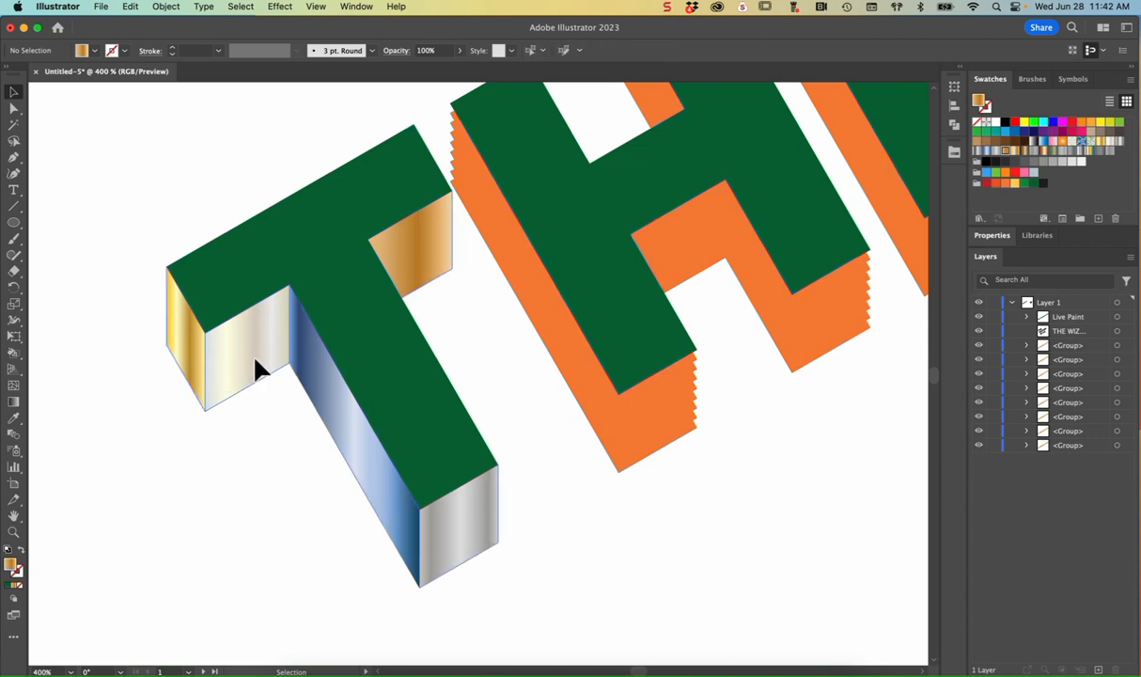
click(64, 176)
drag(21, 117, 42, 126)
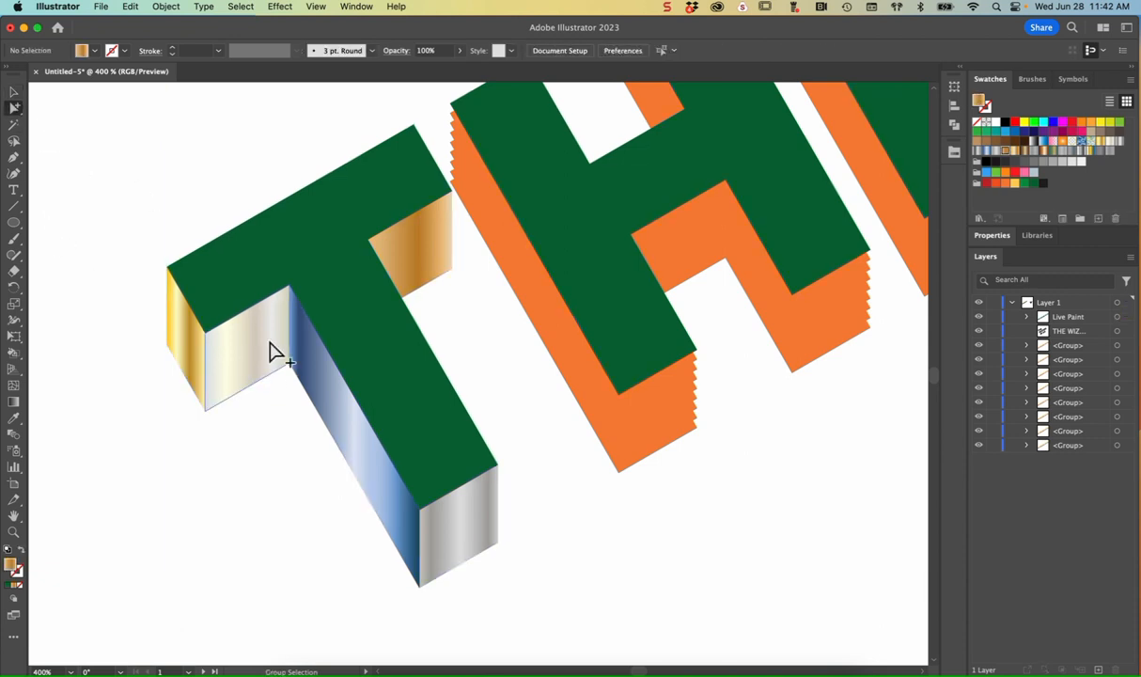
click(270, 355)
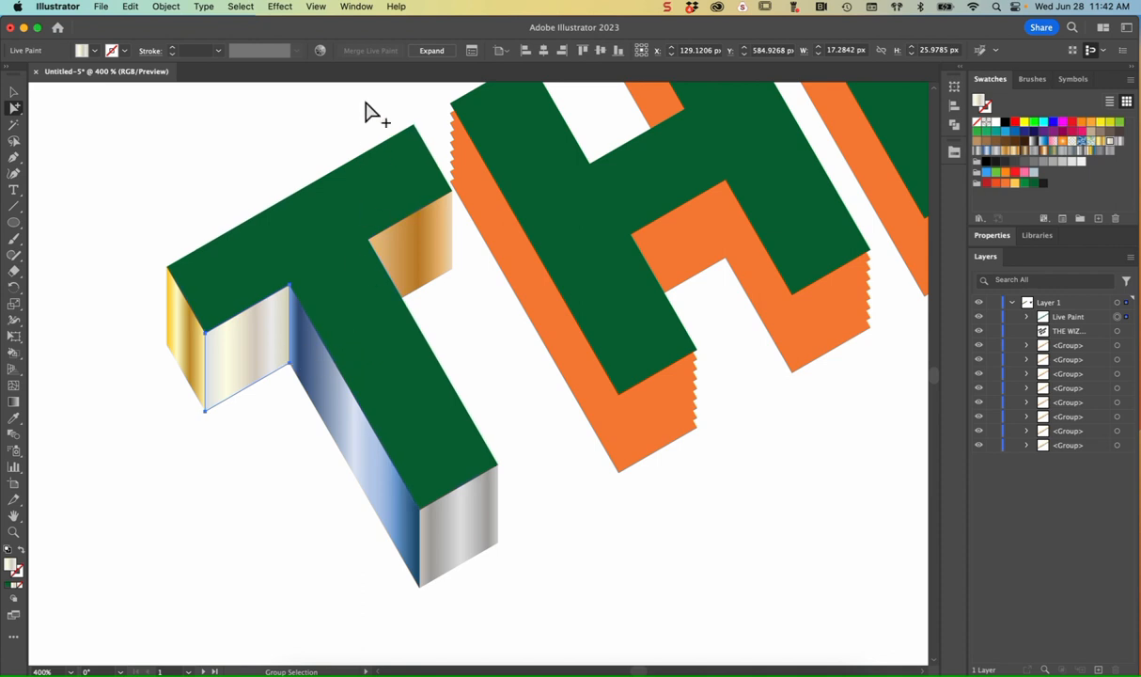
Step: Try to apply the Canopy Diamond Concrete Tiles 3D material to the T's pale silver face inside the Live Paint group
click(281, 7)
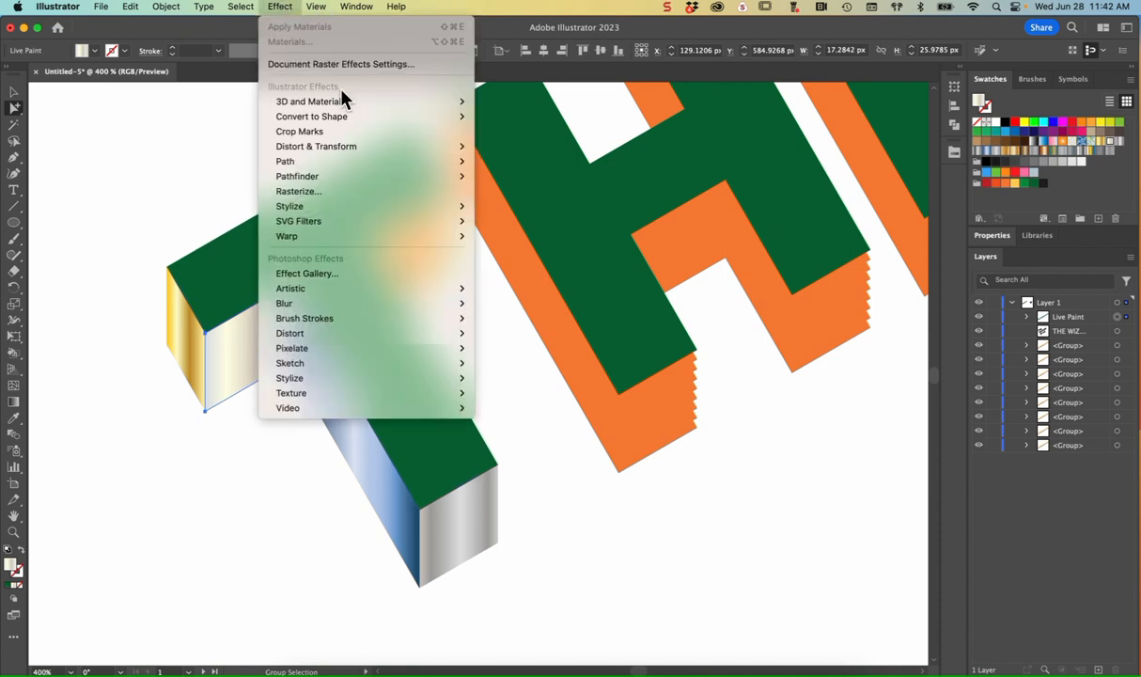
mouse_move(350, 105)
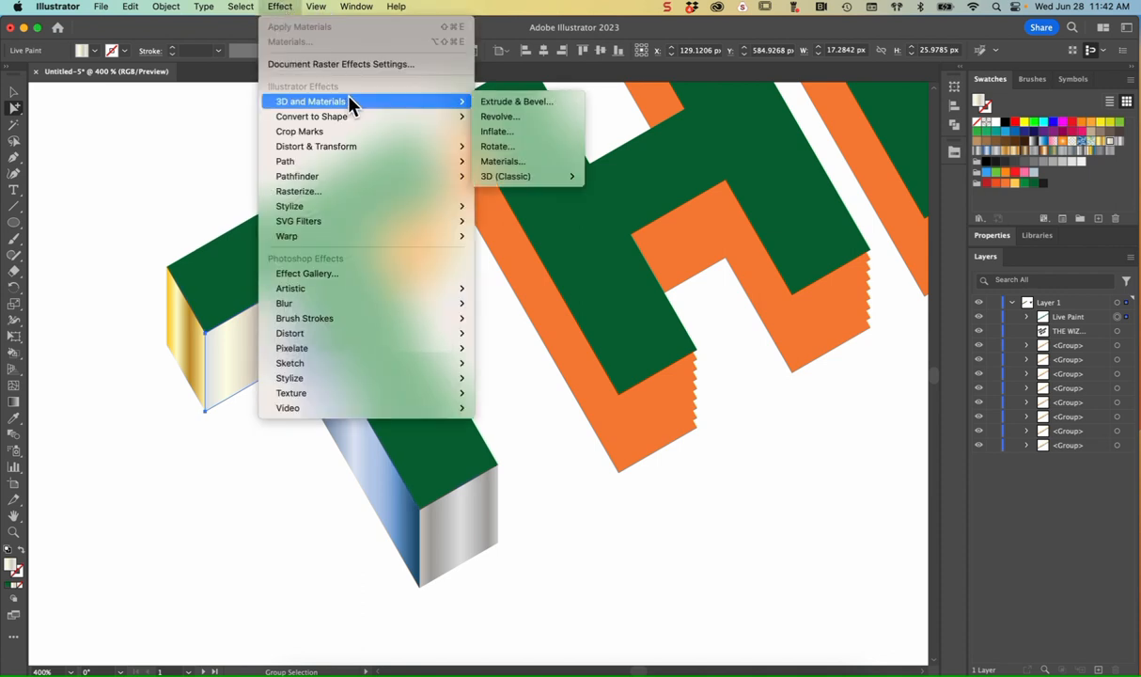
click(529, 163)
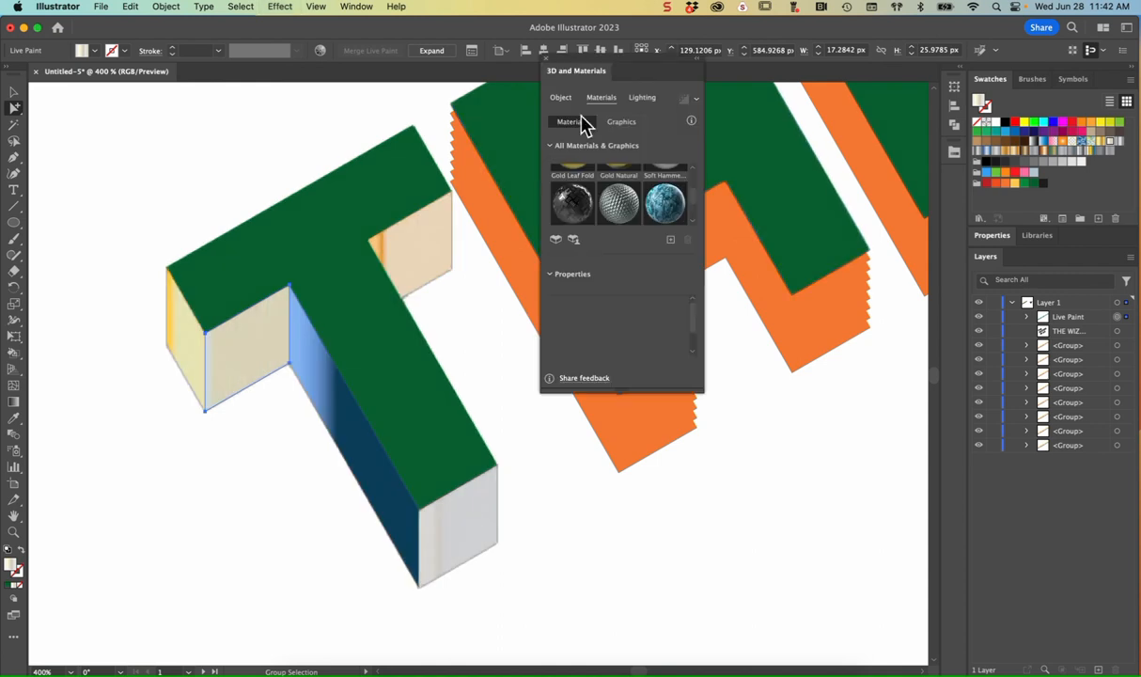
drag(645, 69, 853, 91)
drag(843, 411, 854, 673)
scroll(819, 293, down, 10)
scroll(820, 293, up, 3)
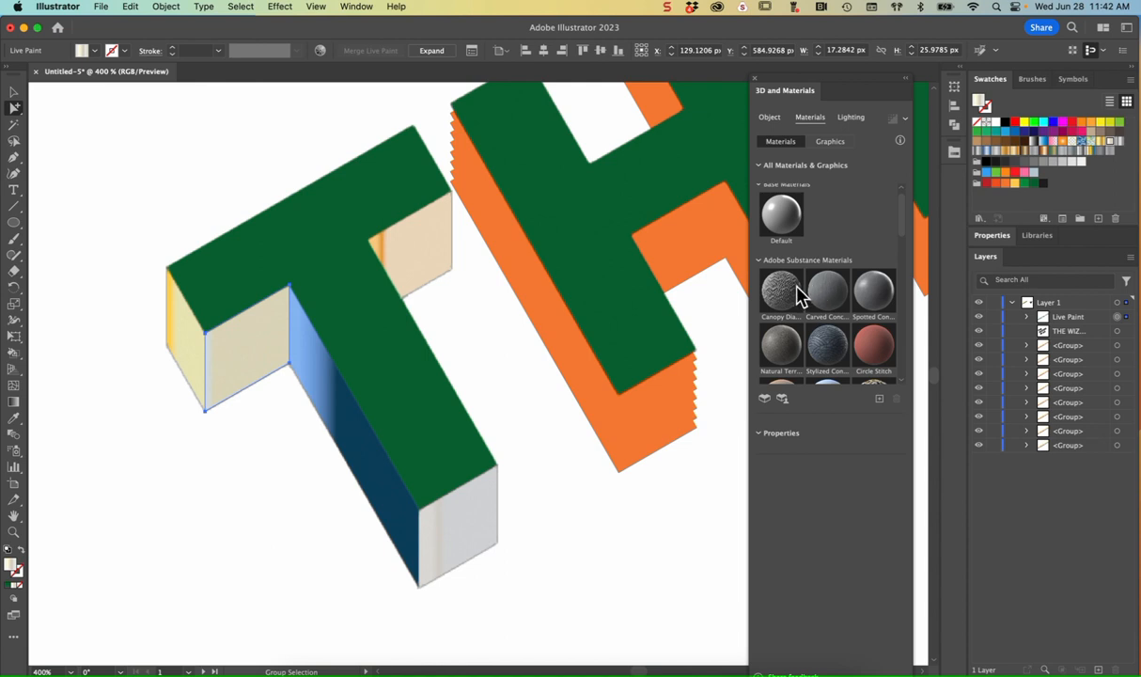
click(787, 293)
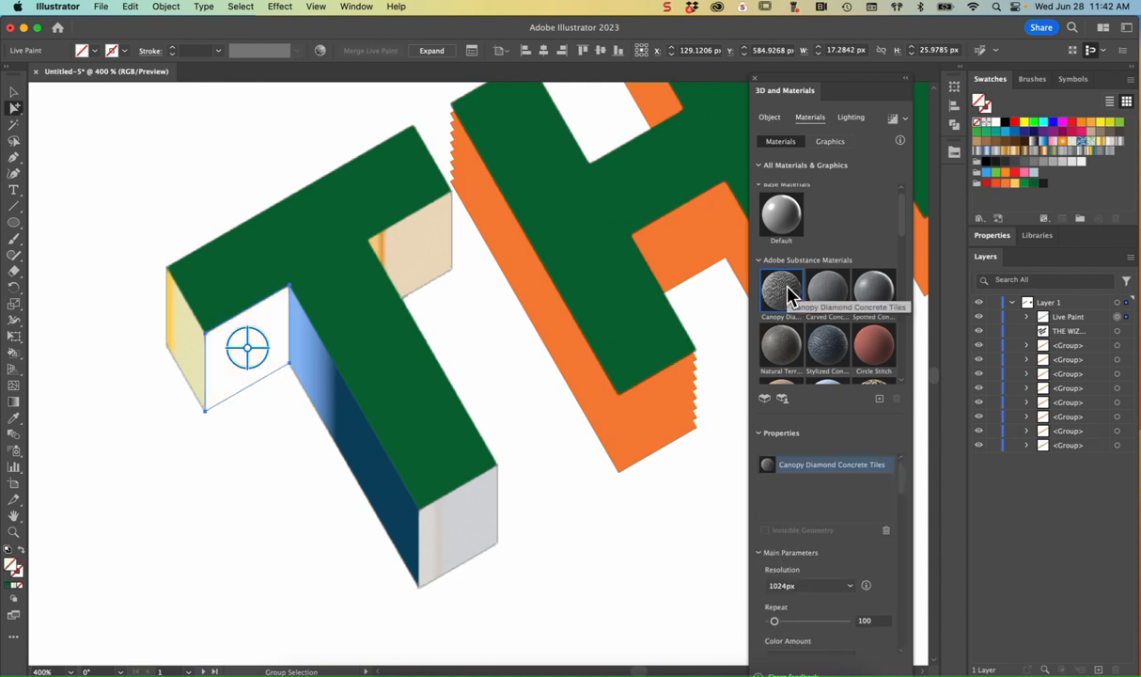
Step: Delete the T's textured face, and undo back to the state before any 3D material was applied
click(755, 79)
click(12, 94)
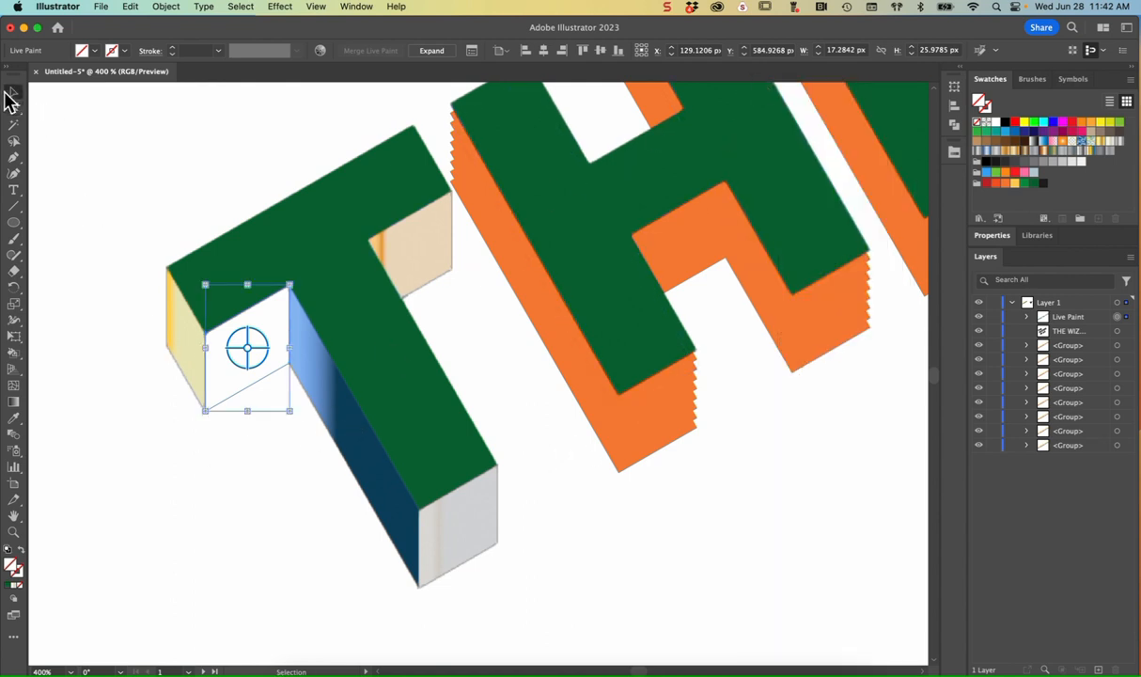
key(Delete)
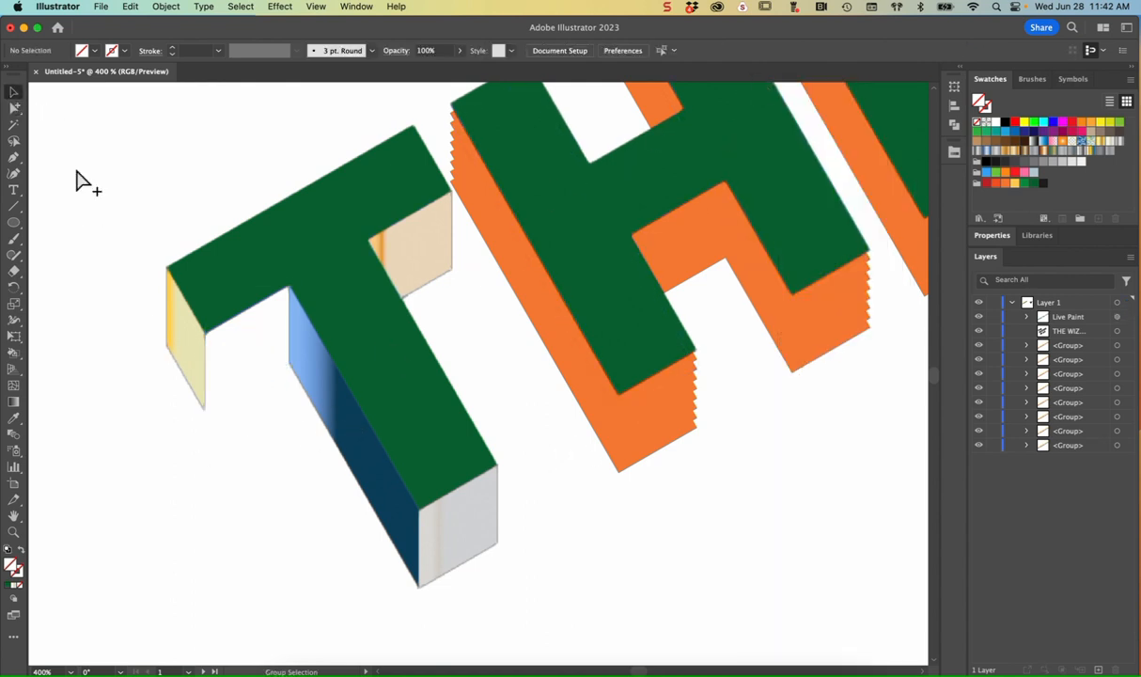
key(super+z)
key(v)
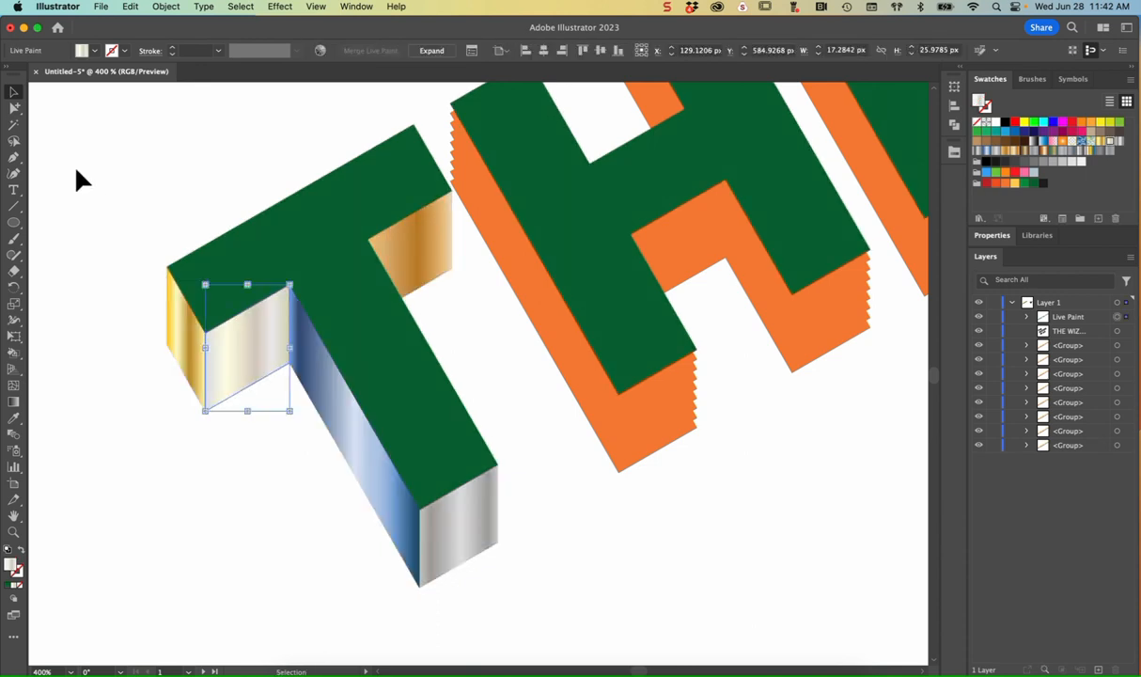
Step: Expand the T's Live Paint object into a regular group and deselect it
click(166, 7)
click(174, 193)
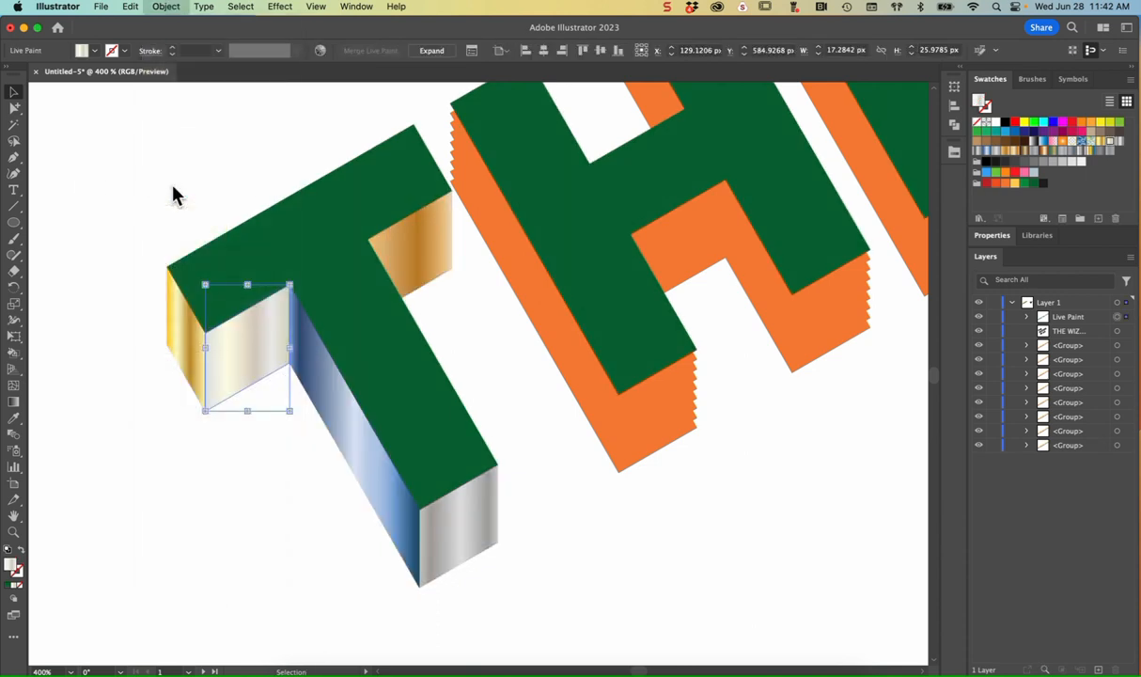
click(607, 450)
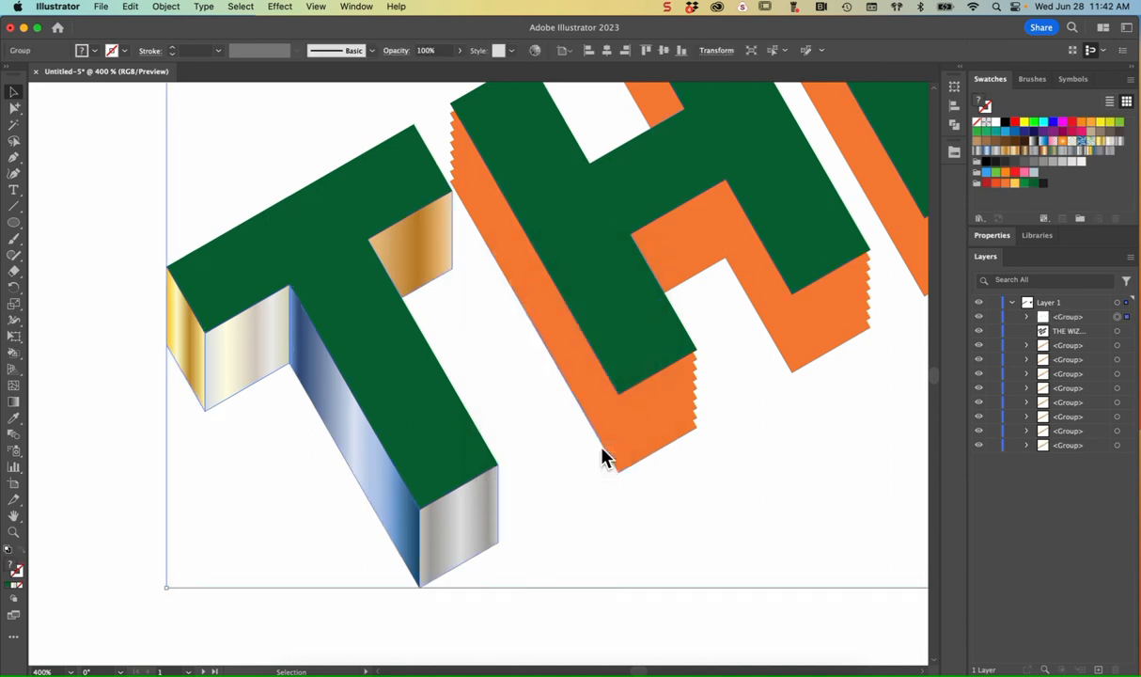
click(83, 146)
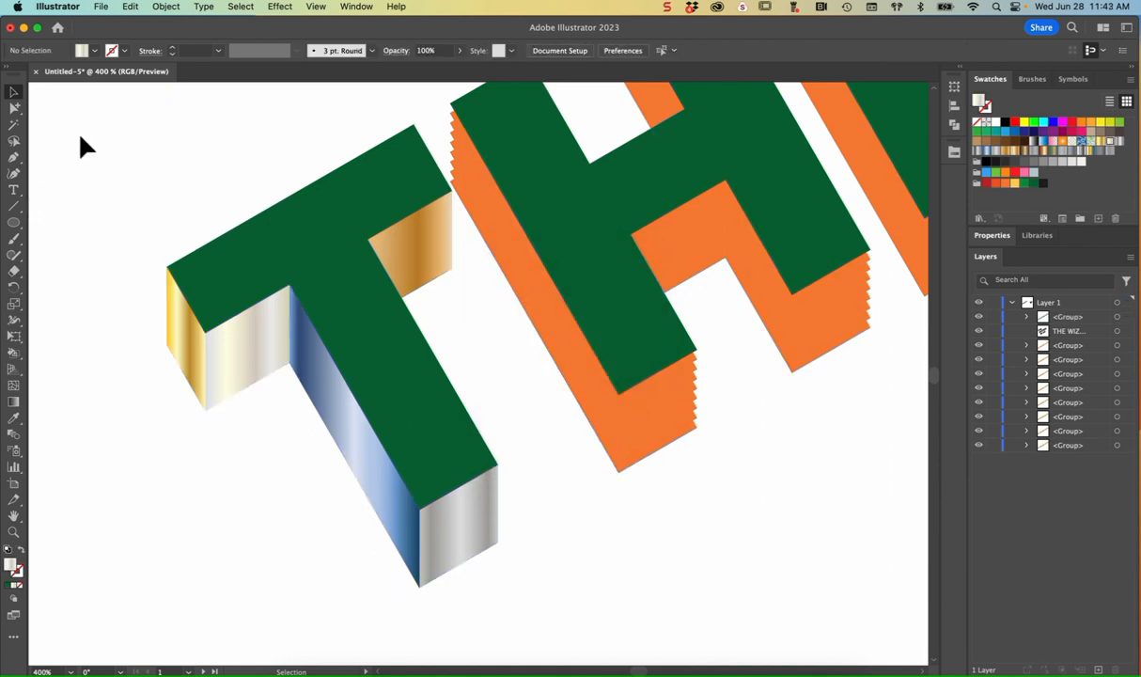
Step: Select the pale silver face alone in the expanded T group and apply the Canopy Diamond Concrete Tiles material
click(225, 391)
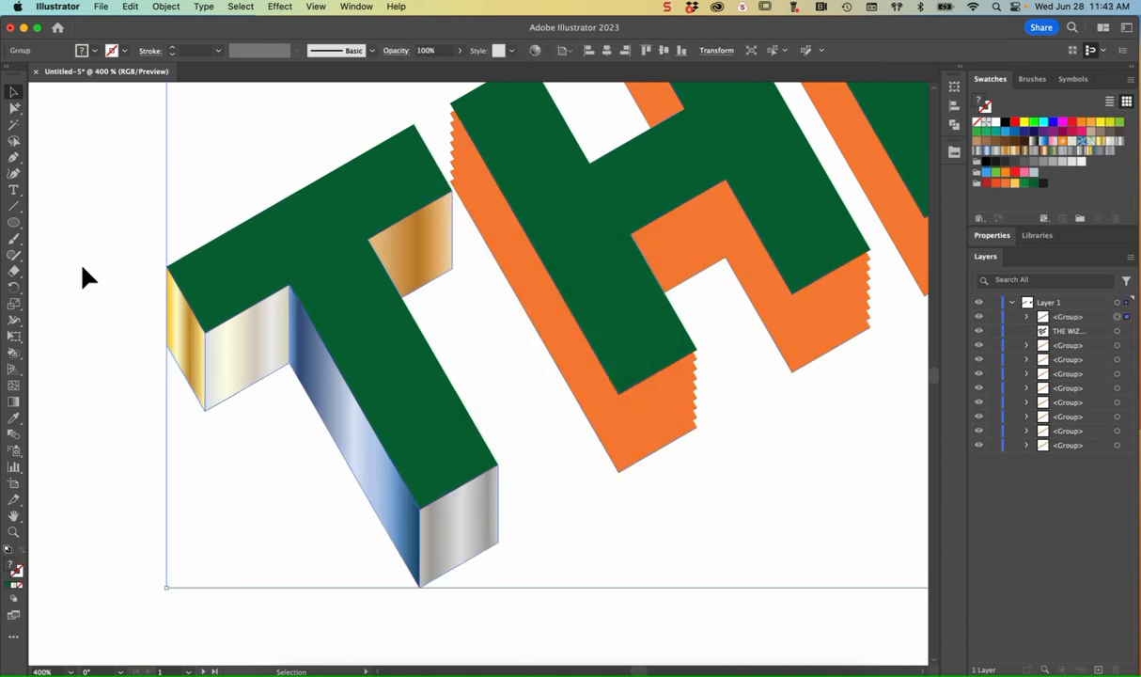
click(51, 173)
click(14, 109)
click(262, 373)
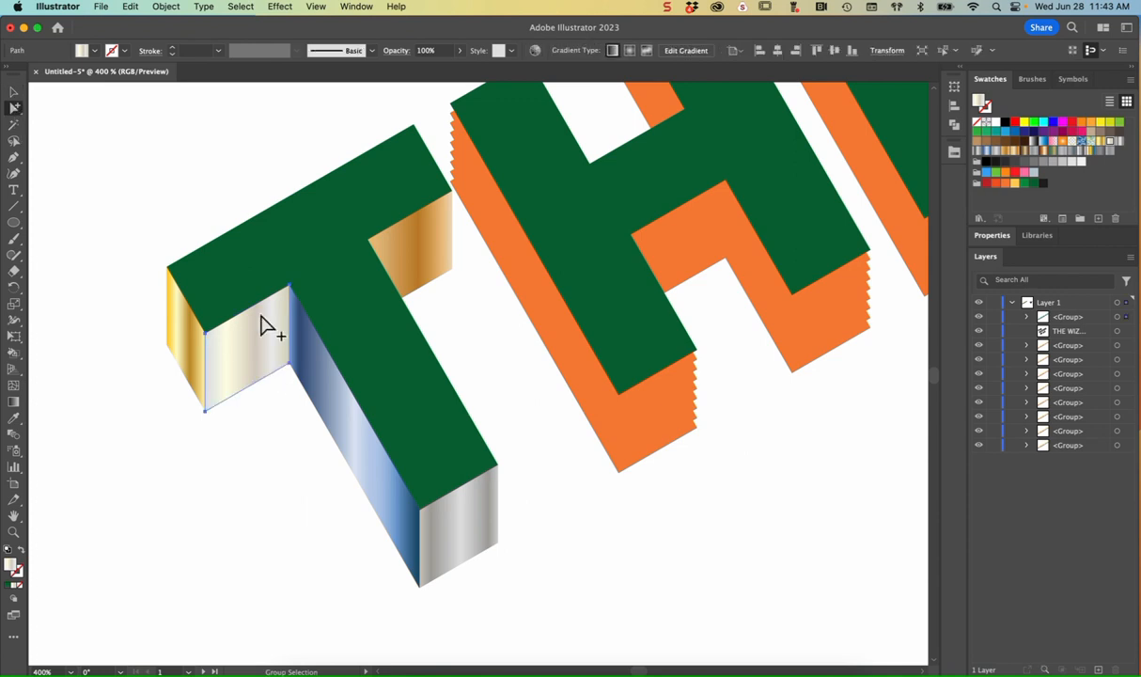
click(335, 7)
mouse_move(291, 5)
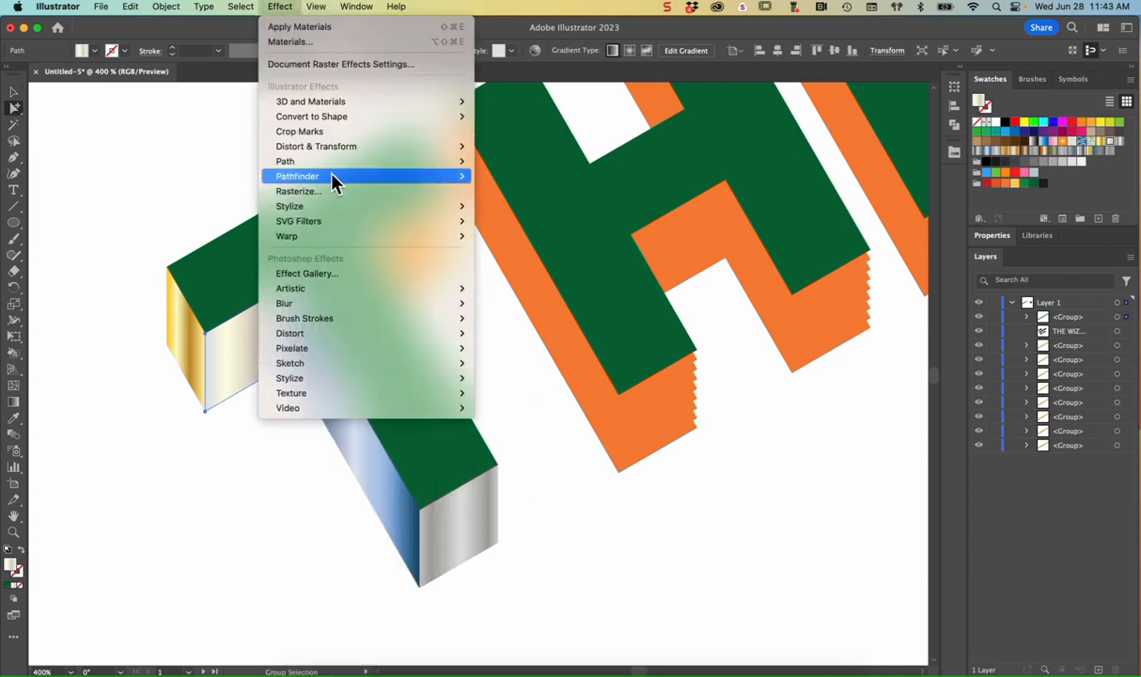
click(503, 161)
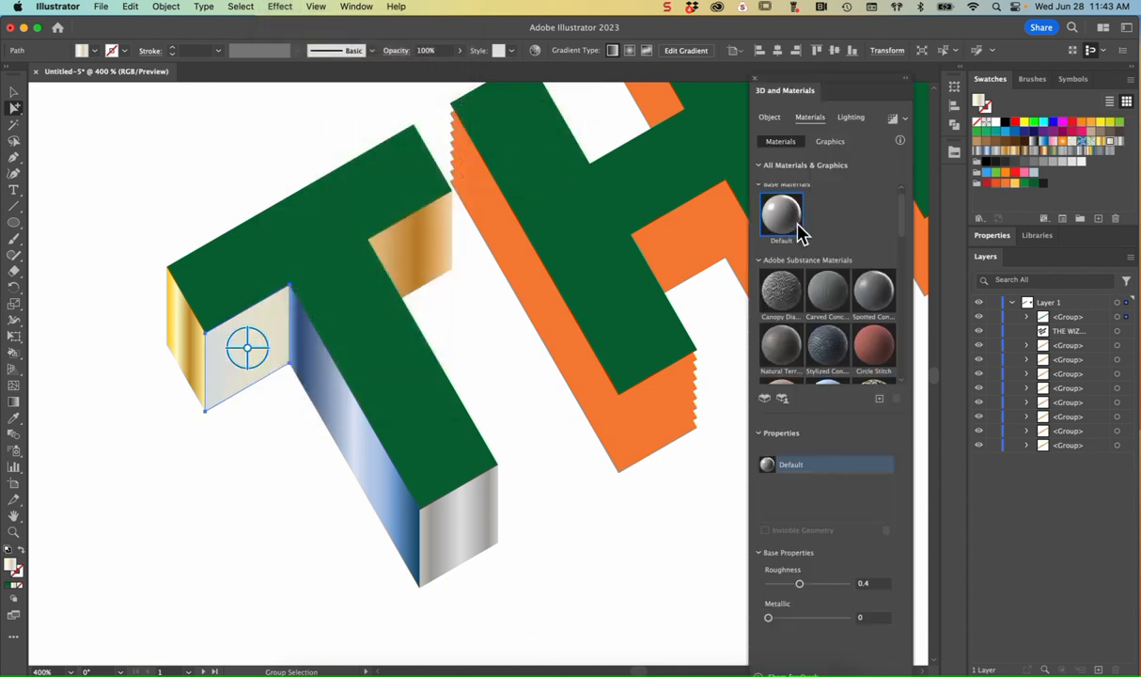
click(784, 293)
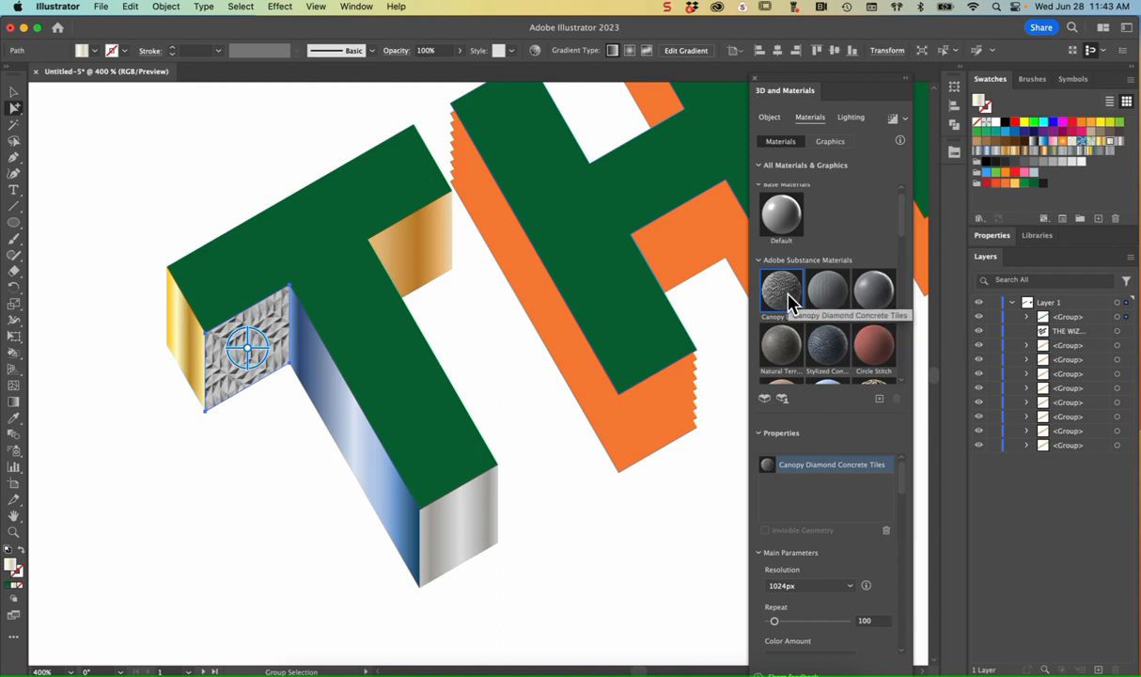
Step: Try the Sand Step Dunes and Gold Natural materials on the selected face under the T's left arm
scroll(842, 360, down, 5)
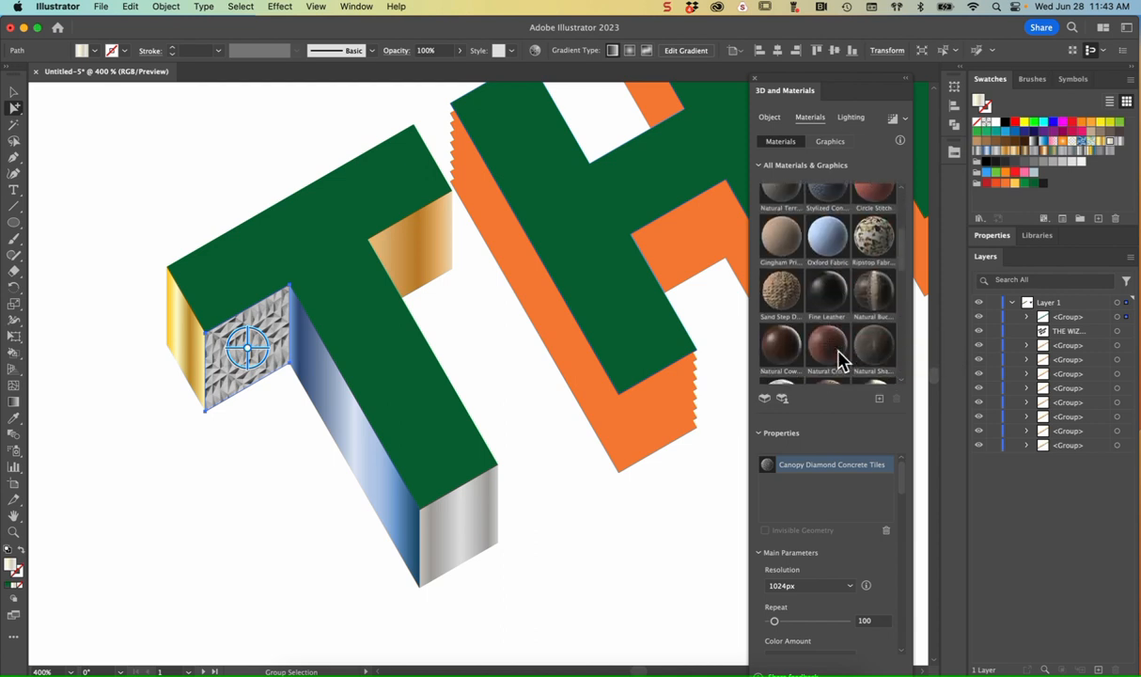
click(783, 297)
scroll(827, 322, down, 3)
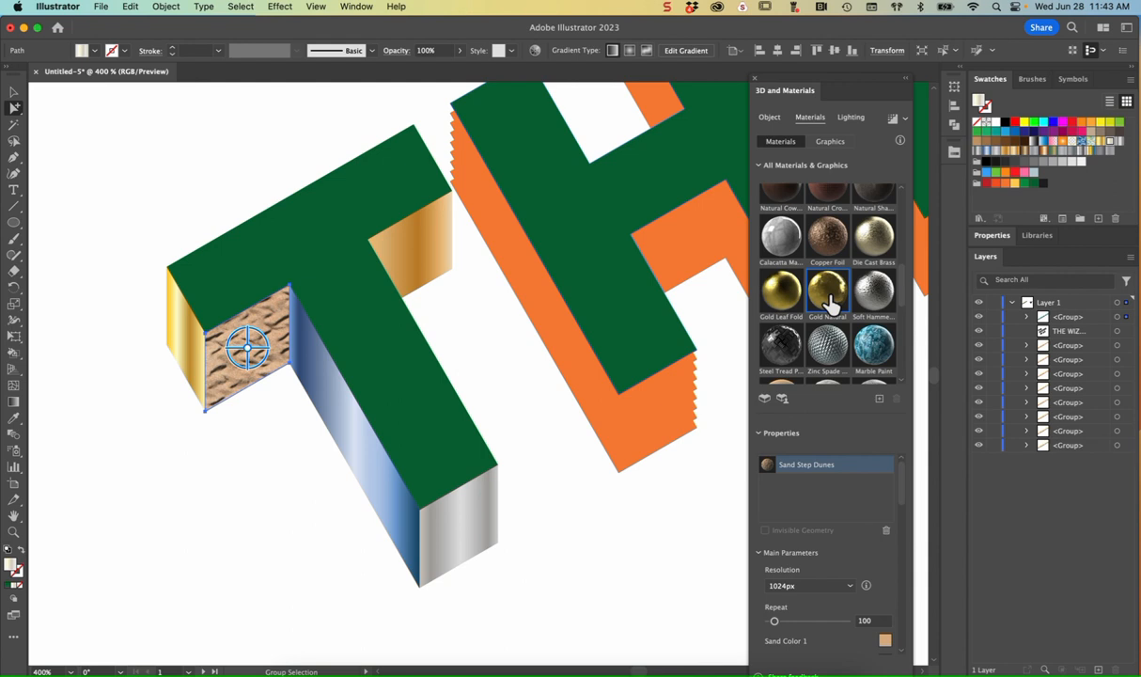
click(829, 297)
scroll(837, 329, down, 2)
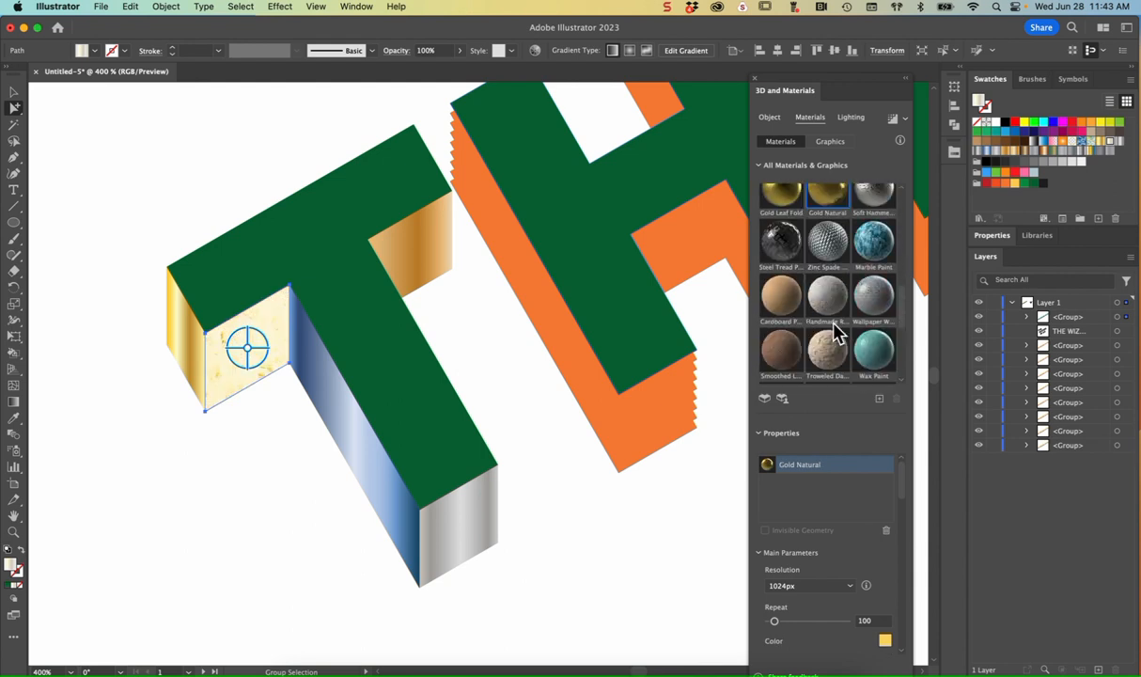
Step: Try the Zinc Spade Pattern material on the selected T face and increase its Repeat value
click(830, 270)
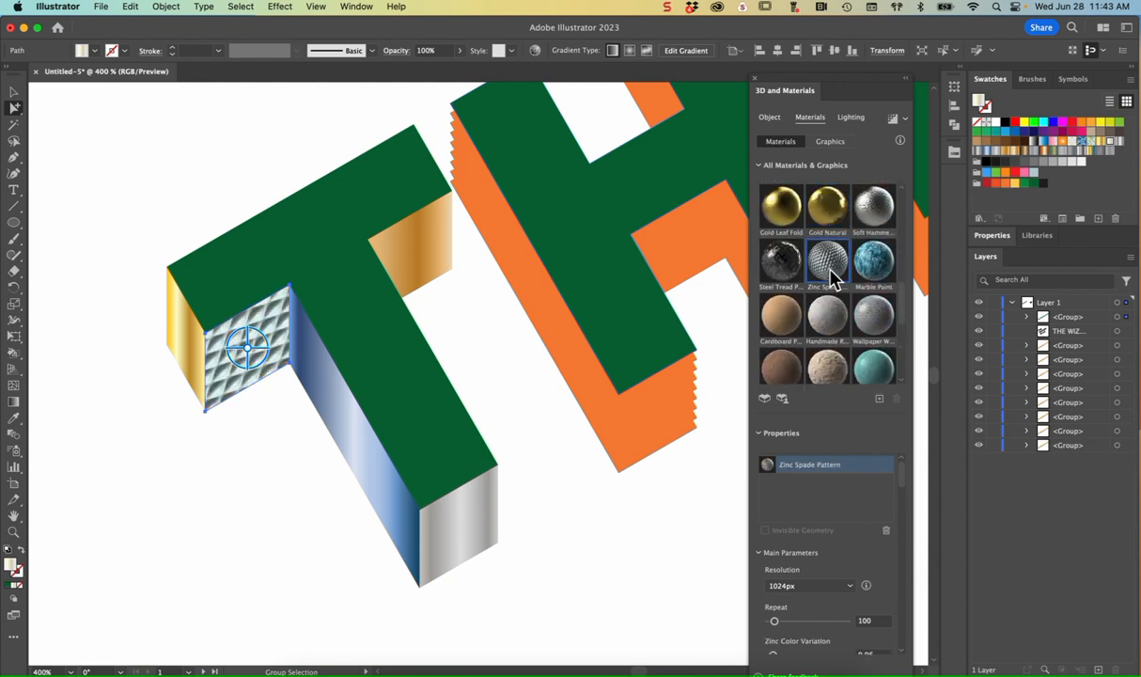
scroll(844, 526, down, 3)
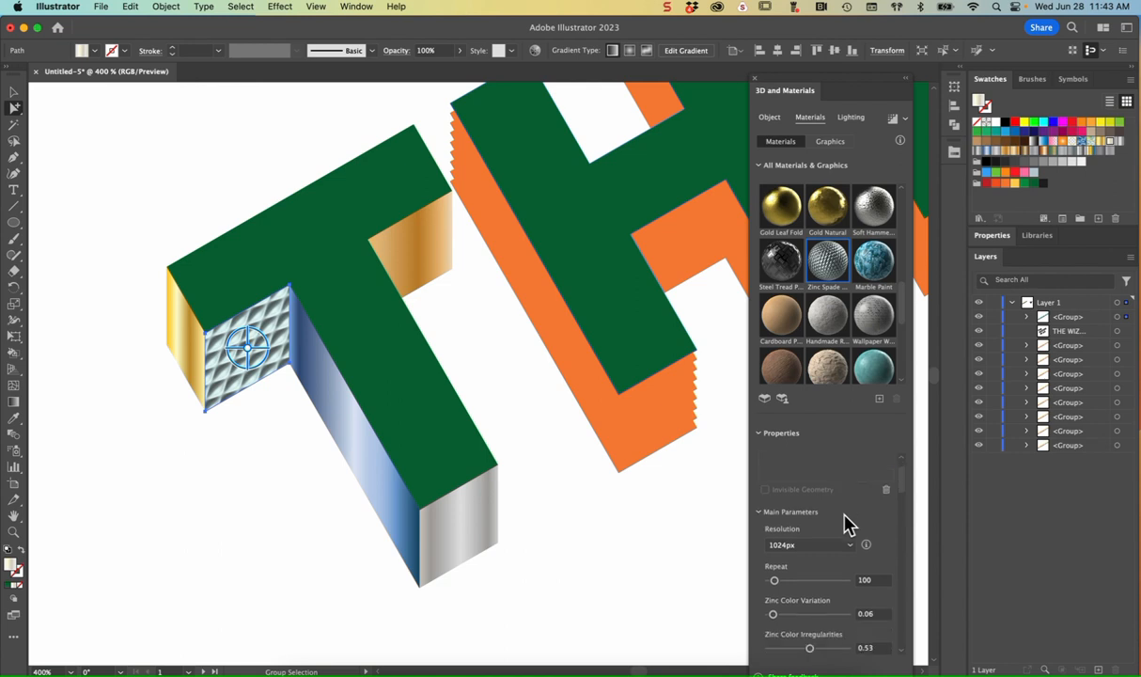
scroll(844, 525, up, 1)
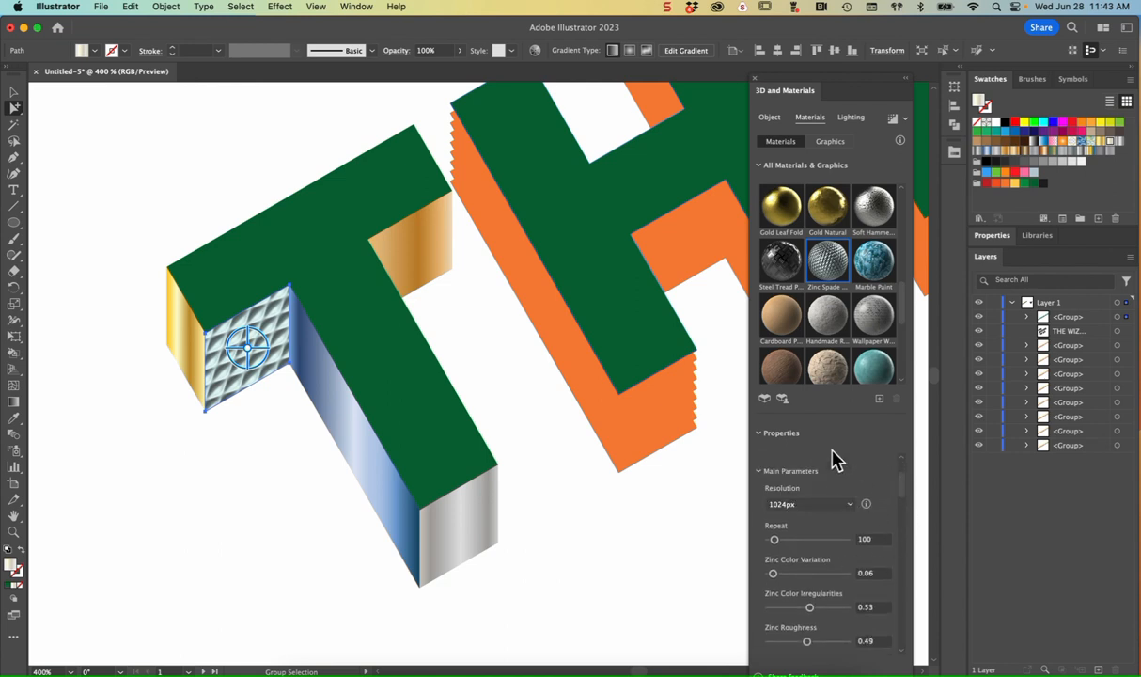
scroll(832, 466, down, 2)
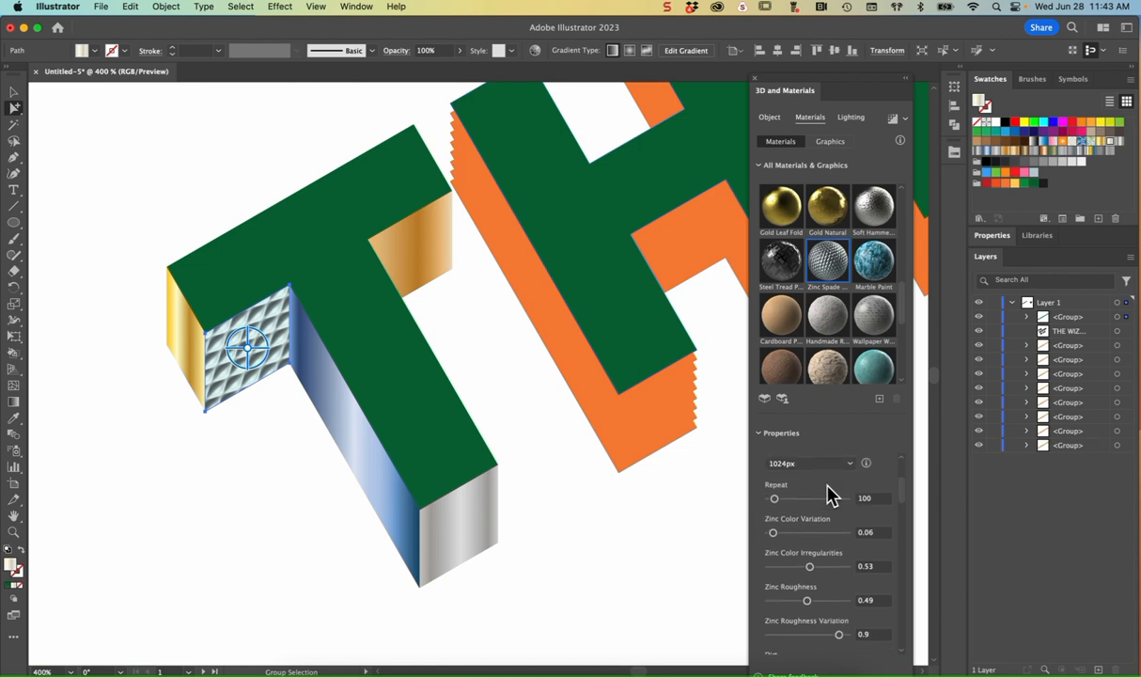
mouse_move(774, 499)
mouse_down()
mouse_move(823, 499)
mouse_move(795, 504)
mouse_up()
Step: Try Steel Tread Plate Lentils with Repeat 417 and Gold Natural with Repeat 574 on the selected T face
click(788, 277)
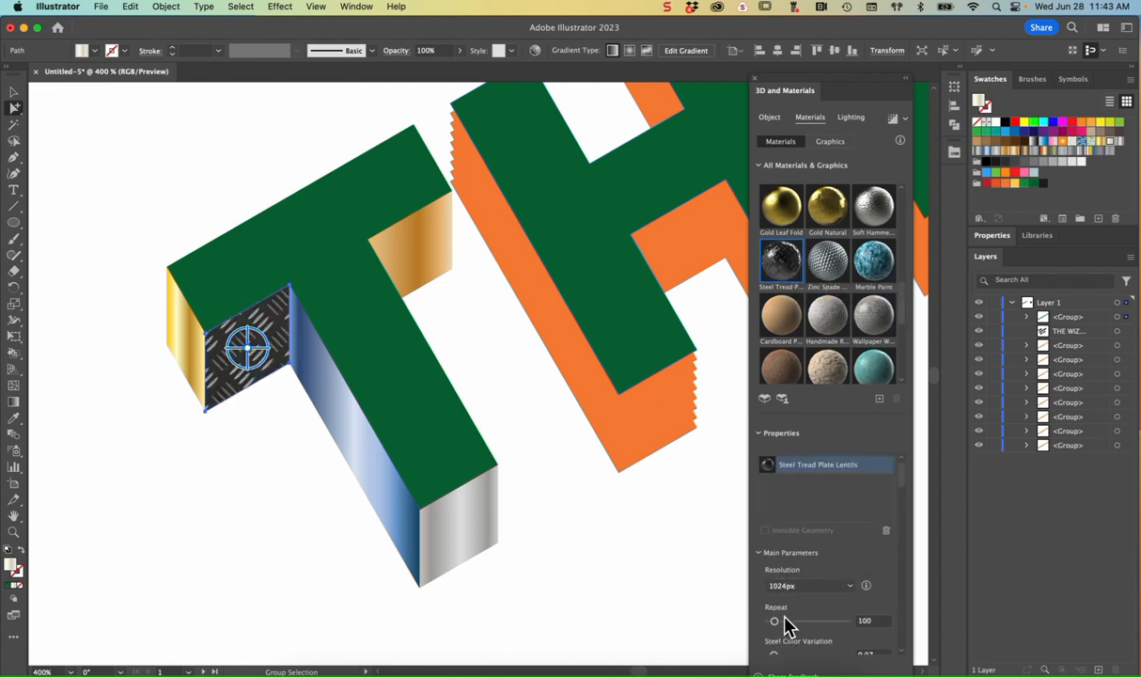
drag(776, 622, 799, 628)
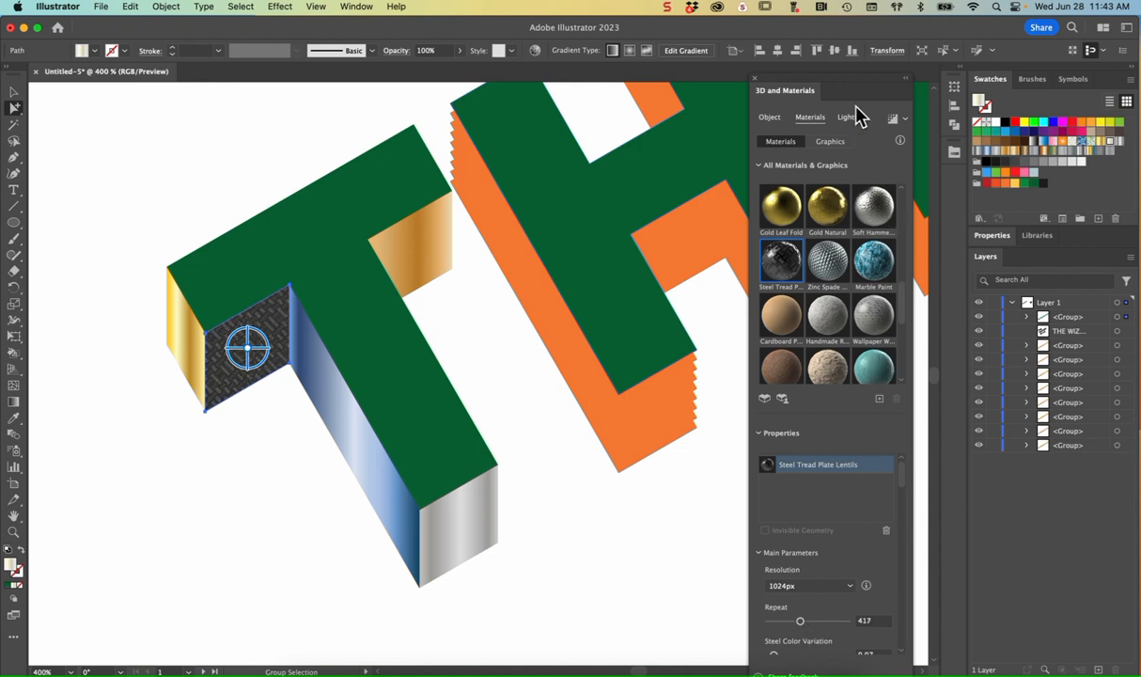
click(835, 211)
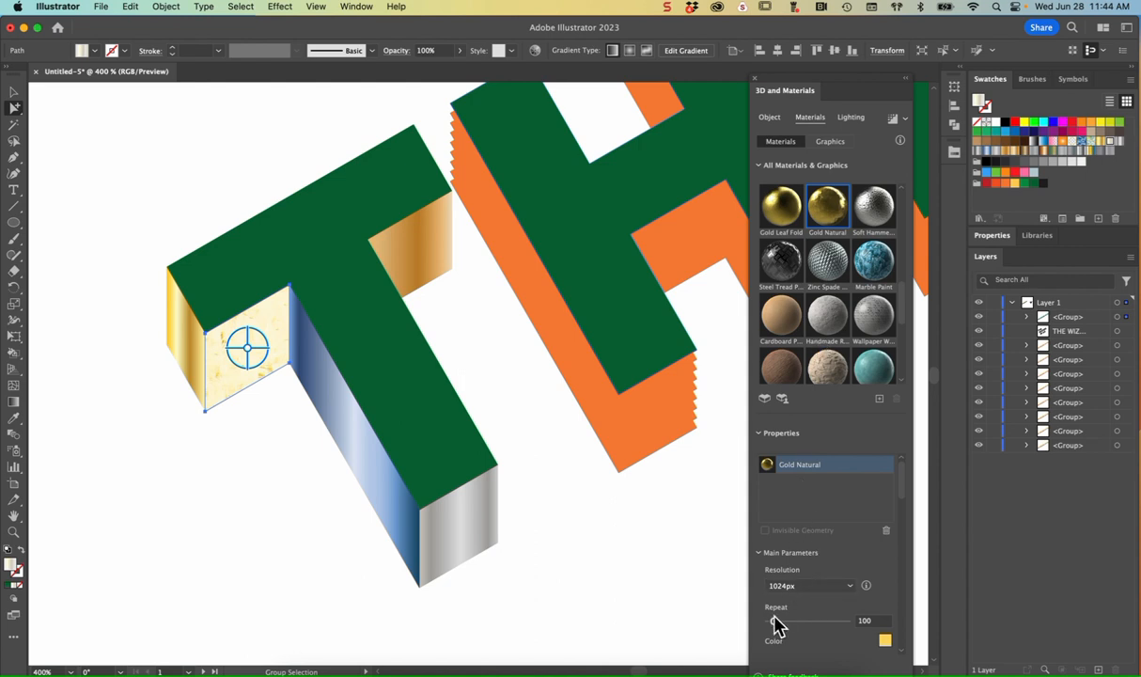
drag(780, 622, 805, 621)
drag(806, 627, 817, 629)
Step: Apply the Ominous Obsidian material to the selected T face and set its Repeat to 591
scroll(836, 362, down, 5)
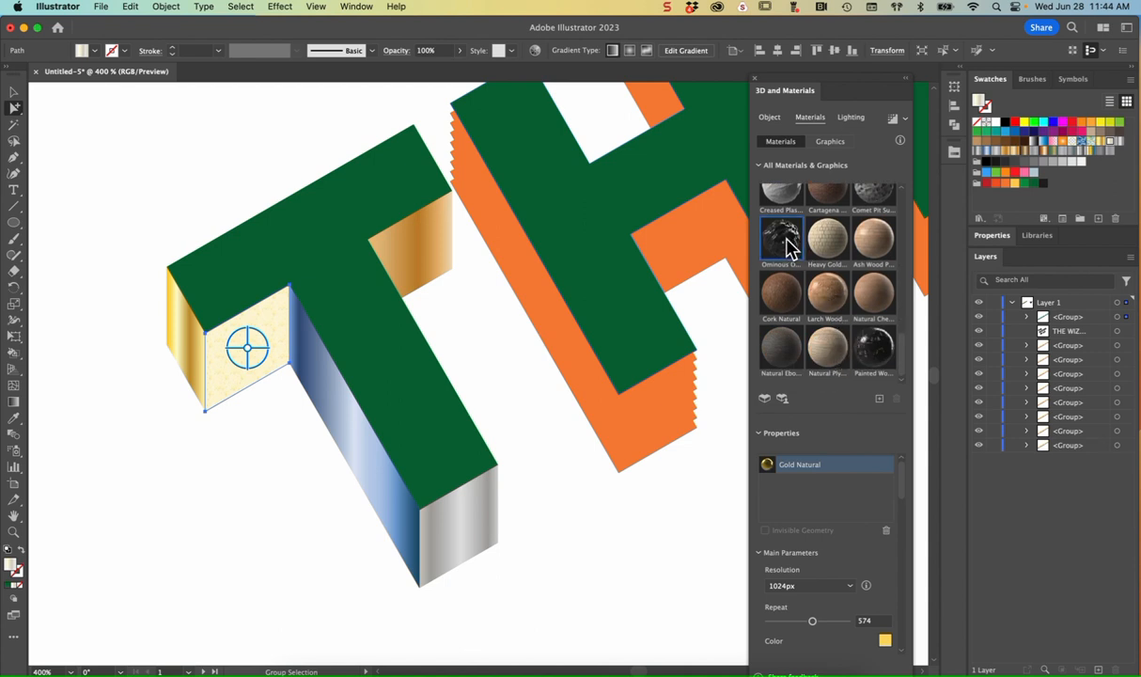
click(788, 247)
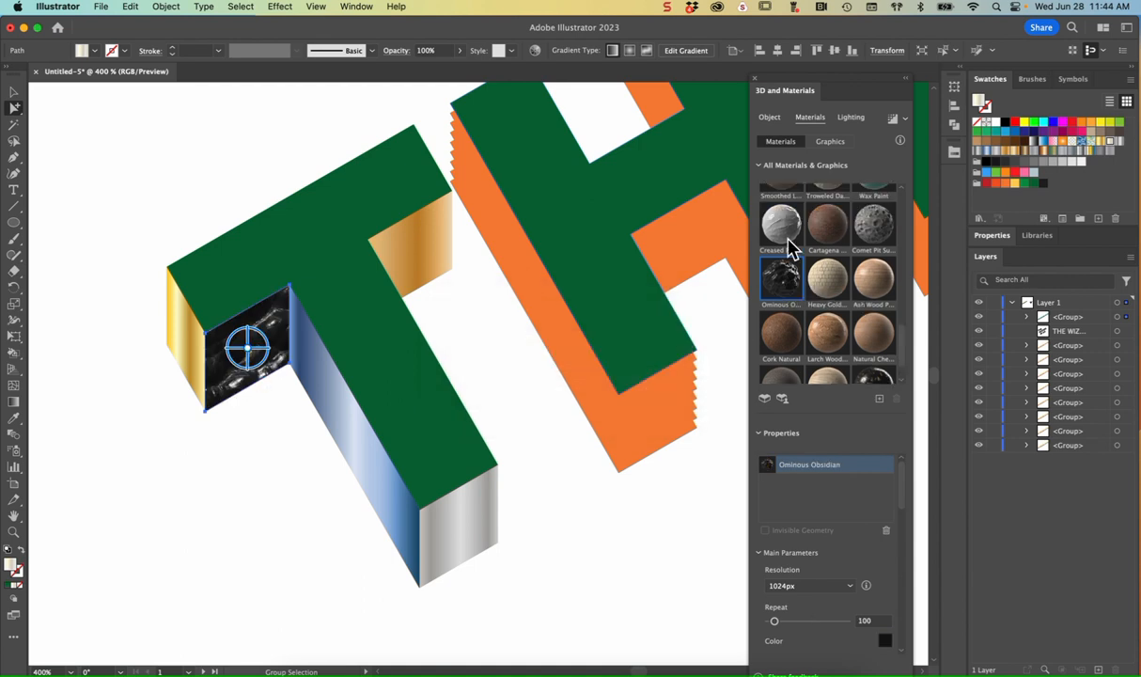
drag(776, 622, 814, 622)
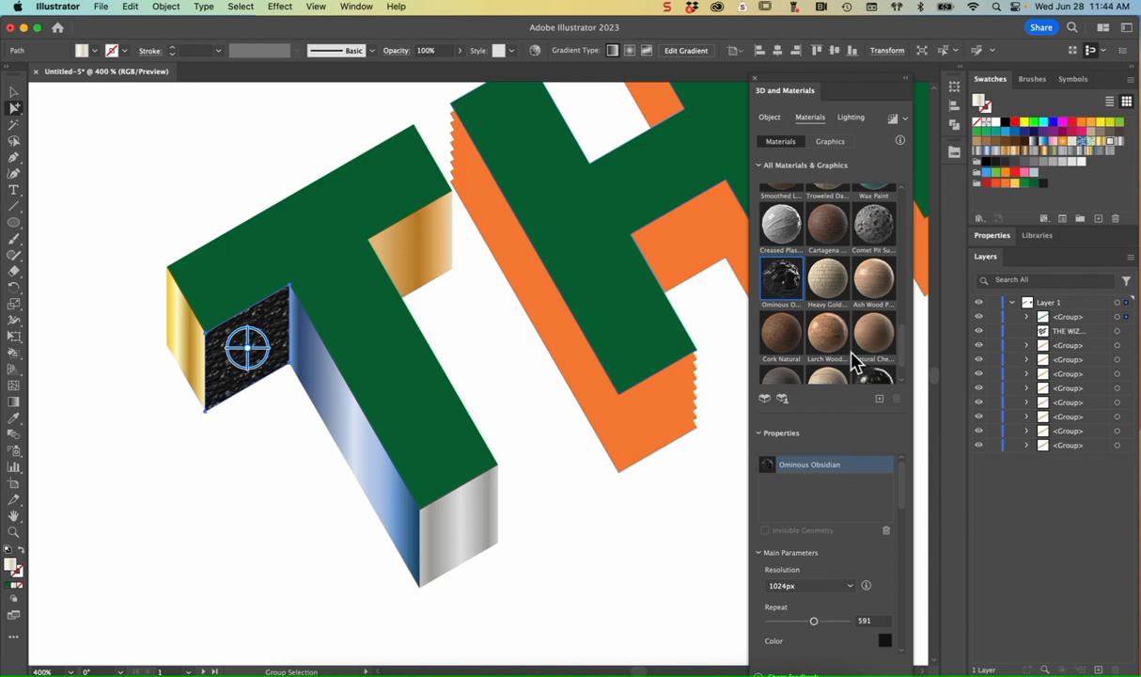
scroll(856, 362, up, 3)
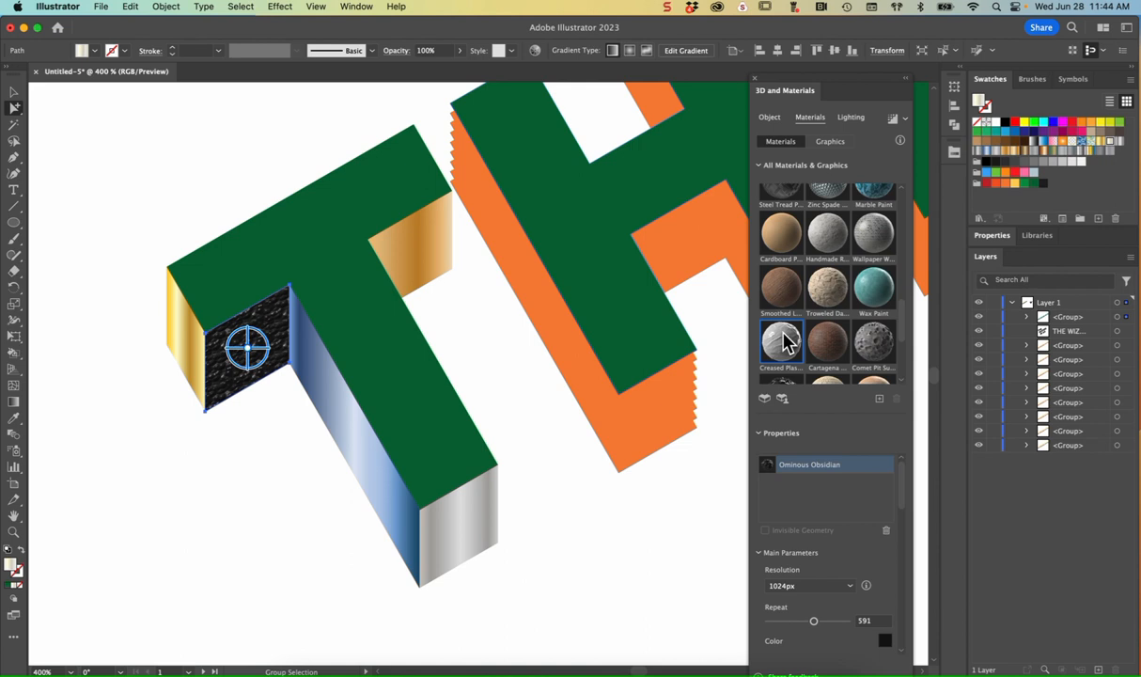
Step: Try Creased Plastic Film with Repeat 678 and Wax Paint with Repeat 548 on the selected T face
click(786, 340)
drag(774, 620, 825, 627)
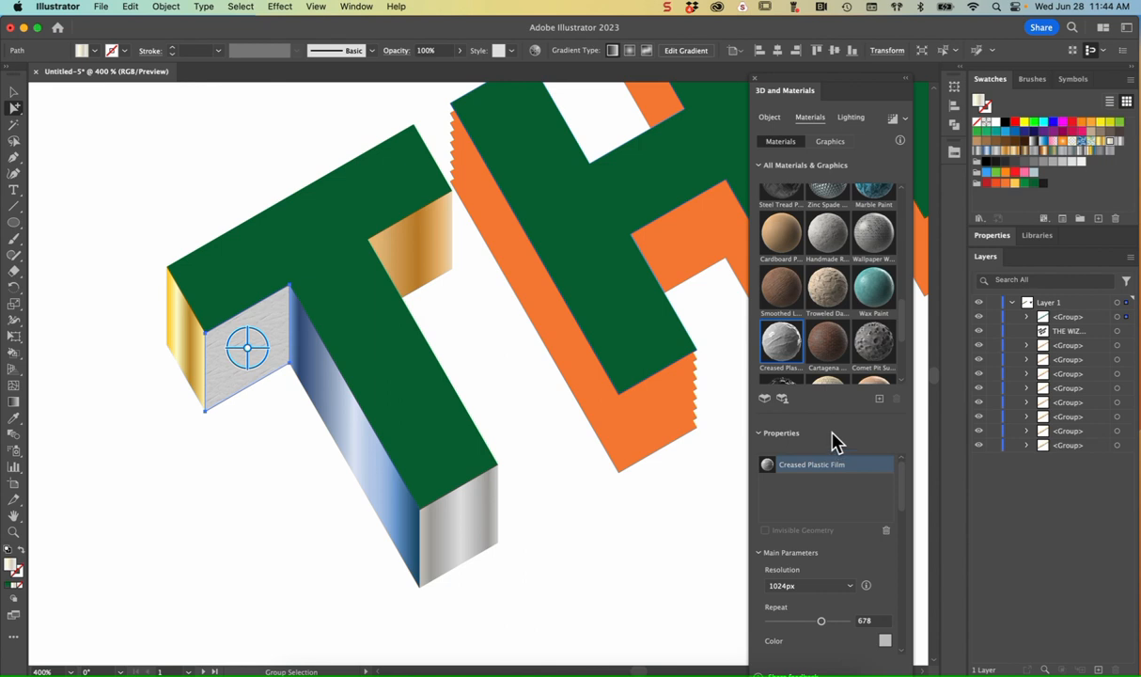
click(876, 292)
drag(782, 625, 811, 621)
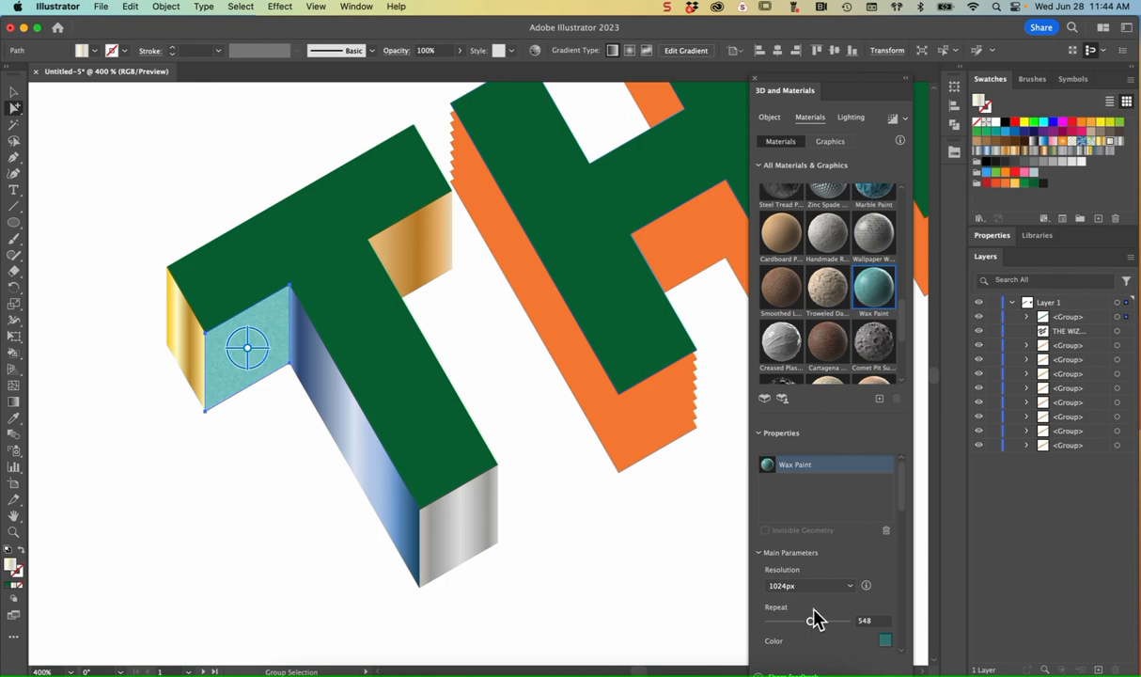
Step: Apply the Circle Stitch substance material to the selected face under the T's left arm
scroll(846, 331, down, 3)
scroll(849, 331, up, 5)
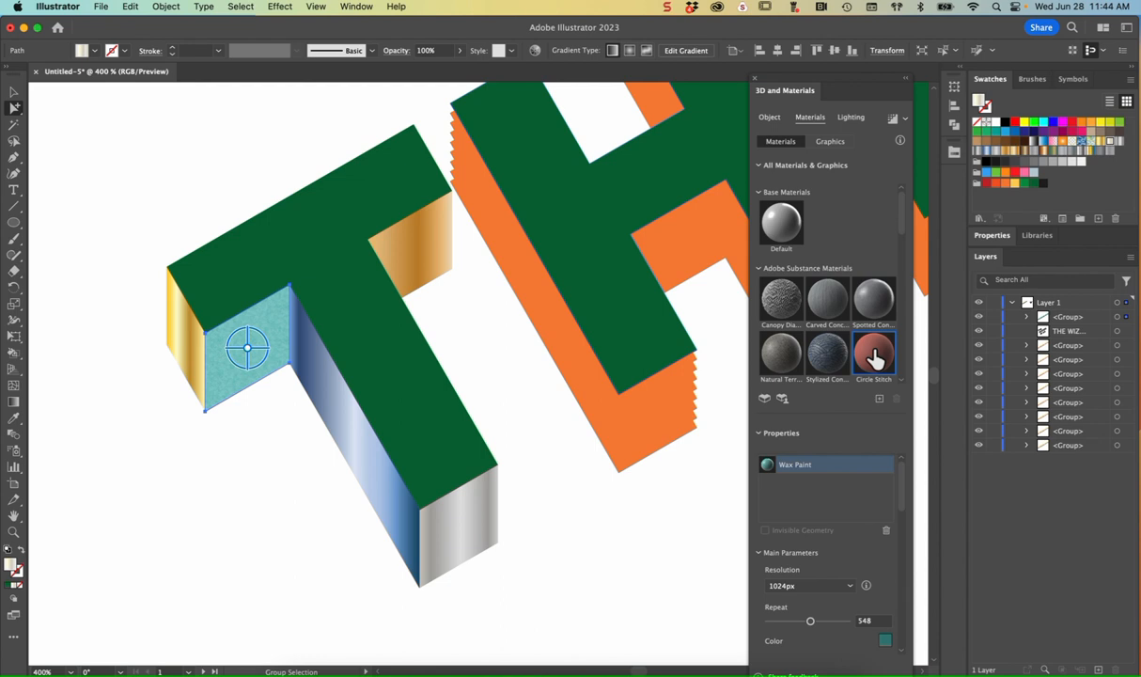
click(874, 356)
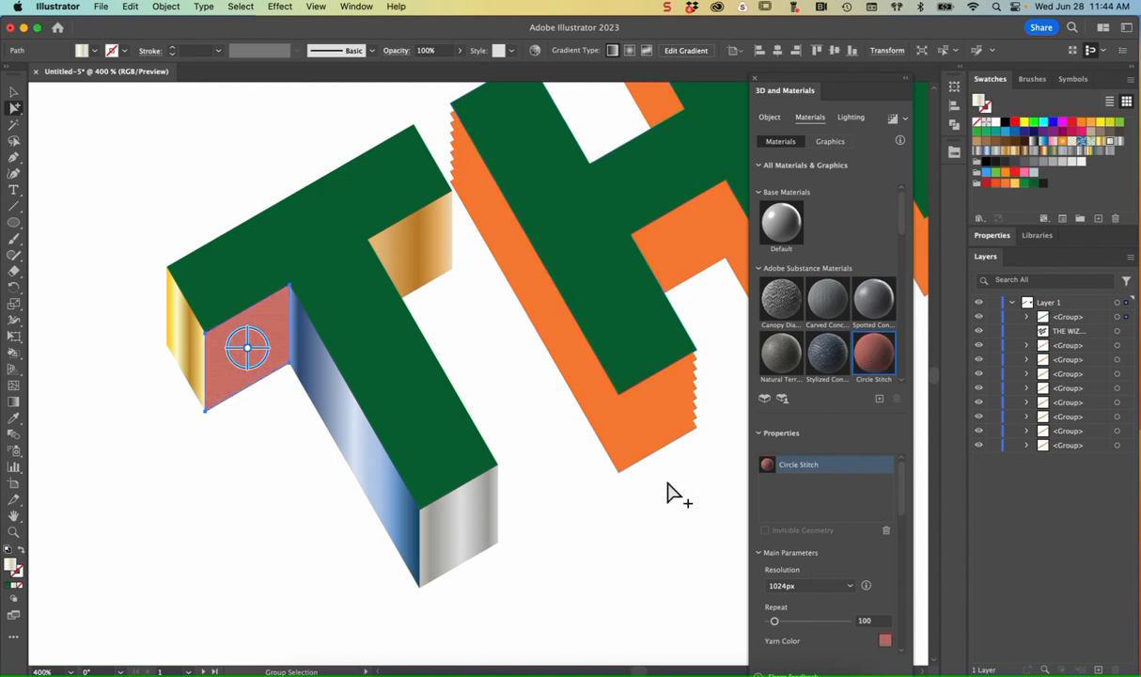
Step: Deselect the T face and close the 3D and Materials settings
click(13, 91)
click(230, 155)
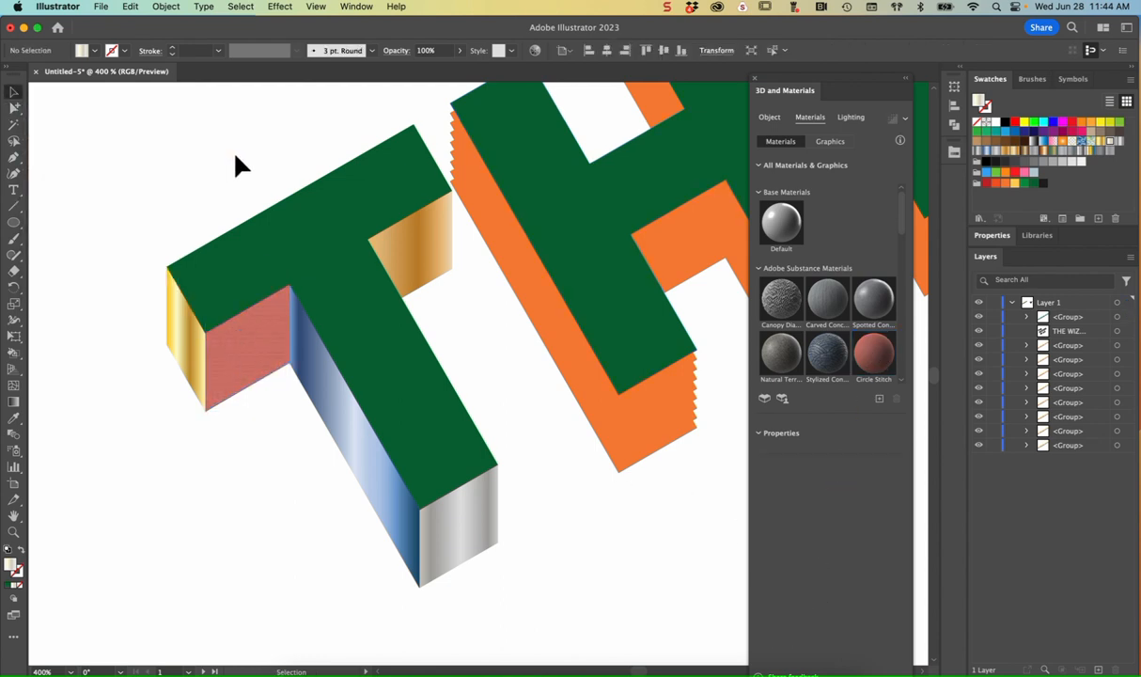
click(753, 78)
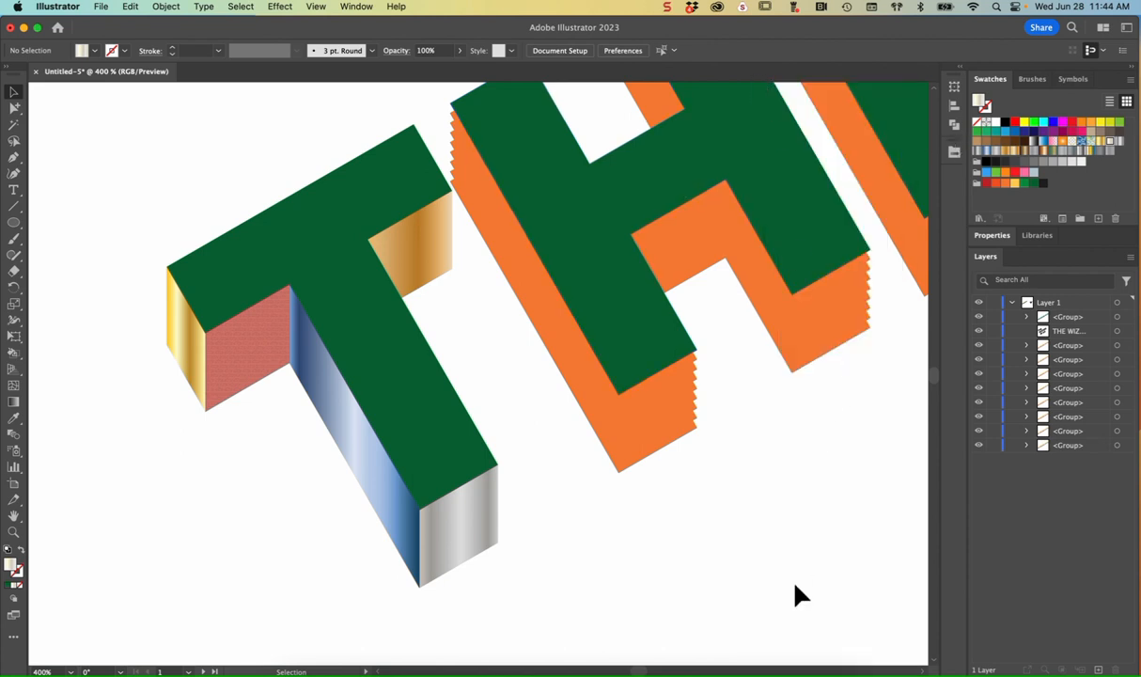